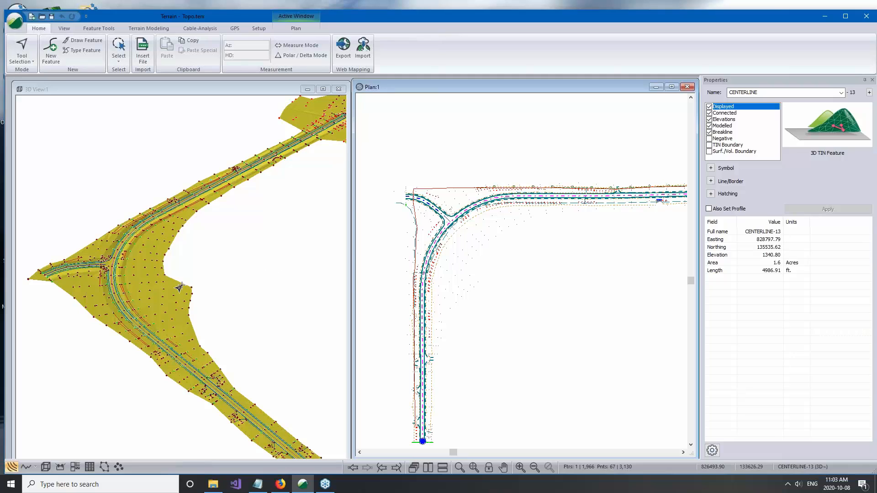
- Turn off triangle shading in the 3D view so the terrain surface is drawn as a wireframe TIN
drag(190, 264, 264, 229)
right_click(267, 229)
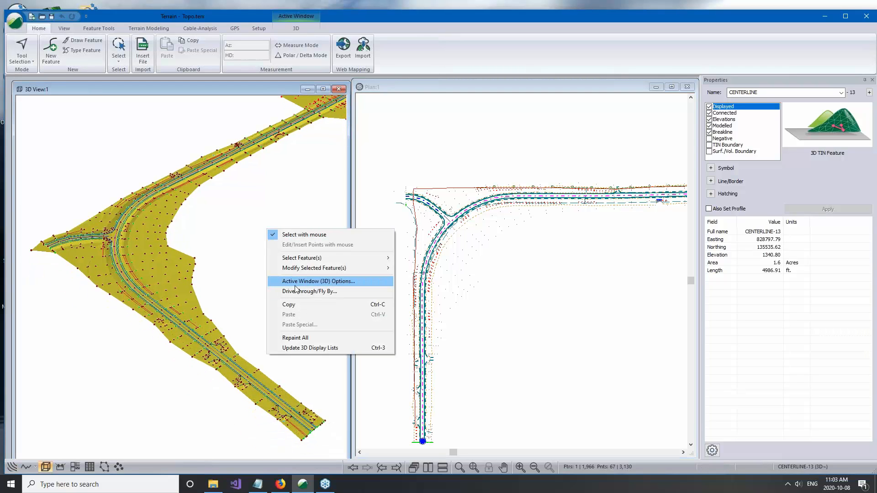
click(295, 283)
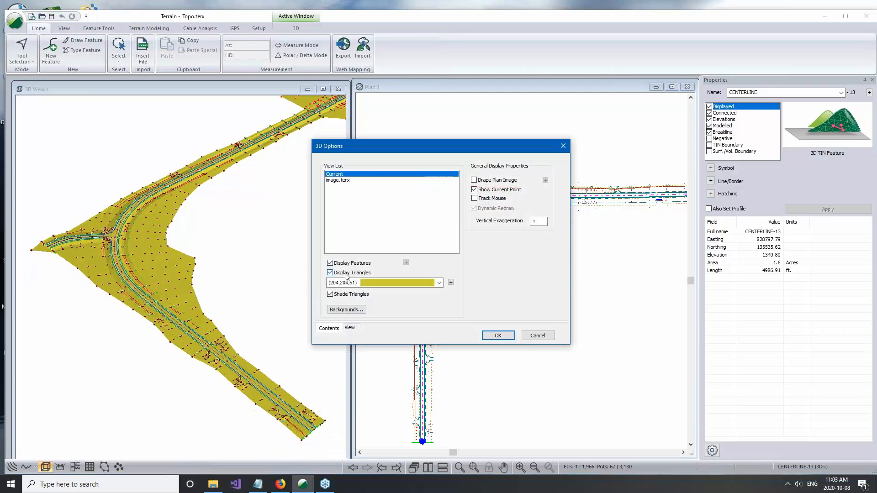
click(330, 294)
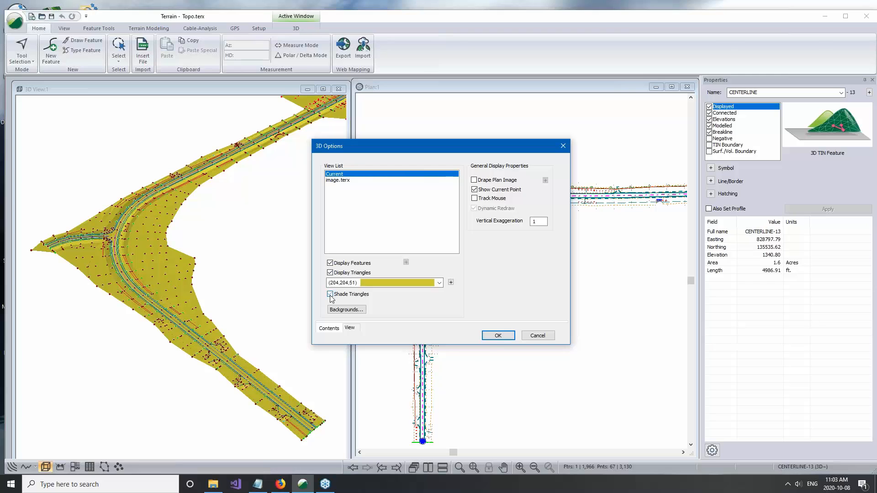
click(498, 335)
drag(297, 344, 176, 319)
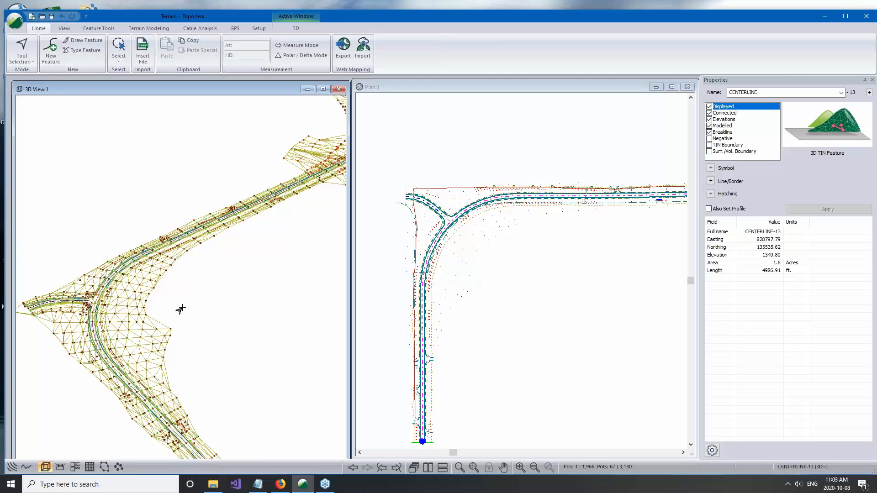
- Examine the surveyed road features and points in the plan view, from the intersection curve down to the start of the centerline
scroll(459, 327, up, 1)
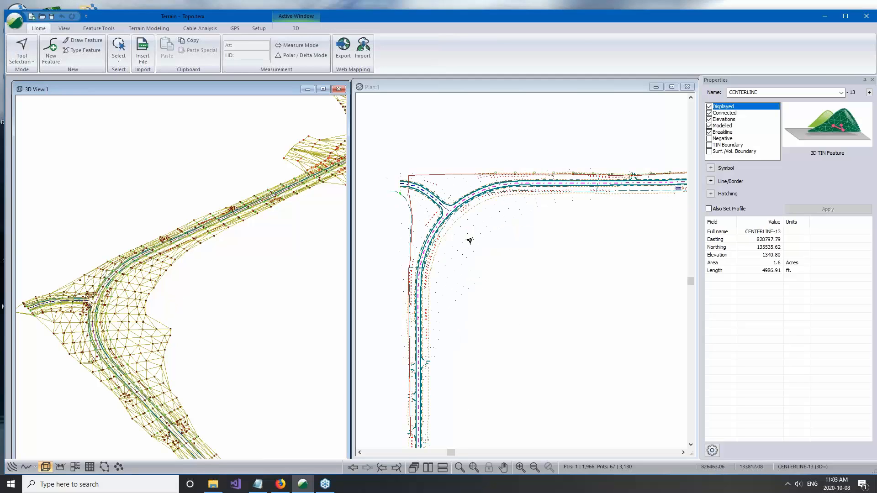
scroll(455, 239, up, 1)
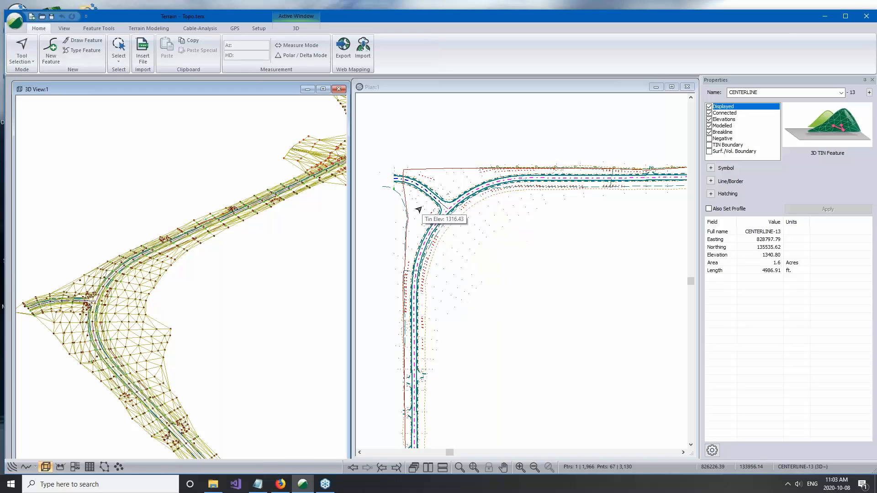
middle_drag(549, 299, 553, 248)
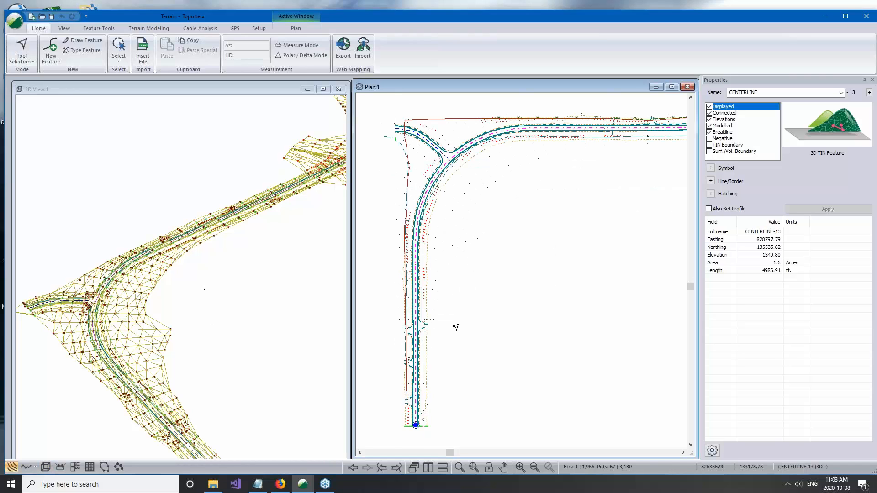
mouse_move(588, 279)
middle_down()
mouse_move(569, 321)
mouse_move(539, 191)
middle_up()
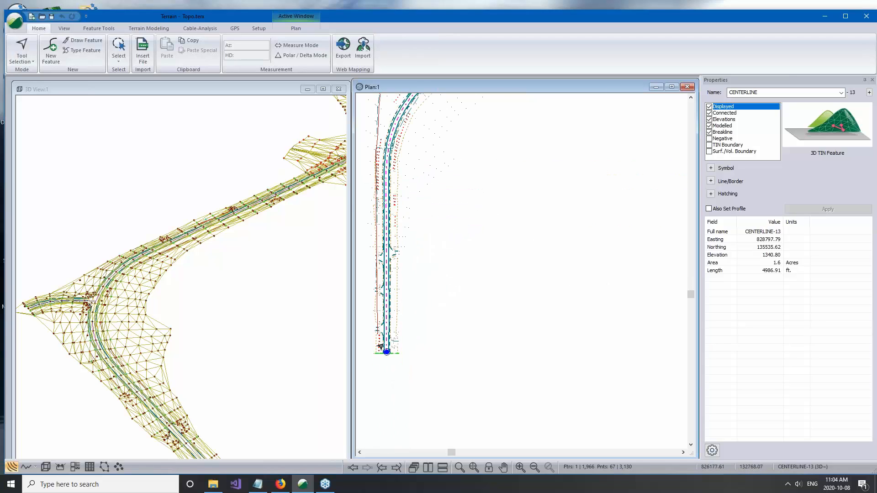
mouse_move(381, 350)
middle_drag(433, 288, 452, 296)
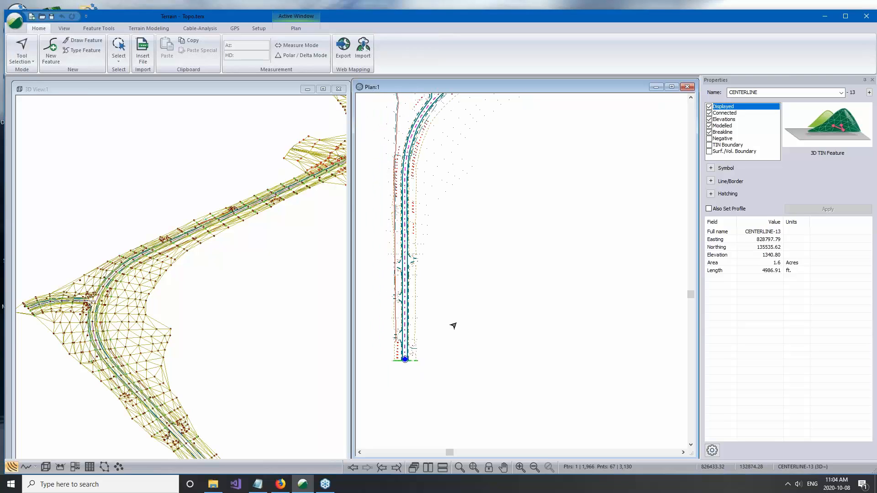
middle_drag(554, 333, 538, 440)
middle_drag(523, 261, 532, 241)
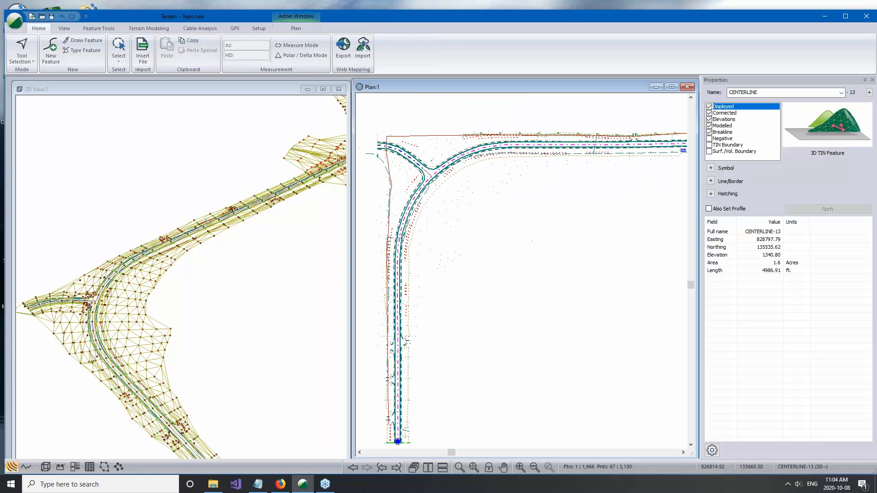
- Enable plan display of the image.terx background file in the plan window options to show the aerial image behind the road
right_click(523, 230)
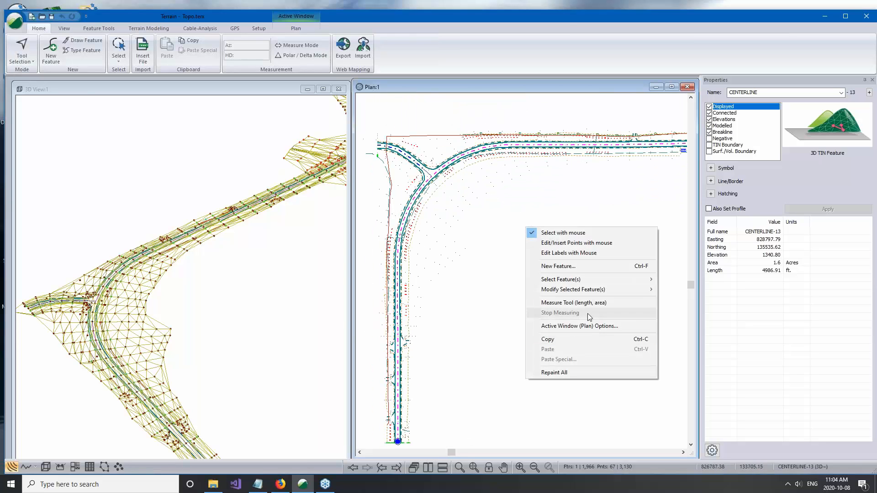
click(587, 326)
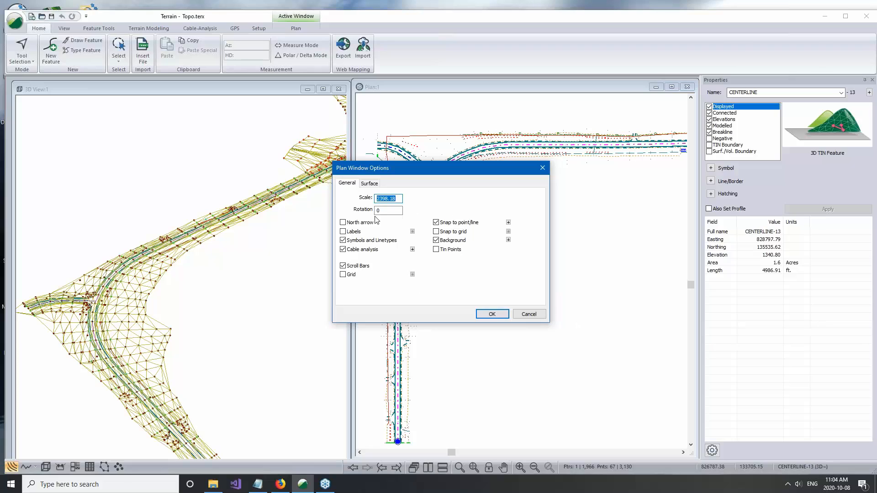
click(370, 184)
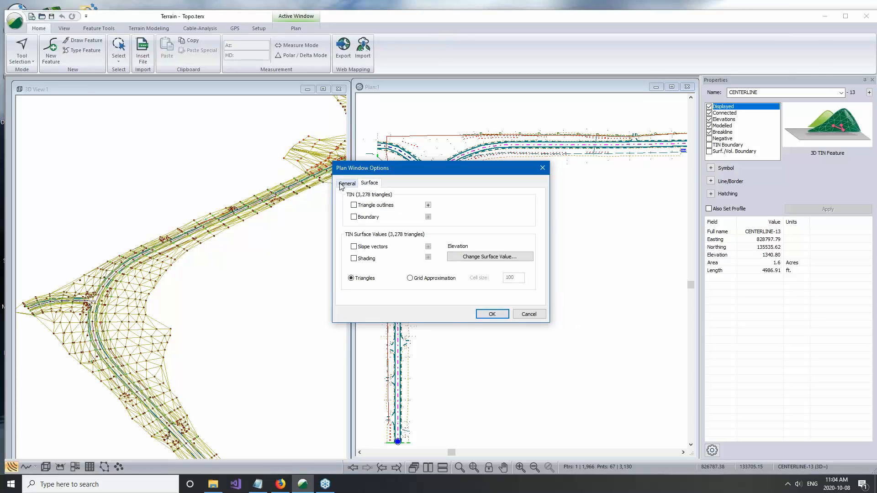
click(345, 184)
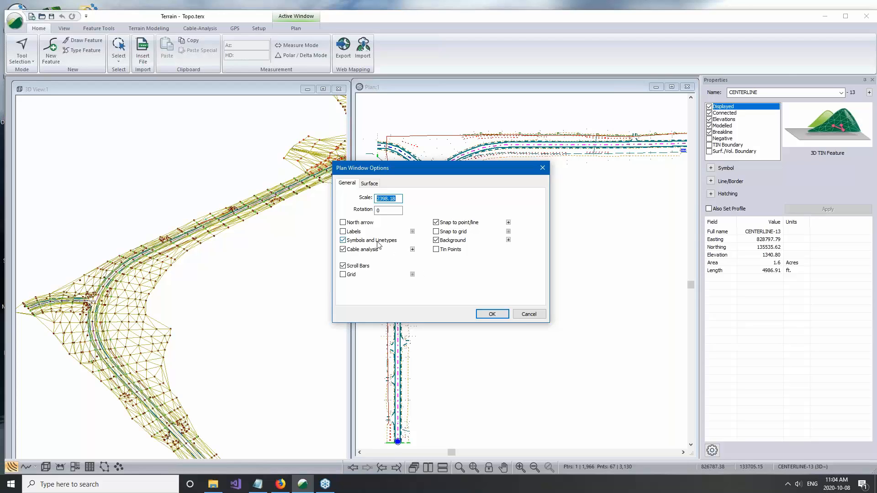
click(509, 240)
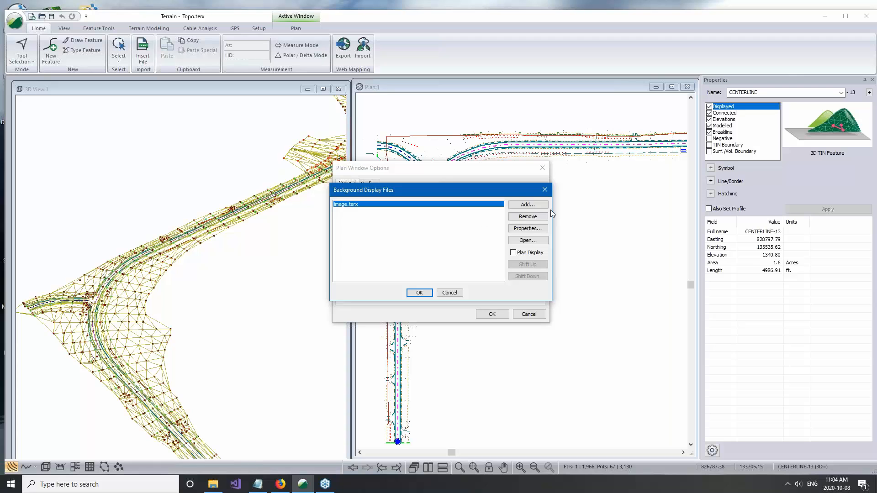
click(419, 292)
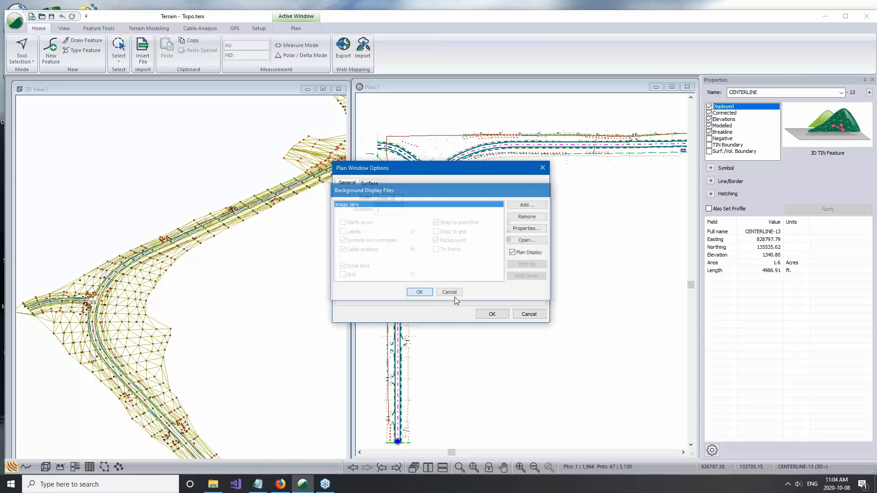
click(483, 314)
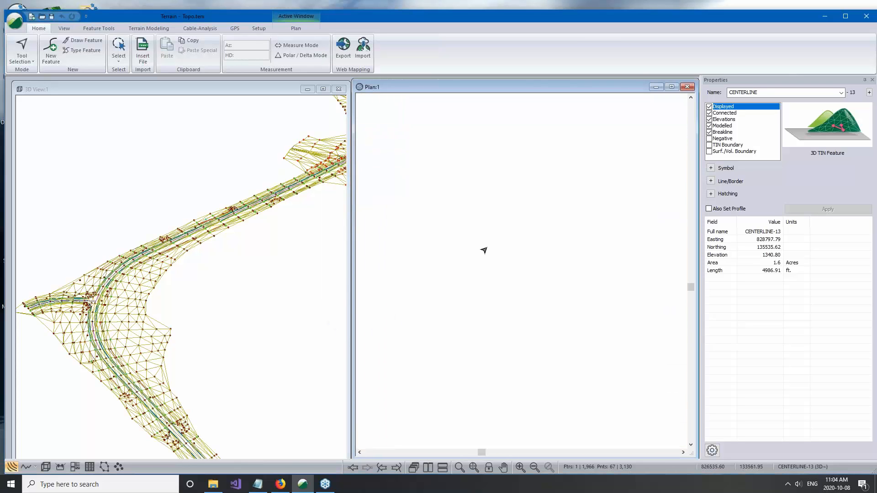
middle_drag(523, 240, 464, 284)
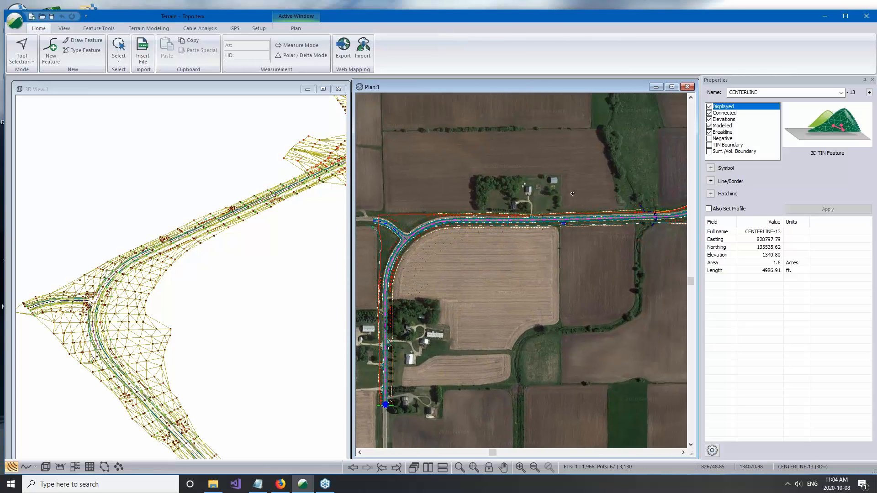
middle_drag(531, 234, 559, 167)
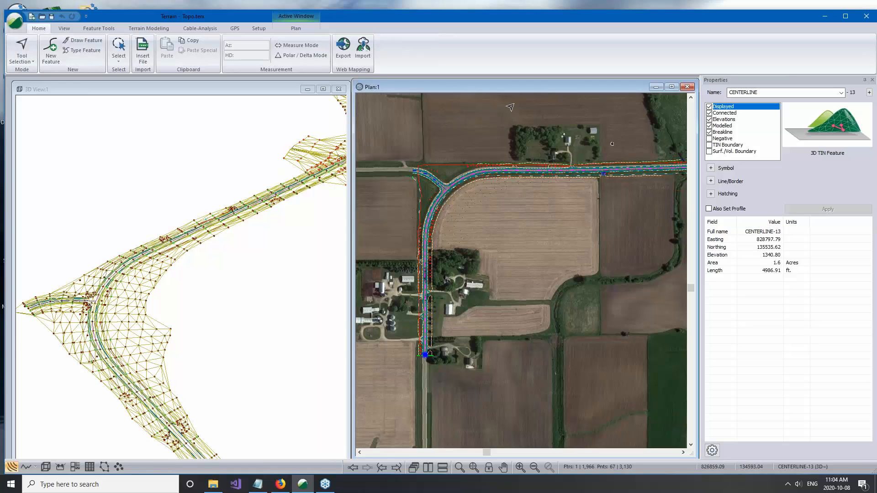
- Turn off the background display in the plan window options
right_click(495, 114)
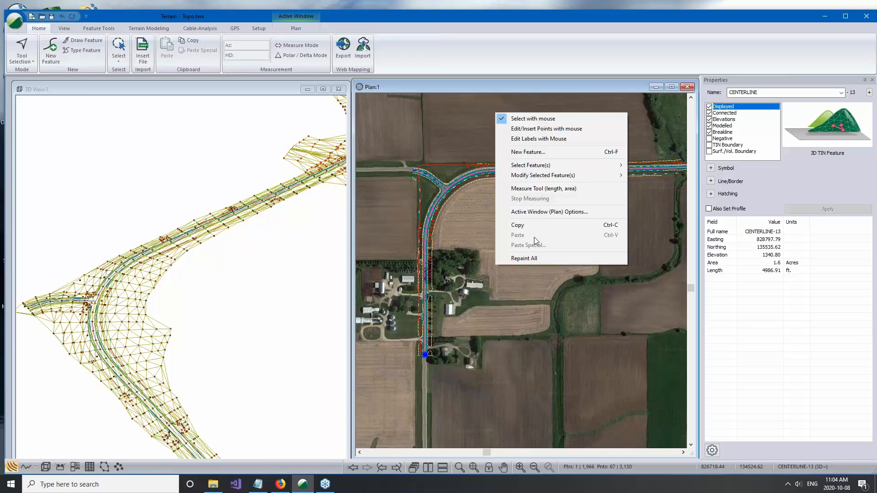
click(528, 211)
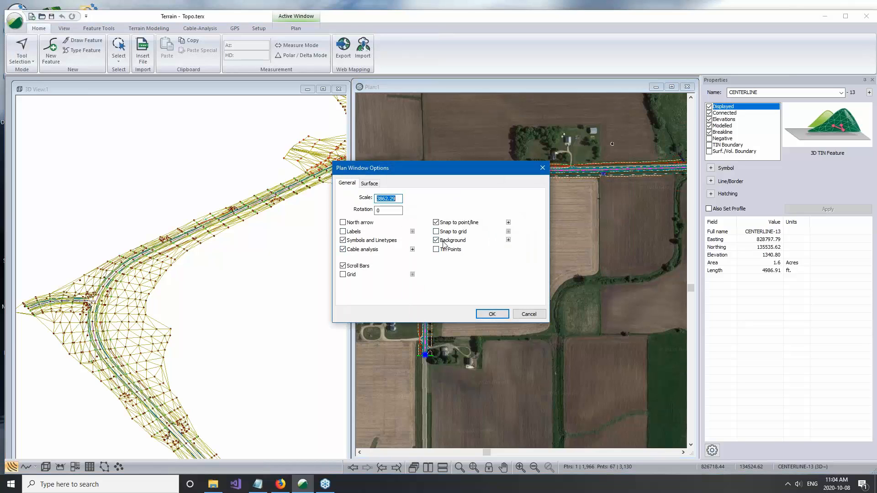
click(444, 244)
click(487, 314)
- Minimize Terrain, start RoadEng10 Location from the desktop and move its window fully into view
drag(633, 21, 702, 54)
click(702, 54)
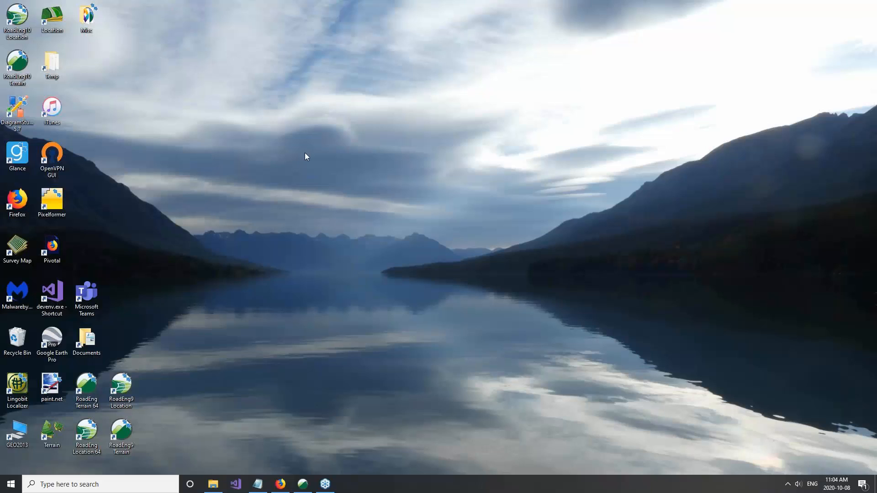
double_click(20, 22)
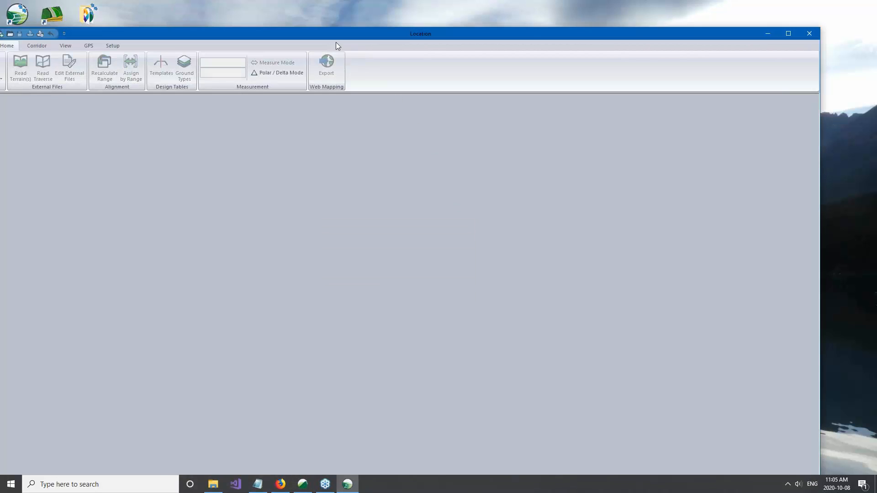
drag(332, 29, 368, 10)
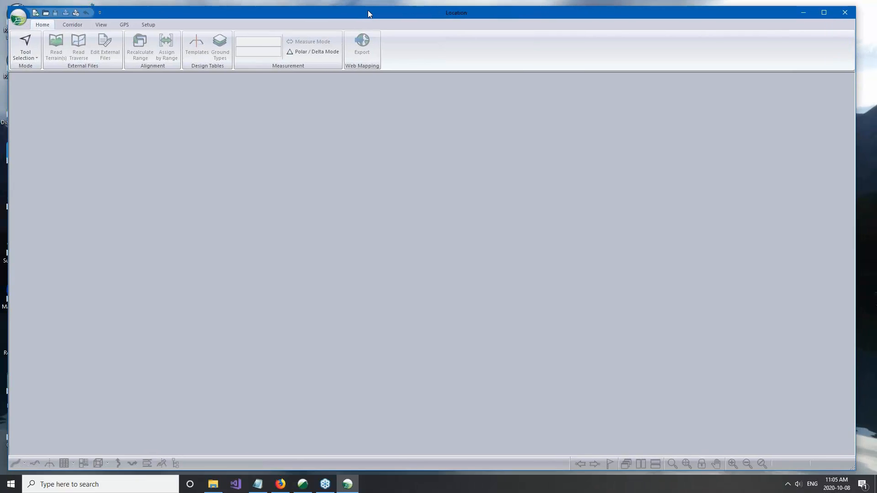
- Create a new design from the Topo.terx terrain surface, with CENTERLINE-13 as the initial alignment and the default standard template as cross section
click(17, 22)
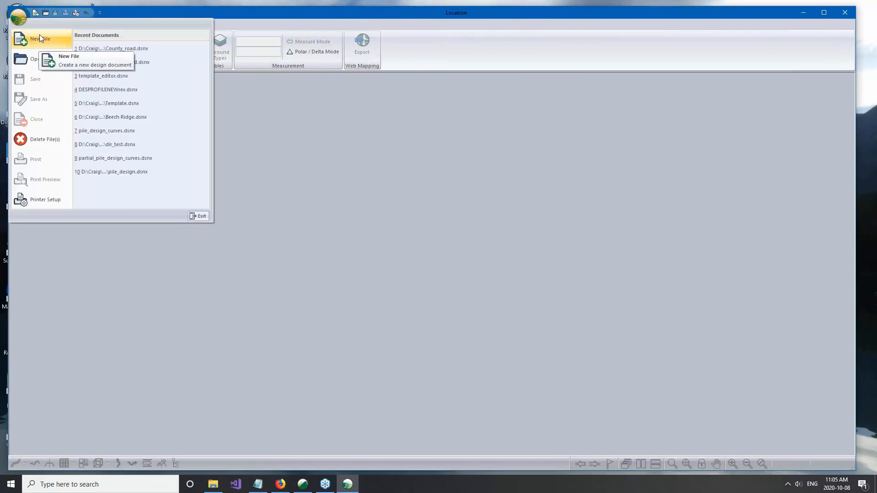
click(39, 39)
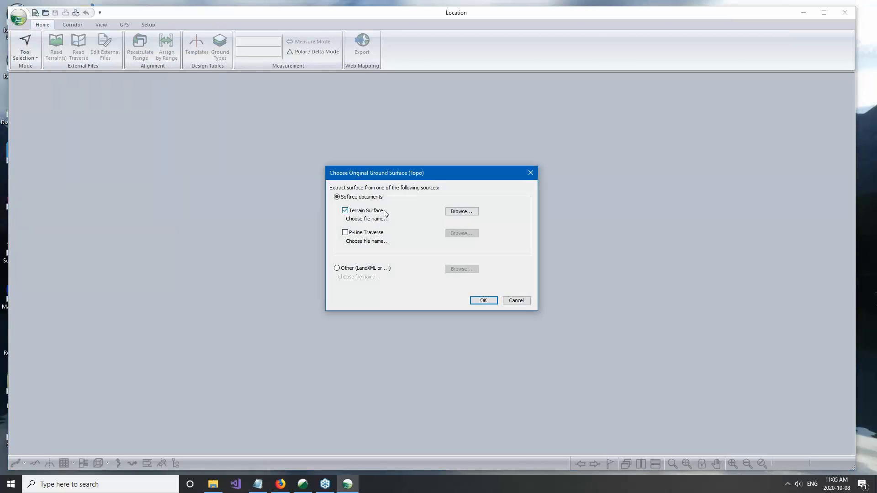
click(456, 212)
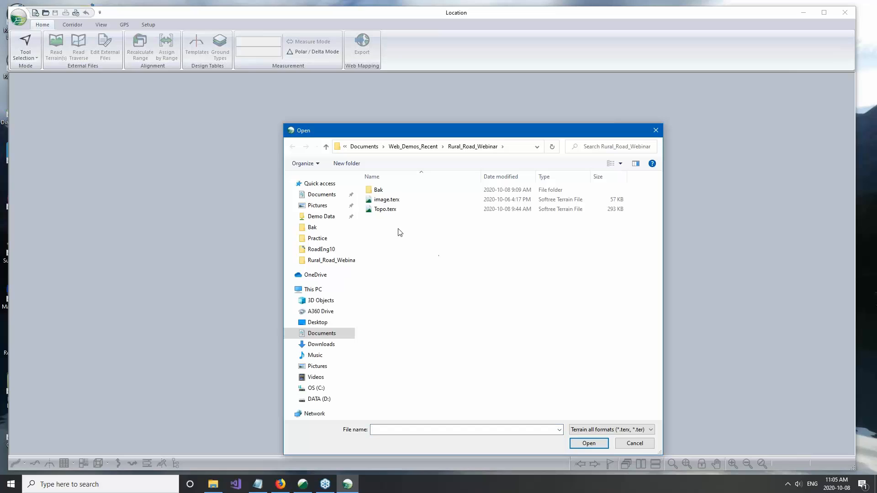
click(389, 210)
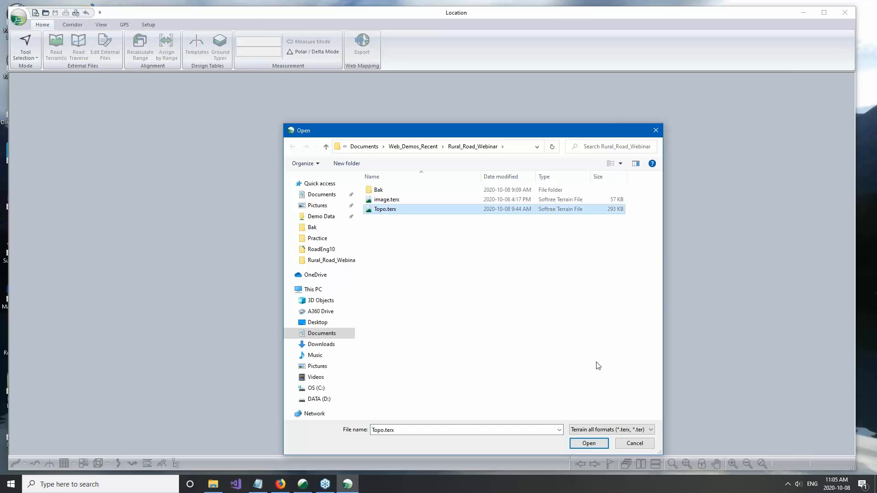
click(589, 443)
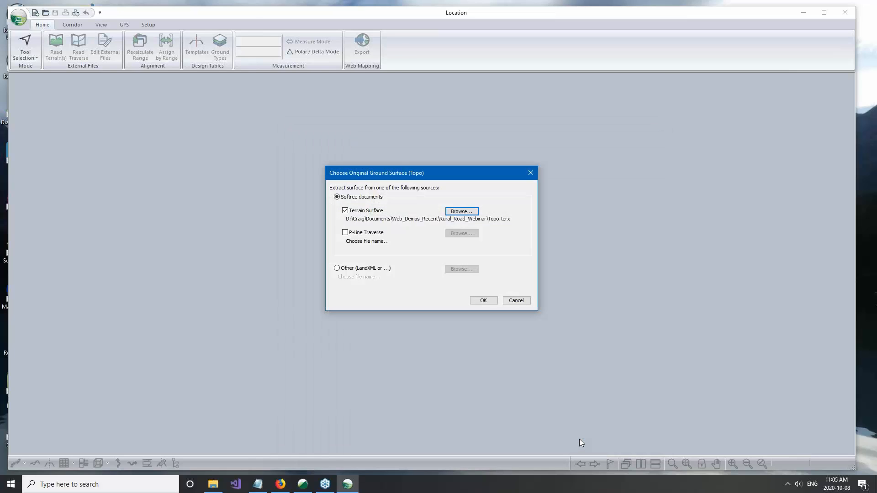
click(482, 301)
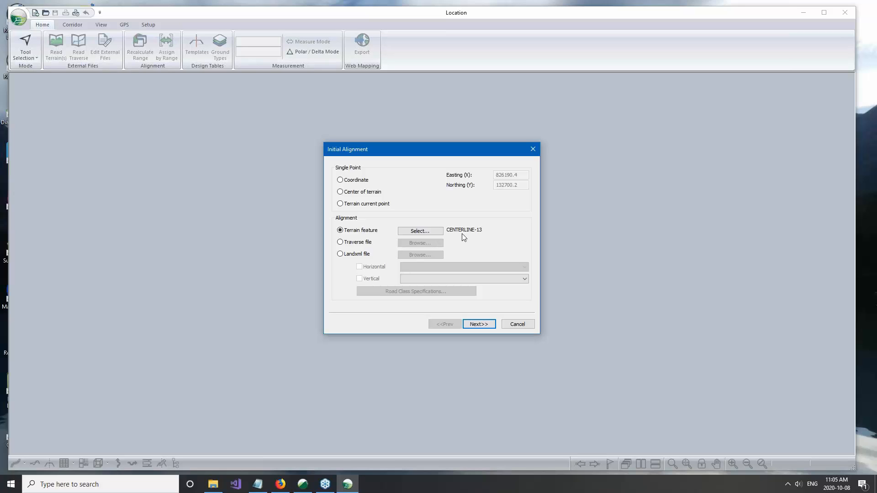
click(479, 325)
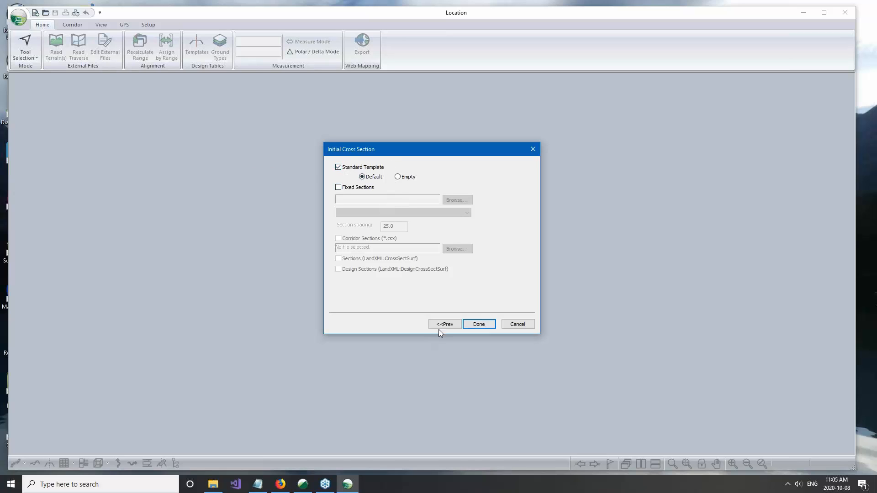
click(478, 324)
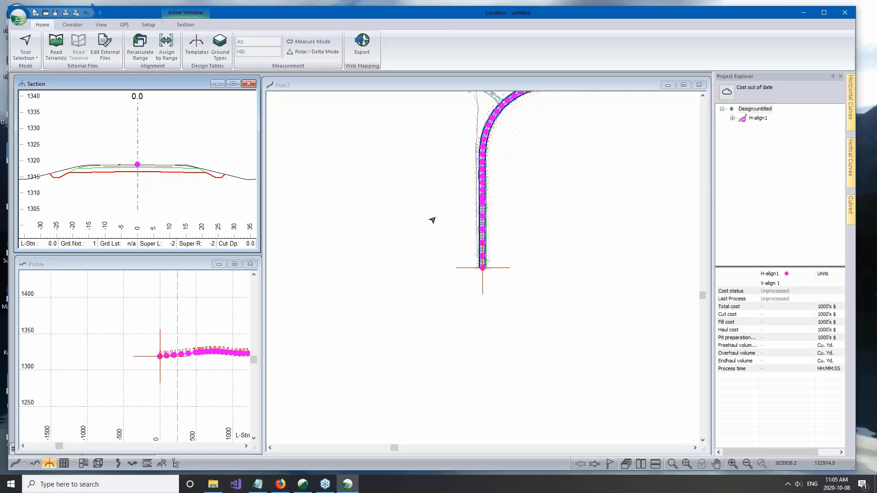
- Look over the new road alignment in the plan and profile windows
middle_drag(378, 203, 317, 303)
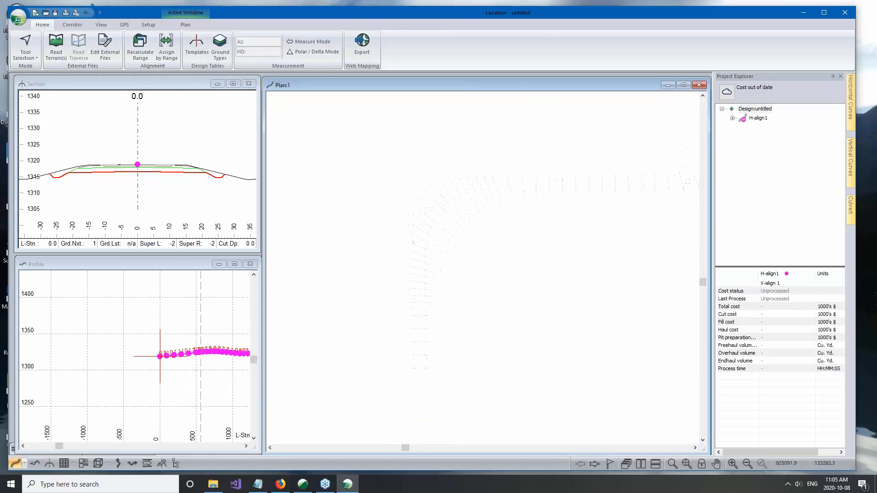
middle_drag(147, 338, 34, 330)
scroll(84, 338, up, 1)
middle_drag(116, 319, 143, 322)
click(371, 86)
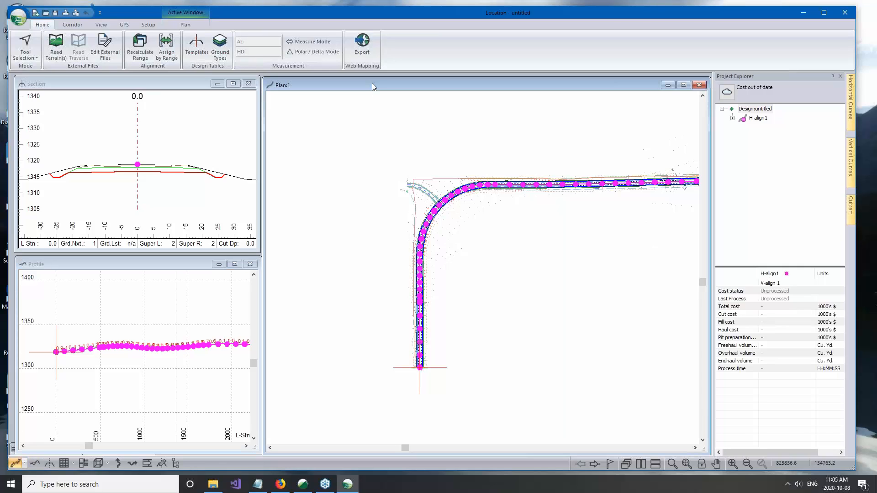
click(182, 264)
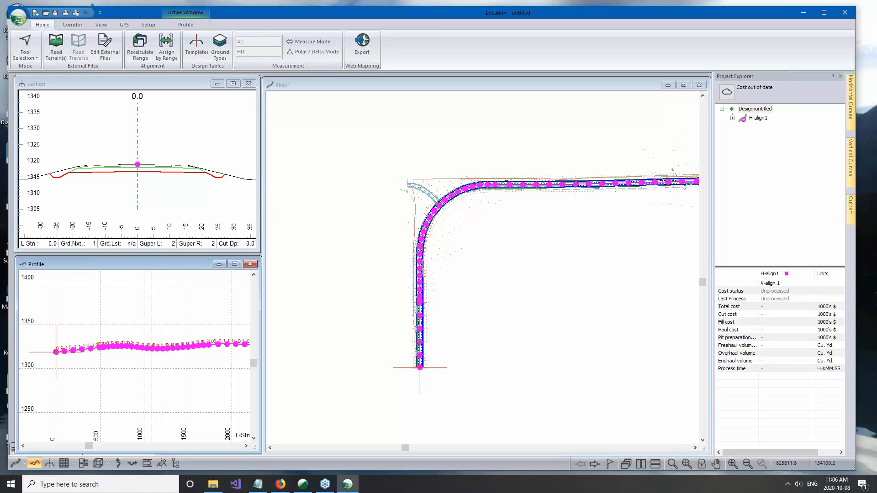
- Make station 2420 current on the alignment in plan, and widen the profile window to almost reach the plan window
mouse_move(380, 238)
click(584, 183)
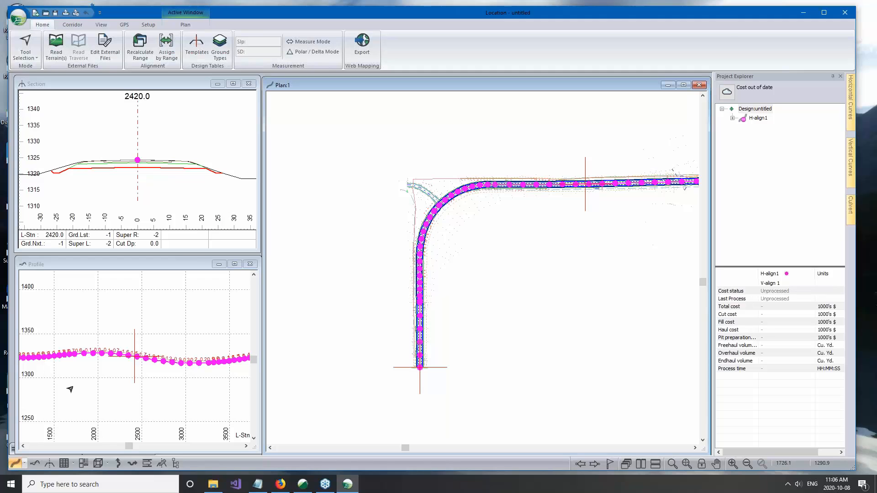
drag(263, 328, 523, 328)
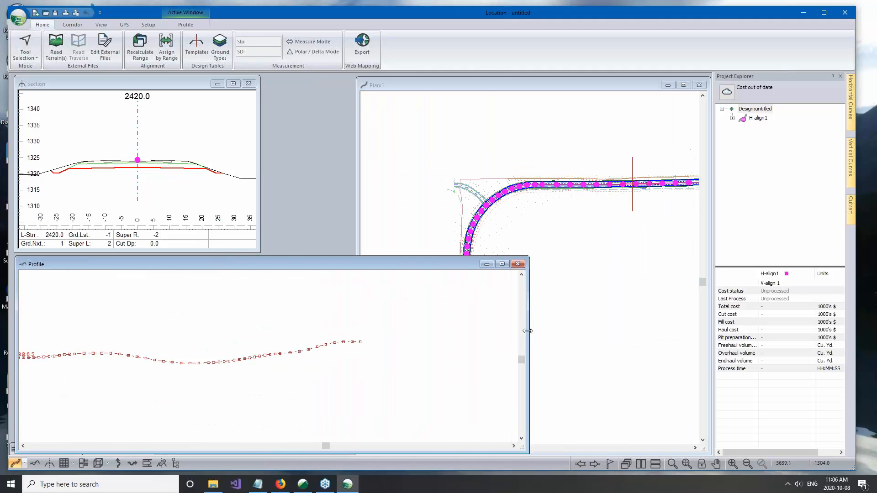
scroll(218, 347, up, 3)
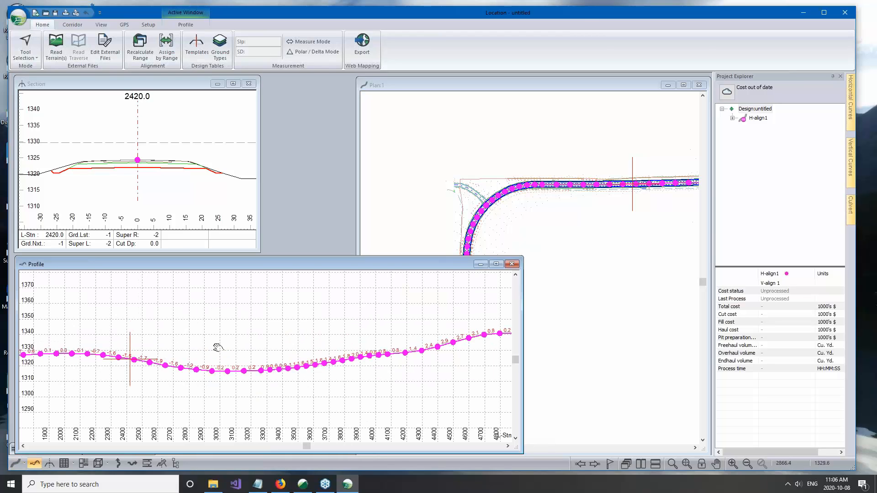
drag(523, 328, 344, 328)
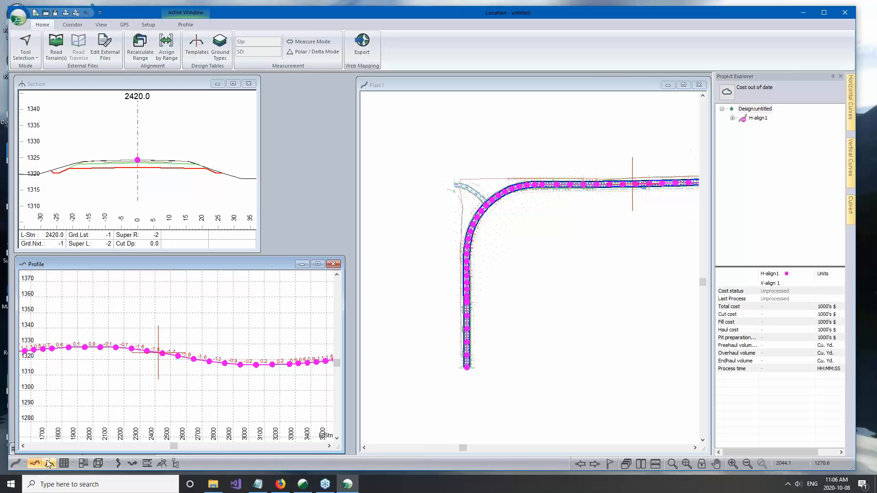
- Open a data window, make station 2340 current in its volume table and minimize the window
click(63, 463)
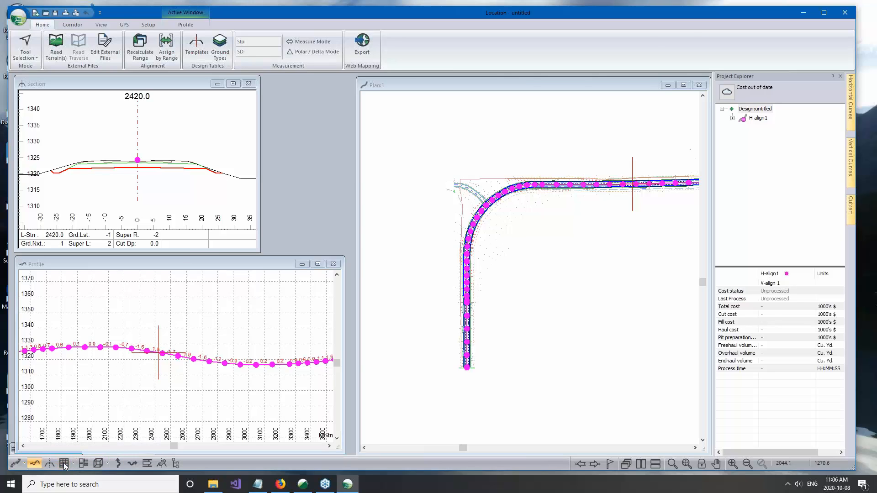
click(241, 241)
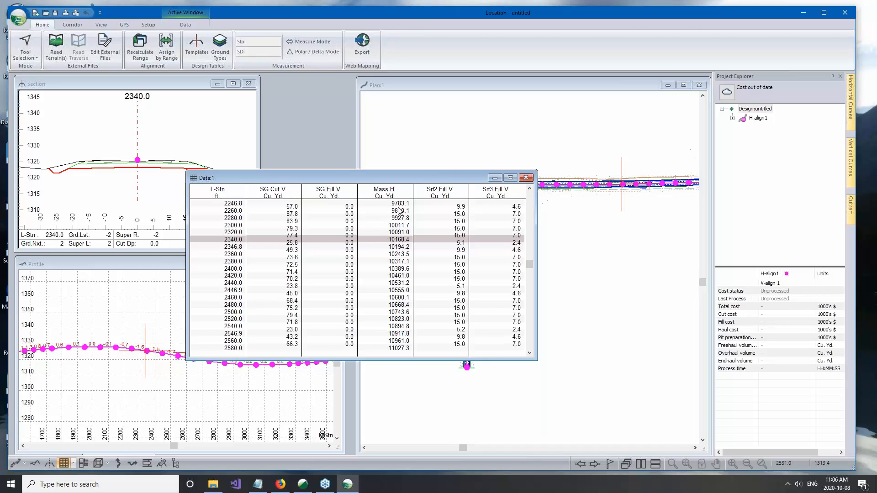
click(494, 177)
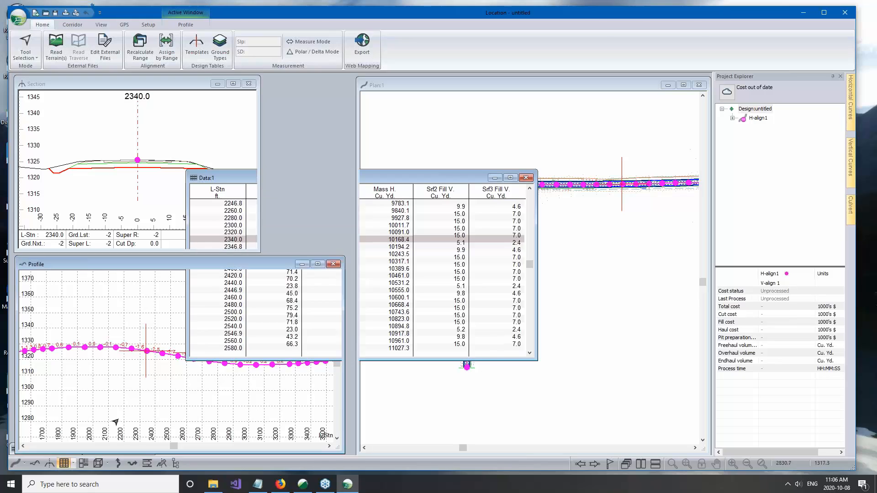
- Open a 3D view, orbit the road corridor to inspect it from another side and minimize the view
click(96, 464)
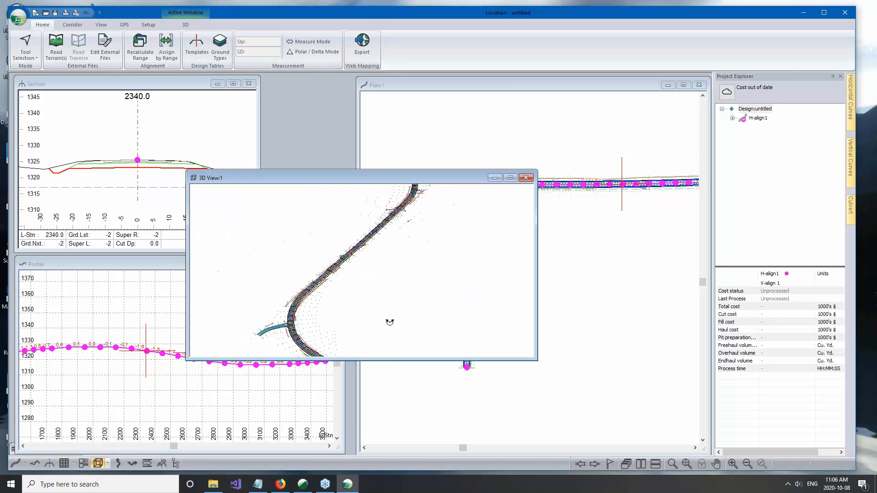
drag(333, 306, 448, 206)
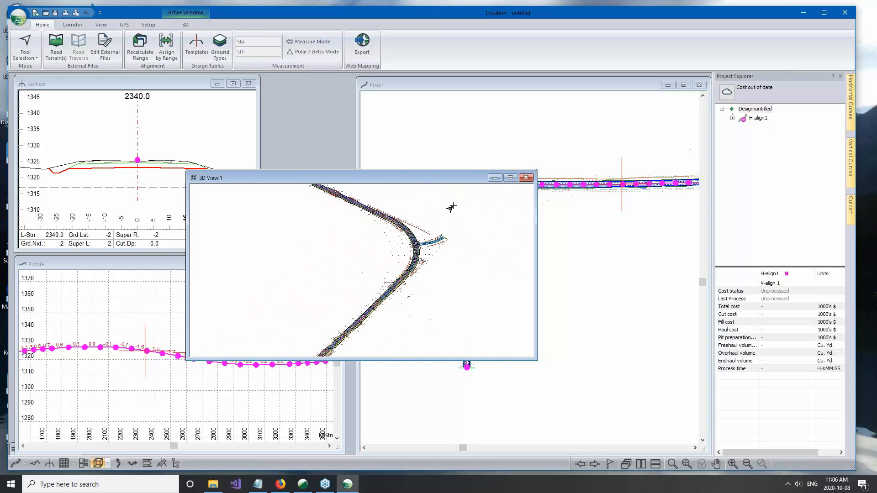
click(492, 179)
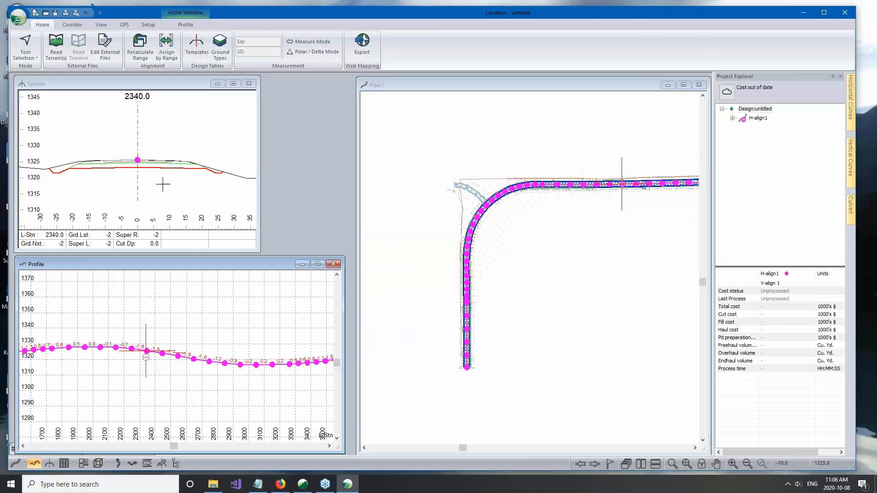
- Widen the section window to match the profile window and shift the plan view to show more of the alignment
drag(258, 161, 343, 158)
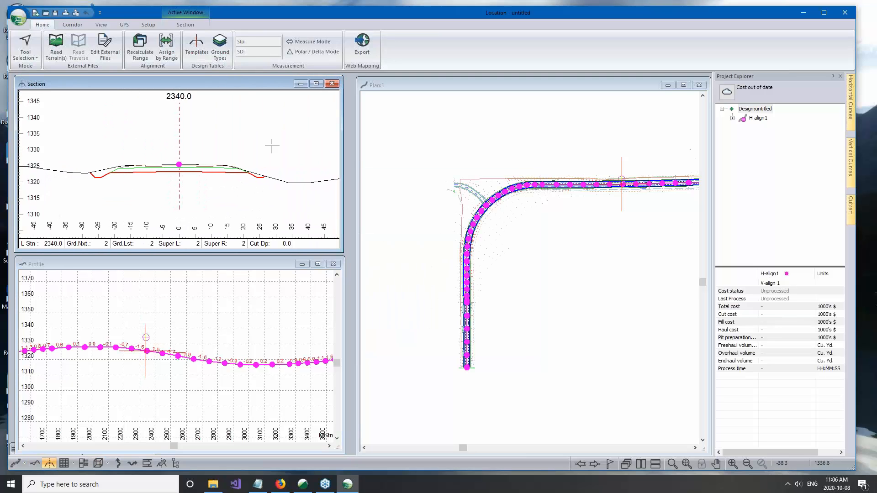
click(554, 87)
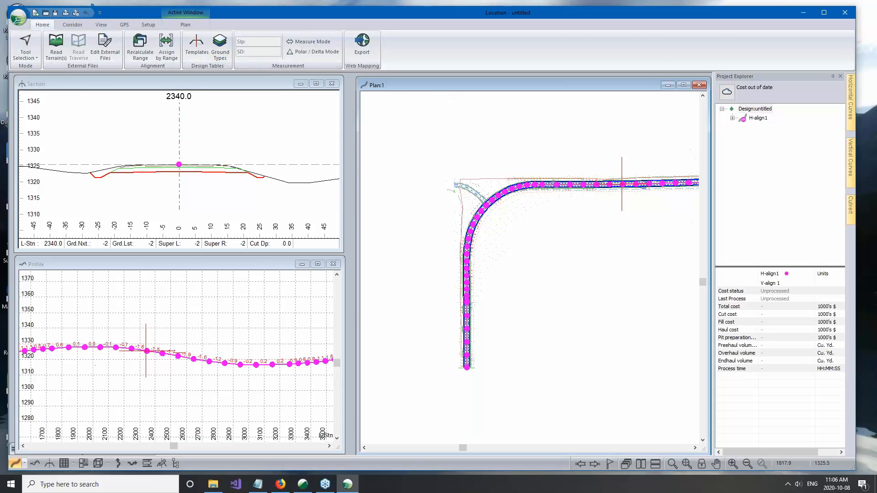
mouse_move(522, 252)
middle_down()
mouse_move(423, 265)
mouse_move(447, 269)
mouse_move(468, 255)
middle_up()
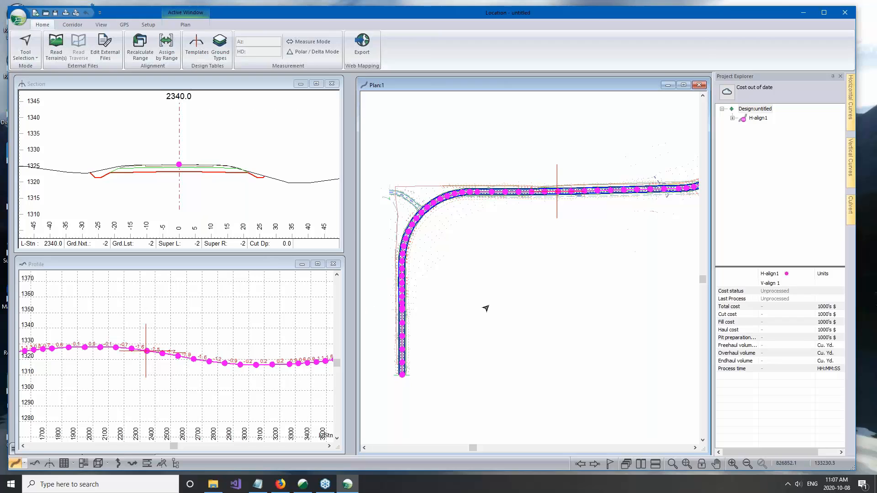
- Open the Template Editor for the design's cross sections, then move and enlarge it for a bigger template preview
click(223, 93)
click(196, 45)
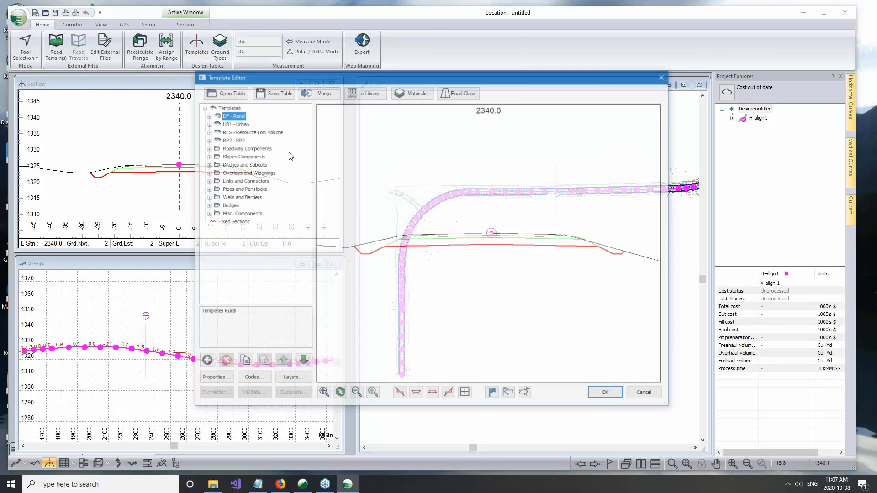
drag(266, 75, 351, 57)
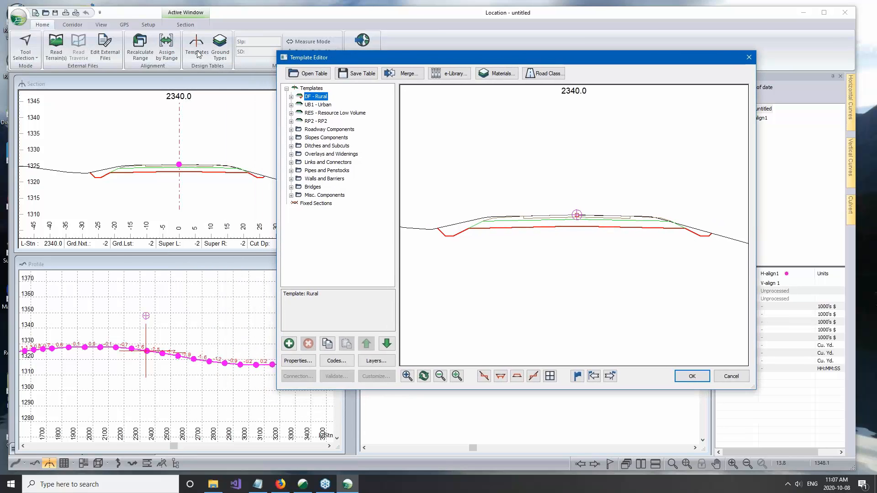
drag(356, 60, 152, 41)
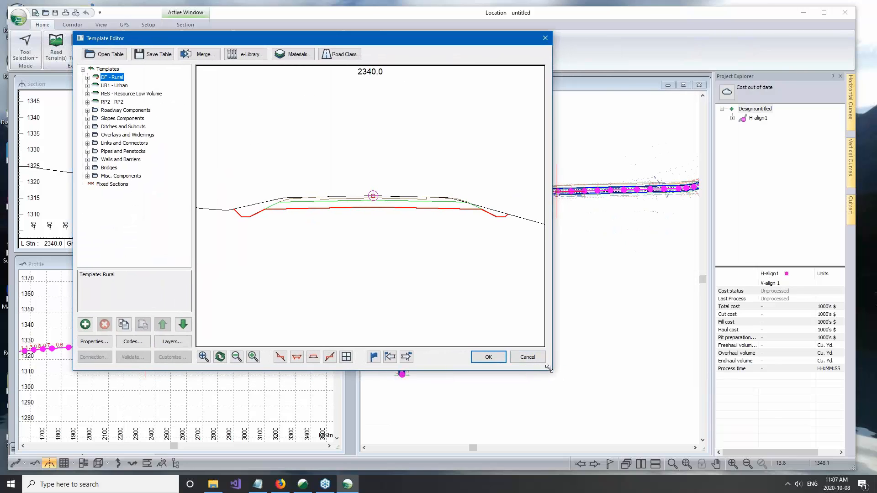
drag(602, 388, 695, 439)
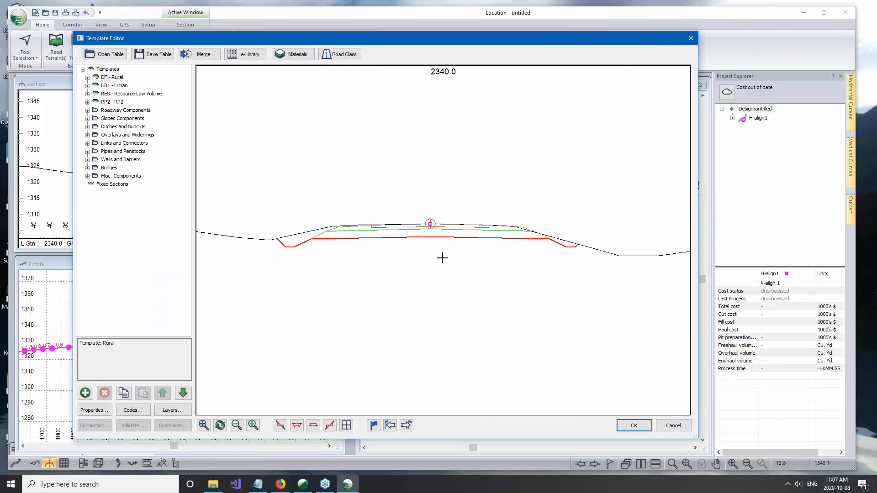
- Select the DF - Rural template, hatch all its fill areas to show the layers and turn the hatching off again
mouse_move(423, 236)
scroll(379, 235, up, 1)
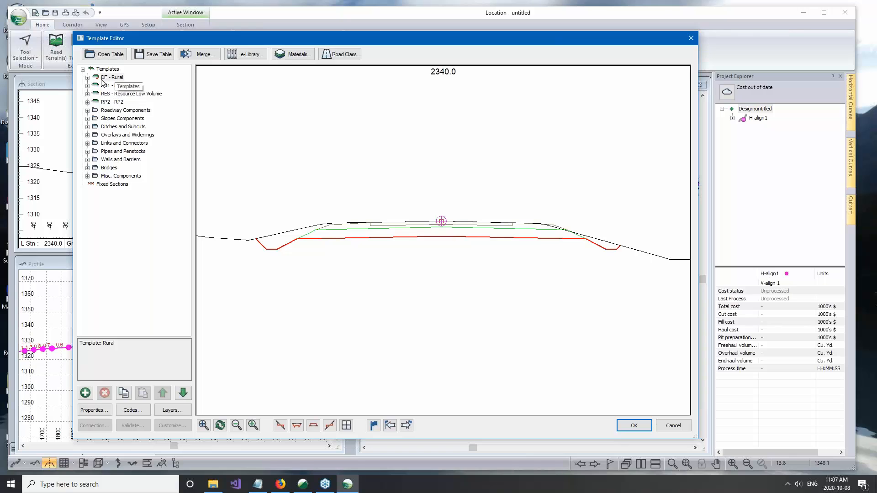
click(111, 78)
scroll(377, 236, up, 1)
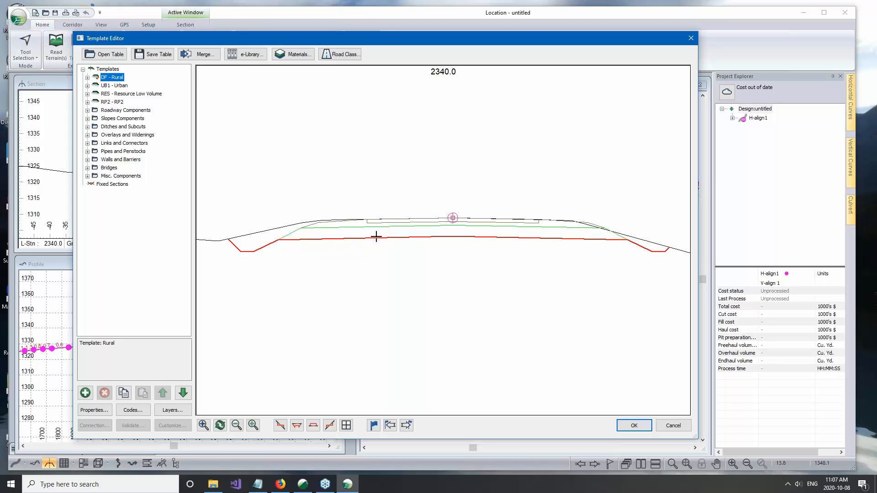
right_click(263, 162)
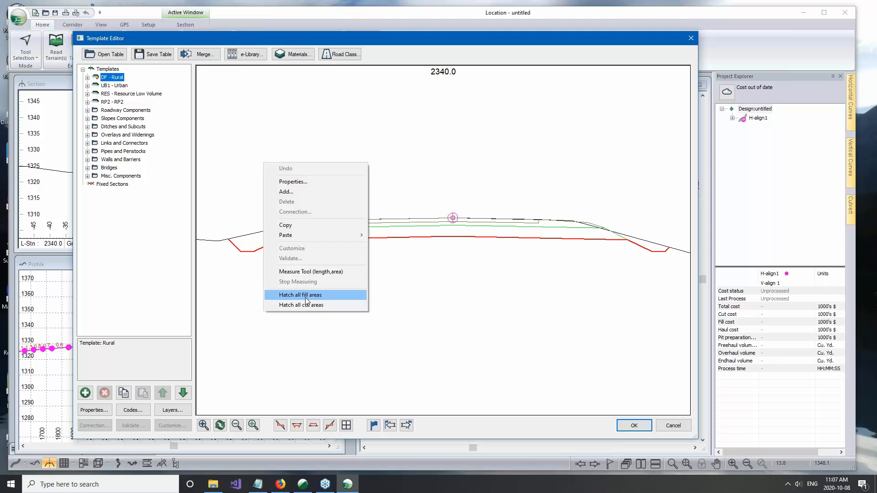
click(306, 295)
right_click(292, 189)
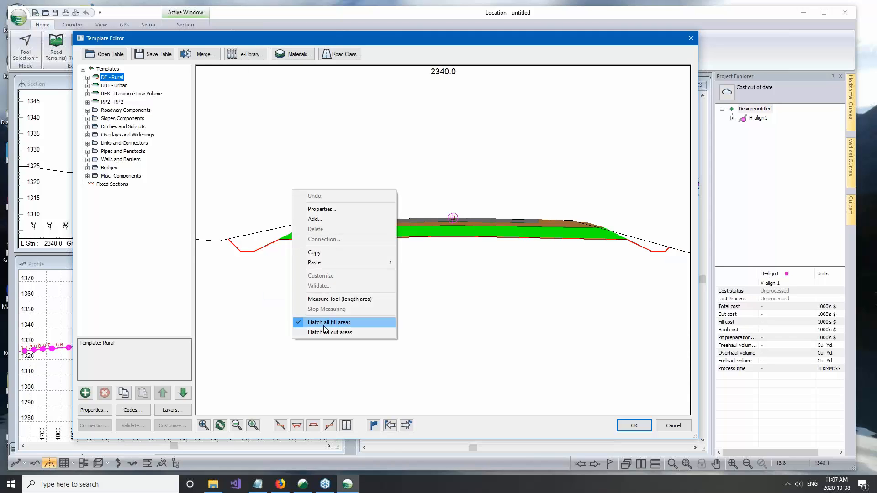
click(319, 322)
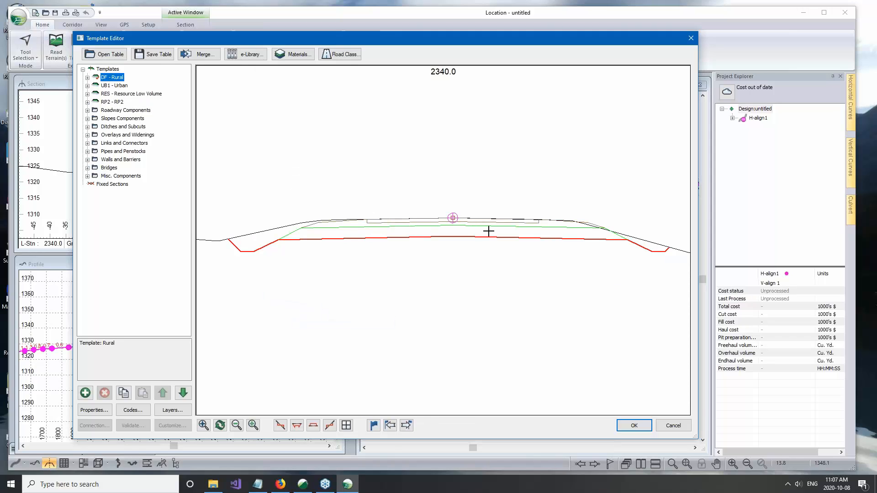
- Move the Rural template above the existing ground in the preview to test its fill slopes, and expand its component list
scroll(488, 230, down, 1)
mouse_move(416, 229)
mouse_down()
mouse_move(407, 232)
mouse_move(410, 224)
mouse_up()
scroll(410, 217, down, 1)
middle_drag(419, 218, 411, 235)
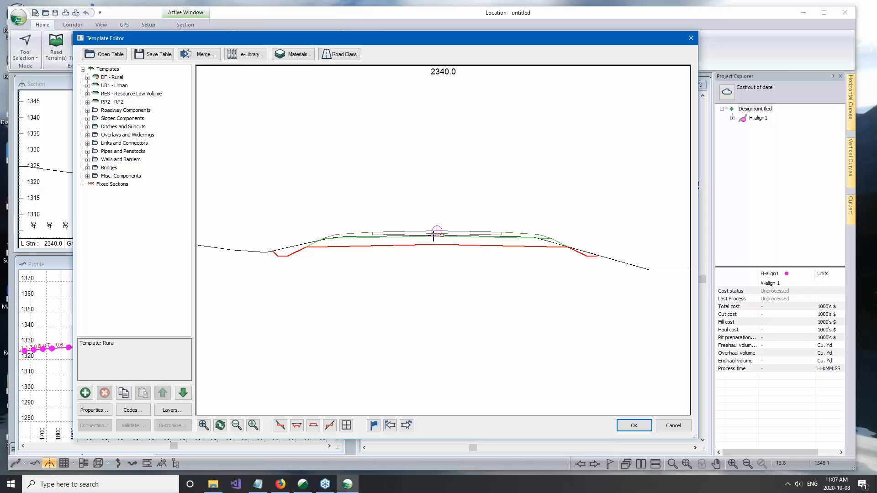
drag(445, 240, 445, 185)
scroll(433, 161, down, 1)
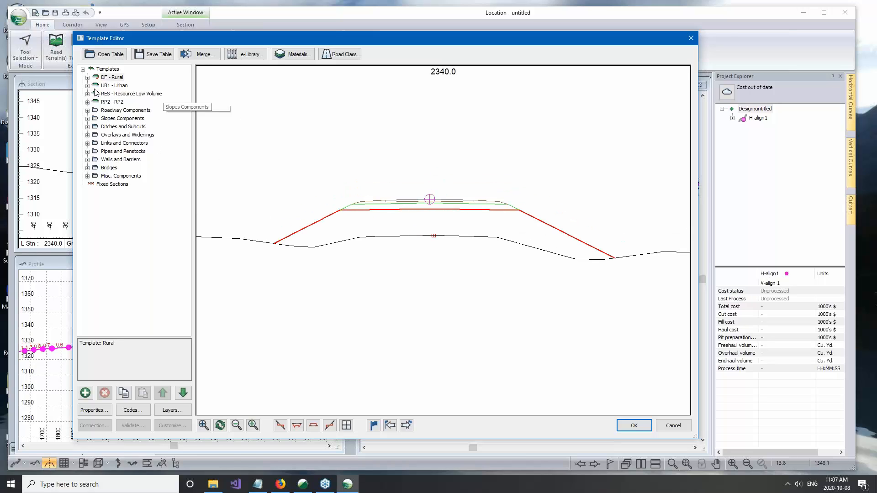
click(86, 77)
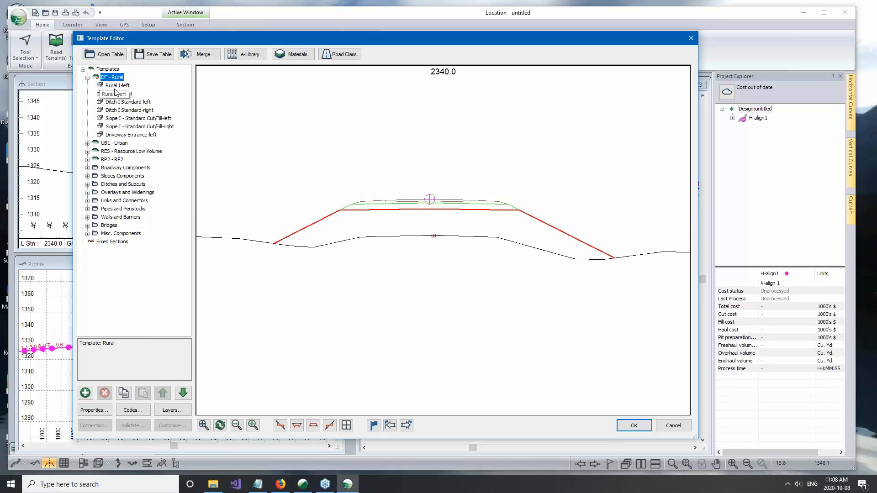
drag(457, 208, 456, 220)
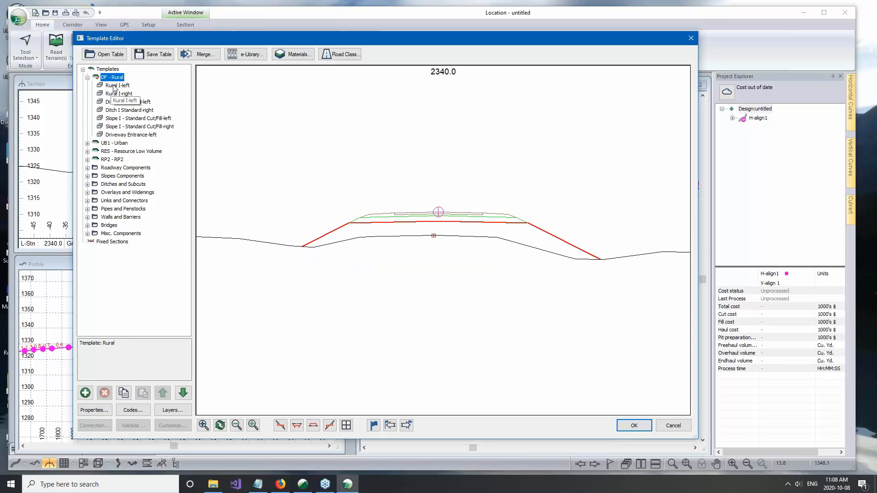
- Open the e-Library template selection and bring up its web information on the available template components
click(249, 55)
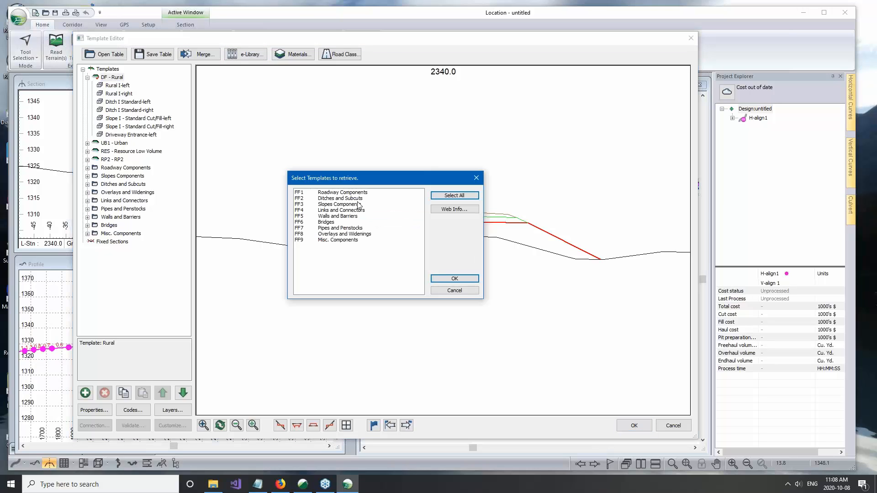
click(470, 292)
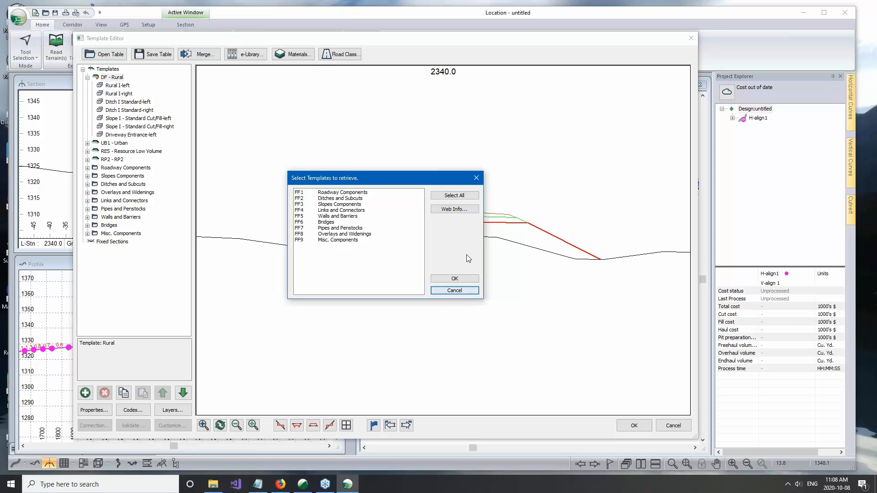
click(451, 210)
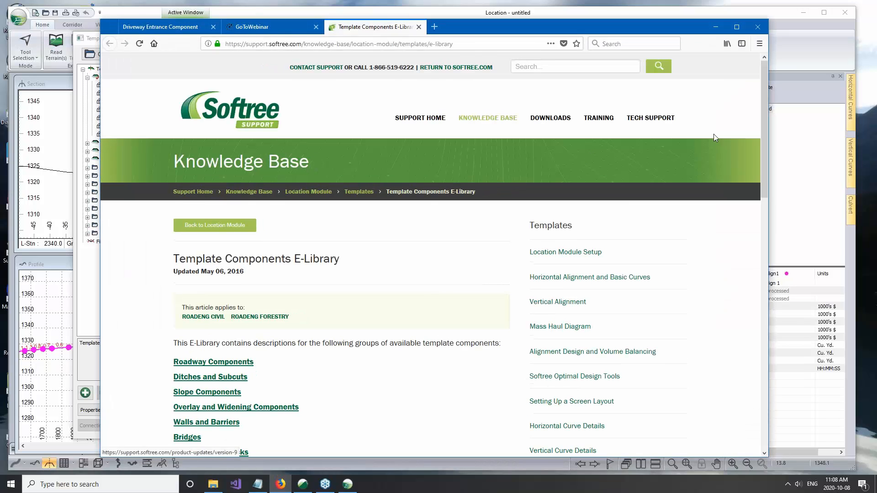
- Look over the component groups in the Template Components E-Library and examine the Roadway Components page
scroll(224, 246, down, 8)
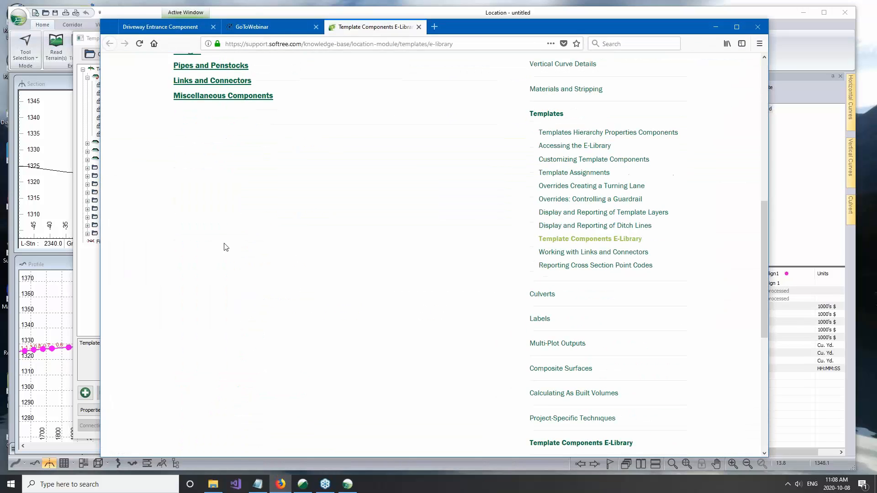
scroll(224, 247, up, 8)
click(222, 364)
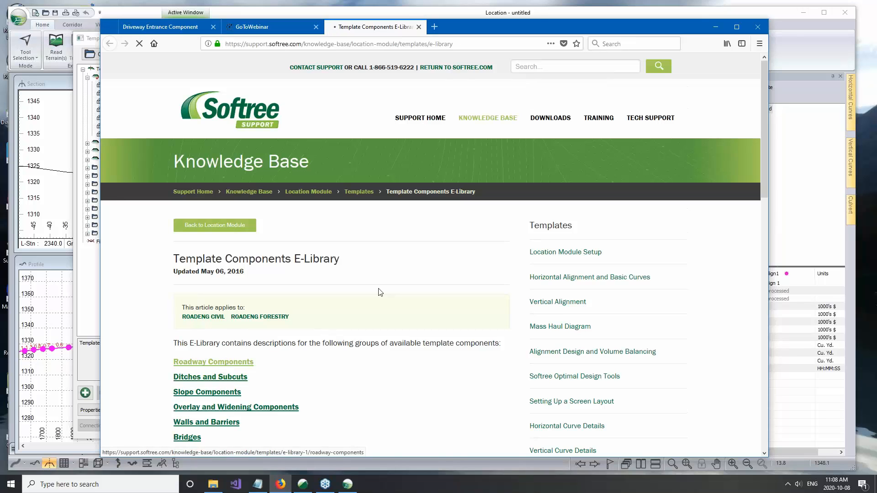
scroll(378, 284, down, 8)
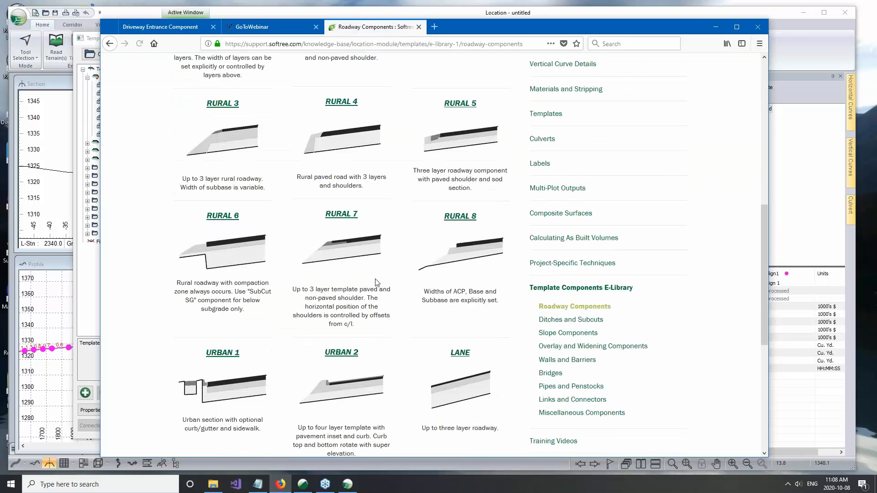
scroll(377, 283, down, 5)
- Return to the E-Library overview, open the Walls and Barriers page and move the browser window fully into view
click(109, 43)
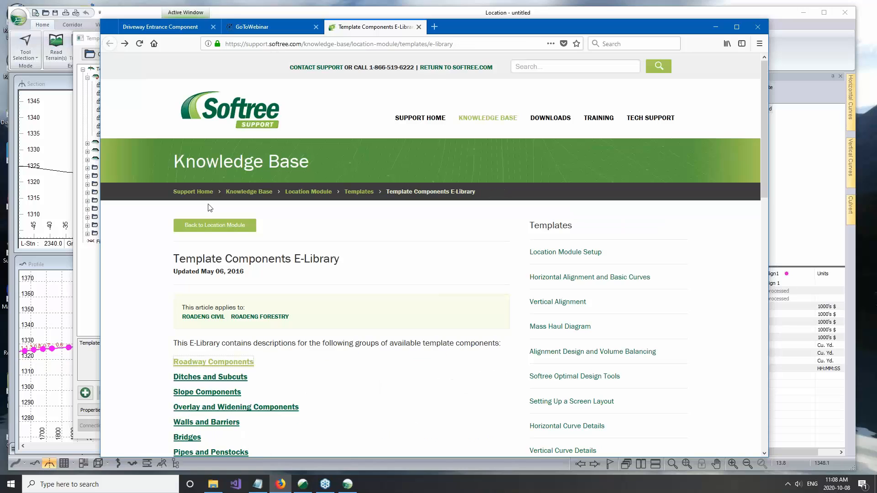
click(206, 422)
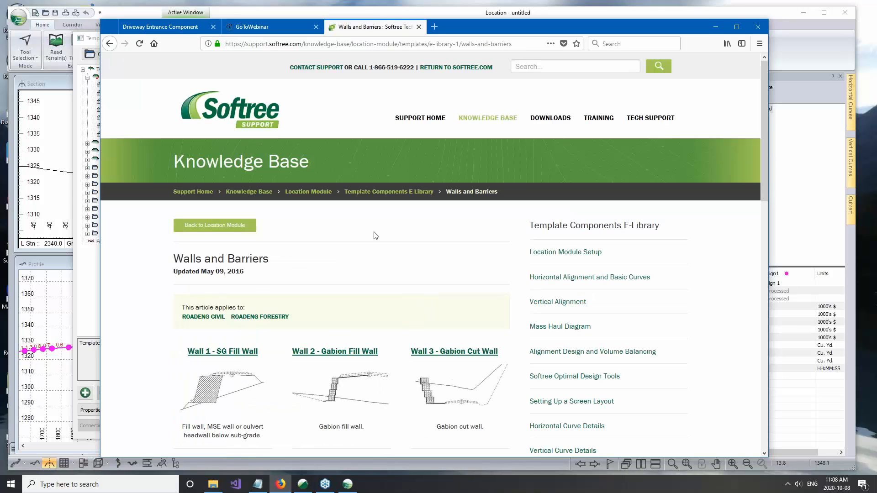
drag(567, 24, 487, 31)
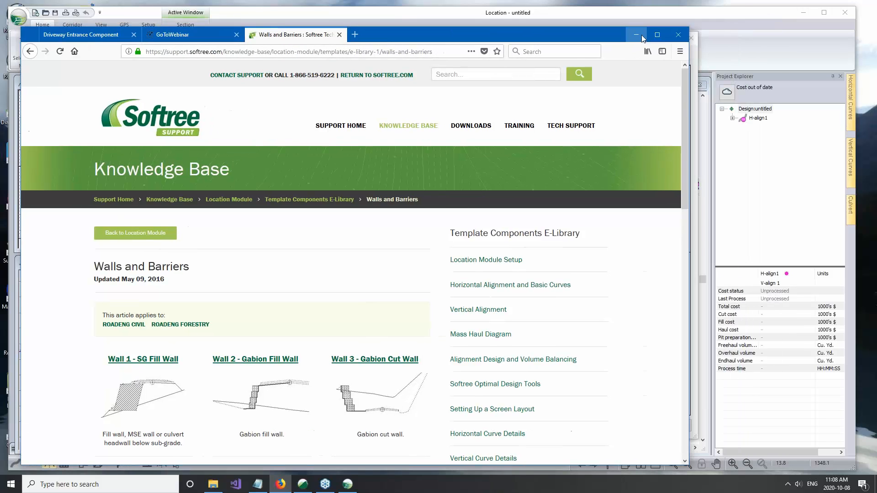
- Put the browser away, close the e-Library selection without retrieving any template, and return to the Rural template
click(629, 31)
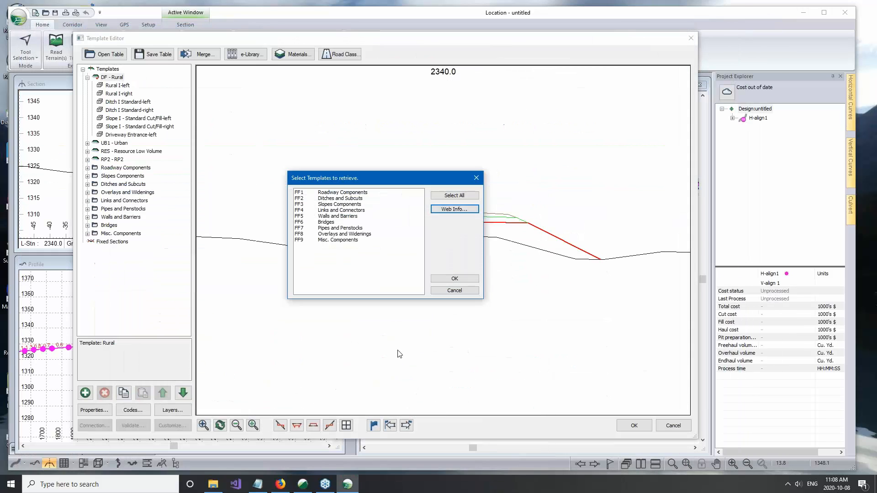
click(463, 292)
click(118, 78)
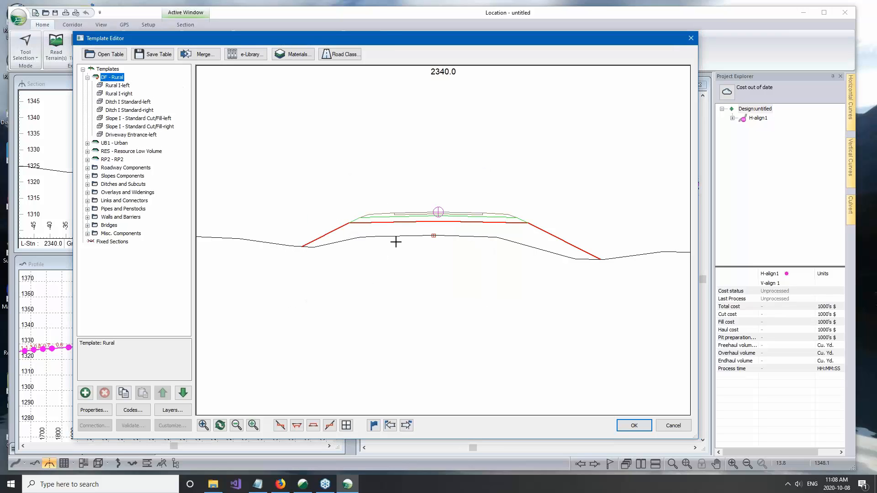
- Open the properties of the Rural I-left component beside the preview and examine its pavement thickness parameter, AcpThick
click(117, 85)
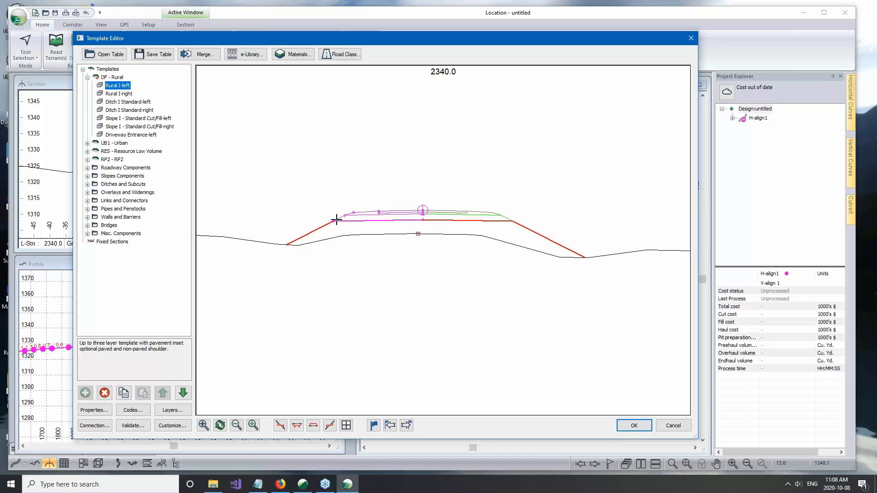
mouse_move(354, 219)
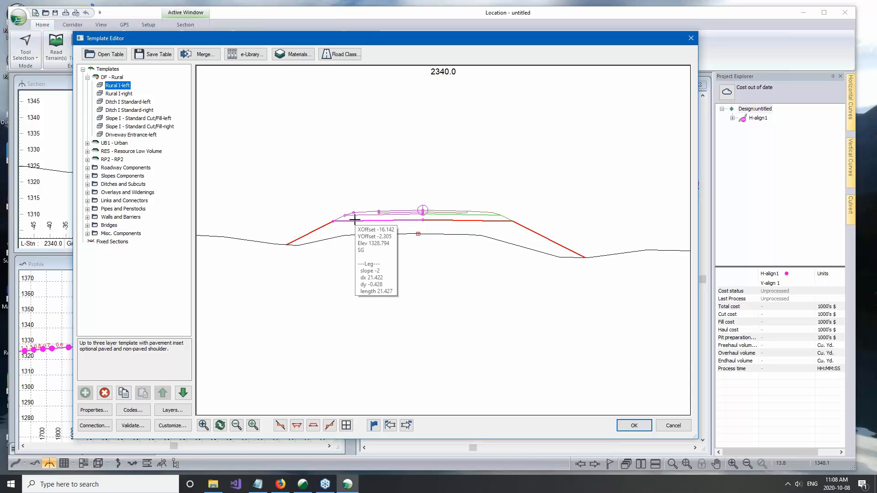
click(100, 410)
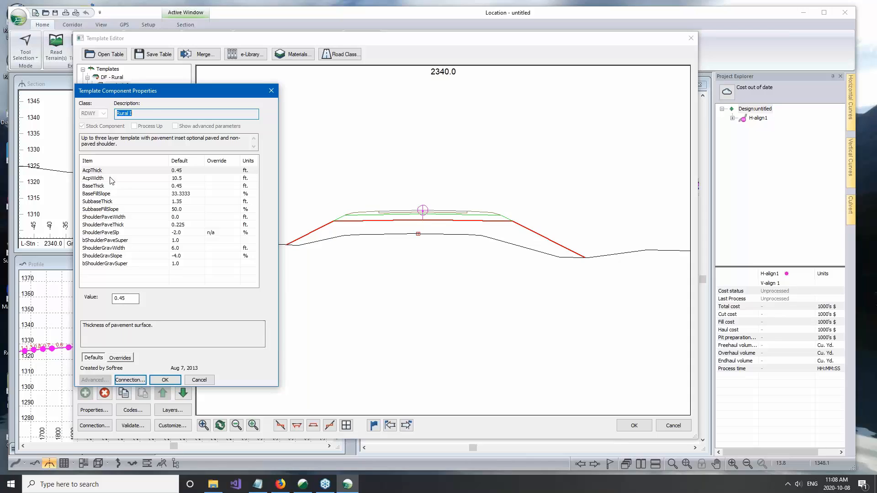
drag(137, 90, 90, 130)
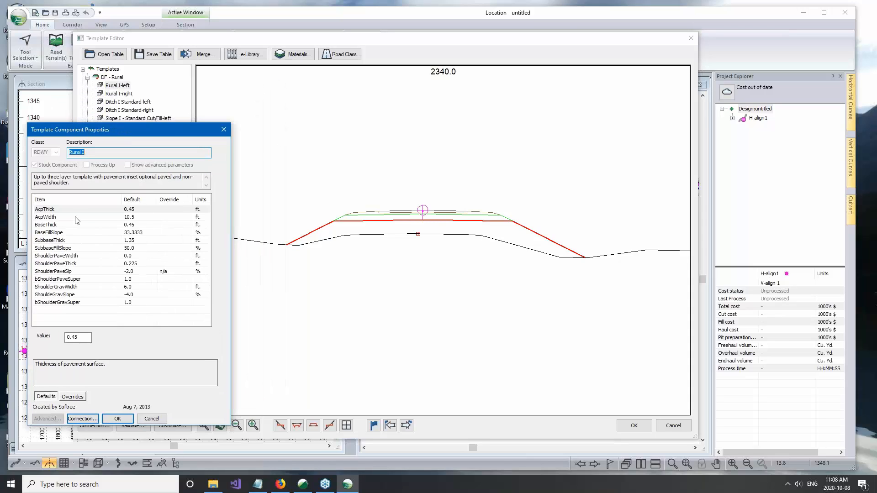
click(68, 212)
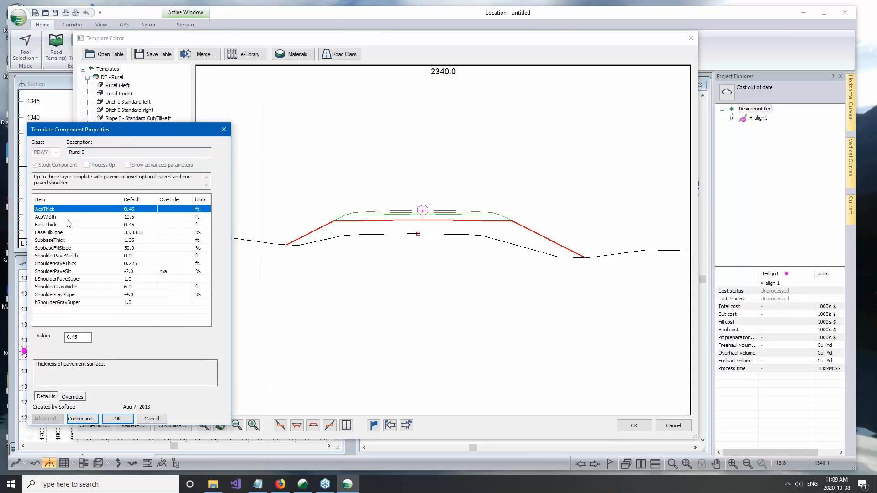
click(76, 338)
click(87, 338)
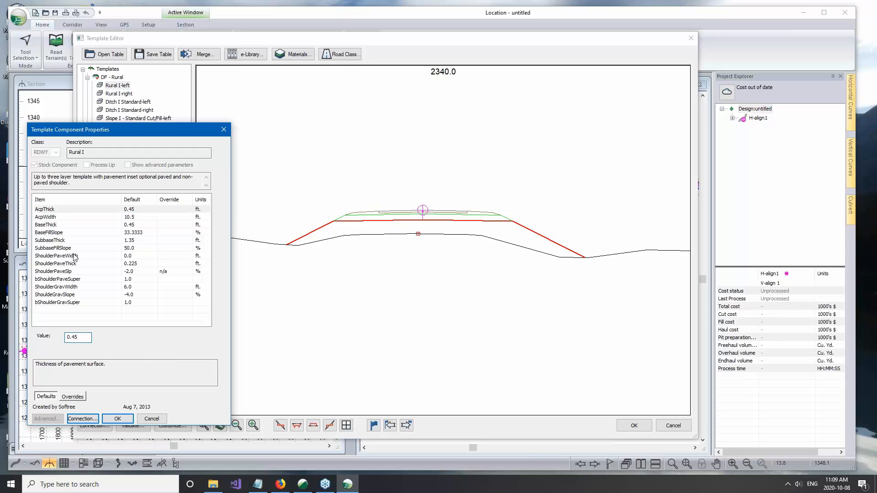
- Try a pavement width (AcpWidth) of 12 ft, check the gravel shoulder width parameter, and discard the component changes
click(72, 218)
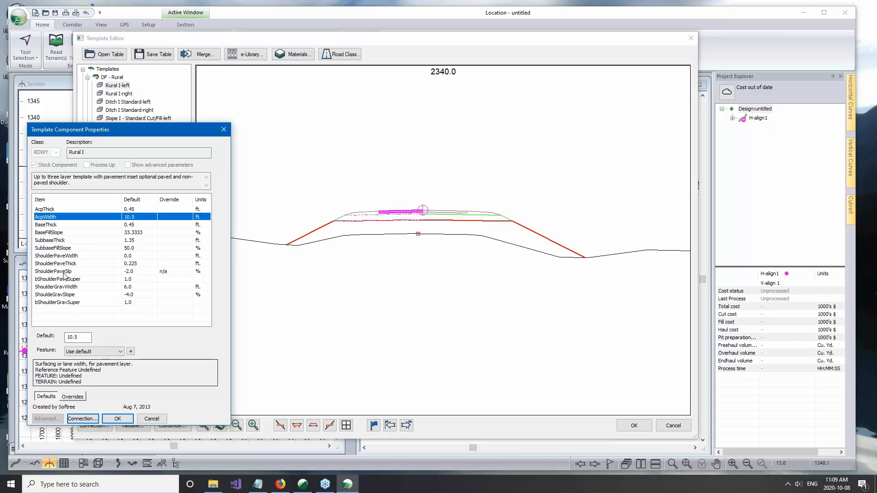
click(83, 337)
text(12)
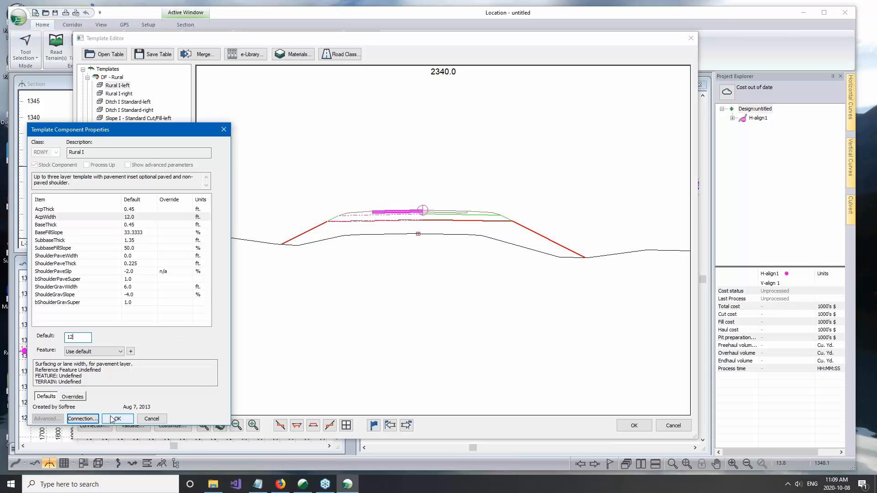
click(57, 288)
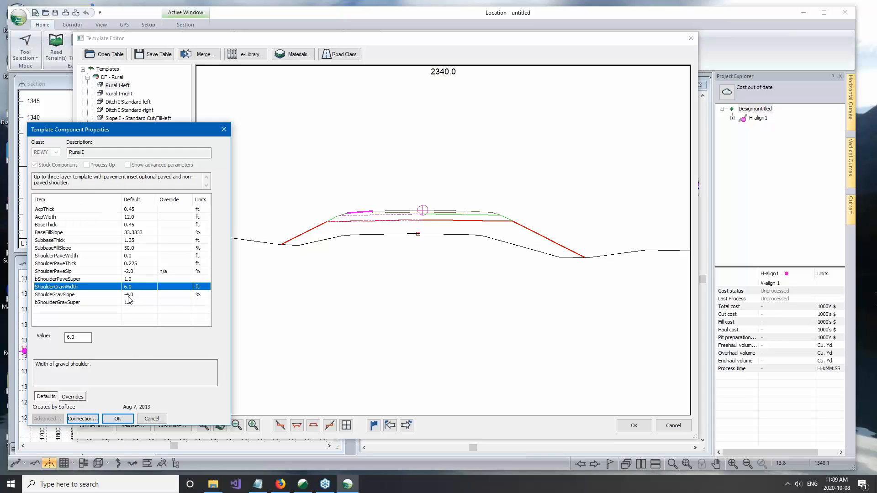
click(153, 419)
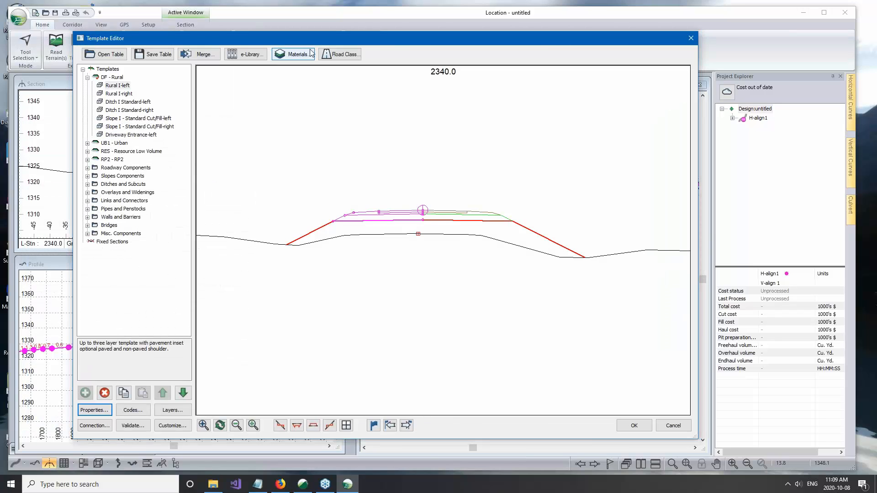
- Select the Ditch I Standard-left component and move the template below and back above the ground to test when its ditch forms
click(127, 103)
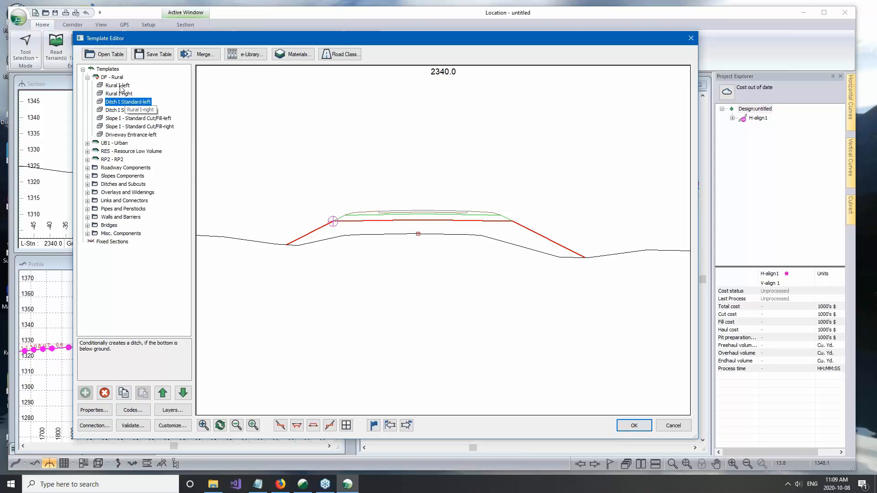
drag(378, 221, 377, 246)
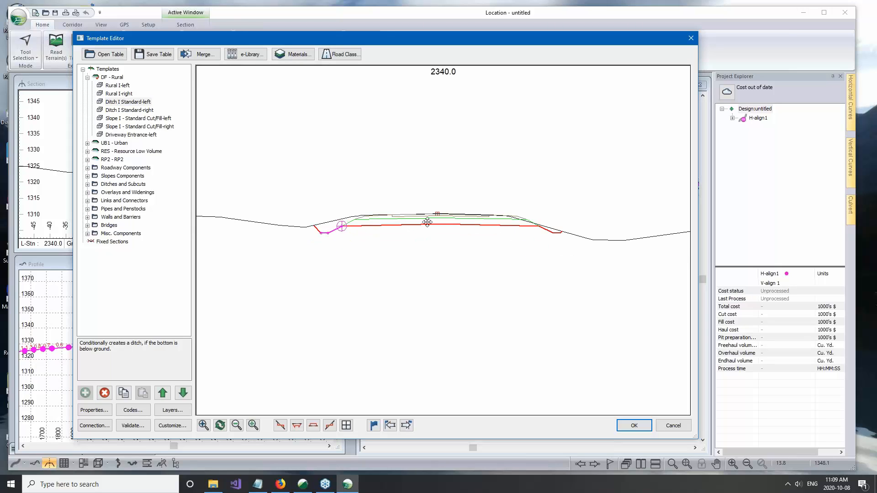
drag(427, 223, 404, 163)
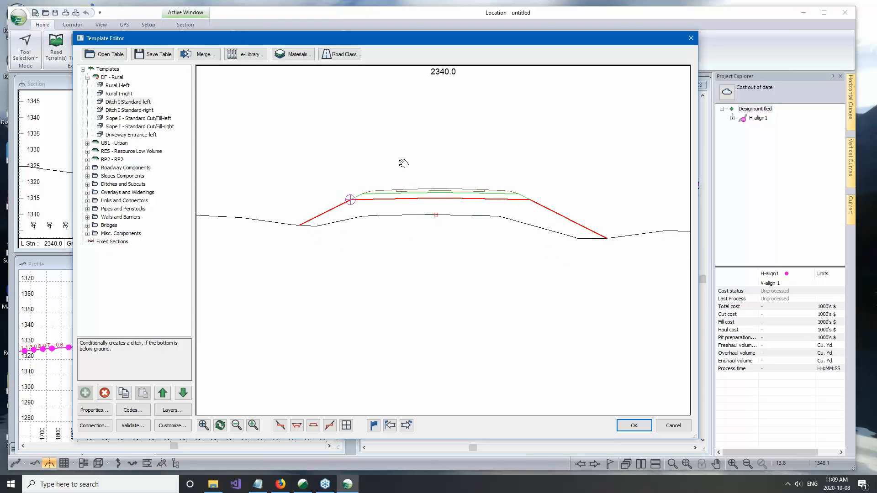
drag(446, 184, 447, 182)
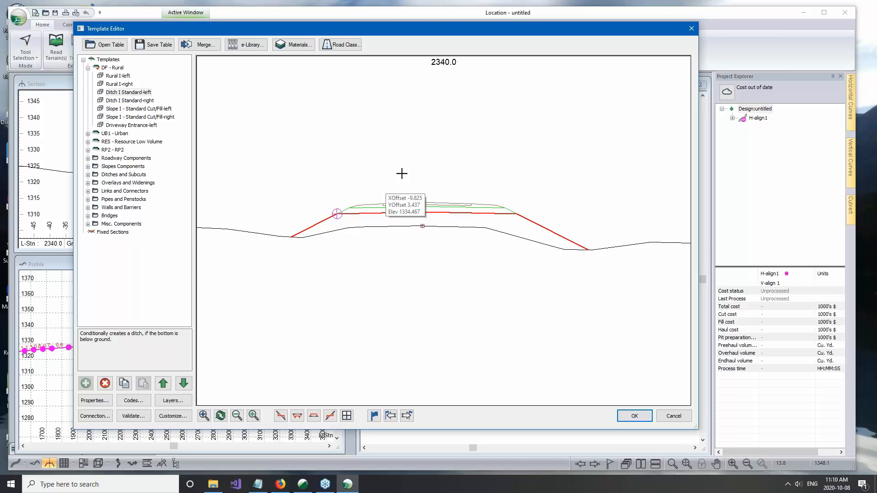
- Hatch the fill area for SG in the cross-section preview, inspect its area information, and remove the hatch
scroll(401, 173, down, 1)
scroll(400, 207, up, 1)
scroll(389, 214, up, 1)
scroll(372, 225, up, 1)
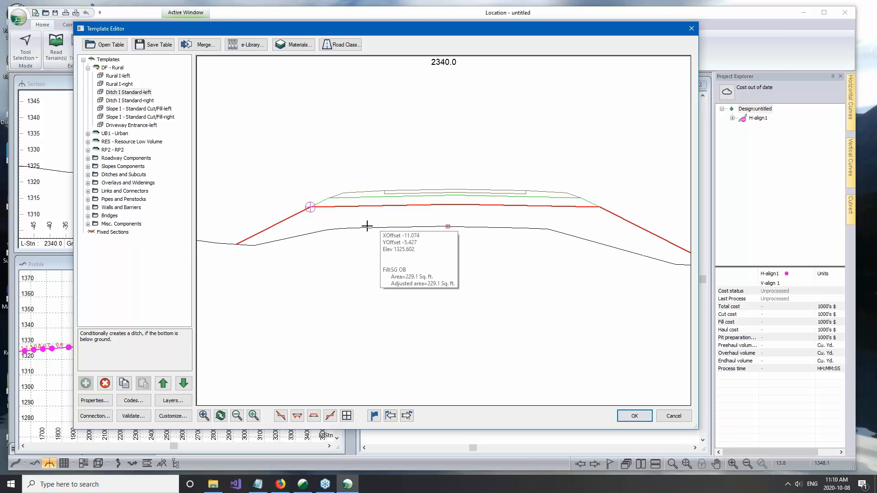
middle_drag(281, 150, 266, 131)
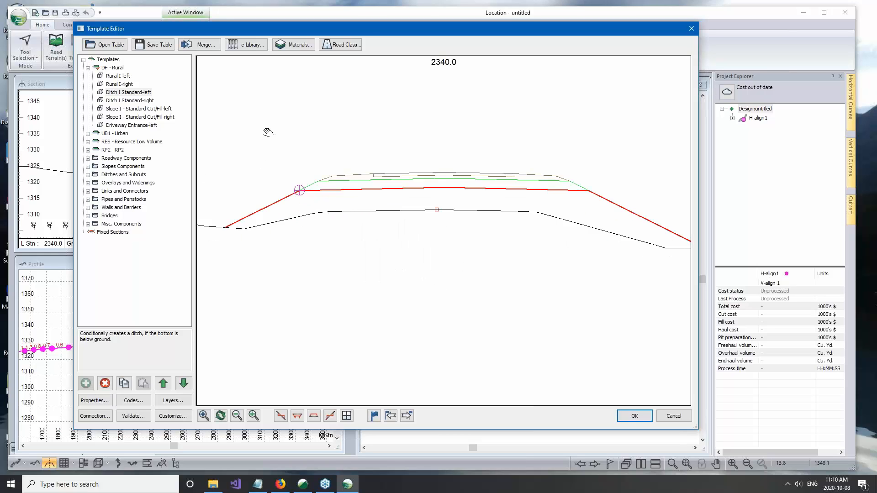
scroll(243, 109, down, 1)
mouse_move(289, 187)
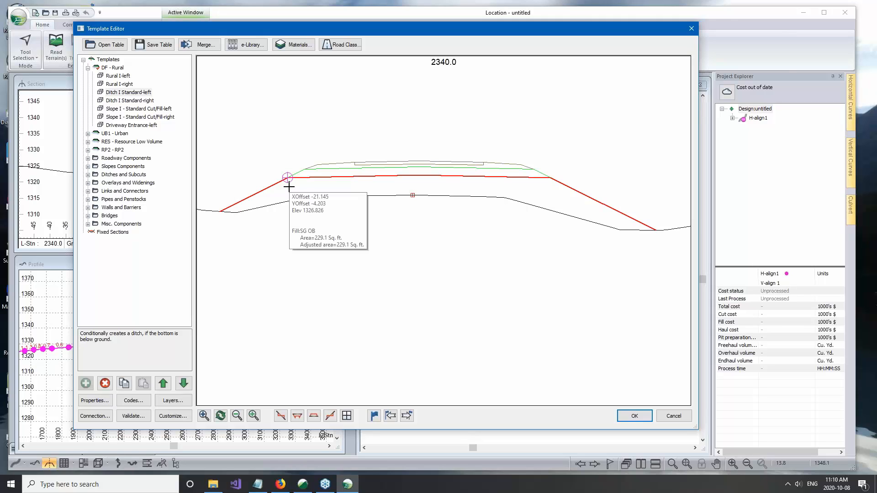
right_click(289, 187)
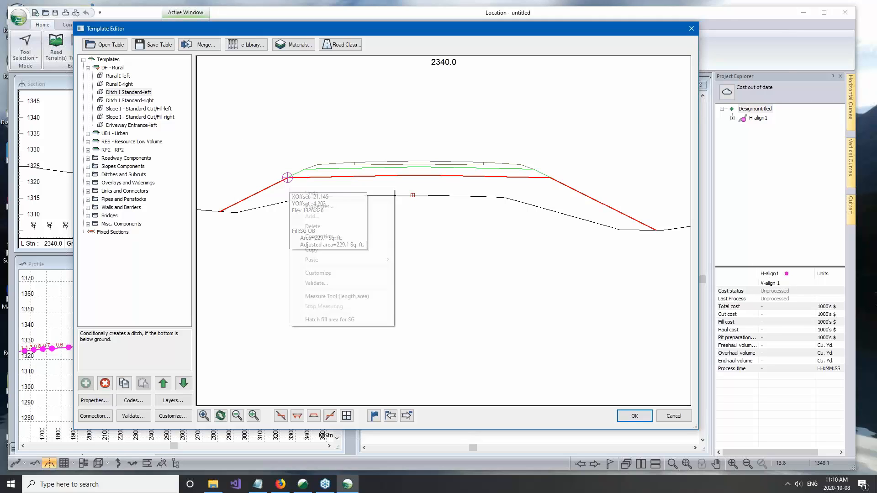
click(352, 318)
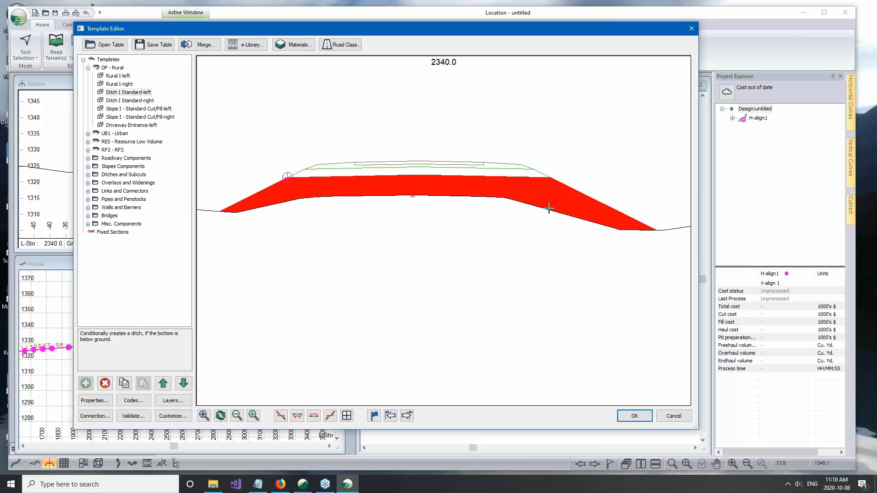
mouse_move(564, 202)
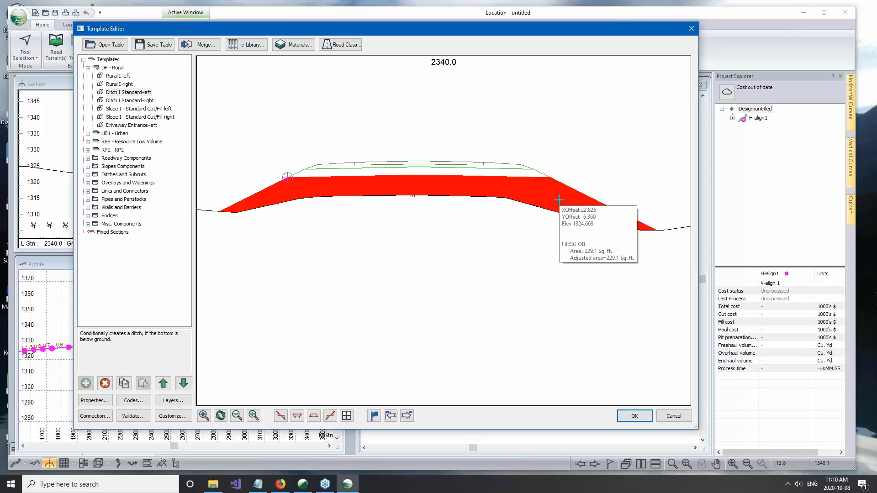
right_click(537, 187)
click(567, 319)
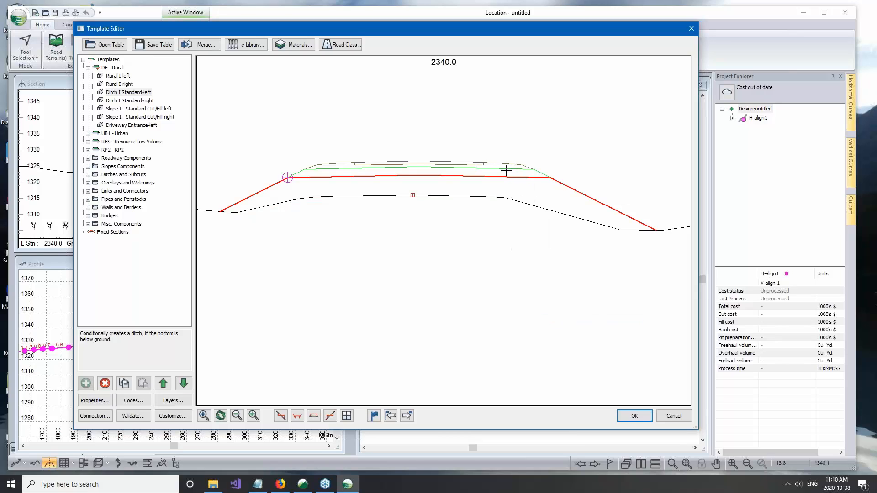
- Hatch the fill area for Srf1 in the preview, inspect its area and leg information, and remove the hatch
right_click(504, 171)
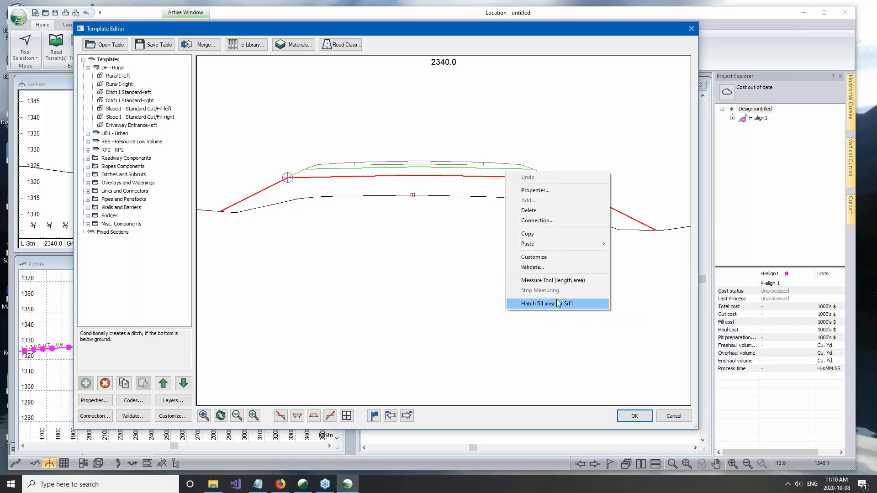
click(558, 303)
scroll(363, 151, up, 2)
scroll(364, 151, up, 1)
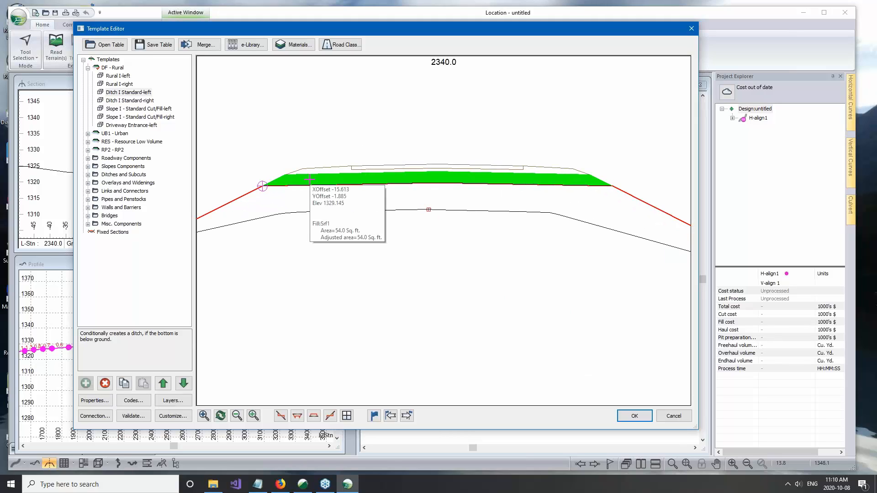
scroll(319, 179, down, 2)
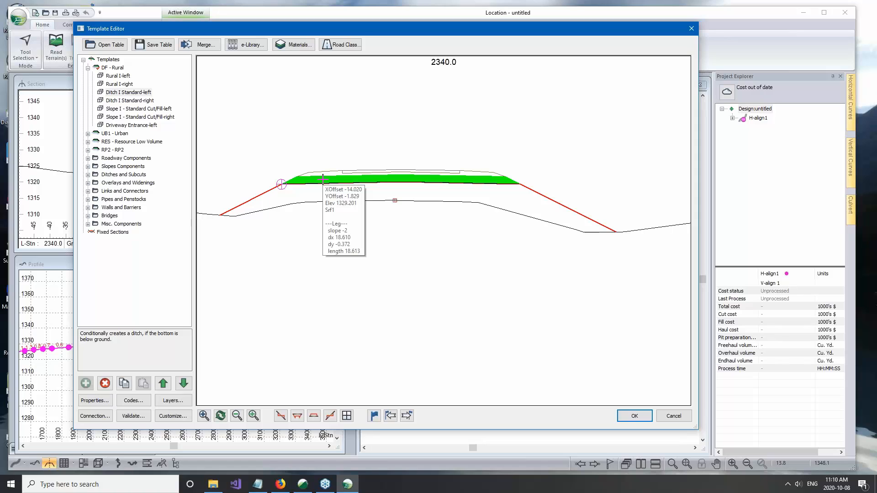
right_click(322, 178)
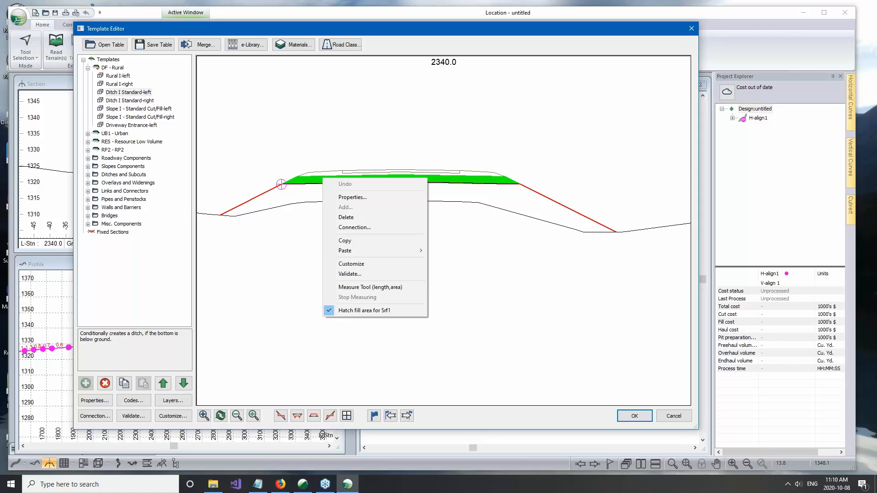
click(366, 313)
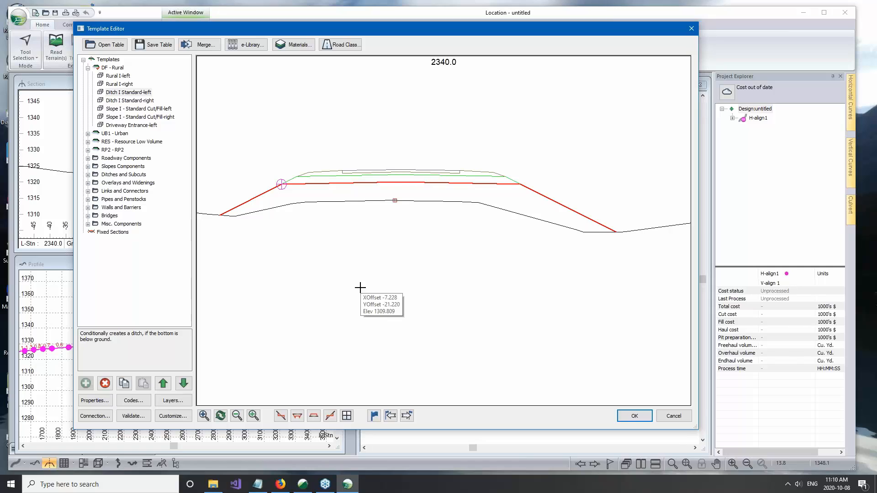
- Test the Rural and RP2 templates at different positions above the existing ground in the preview, and expand RP2's component list
middle_drag(396, 198, 416, 202)
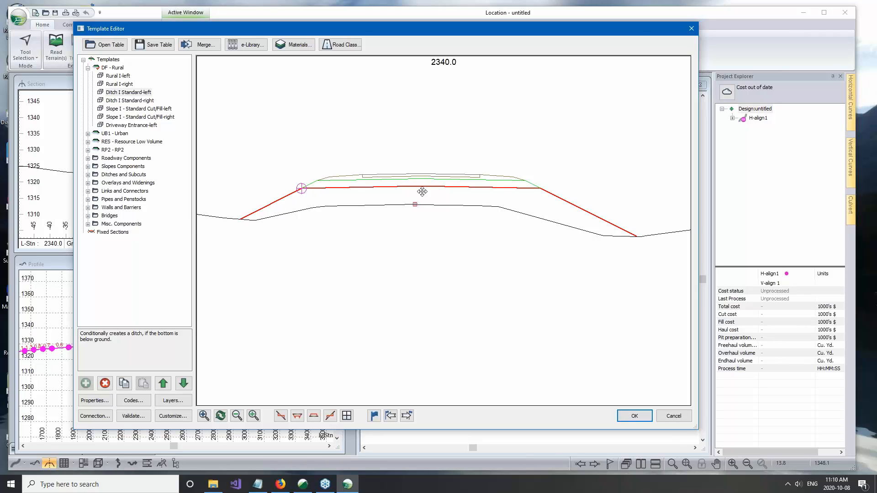
drag(422, 191, 470, 172)
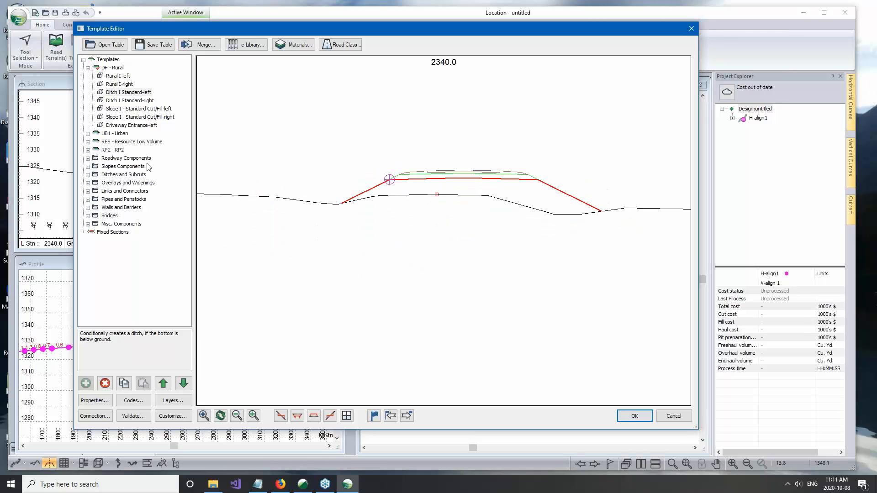
click(112, 150)
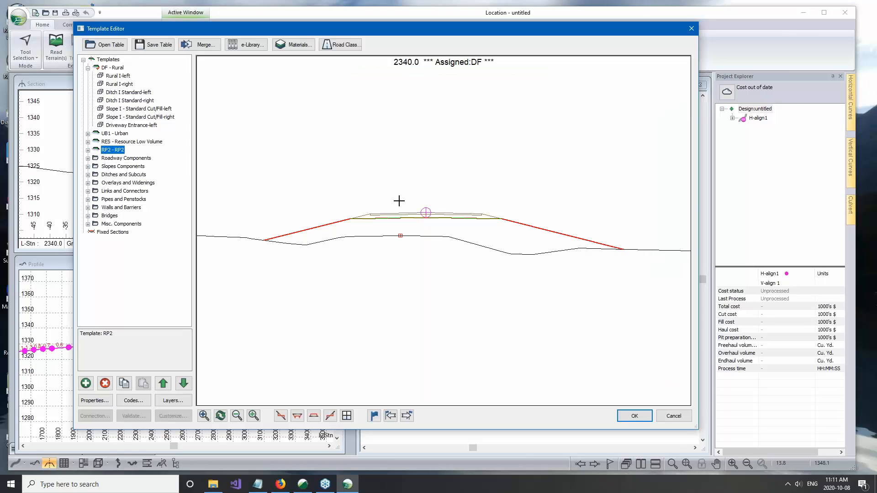
drag(430, 225, 412, 217)
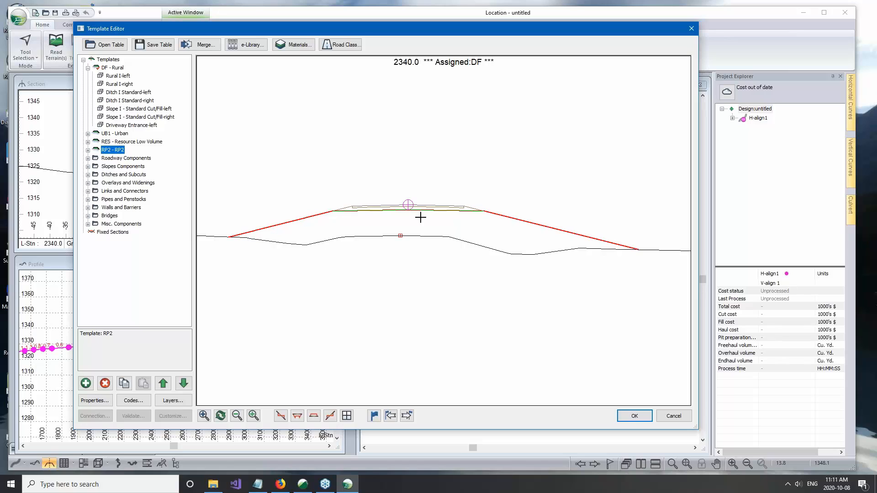
middle_drag(327, 238, 393, 183)
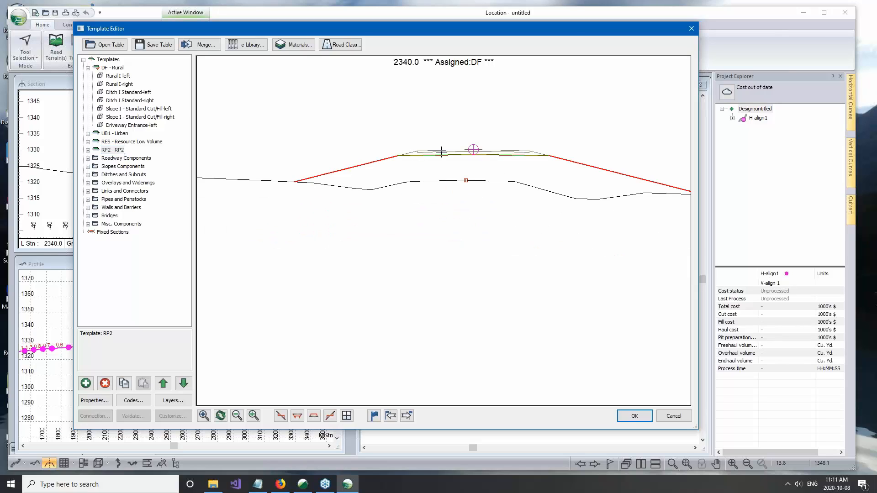
drag(442, 152, 420, 157)
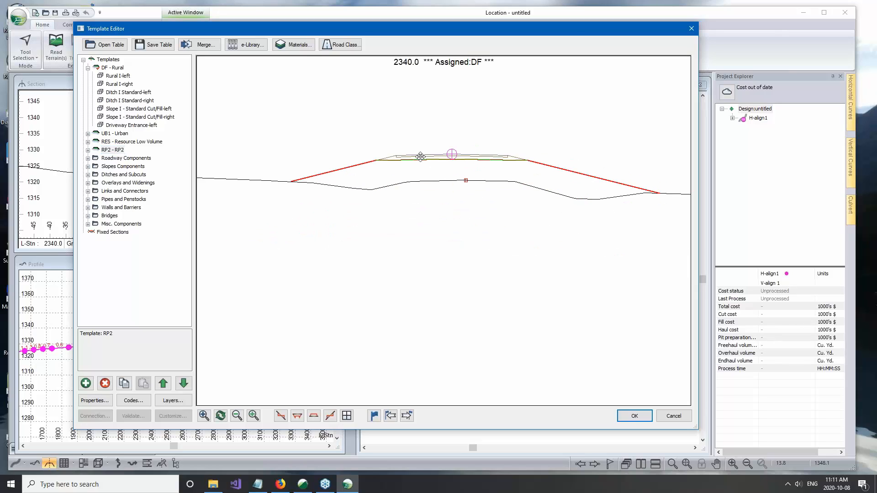
click(87, 150)
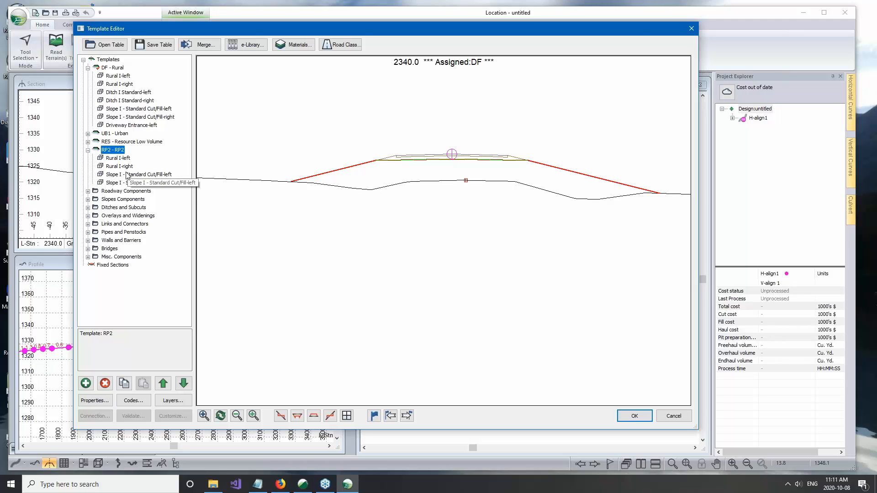
- Try a 2:1 final fill slope on RP2's Slope I - Standard Cut/Fill-left component, and leave the Template Editor without keeping changes
click(126, 175)
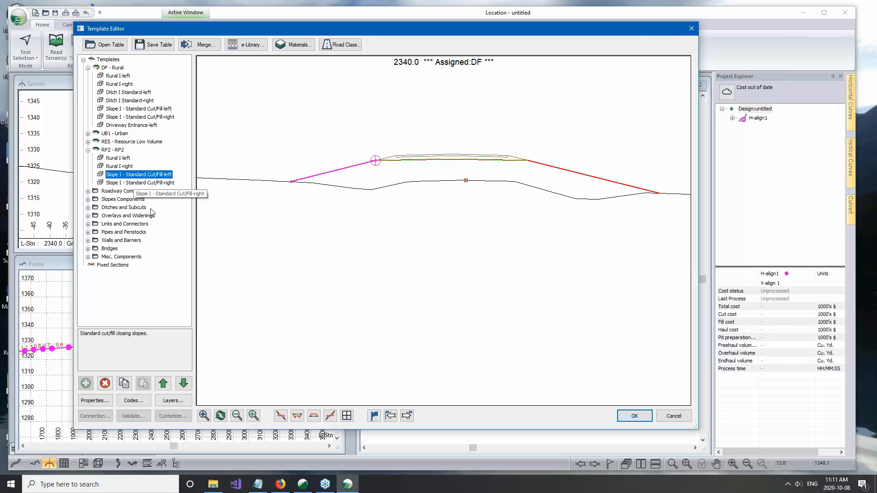
click(94, 401)
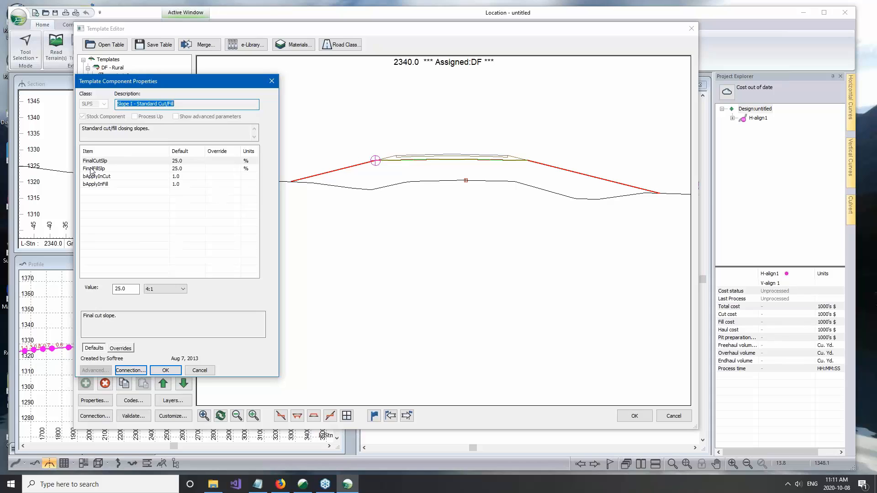
click(97, 168)
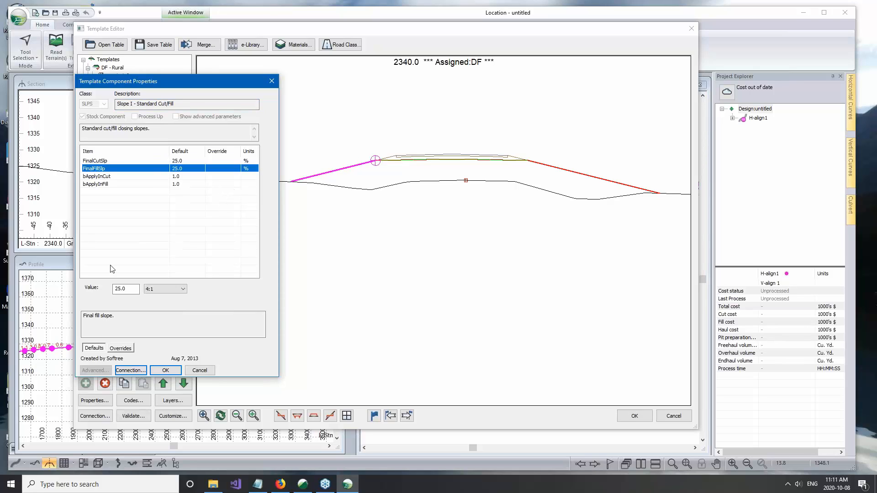
double_click(134, 291)
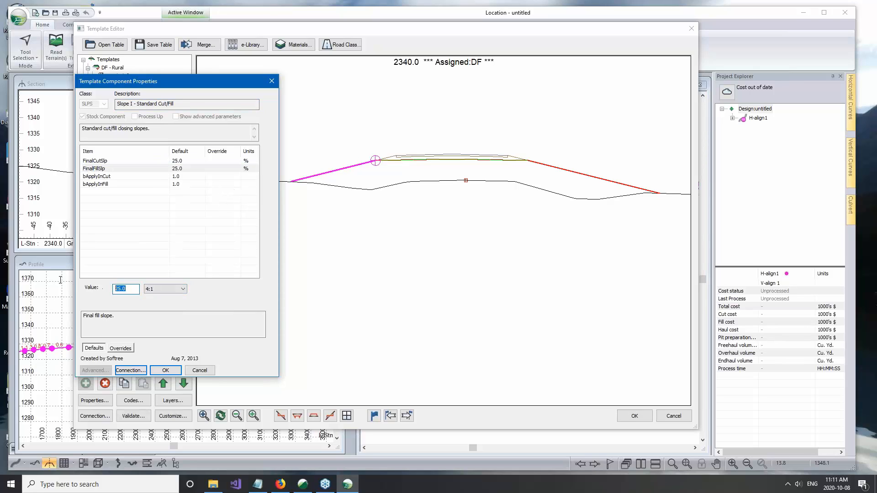
click(183, 288)
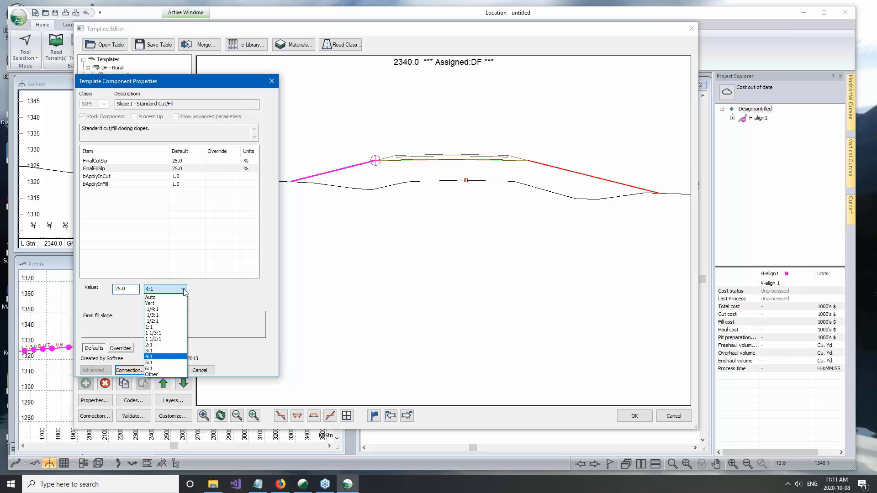
click(158, 345)
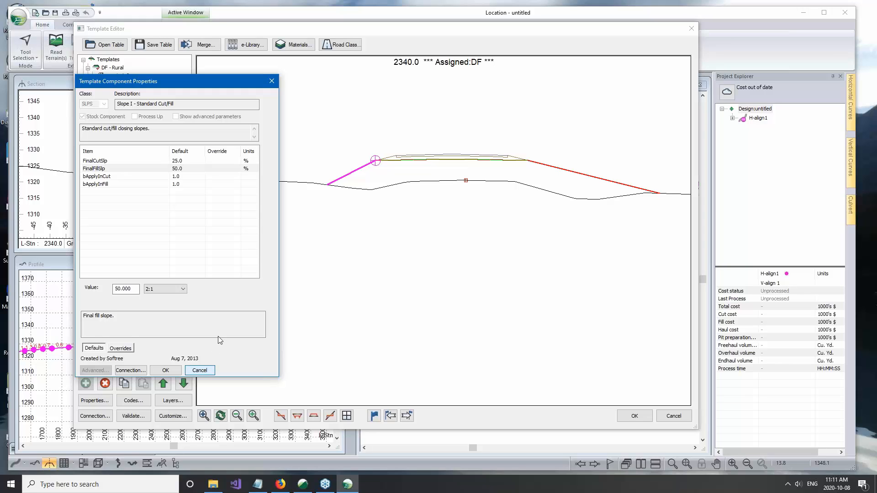
click(165, 371)
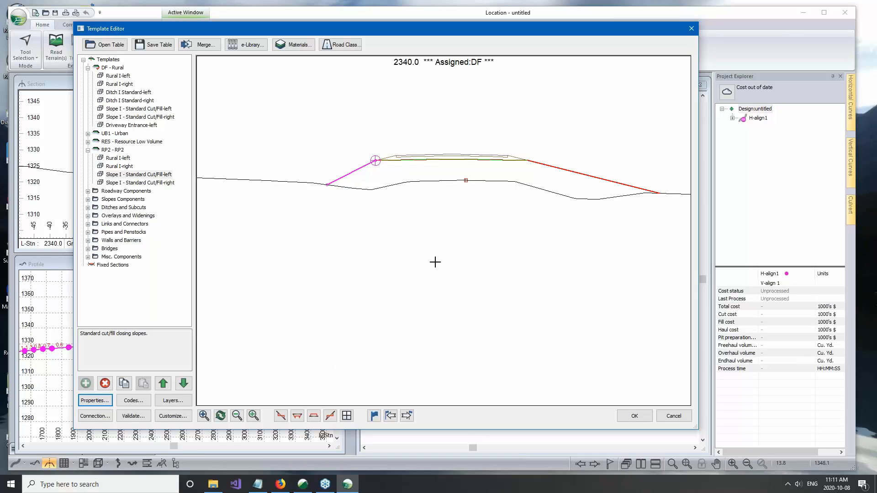
click(674, 416)
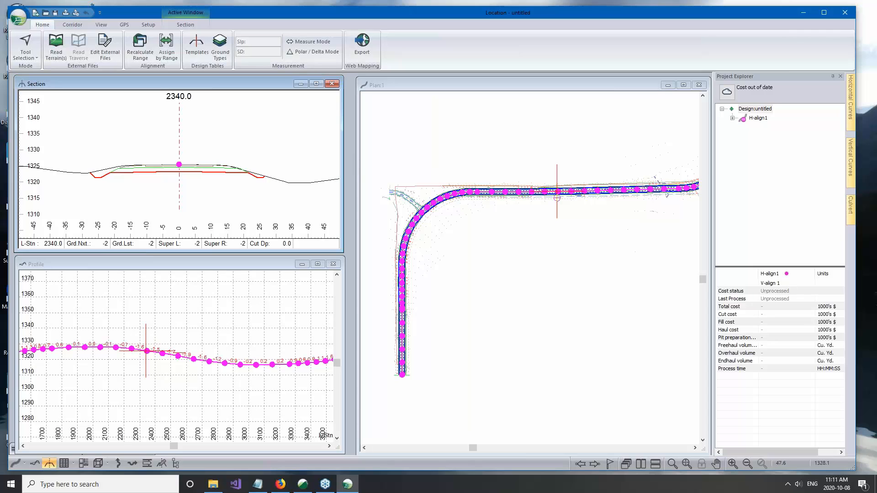
- Examine the H-align1 centerline around the first bend in plan and along the beginning of its profile
scroll(438, 319, up, 2)
middle_drag(438, 318, 449, 316)
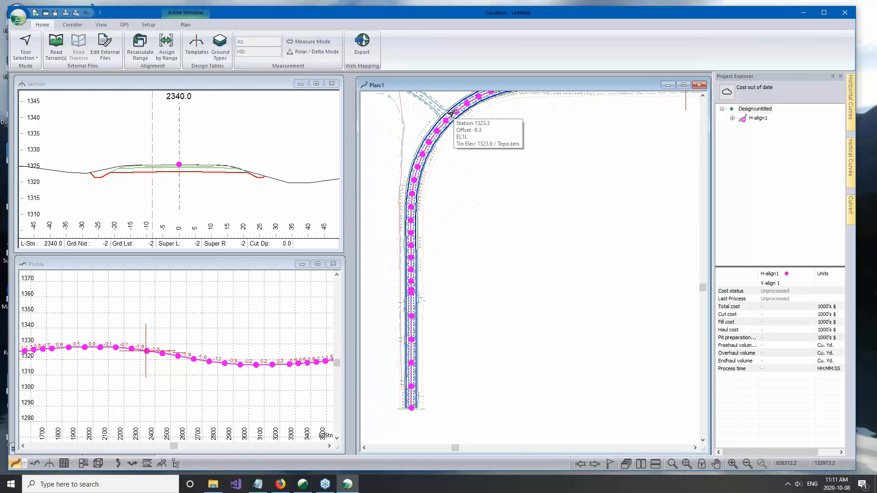
middle_drag(131, 333, 219, 321)
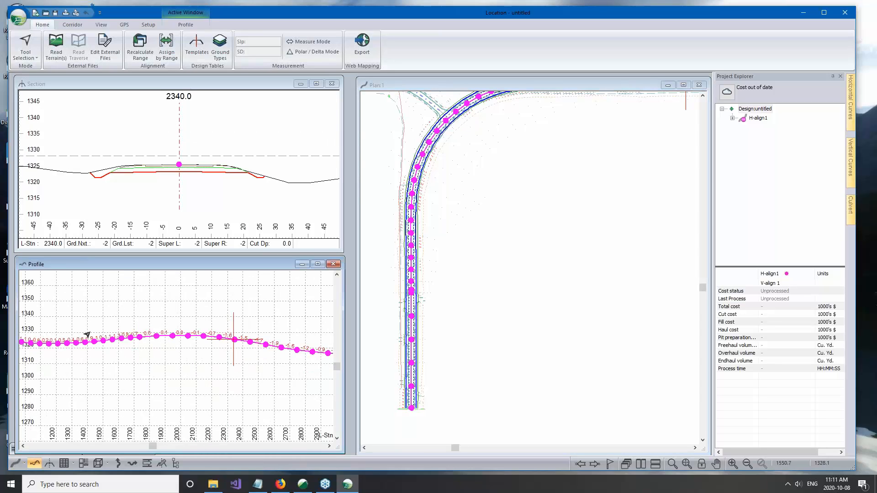
middle_drag(99, 325, 239, 319)
scroll(66, 335, up, 1)
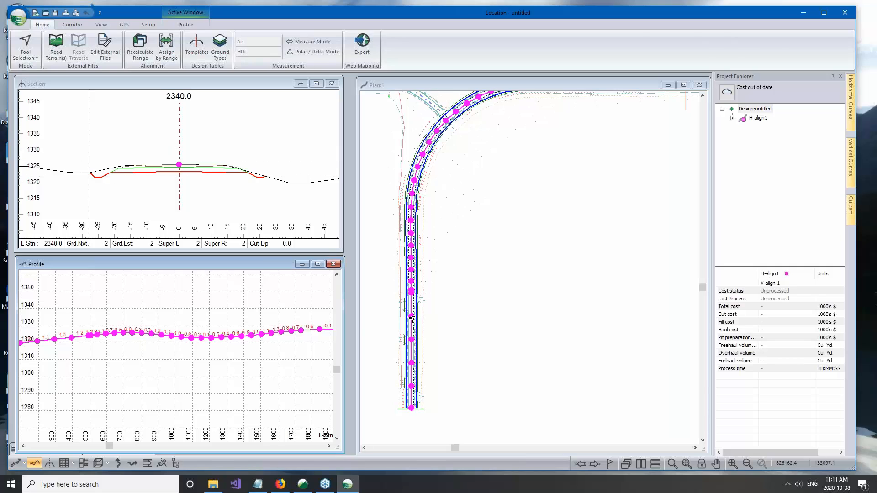
middle_drag(534, 239, 513, 303)
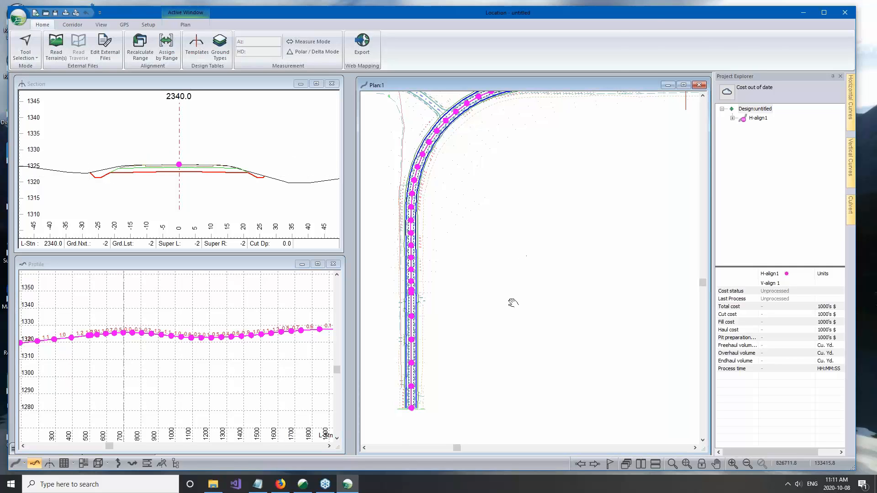
scroll(520, 239, down, 1)
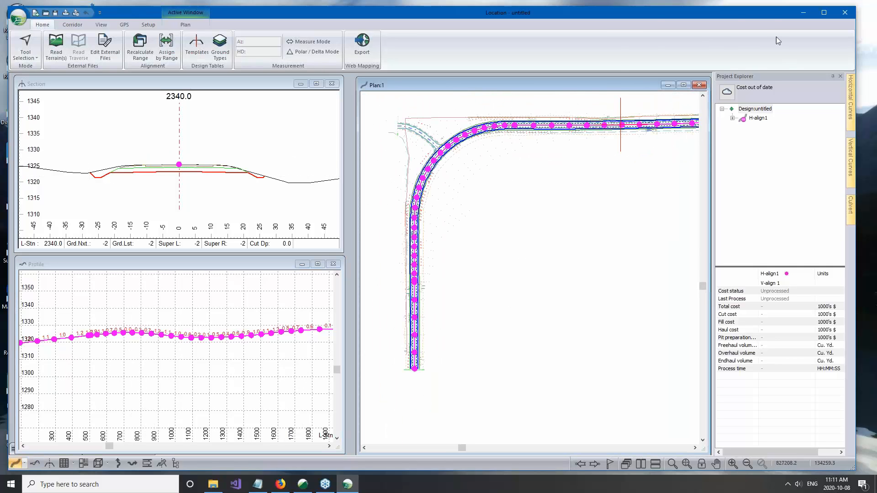
click(834, 14)
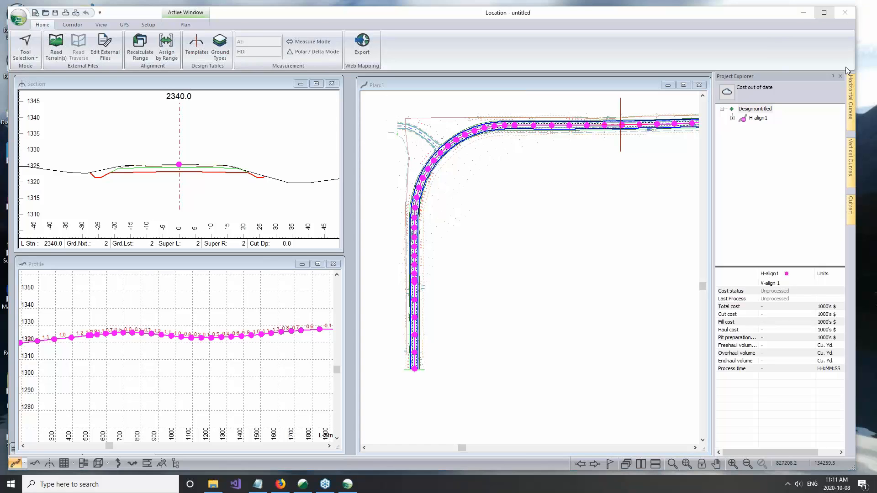
- Create a new horizontal alignment named Route 61 from a single coordinate point, using the default standard template
click(758, 118)
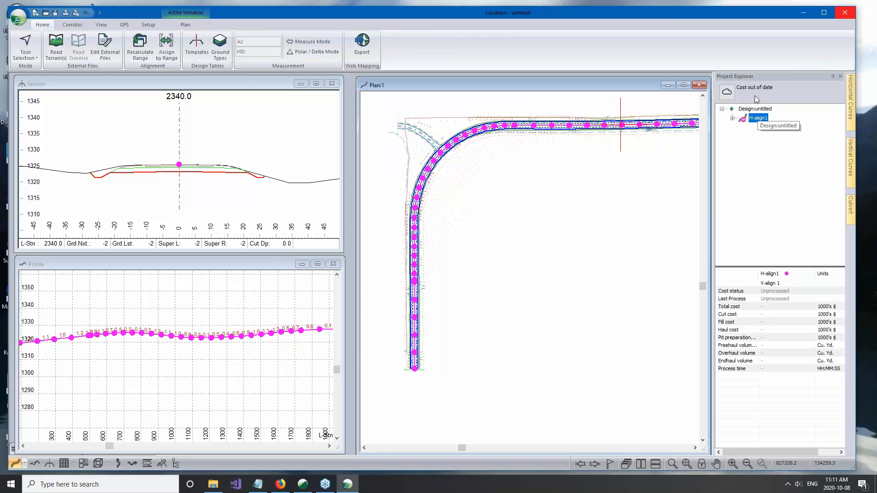
right_click(752, 118)
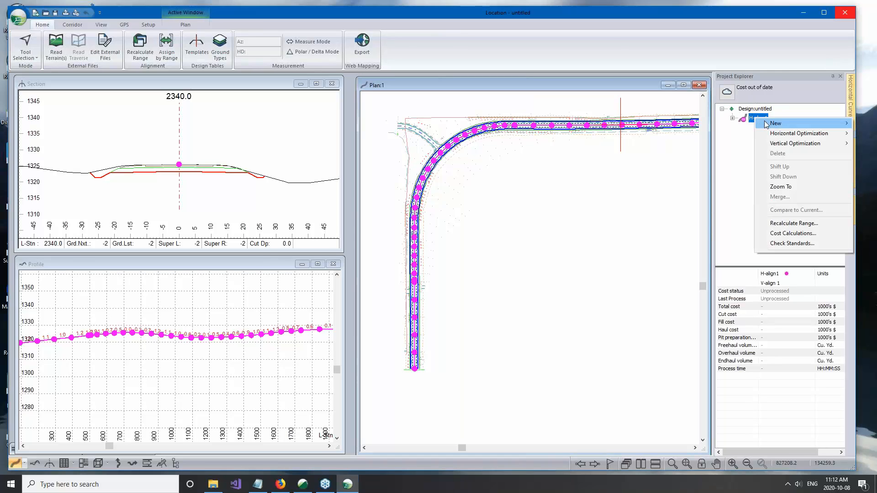
mouse_move(776, 123)
click(707, 134)
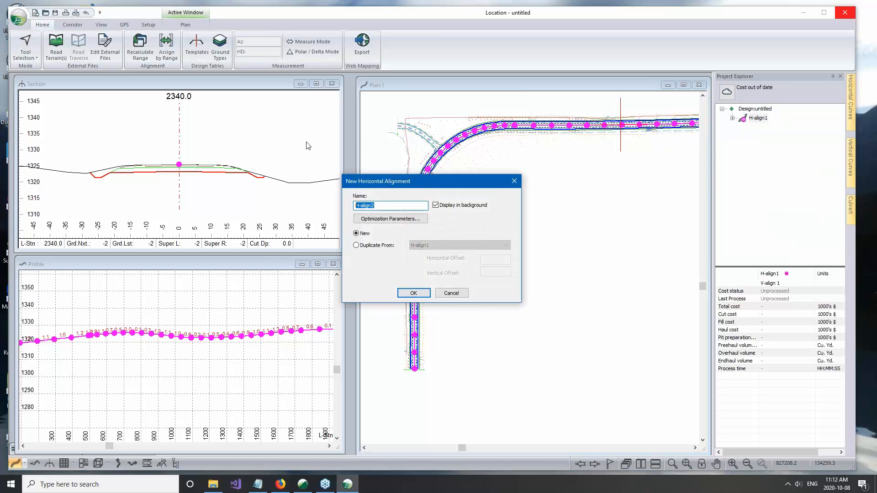
text(Route 61)
click(405, 295)
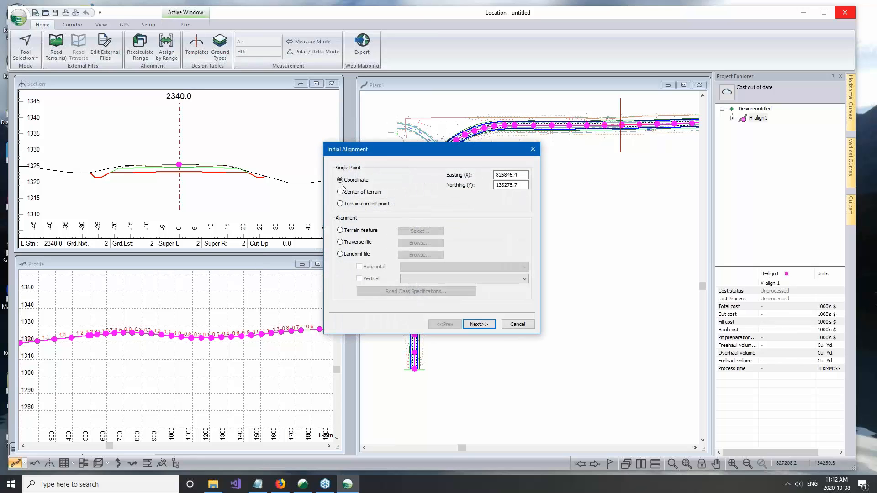
click(478, 325)
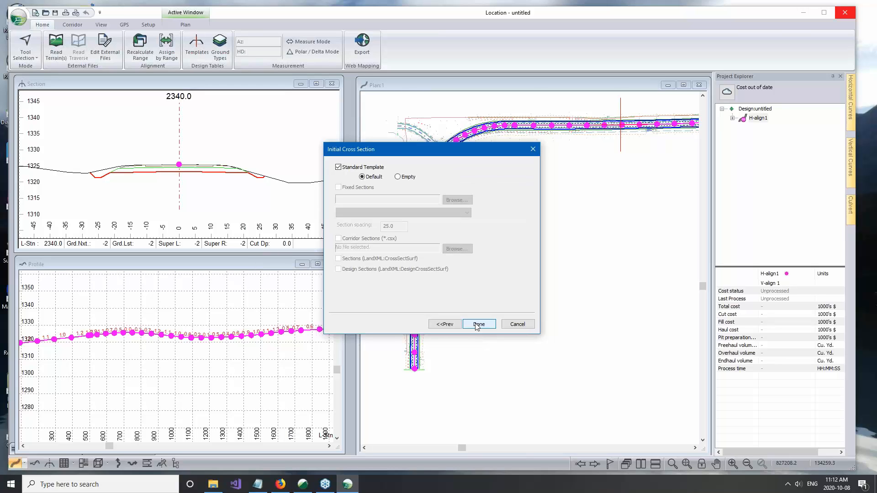
click(479, 324)
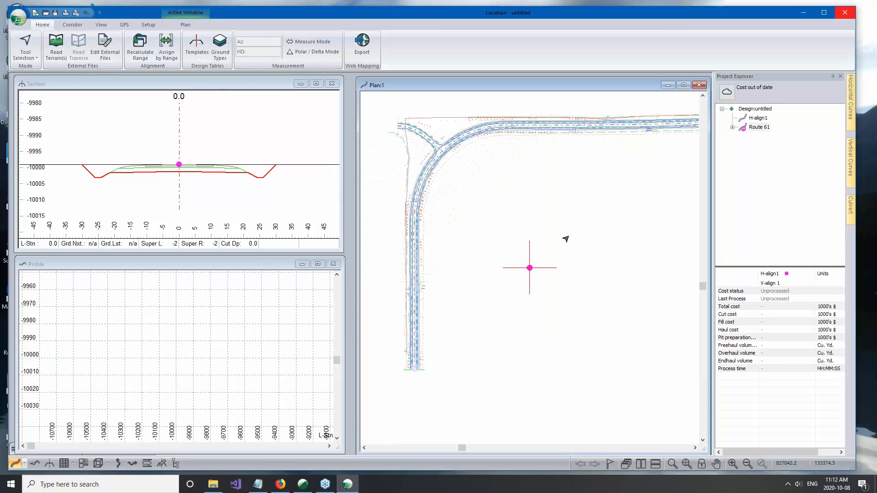
- Move Route 61's starting point onto the southern end of the existing road in plan
right_click(569, 233)
click(601, 259)
drag(529, 268, 450, 383)
scroll(398, 361, up, 3)
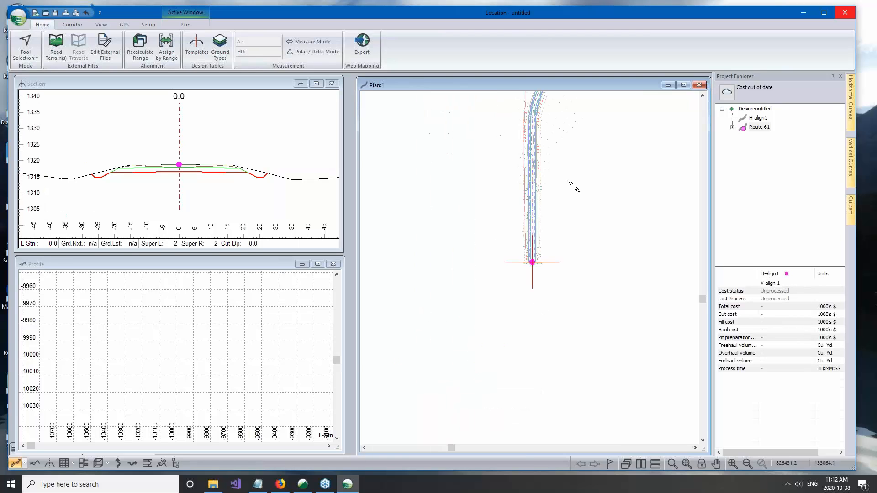
- Add Route 61's first intersection point at the western corner, about station 1368, in line with the road's southern leg
scroll(589, 182, down, 1)
middle_drag(548, 255, 493, 397)
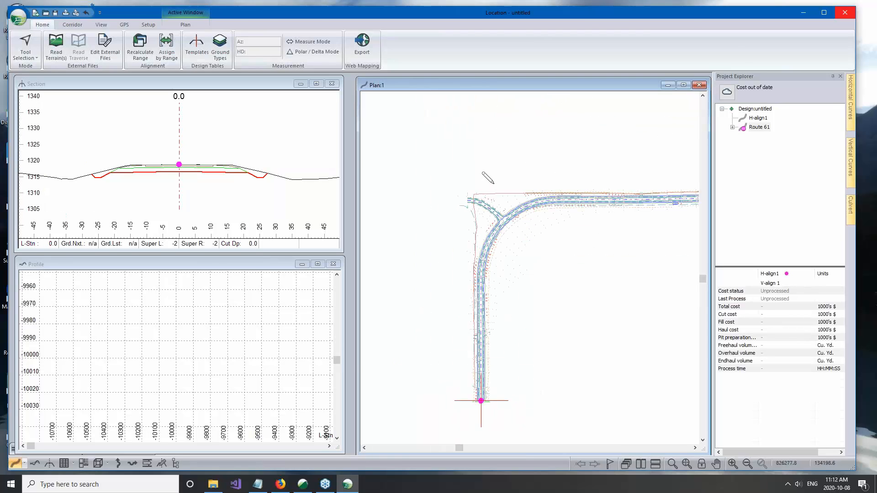
click(480, 203)
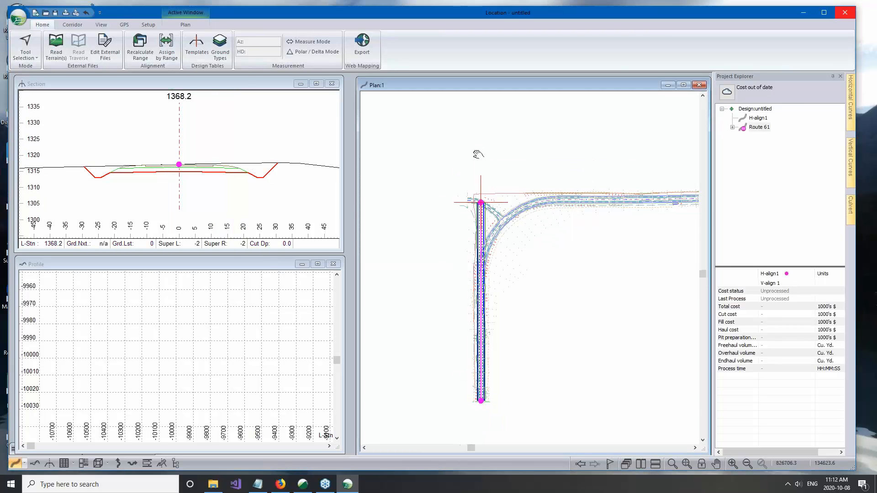
- Add Route 61's second intersection point at the road's eastern corner, at about station 4054
scroll(478, 154, down, 3)
drag(527, 144, 520, 159)
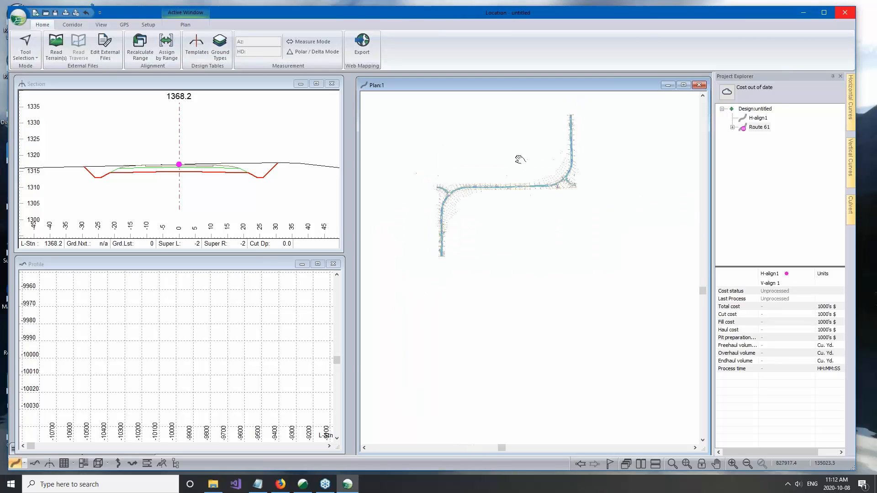
scroll(495, 152, up, 1)
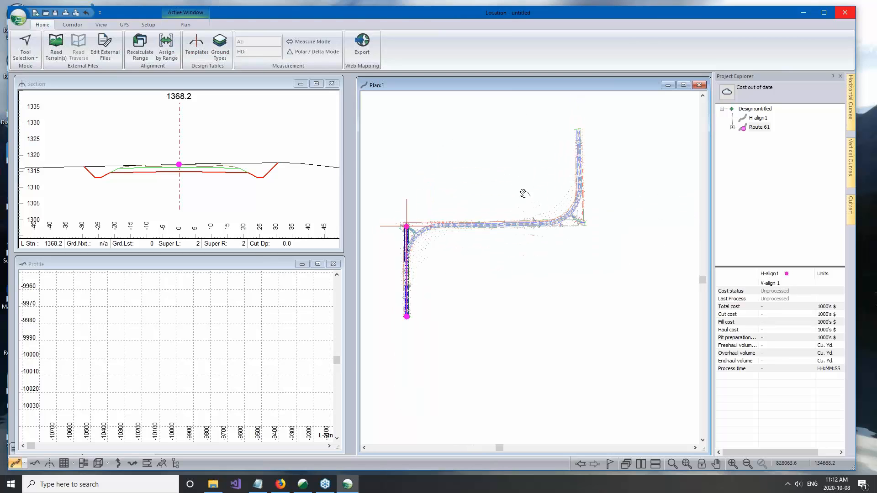
scroll(551, 245, up, 2)
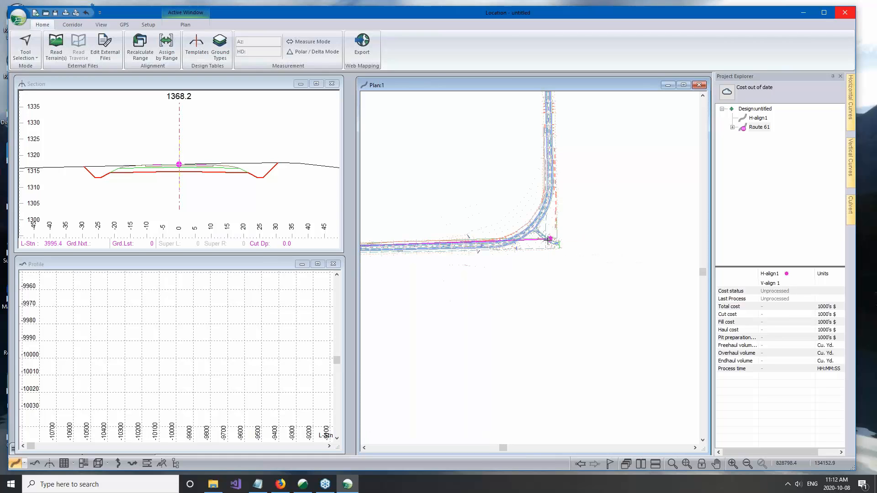
mouse_move(557, 242)
drag(556, 242, 556, 242)
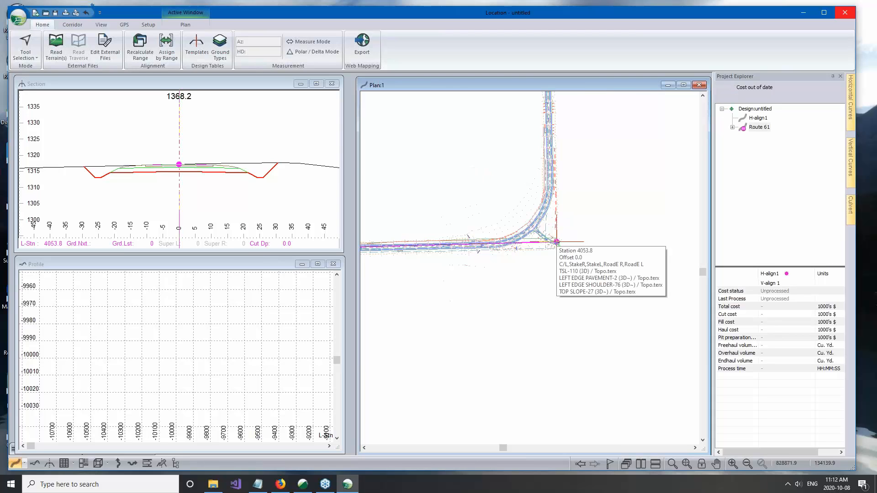
- Shift the eastern intersection point slightly back toward the road's northern leg, to about station 3996
scroll(671, 233, down, 3)
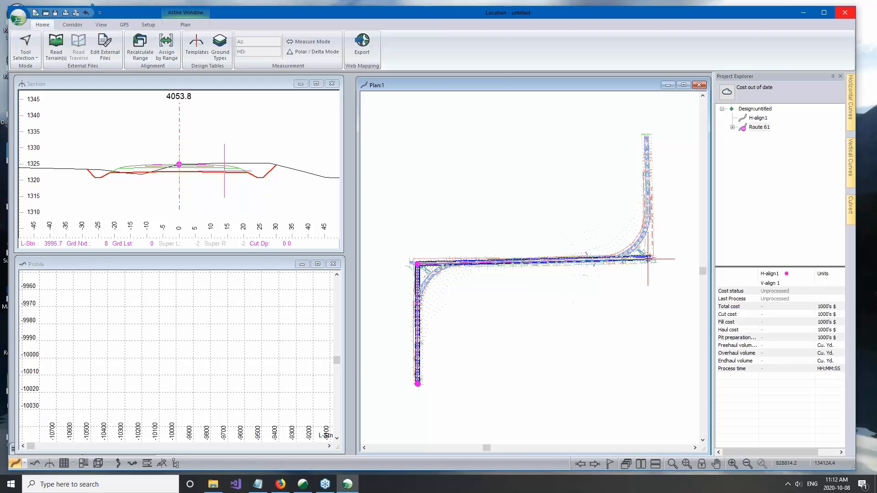
mouse_move(647, 259)
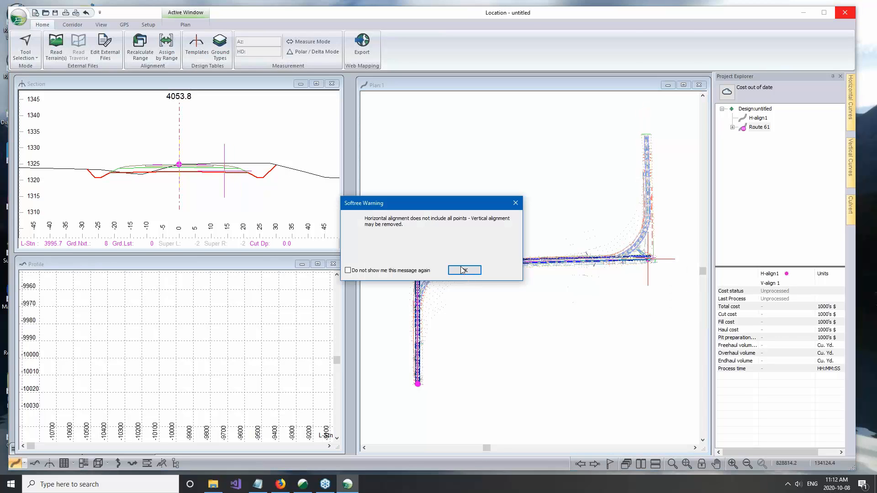
click(465, 270)
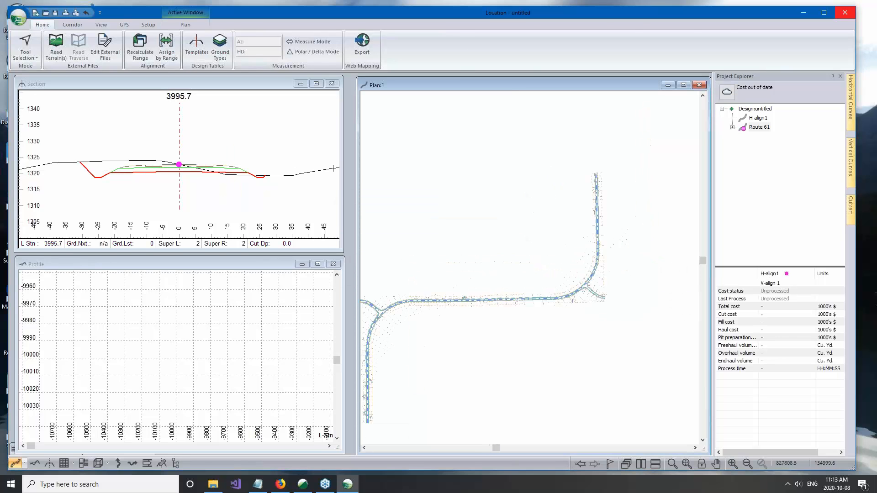
- Add Route 61's end point at the northern end of the existing road, at about station 5378
click(592, 177)
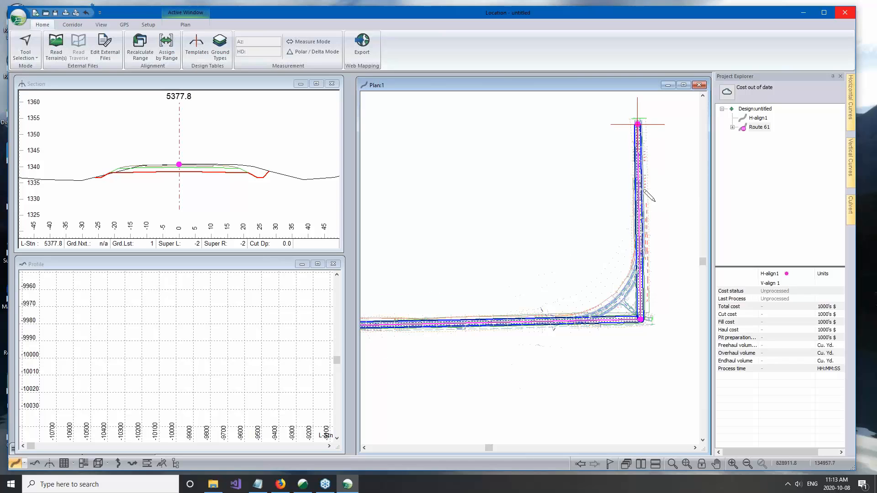
scroll(648, 214, up, 2)
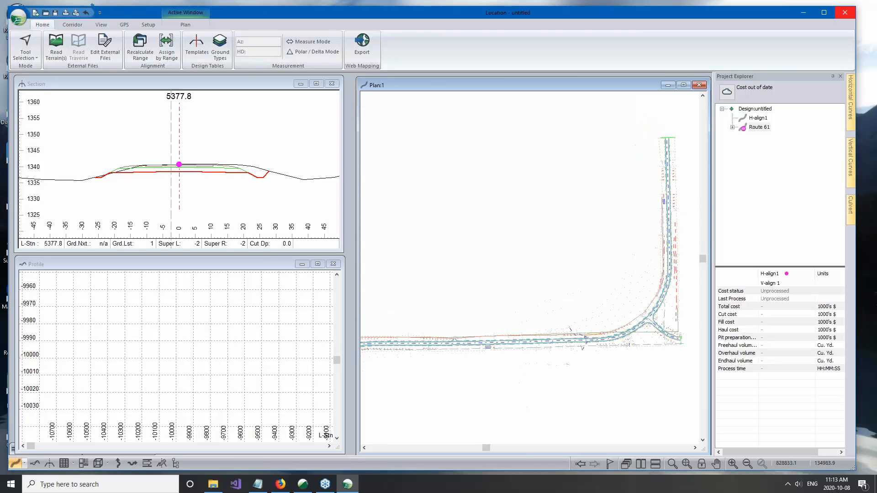
scroll(480, 190, down, 2)
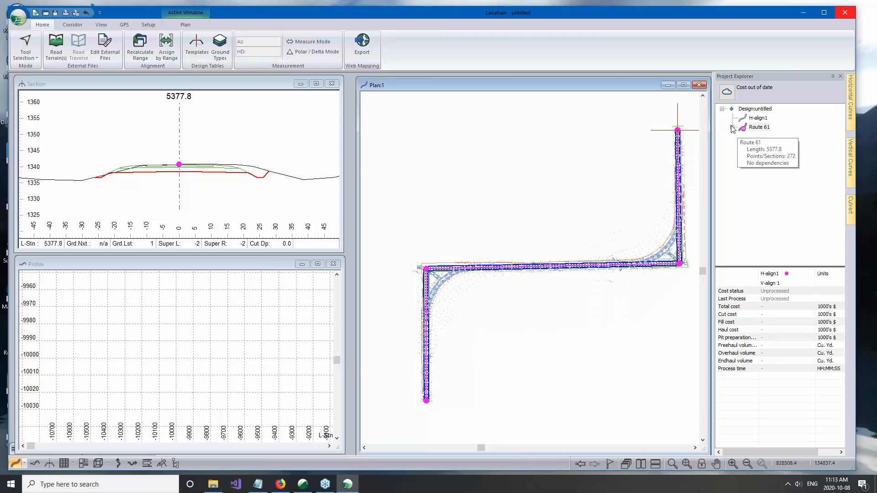
- Auto-generate horizontal curves on all of Route 61 as largest radius circular curves, with a tangent length of 50 between curves
click(769, 129)
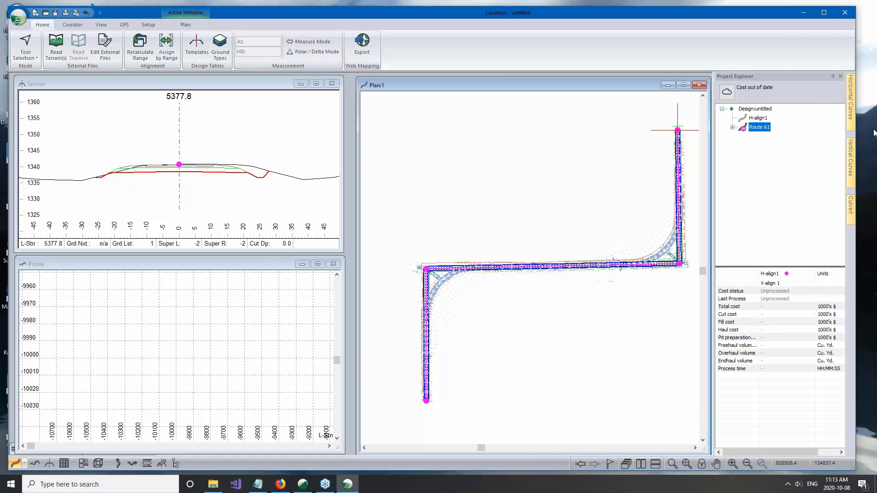
click(853, 112)
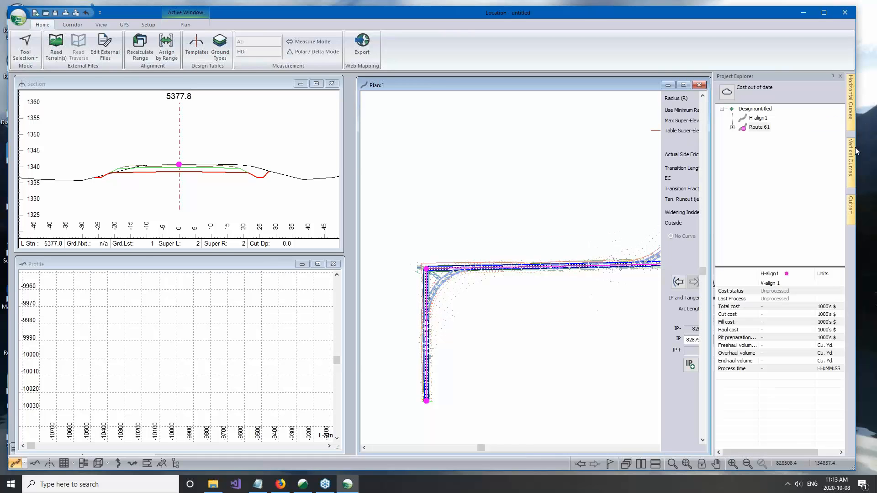
click(851, 113)
click(833, 77)
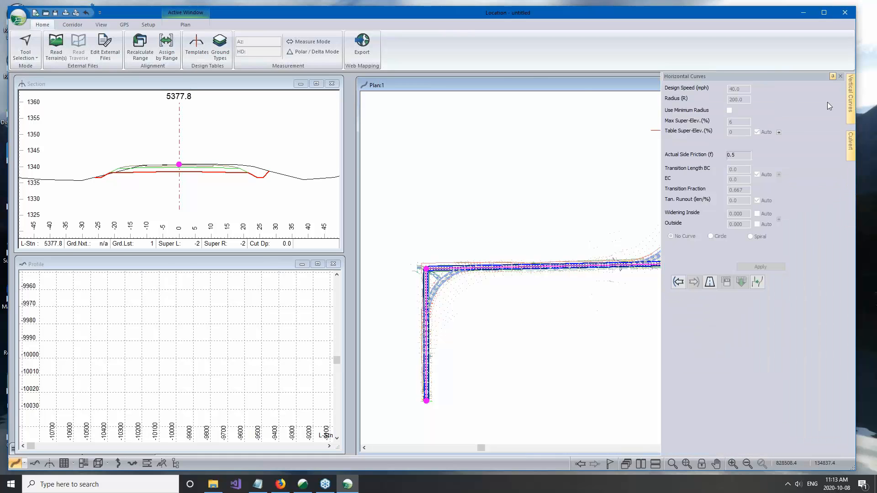
click(757, 283)
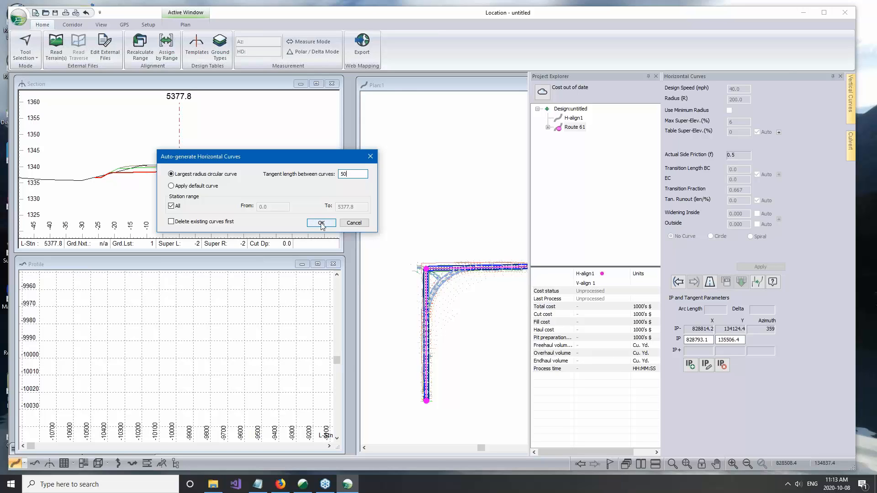
click(322, 225)
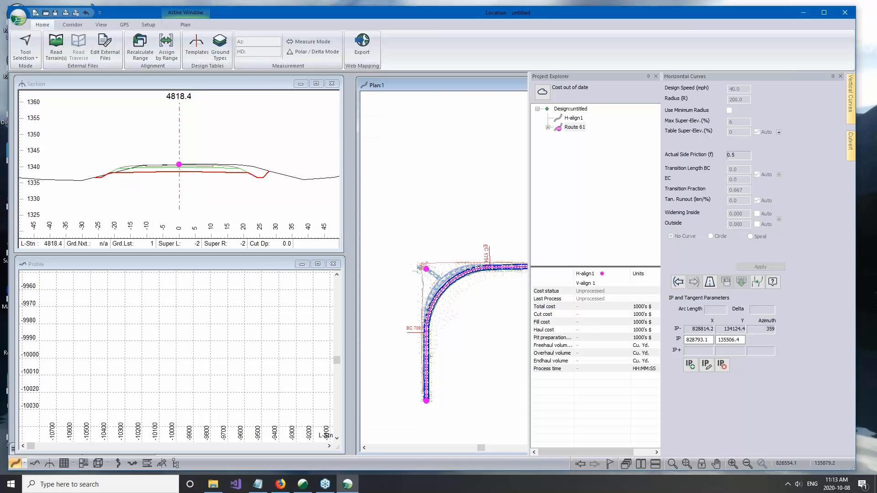
- Maximize the Plan window and examine the generated curves against the existing road at both corners
double_click(429, 84)
scroll(196, 270, up, 1)
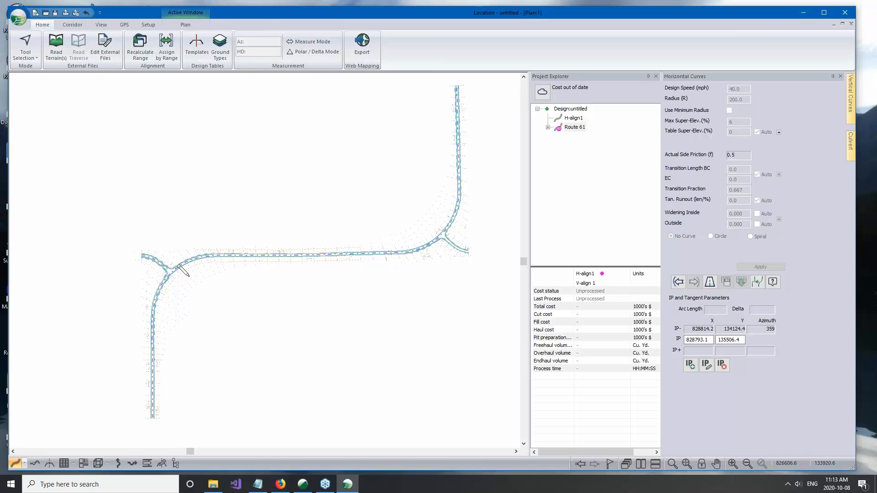
scroll(183, 270, up, 1)
mouse_move(150, 212)
middle_down()
mouse_move(137, 202)
mouse_move(151, 202)
middle_up()
scroll(154, 171, down, 2)
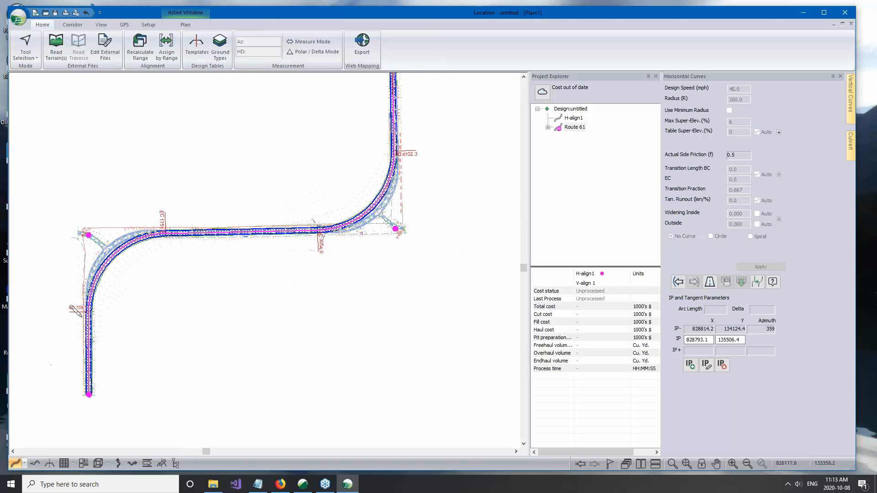
mouse_move(321, 158)
middle_down()
mouse_move(349, 192)
mouse_move(337, 186)
middle_up()
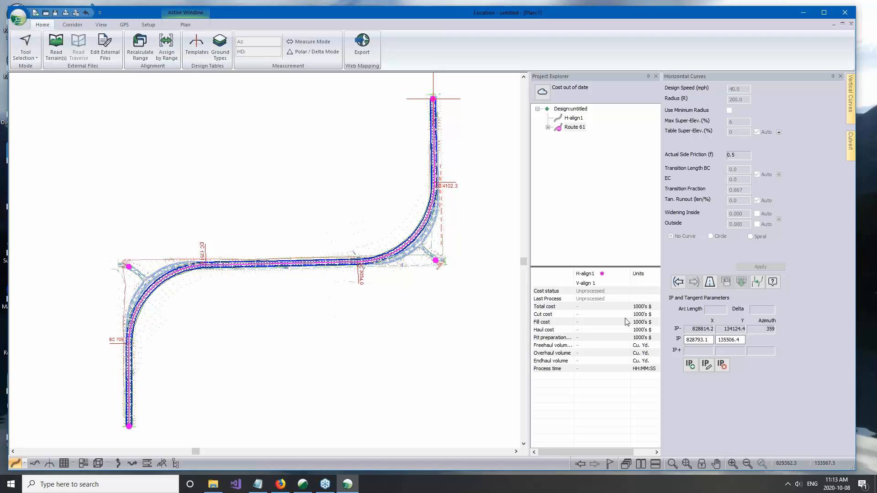
- Close the Project Explorer and set the radius of Route 61's eastern curve to 850
click(655, 76)
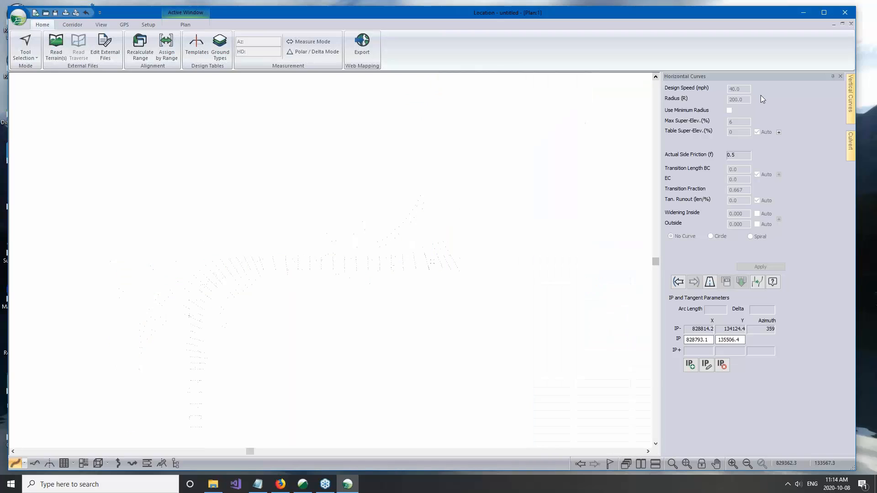
click(679, 283)
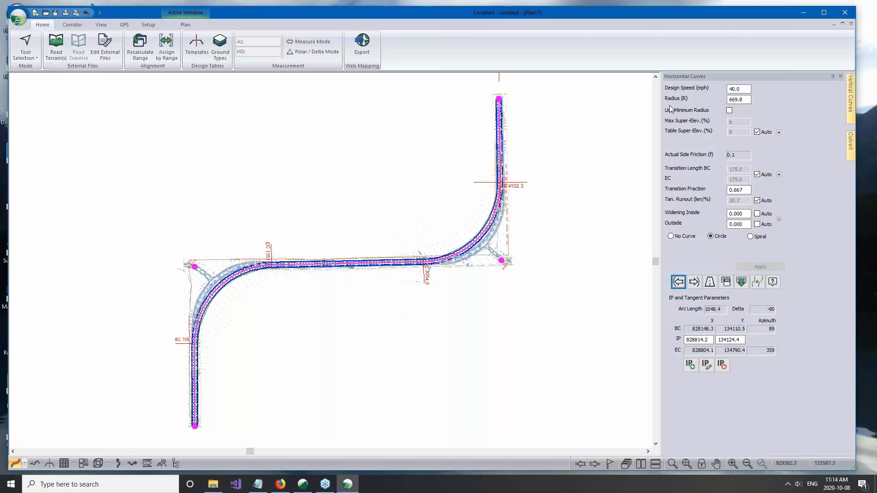
click(730, 99)
text(850)
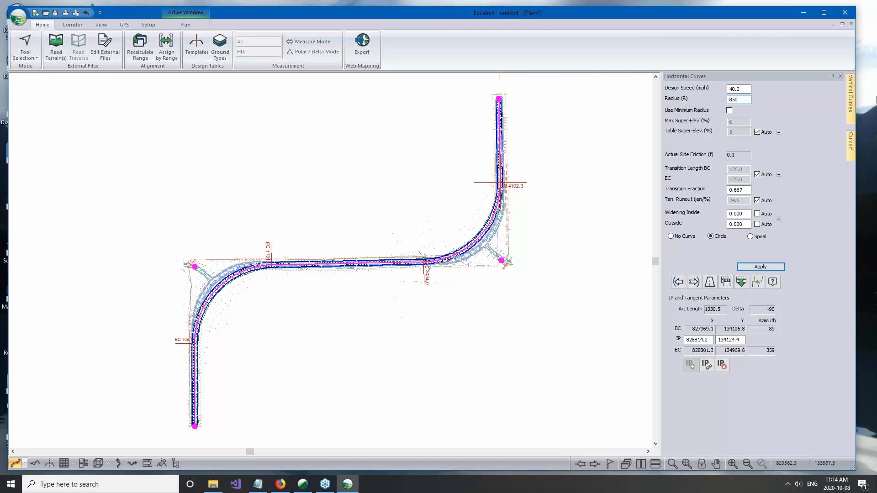
click(760, 267)
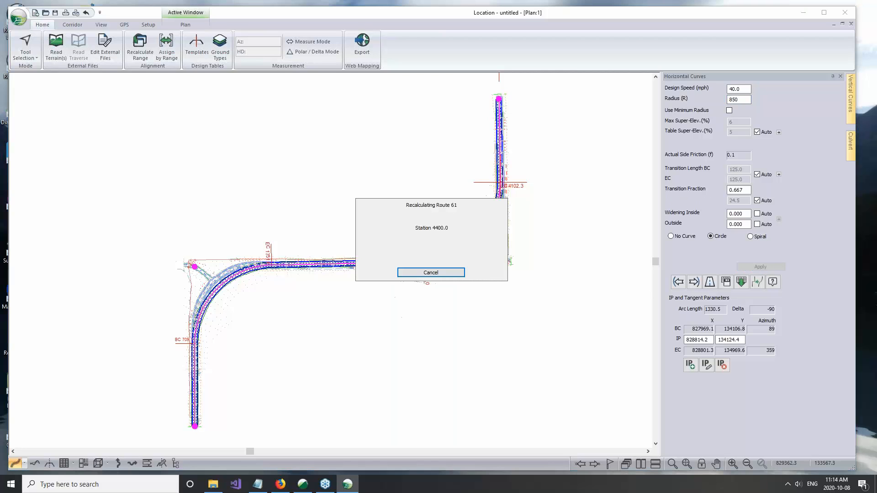
middle_drag(404, 329, 446, 301)
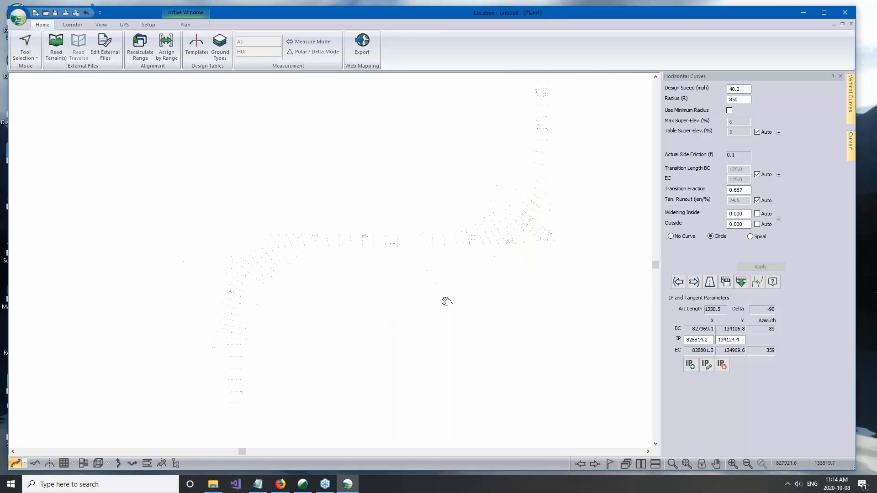
- Set the radius of Route 61's western curve to 850
click(683, 286)
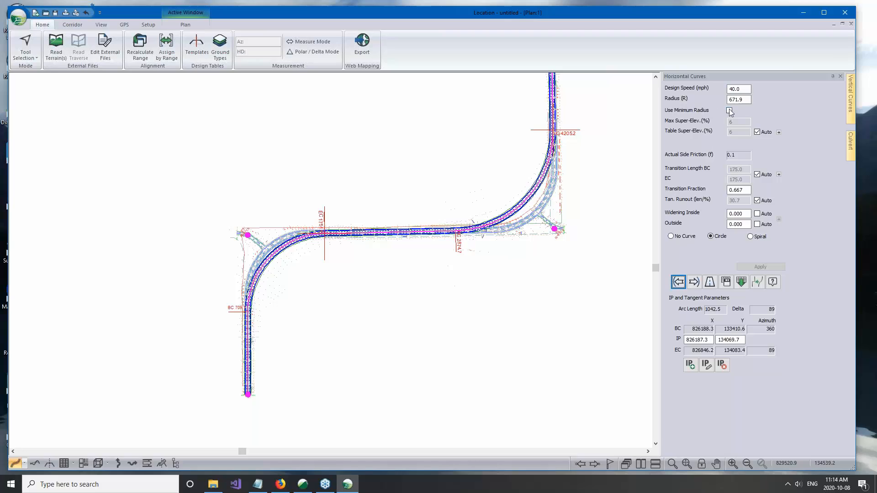
drag(749, 101, 663, 107)
text(850)
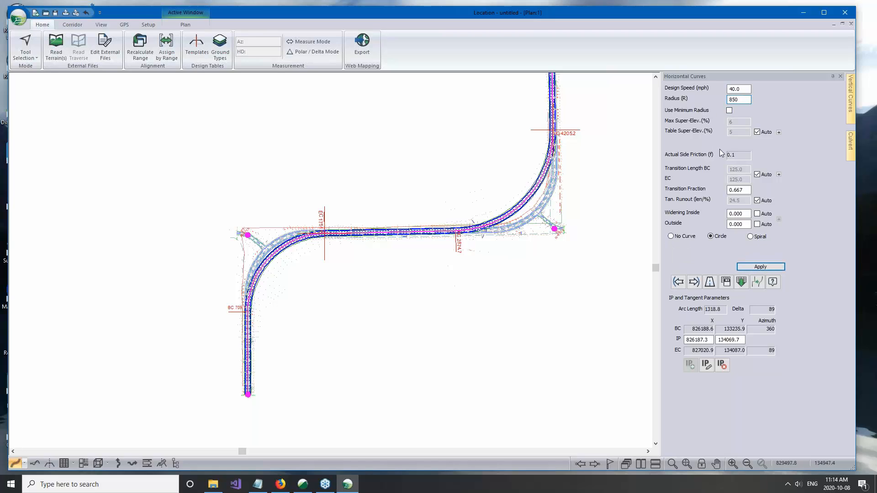
click(746, 267)
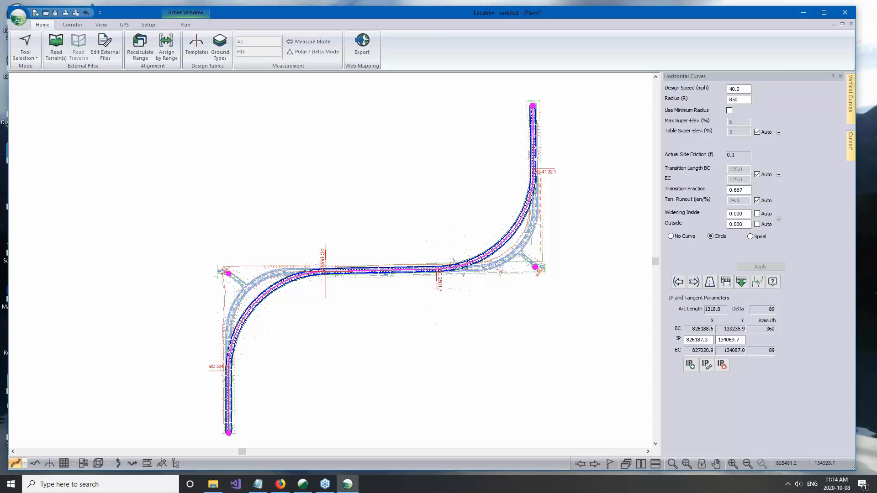
mouse_move(458, 174)
middle_down()
mouse_move(486, 165)
mouse_move(500, 179)
middle_up()
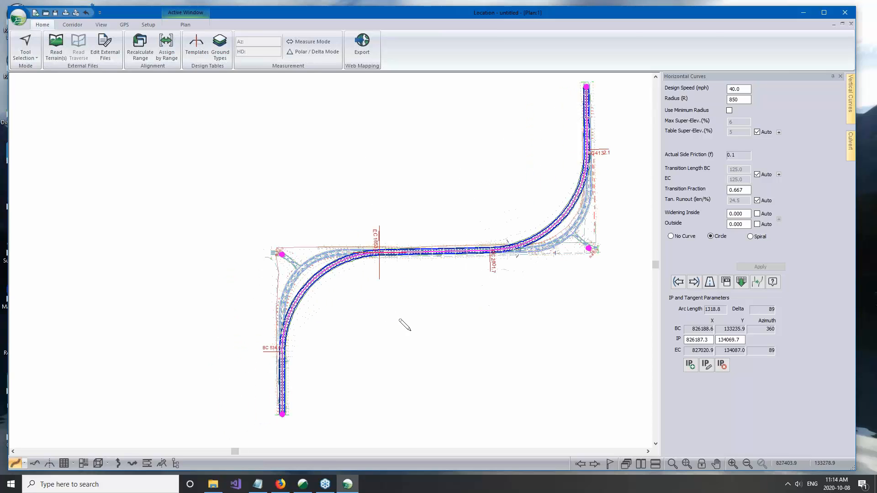
middle_drag(426, 191, 448, 164)
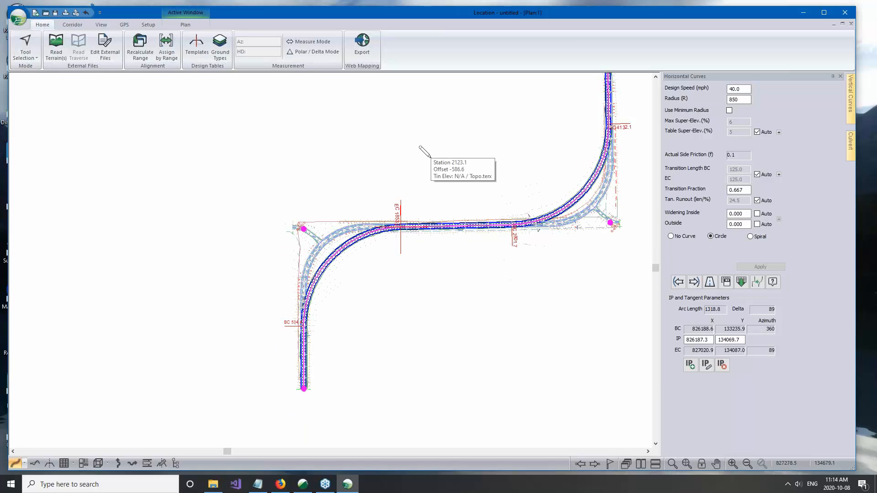
middle_drag(384, 148, 357, 164)
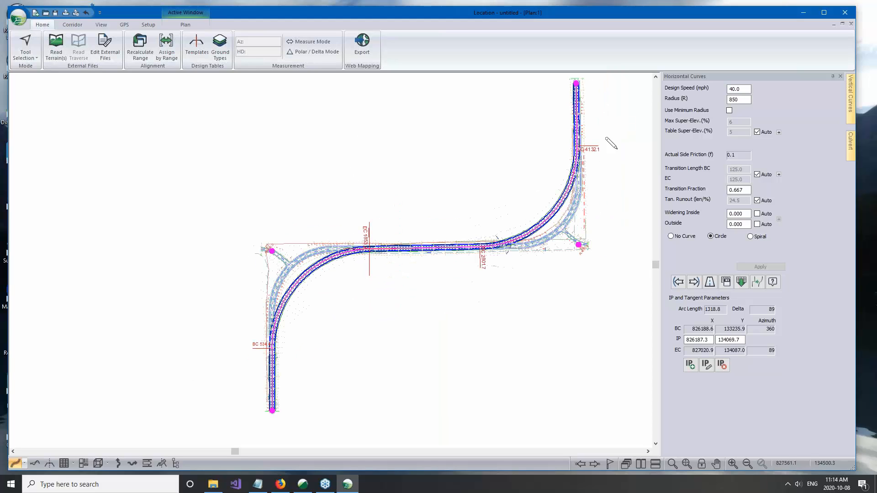
- Restore the tiled window layout and, with the Selection Tool, make station 100 near Route 61's southern end current
click(842, 24)
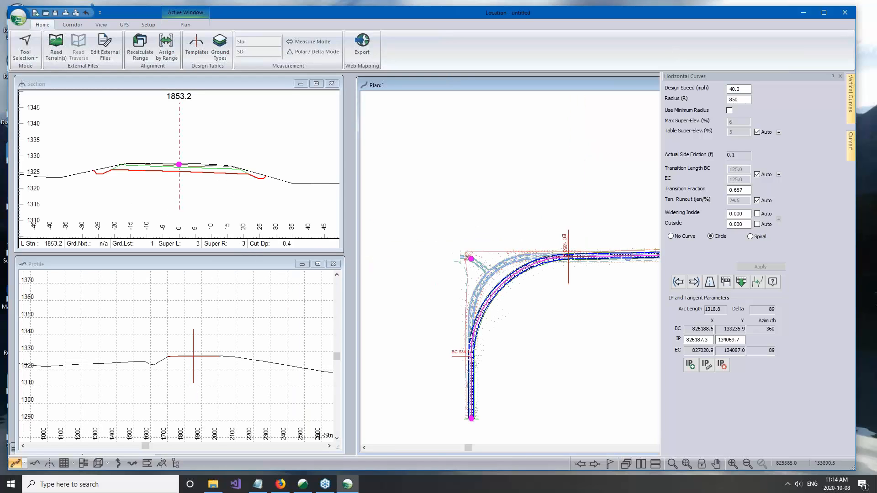
right_click(506, 320)
click(550, 329)
click(470, 408)
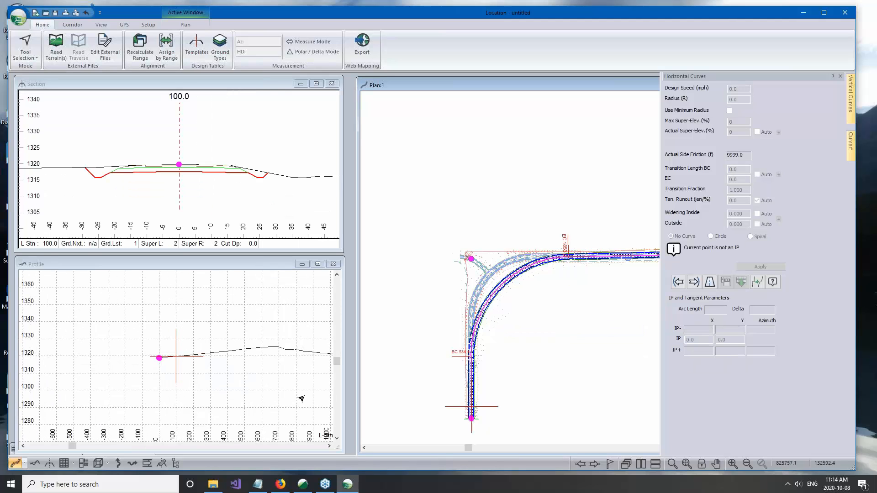
- Step forward through the cross sections on Route 61's southern tangent from station 100 to 220
click(594, 464)
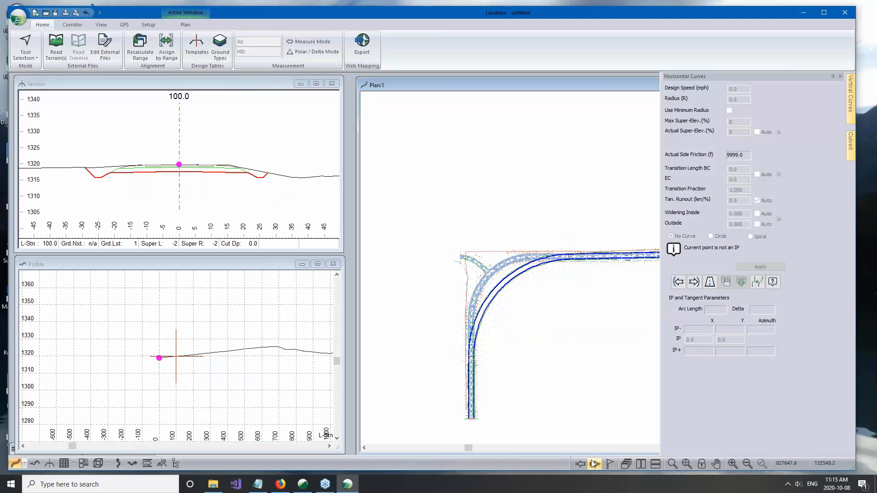
click(594, 463)
click(594, 464)
click(594, 463)
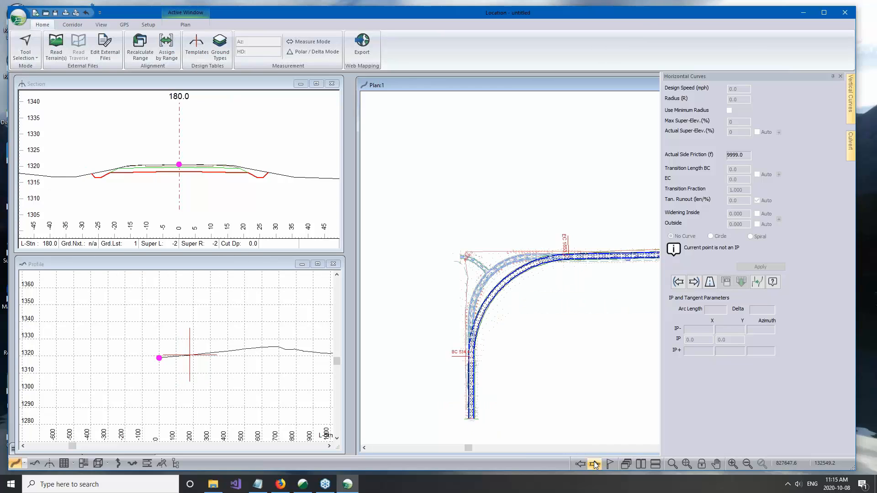
click(594, 464)
click(594, 463)
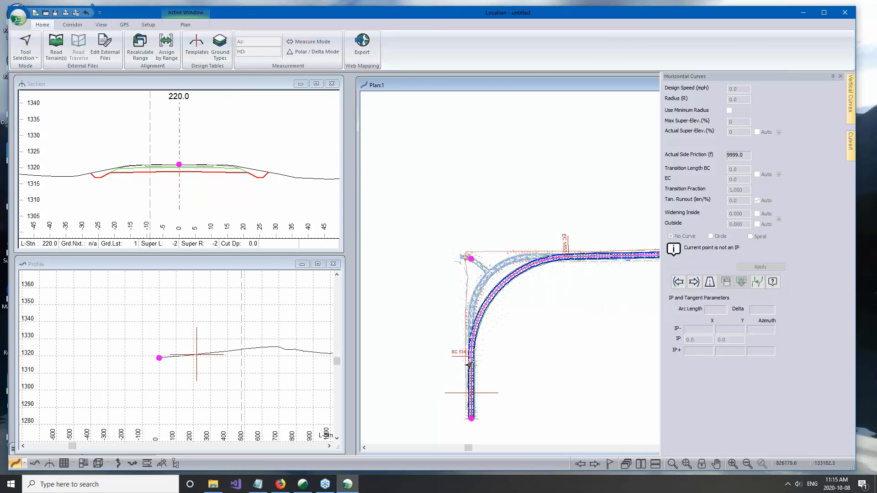
- Examine the superelevation transition into the western curve by stepping through the cross sections from about station 500 to 820
click(469, 365)
click(593, 466)
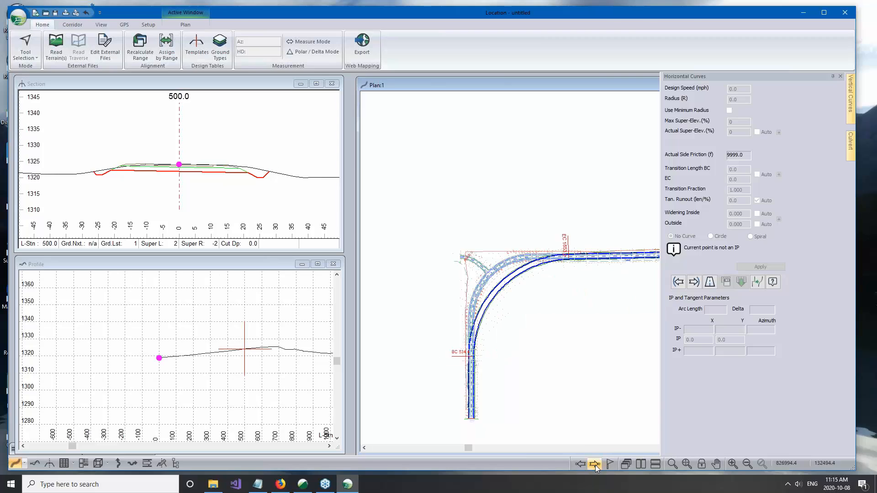
click(595, 465)
click(596, 465)
click(596, 465)
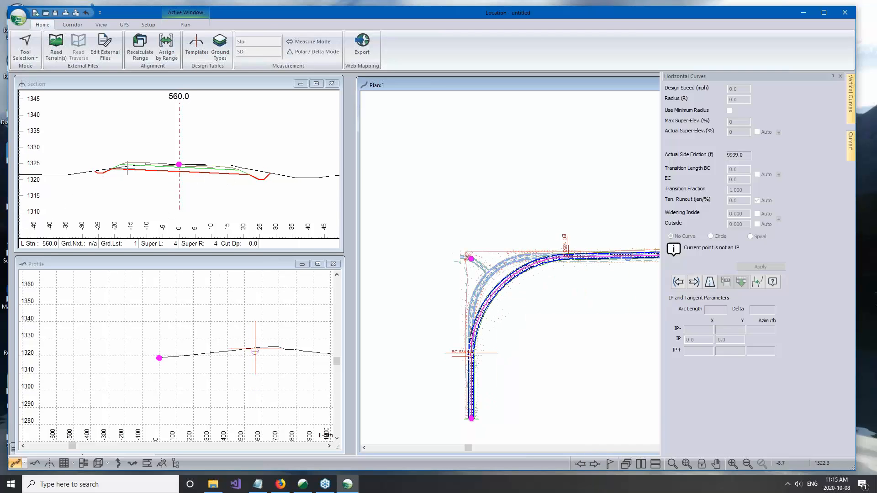
click(593, 464)
click(592, 464)
click(593, 464)
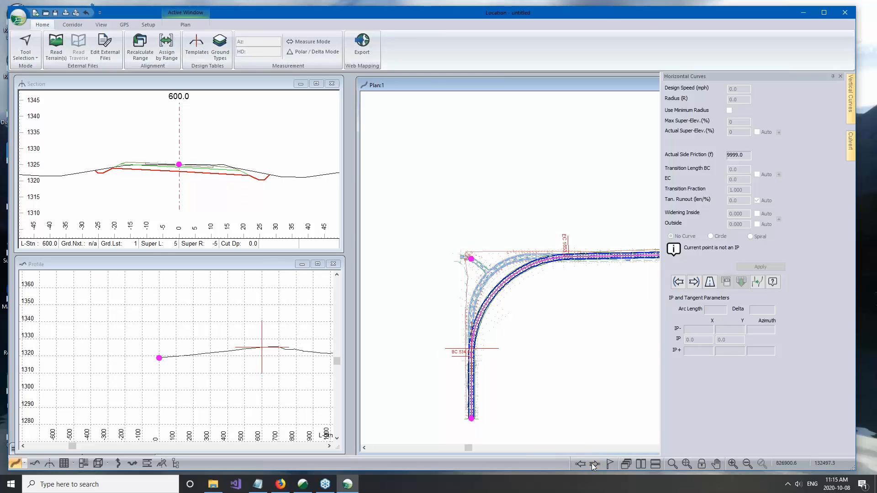
click(593, 464)
click(593, 464)
click(593, 464)
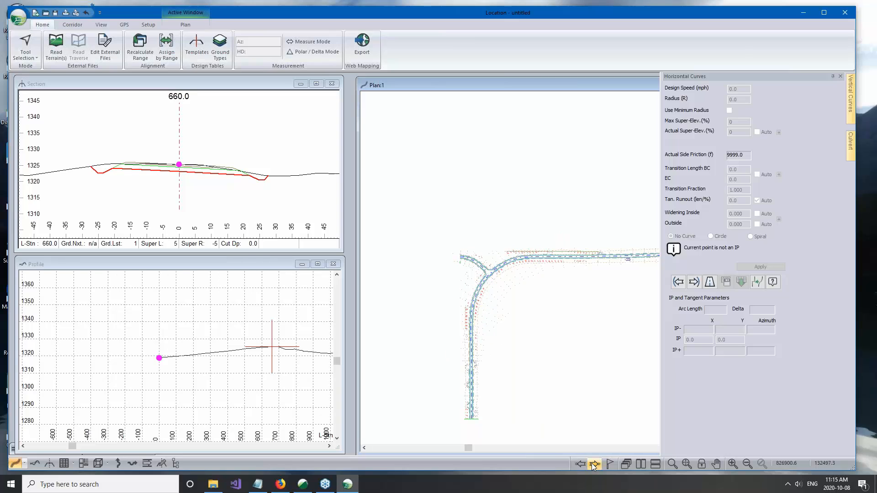
click(593, 464)
click(593, 464)
click(593, 464)
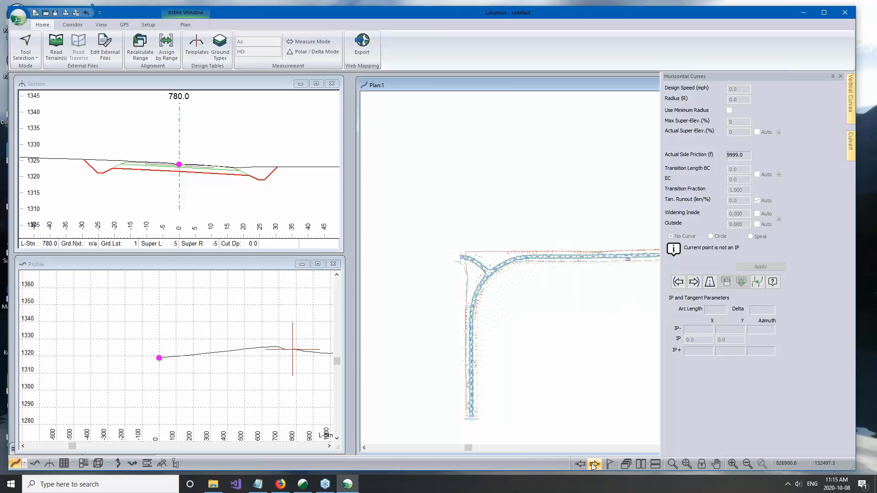
click(592, 464)
middle_drag(603, 301, 559, 271)
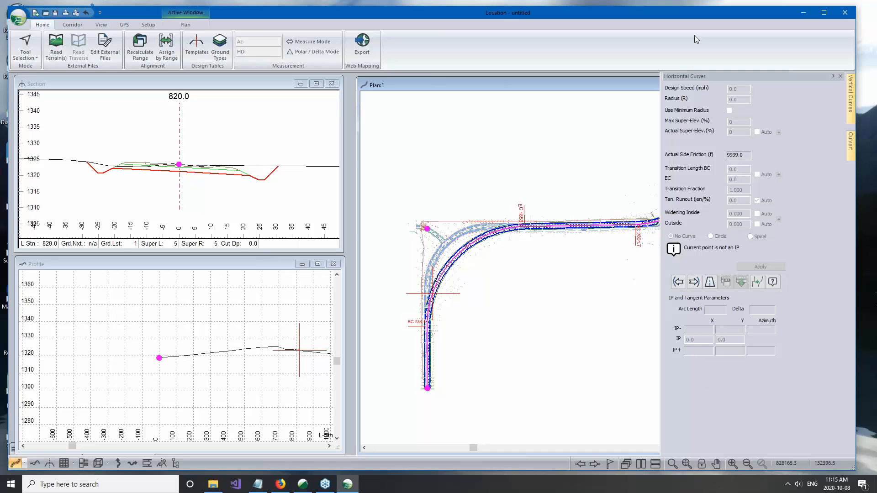
mouse_move(696, 12)
mouse_down()
mouse_move(678, 2)
mouse_move(695, 10)
mouse_up()
double_click(695, 9)
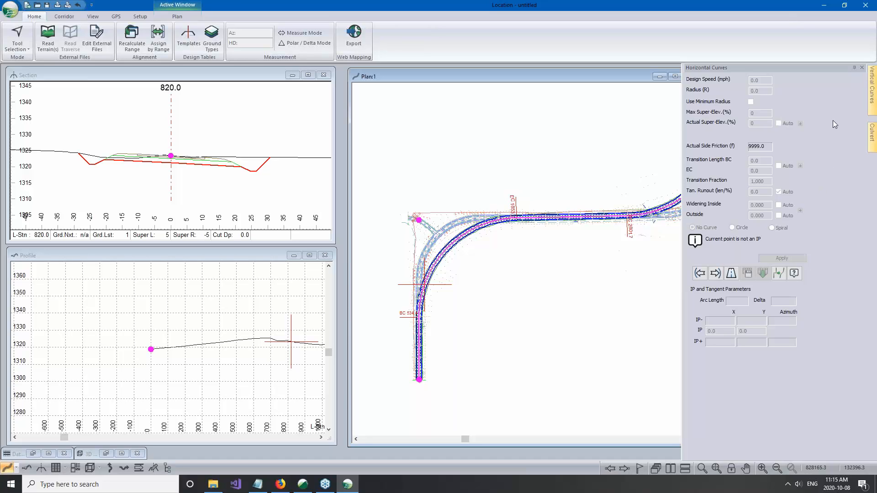
mouse_move(869, 103)
double_click(723, 13)
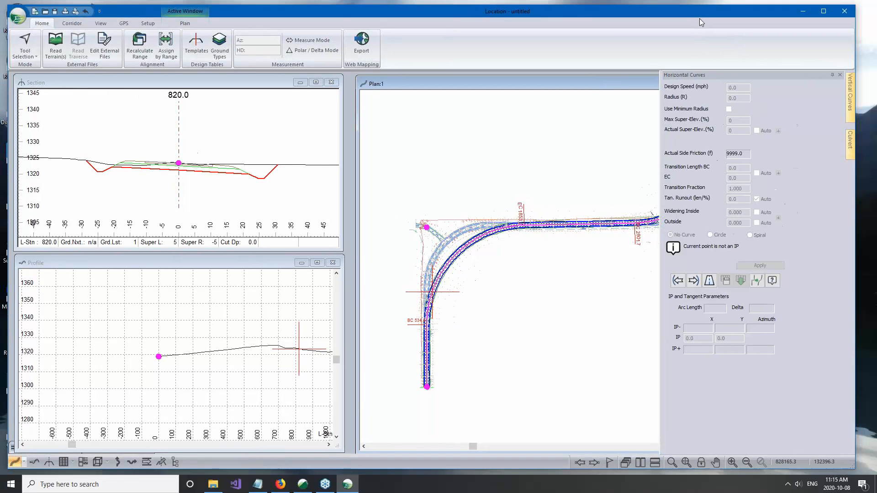
- With the Add/Edit IP Tool, move the IP of Route 61's western curve to about X 826196.9, Y 134074.9
mouse_move(413, 264)
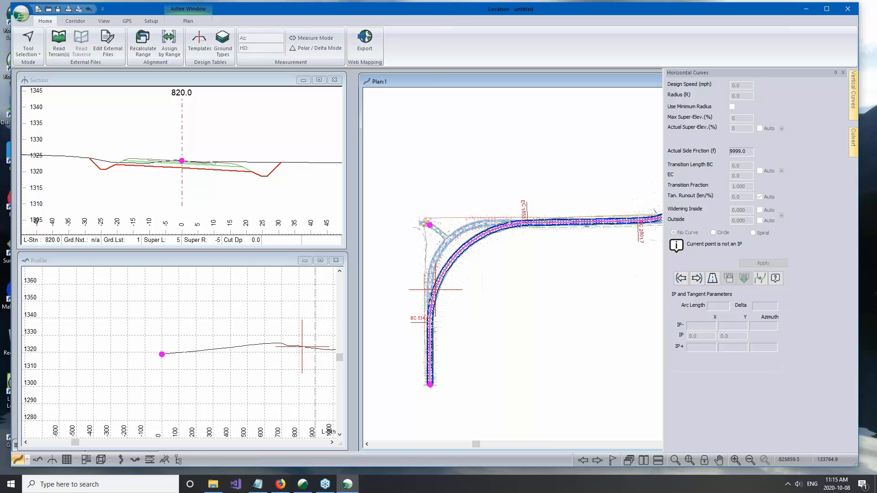
drag(349, 308, 359, 335)
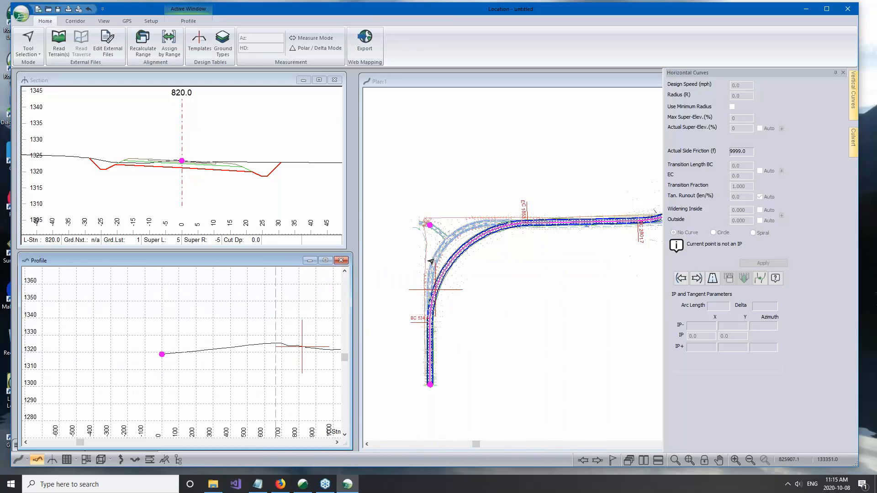
right_click(435, 161)
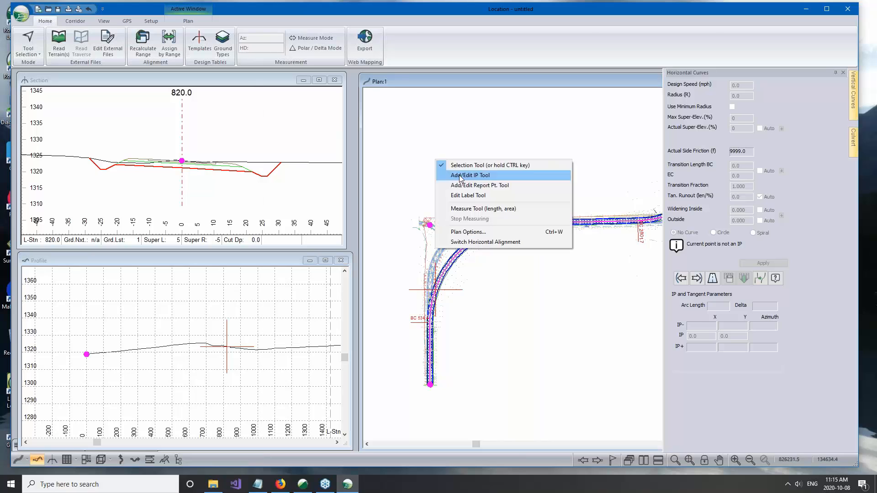
click(465, 175)
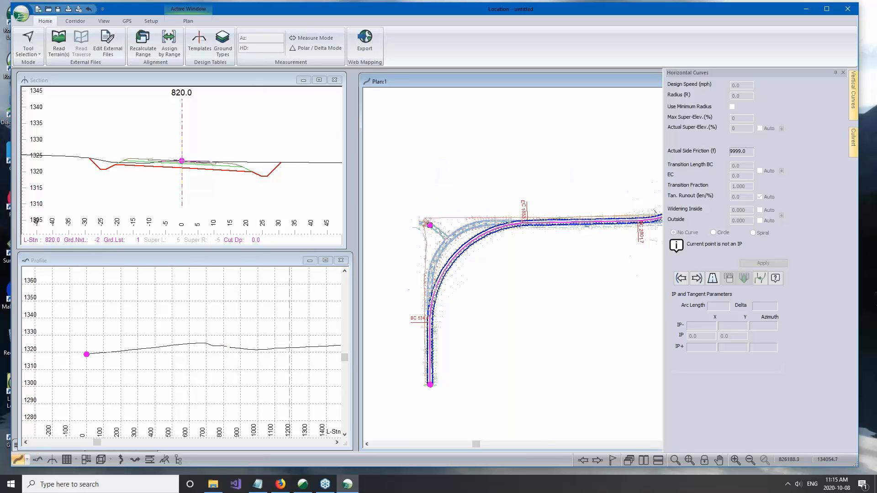
click(432, 226)
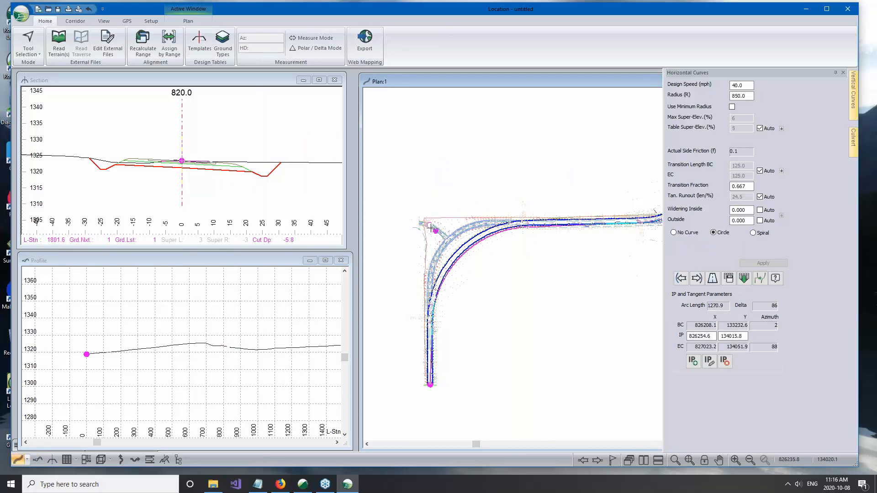
drag(430, 224, 430, 219)
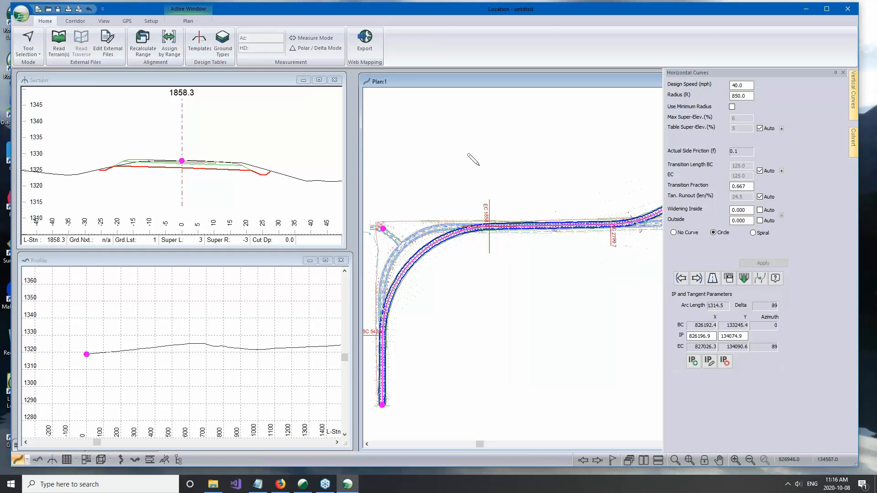
scroll(466, 166, down, 1)
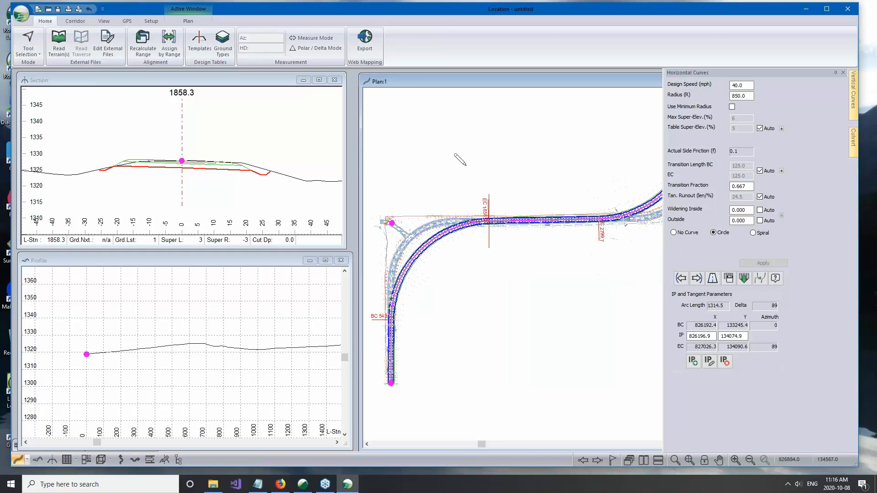
- Rearrange the windows so a shortened Plan window sits above a widened Profile window showing the whole ground line
click(256, 267)
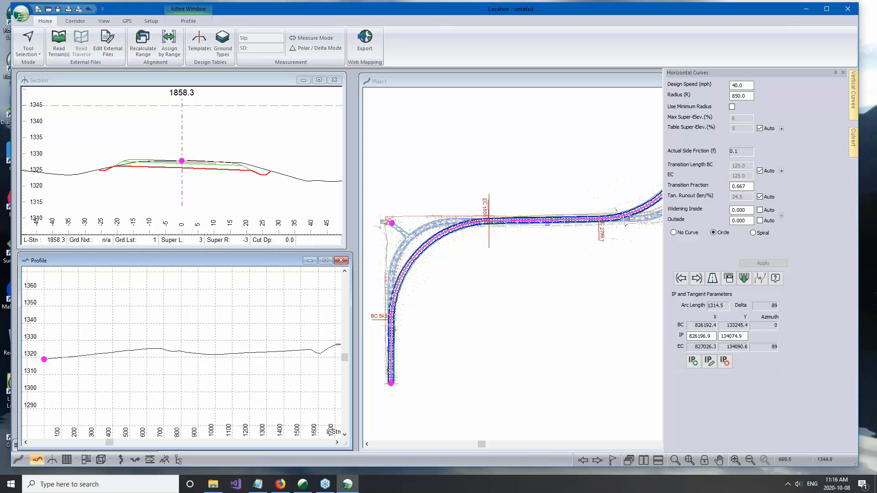
scroll(195, 298, down, 2)
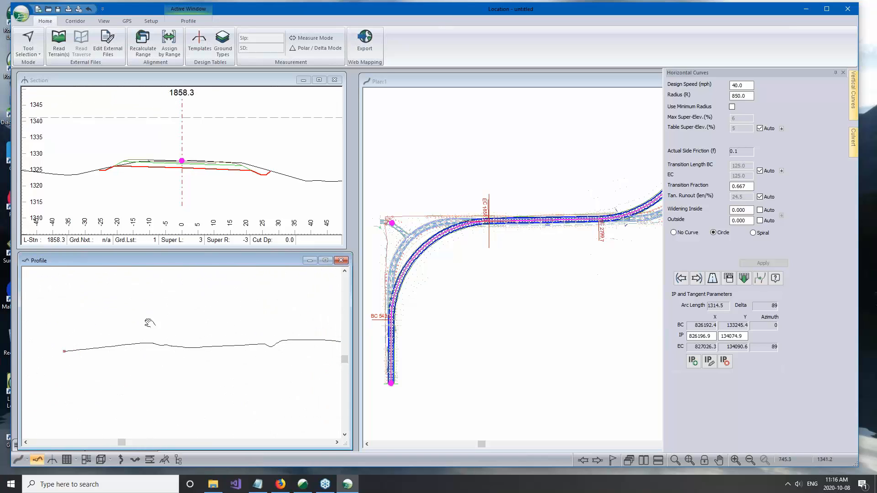
scroll(111, 307, down, 2)
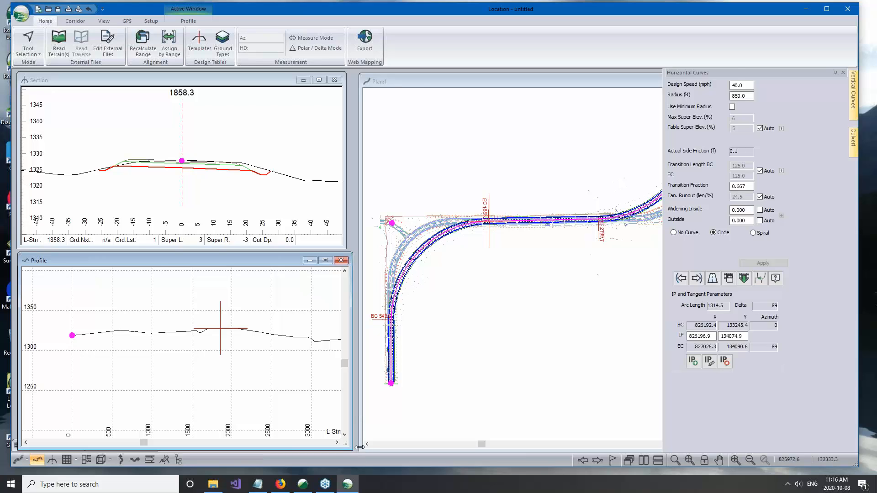
click(440, 80)
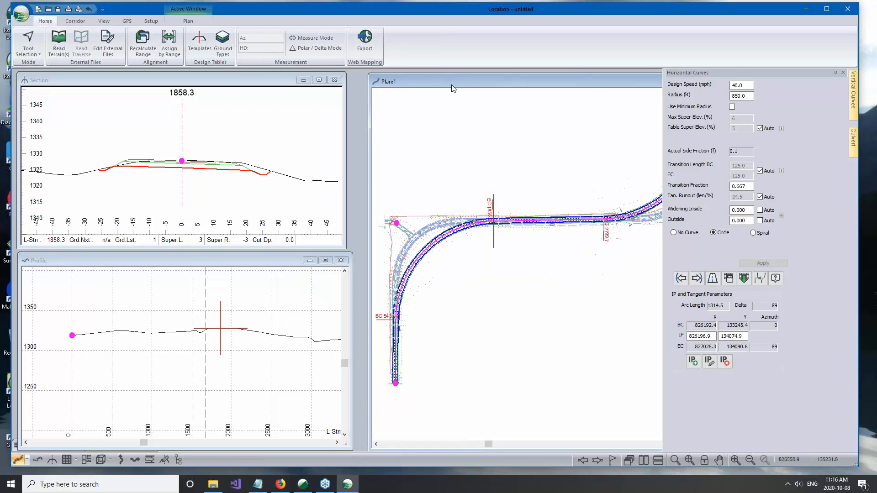
drag(467, 82, 446, 76)
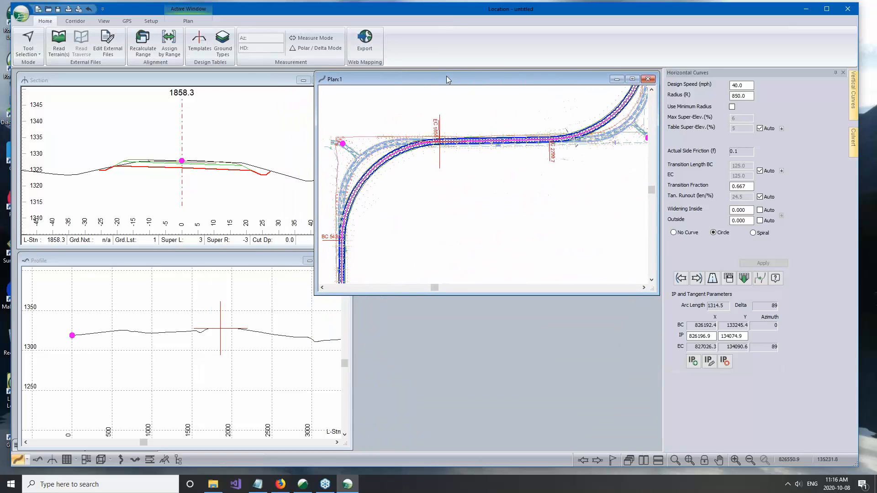
drag(464, 295, 465, 251)
drag(352, 354, 649, 354)
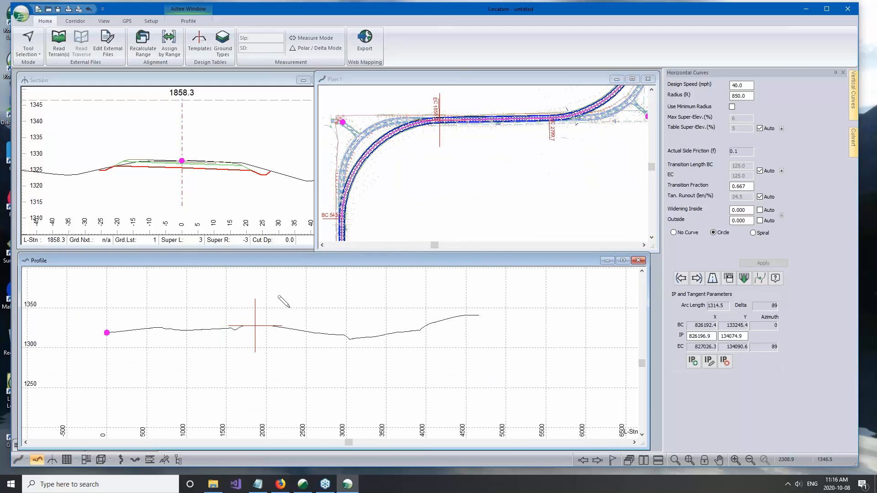
- Draw the vertical alignment with IPs near stations 1854, 3050 and 4664, and move the crest IP to station 1830.6, elevation 1329.0
scroll(284, 299, up, 1)
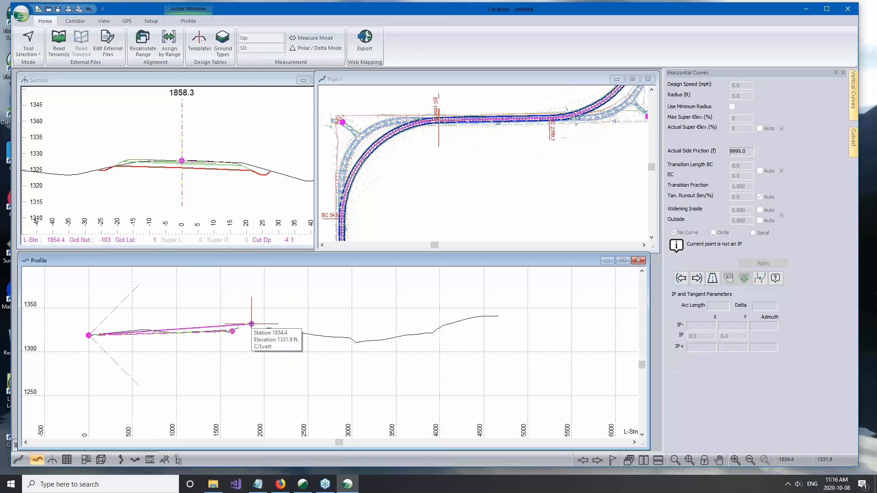
click(251, 324)
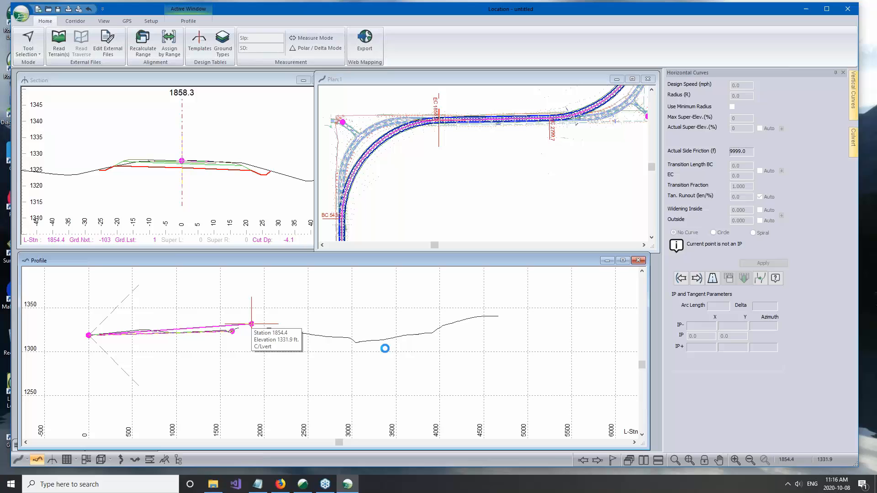
click(357, 342)
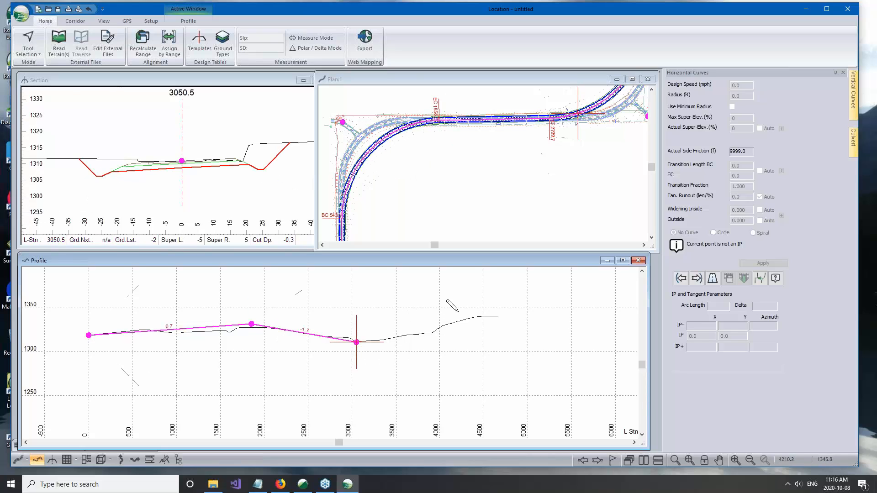
click(498, 317)
mouse_move(273, 313)
middle_down()
mouse_move(279, 328)
mouse_move(284, 315)
middle_up()
scroll(278, 304, up, 2)
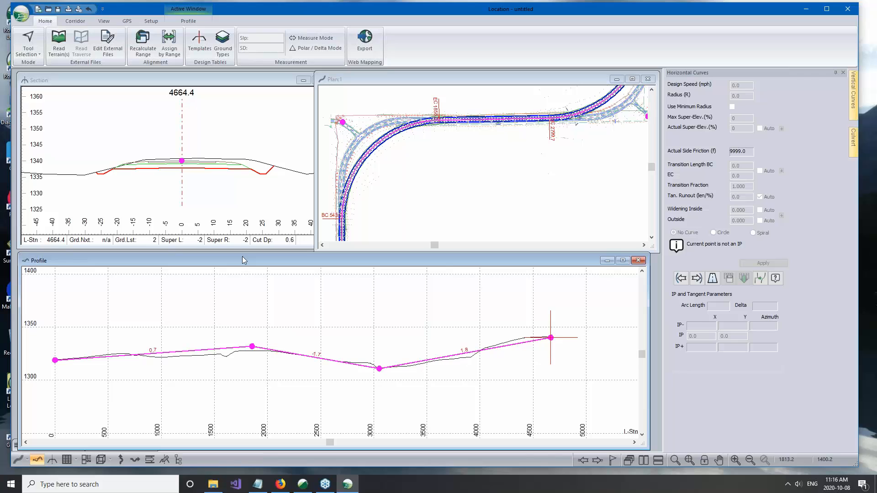
drag(252, 347, 249, 350)
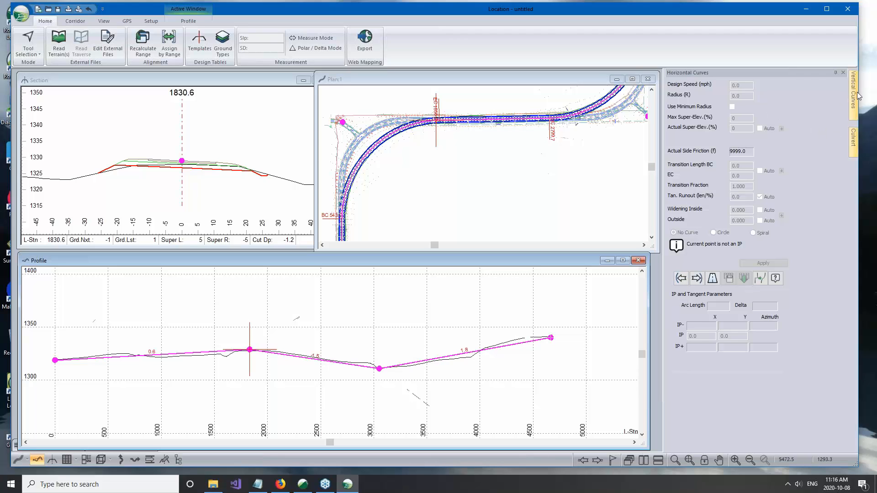
- Replace the horizontal curve settings with the vertical curve settings and apply a parabola with K 250 at the crest IP
mouse_move(850, 94)
click(843, 73)
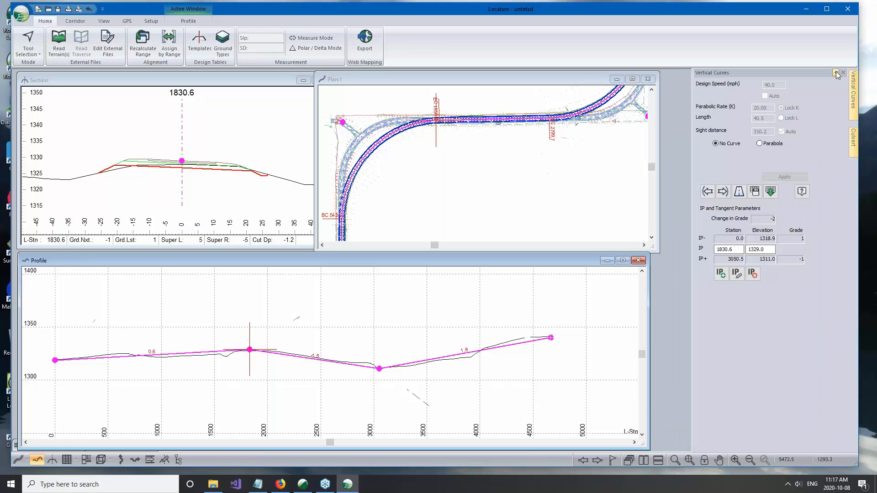
click(835, 72)
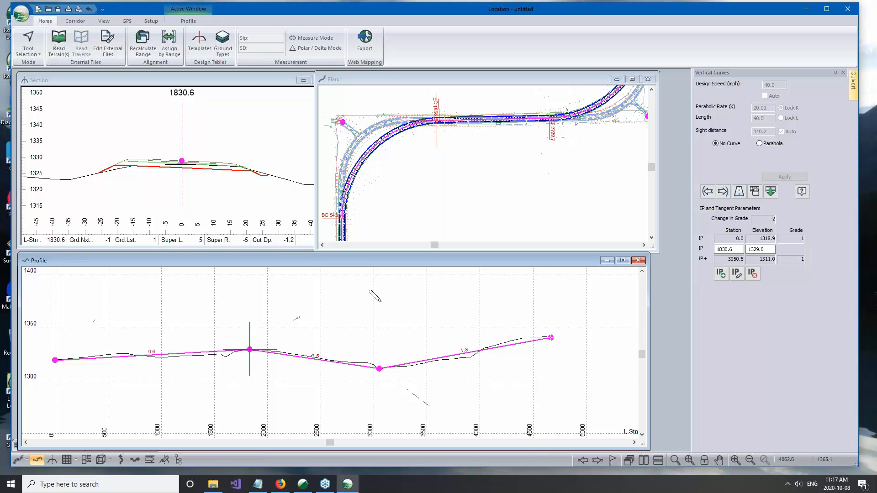
click(760, 143)
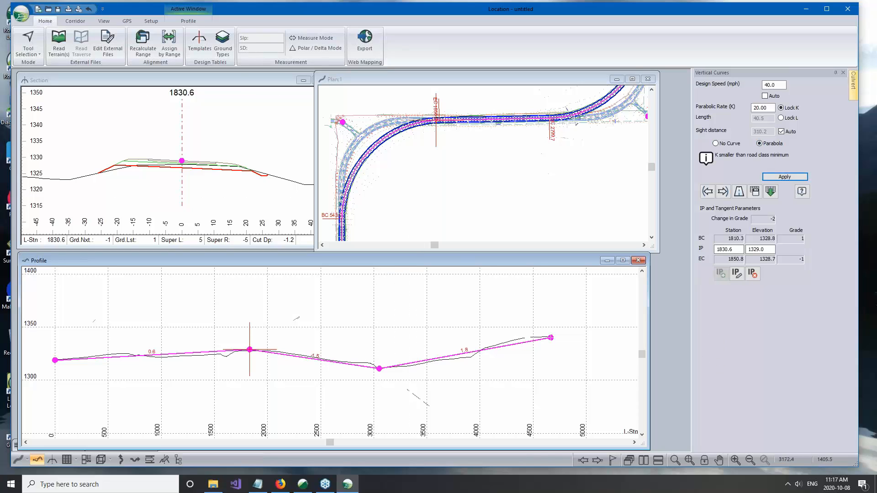
double_click(772, 108)
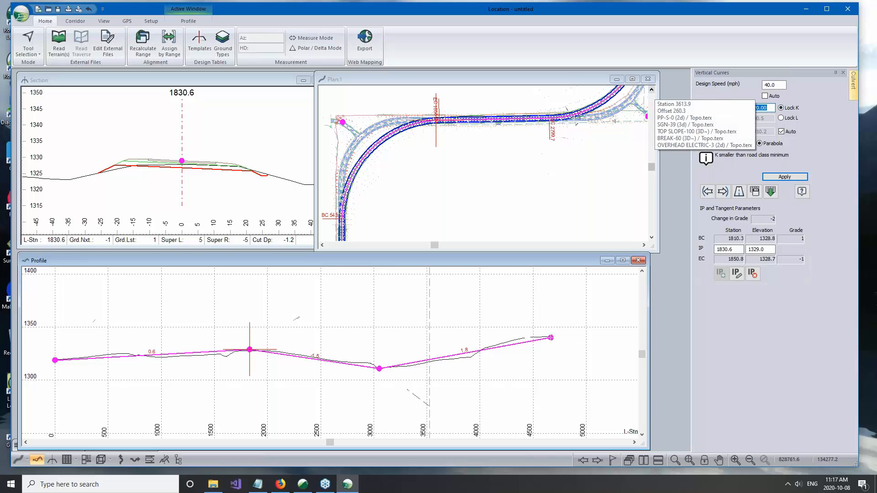
text(250)
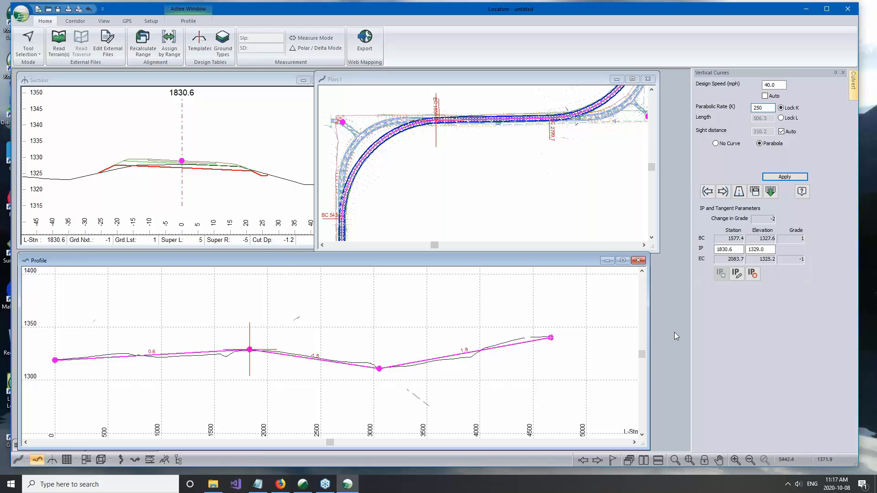
click(775, 177)
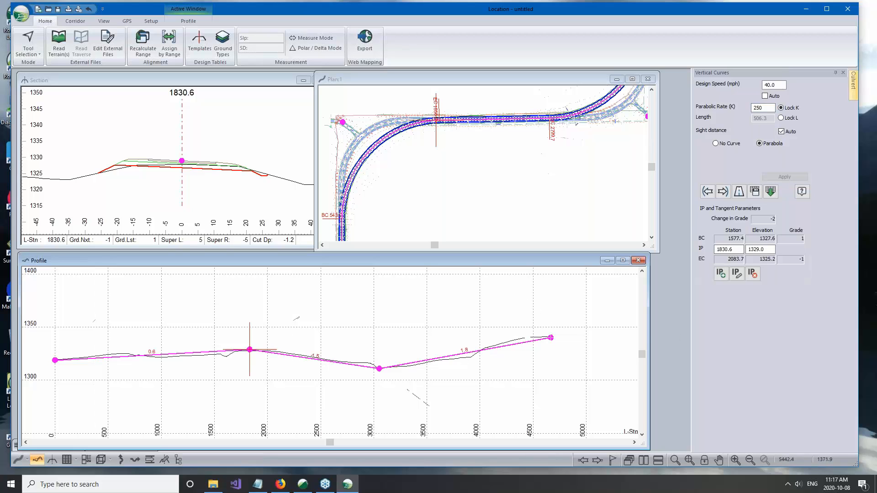
scroll(292, 316, up, 2)
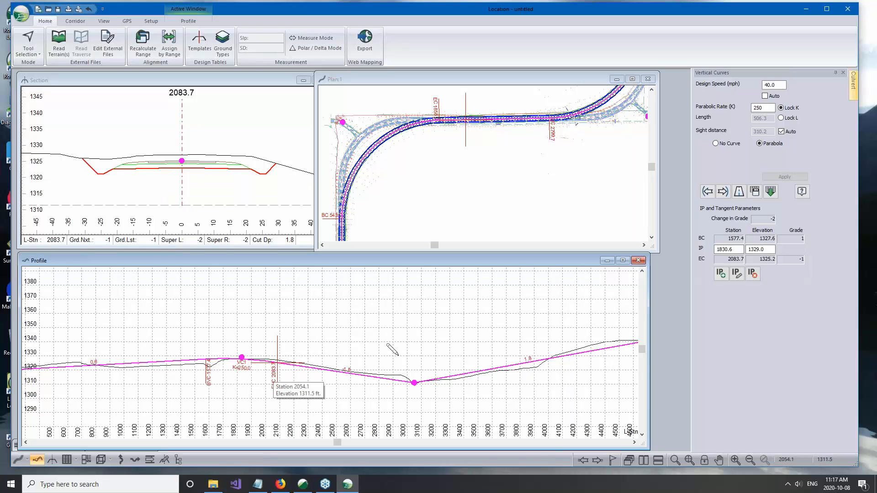
- Make the sag IP at station 3050.5 current and apply a parabolic vertical curve with K 250
click(724, 192)
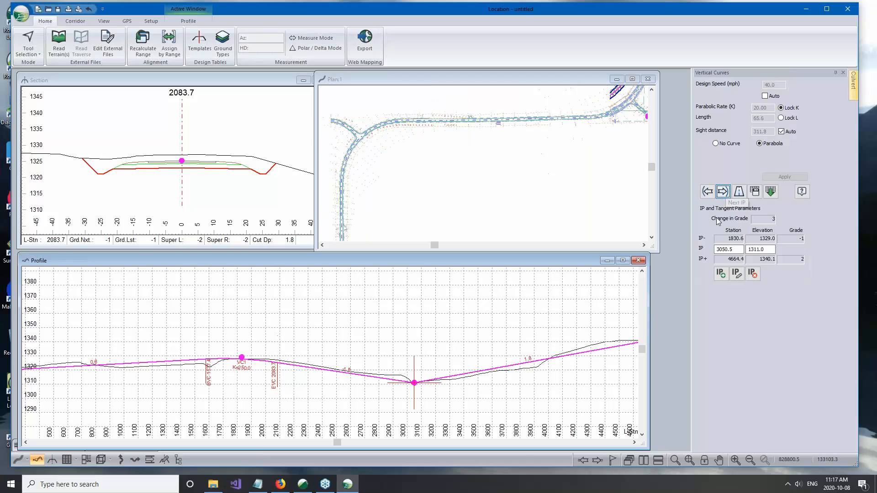
click(760, 143)
drag(772, 108, 701, 111)
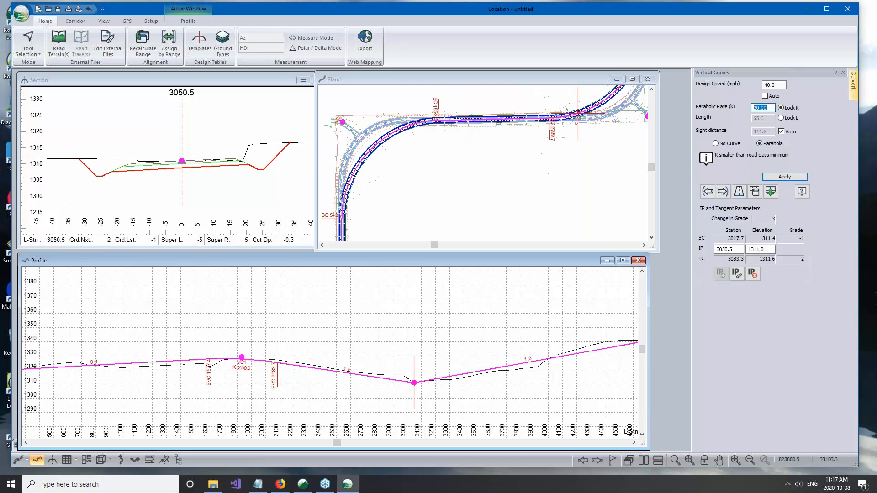
text(250)
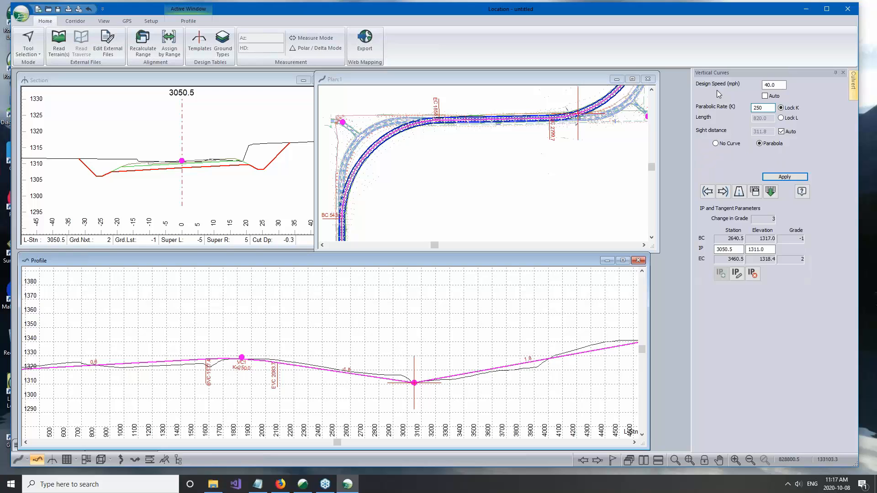
click(785, 177)
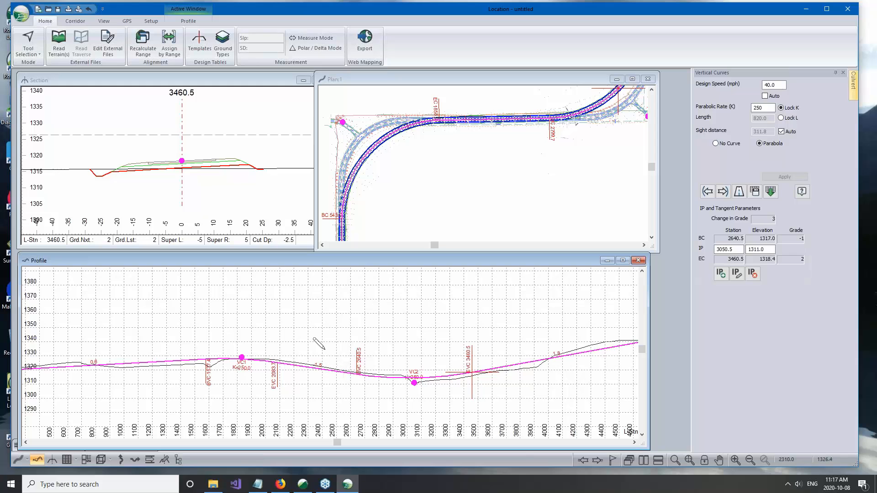
- Enlarge the Plan window around Route 61's southern end and activate the Selection Tool in the Profile window
middle_drag(316, 341, 363, 342)
scroll(364, 343, down, 3)
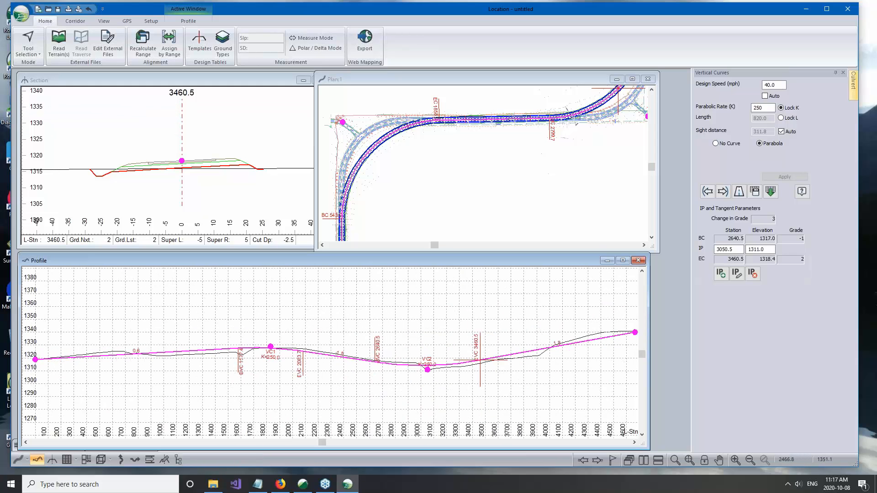
middle_drag(349, 278, 349, 276)
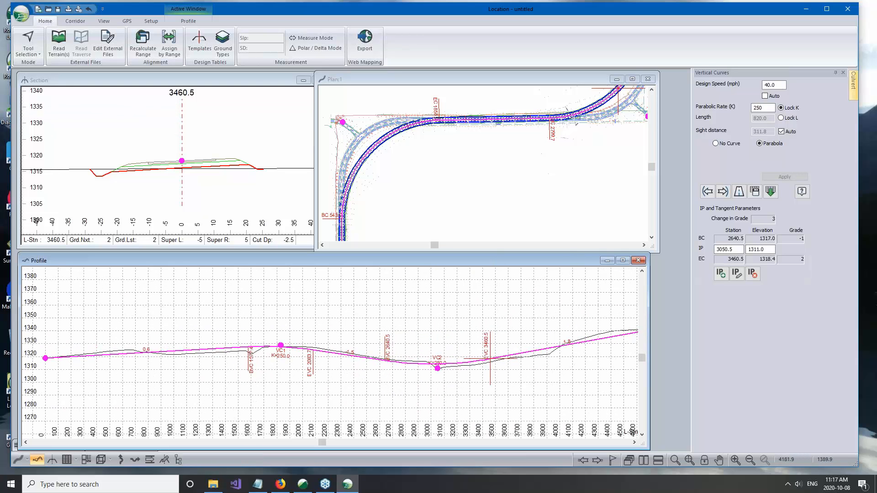
drag(654, 249, 676, 238)
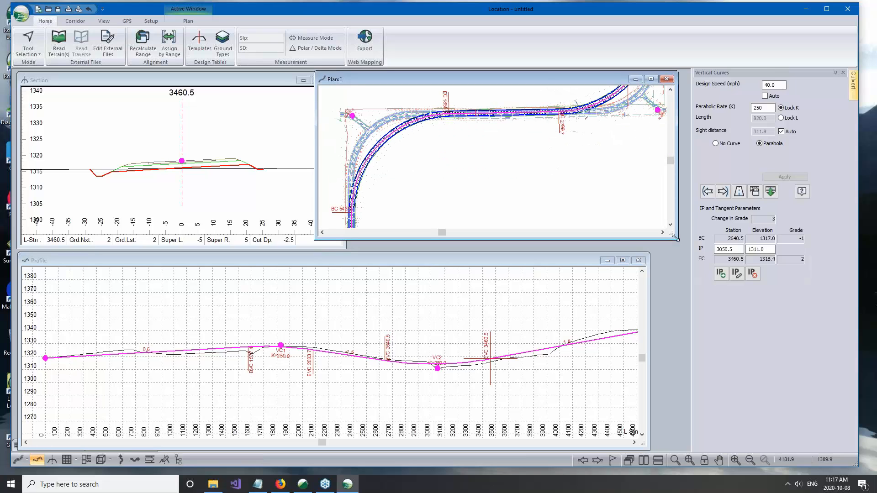
right_click(382, 299)
click(401, 305)
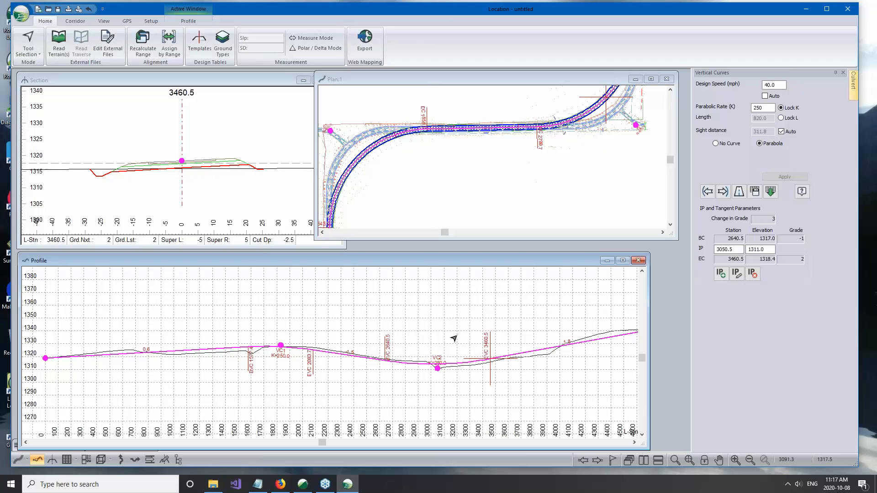
mouse_move(457, 159)
middle_down()
mouse_move(499, 118)
mouse_move(459, 141)
mouse_move(451, 115)
middle_up()
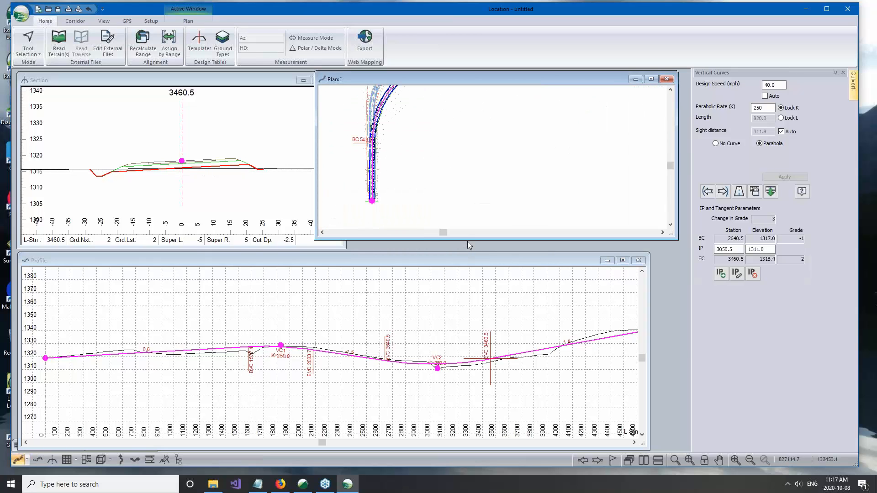
drag(467, 241, 461, 247)
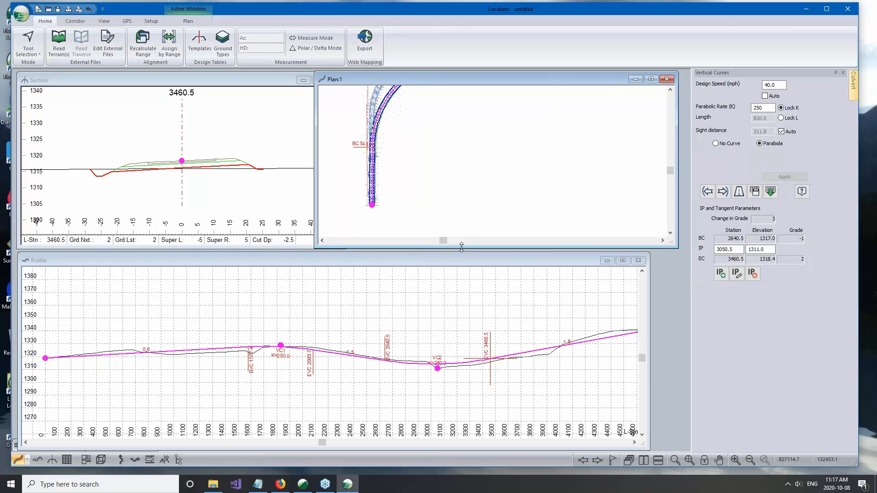
- Enlarge the Profile window in width and height to make room for an additional graph
click(460, 256)
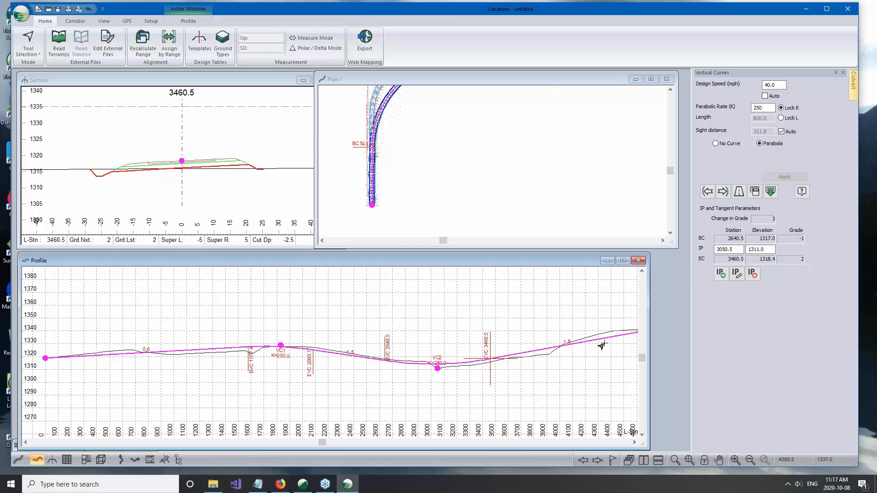
drag(650, 345, 683, 340)
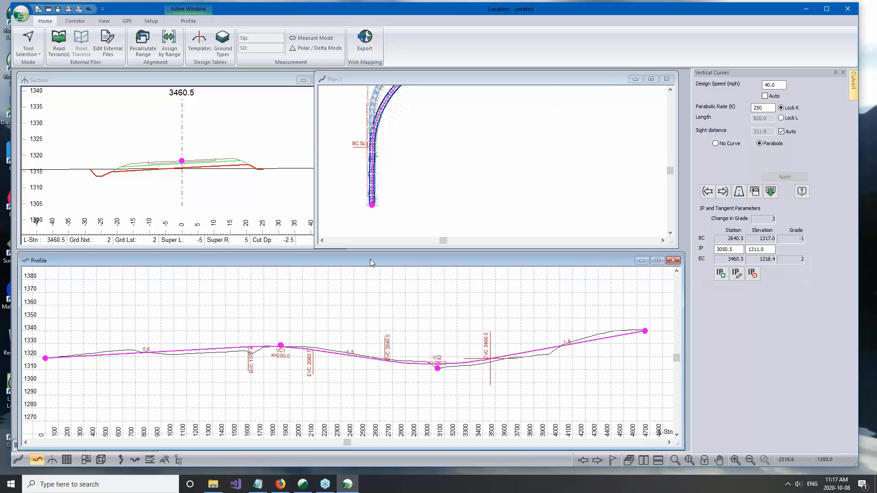
drag(376, 254, 378, 117)
- Add the Mass Haul sub-window to the Profile window through its display options
right_click(269, 236)
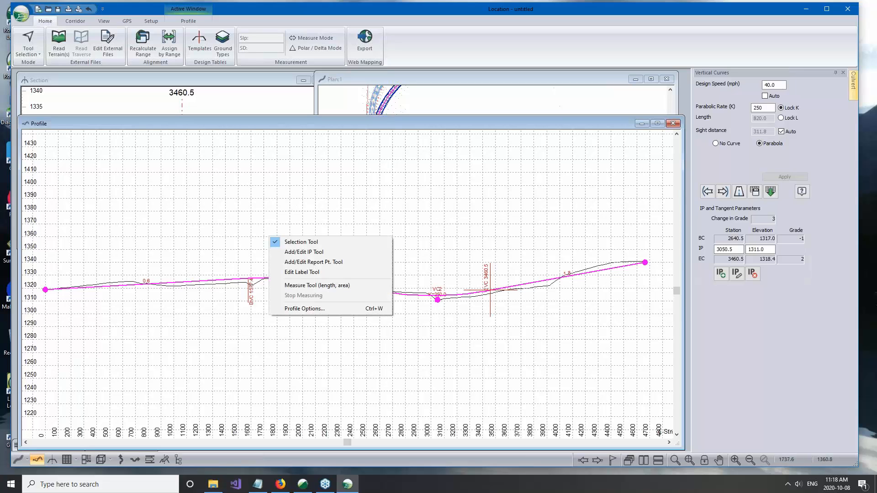
click(301, 308)
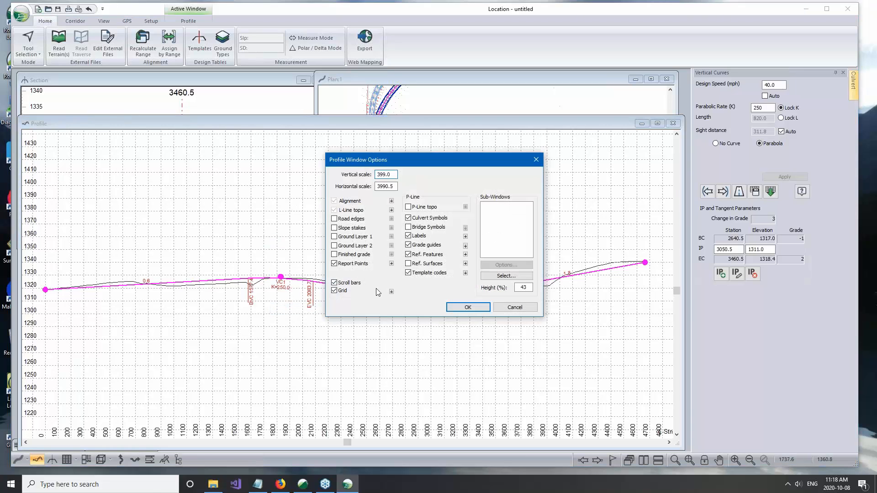
click(505, 276)
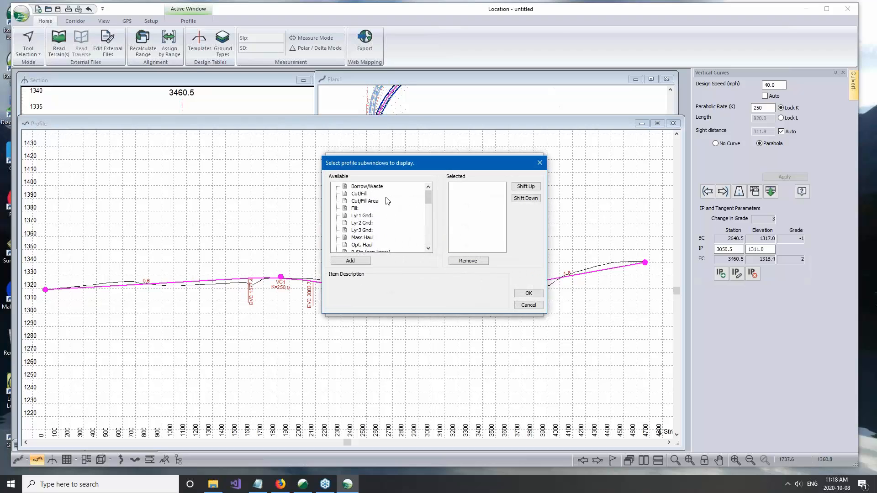
click(362, 238)
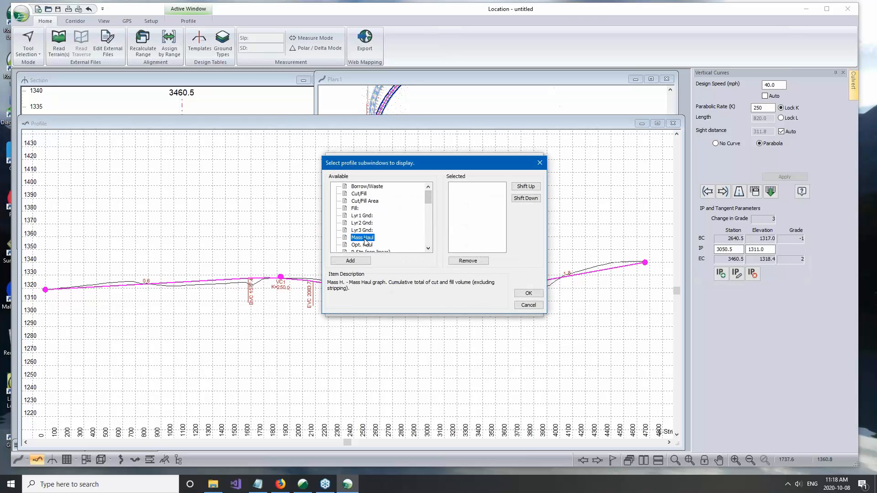
click(350, 260)
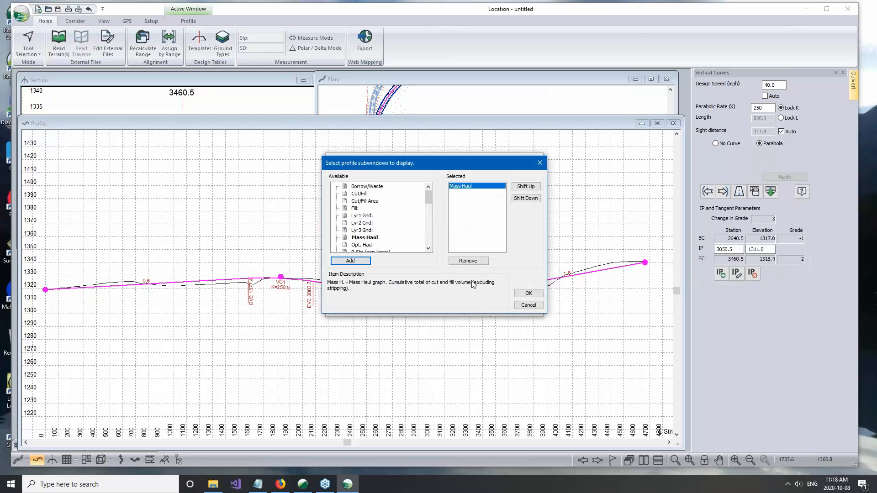
click(528, 294)
click(470, 307)
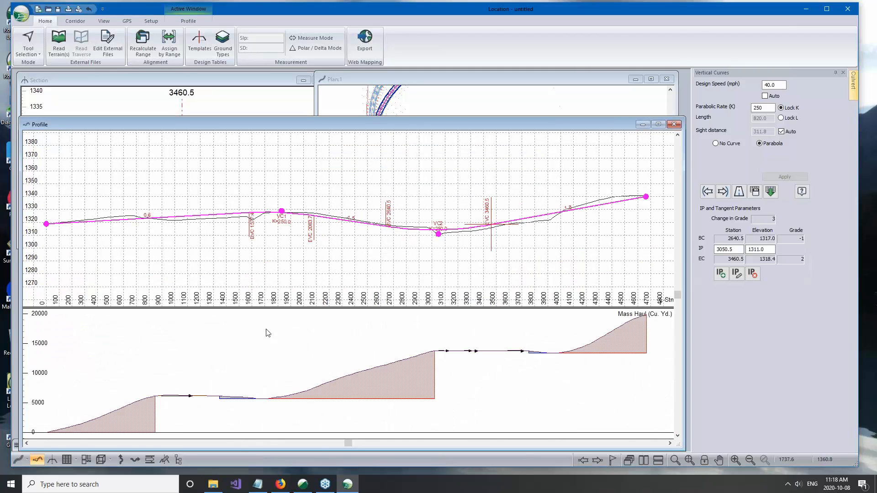
- Adjust the split between the profile and the mass haul graph so the whole alignment is shown in both
middle_drag(314, 241, 342, 246)
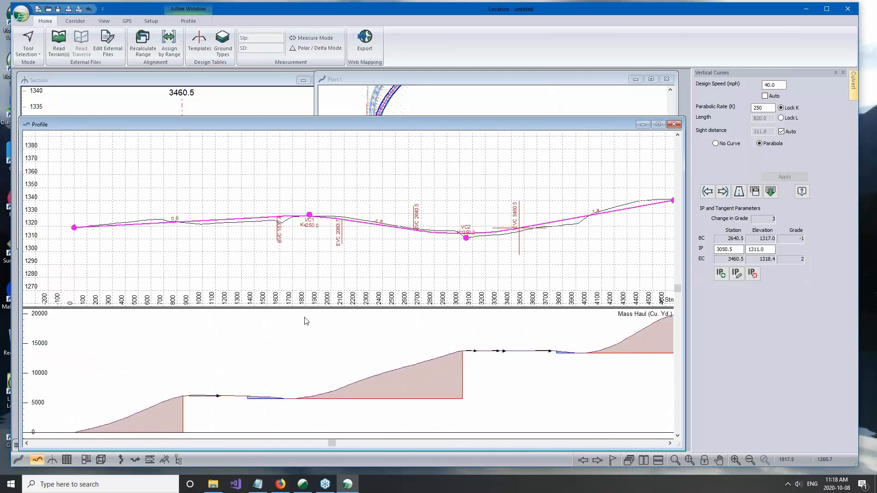
drag(299, 308, 306, 270)
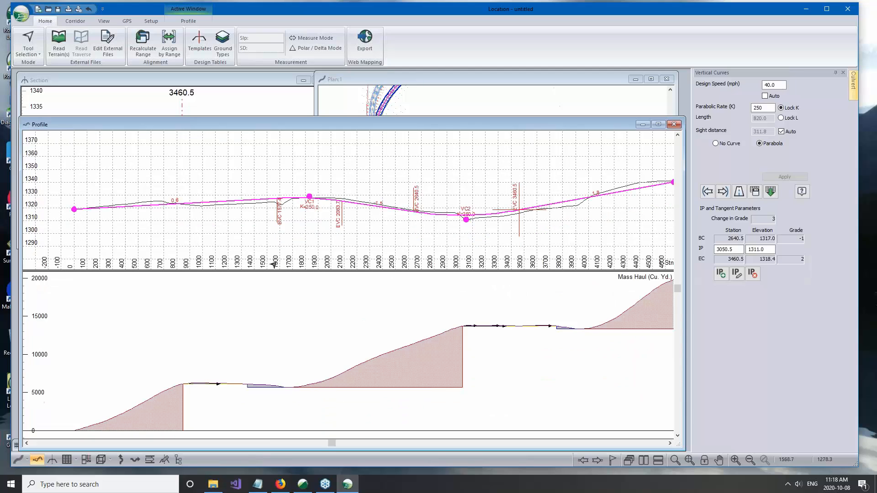
scroll(244, 181, down, 2)
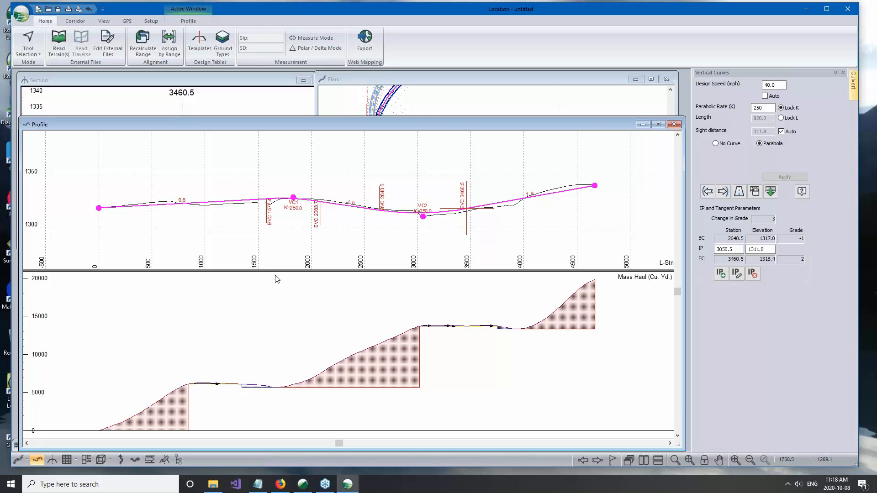
mouse_move(276, 278)
drag(274, 282, 269, 307)
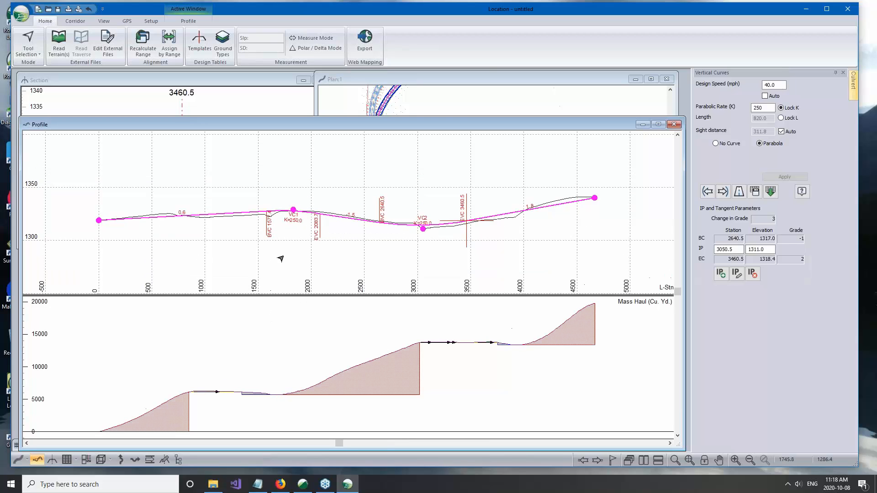
- Activate the Add/Edit IP Tool and raise the crest IP to station 1840.8, elevation 1332.8
click(290, 210)
right_click(323, 222)
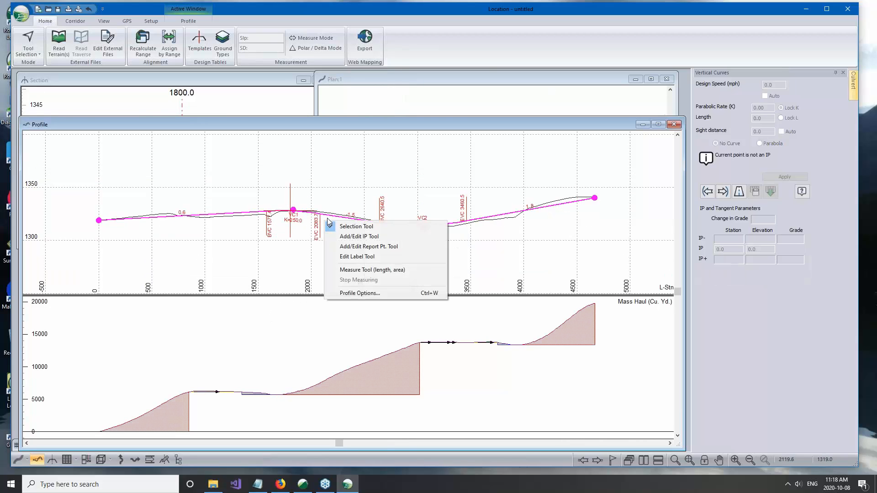
click(359, 236)
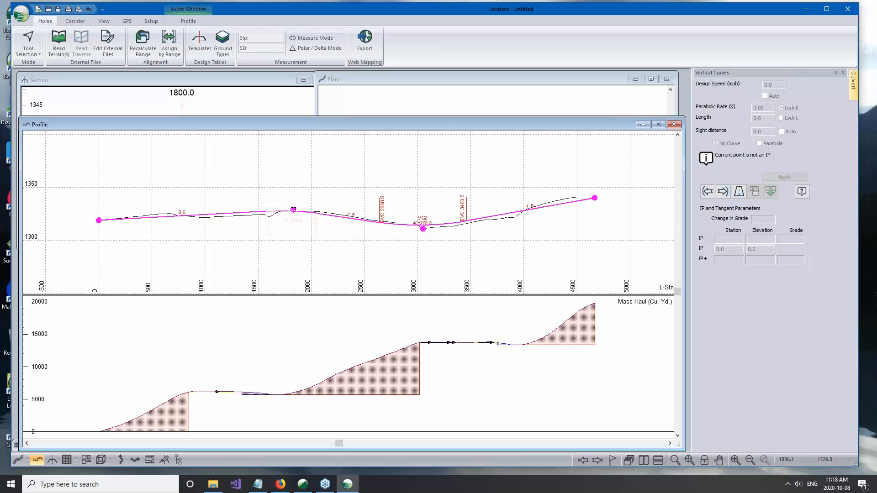
click(293, 209)
drag(294, 210, 295, 206)
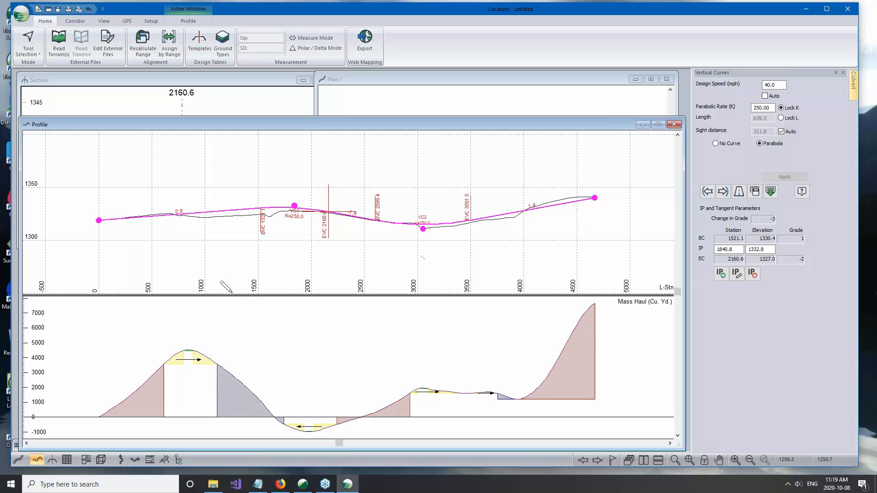
- Give the profile pane more height and raise the sag IP to station 3057.5, elevation 1314.7
drag(222, 316, 222, 318)
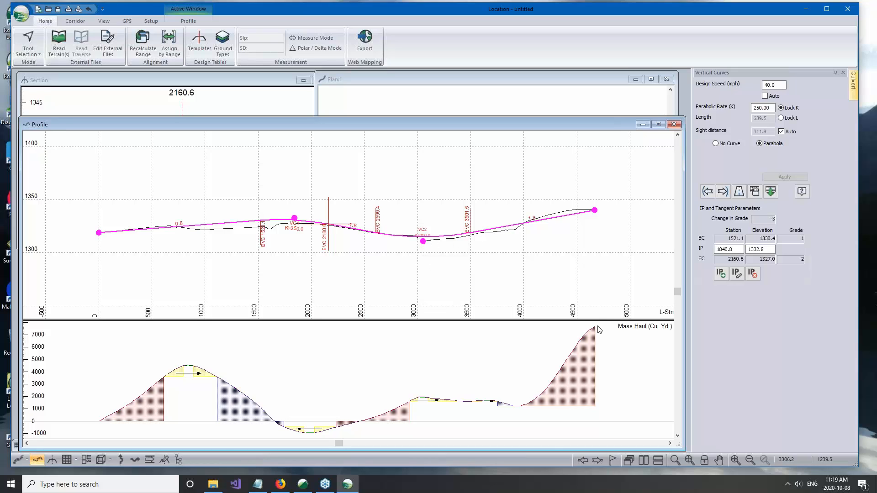
mouse_move(601, 333)
mouse_move(572, 245)
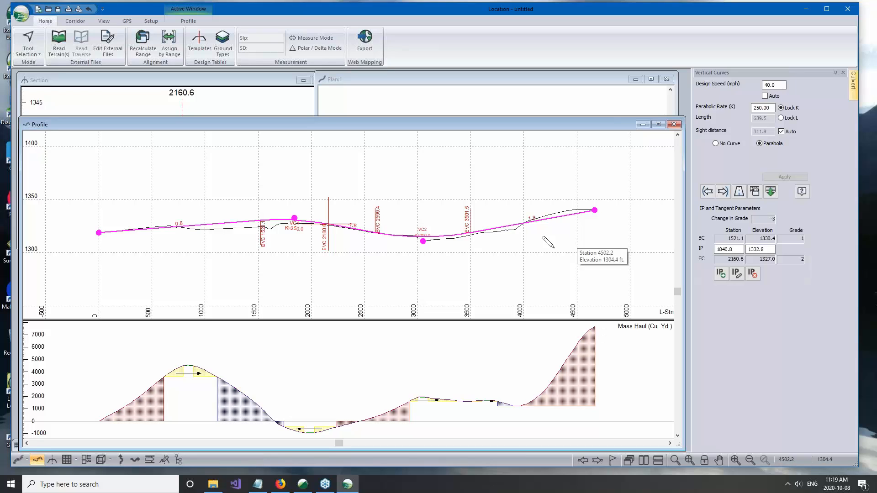
mouse_move(423, 241)
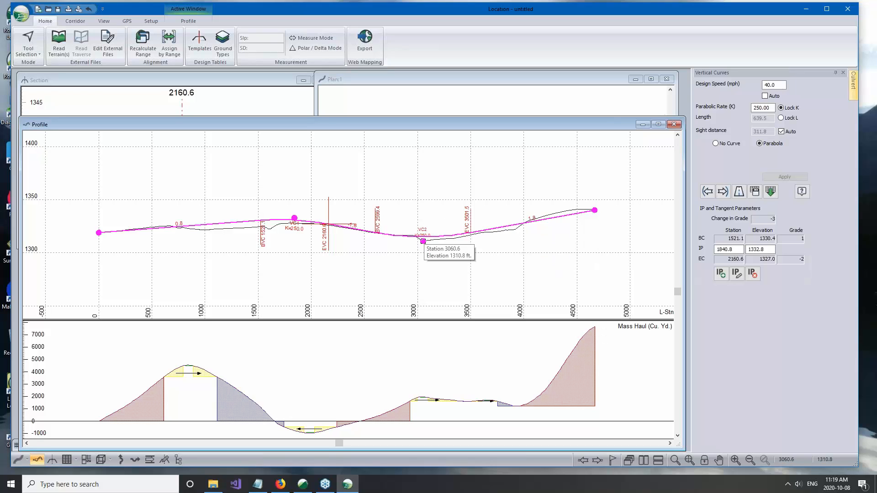
drag(423, 242, 423, 237)
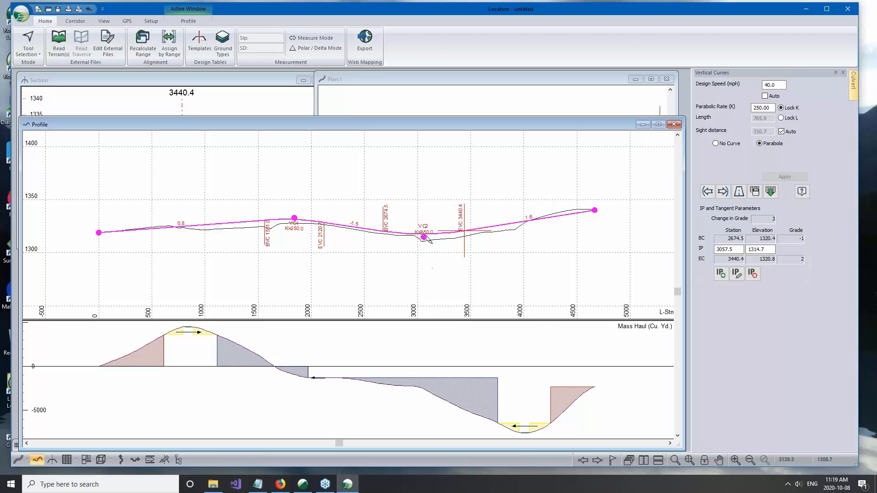
- Move the crest IP to station 1830.8, elevation 1331.5, to balance the mass haul
middle_drag(347, 216, 351, 221)
scroll(351, 221, up, 1)
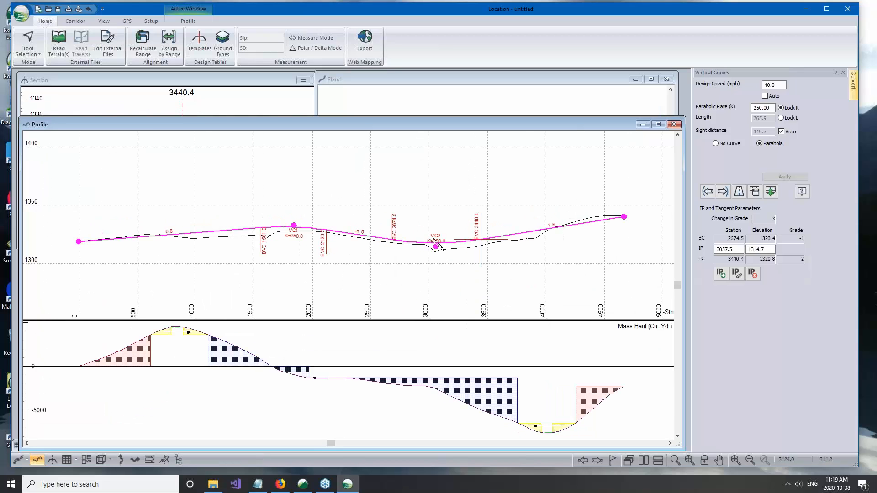
click(295, 225)
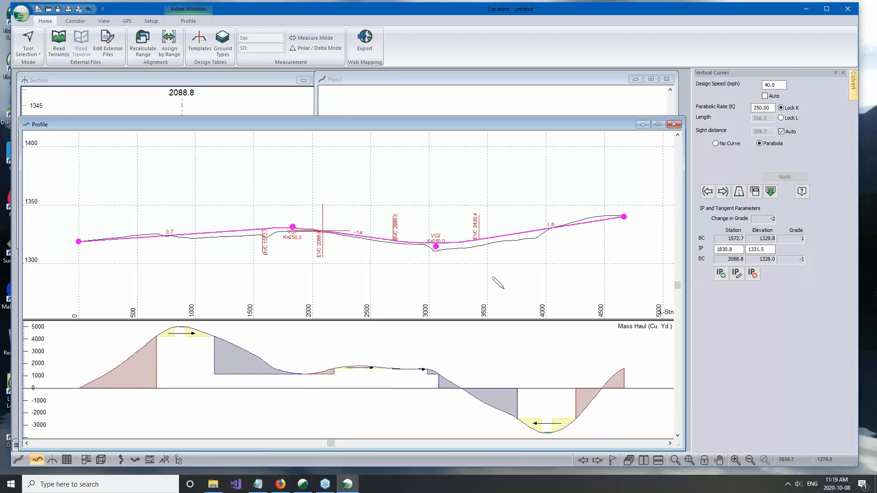
- Reduce the Profile window's height to uncover the Section and Plan windows, keeping the mass haul graph readable
mouse_move(631, 371)
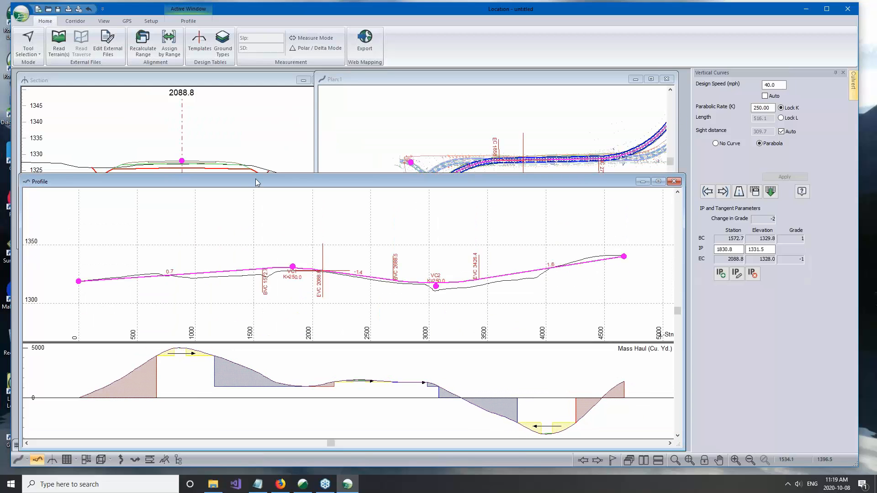
drag(253, 183, 255, 254)
middle_drag(468, 325, 409, 297)
scroll(399, 292, up, 1)
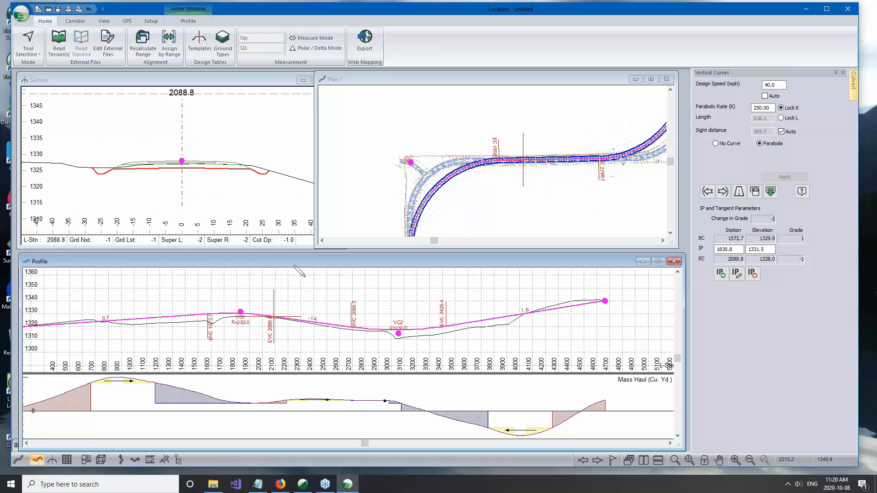
click(863, 435)
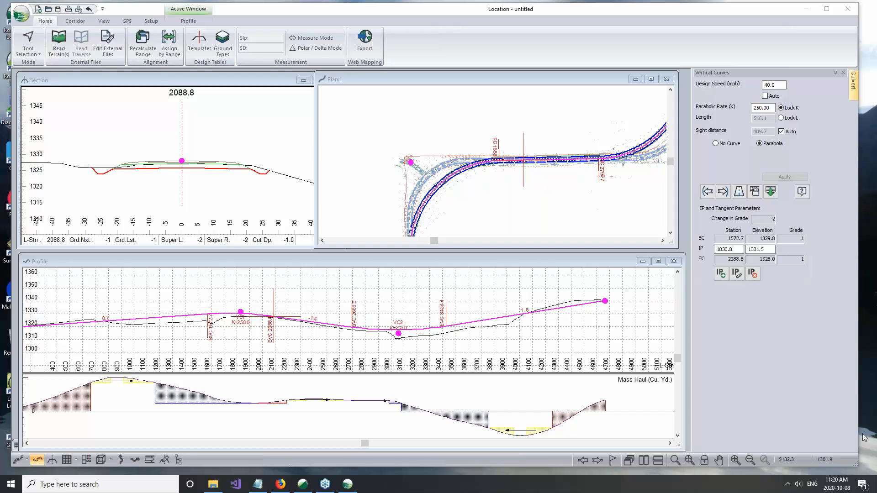
click(772, 379)
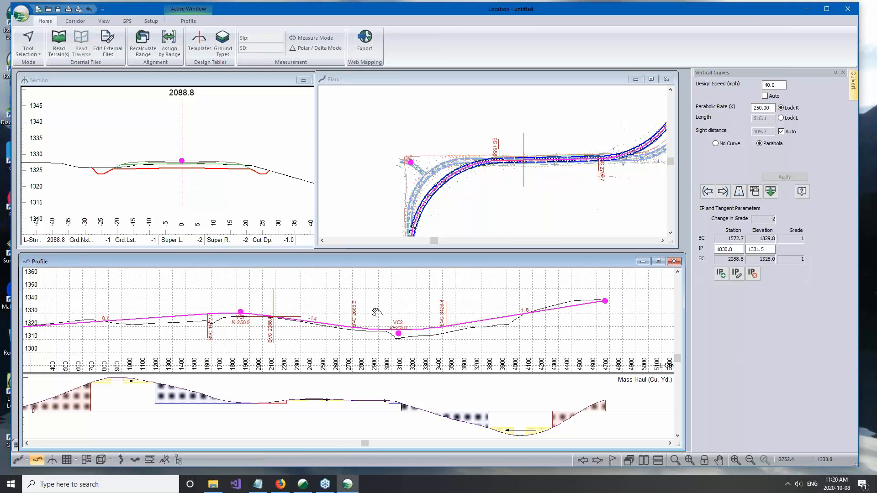
middle_drag(376, 312, 460, 311)
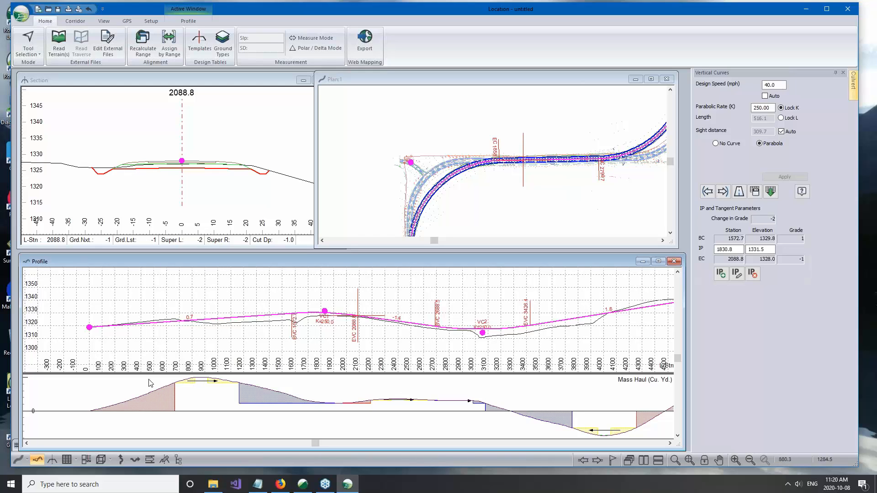
- Open the Project Explorer and dock it together with the vertical curve settings
mouse_move(150, 383)
click(178, 460)
drag(633, 77, 769, 75)
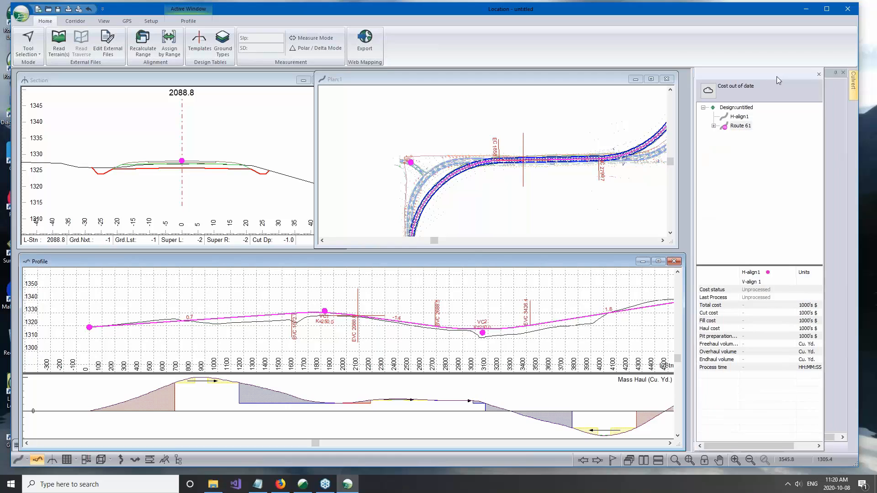
click(727, 306)
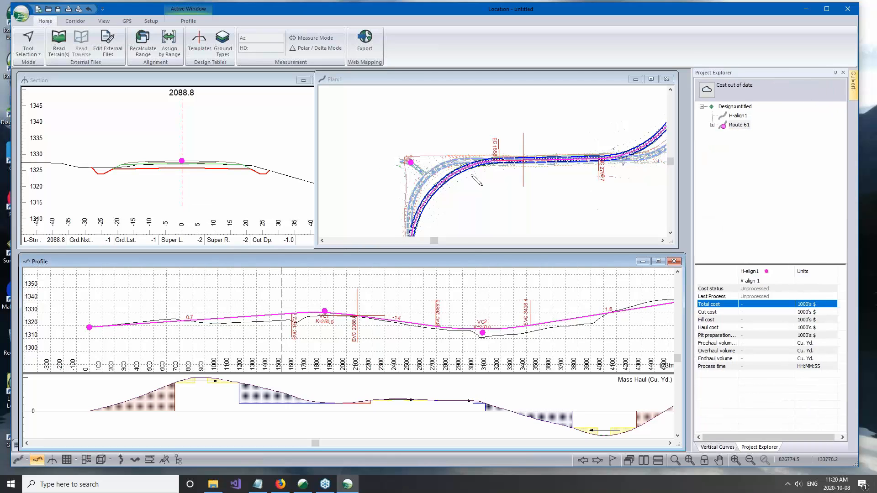
middle_drag(480, 184, 470, 162)
click(511, 136)
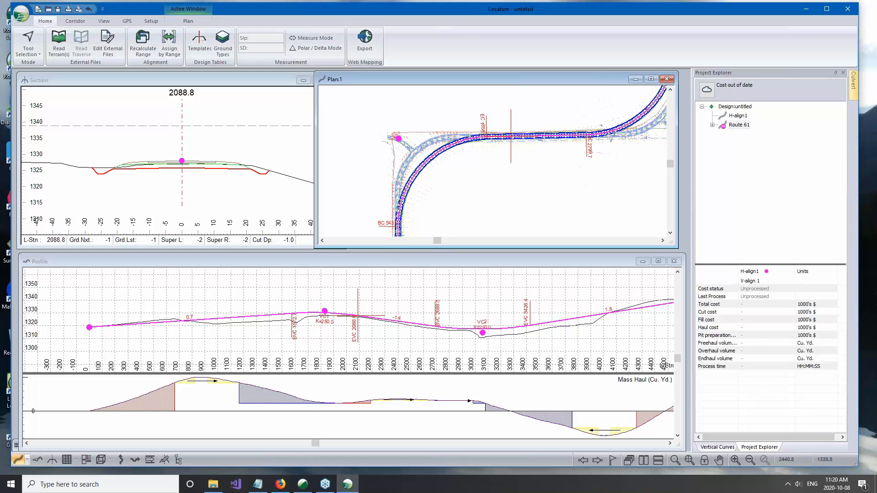
- Recalculate V-align 1 of Route 61 over all stations with Re-Cost for the current alignment only, and review its total cost
double_click(740, 130)
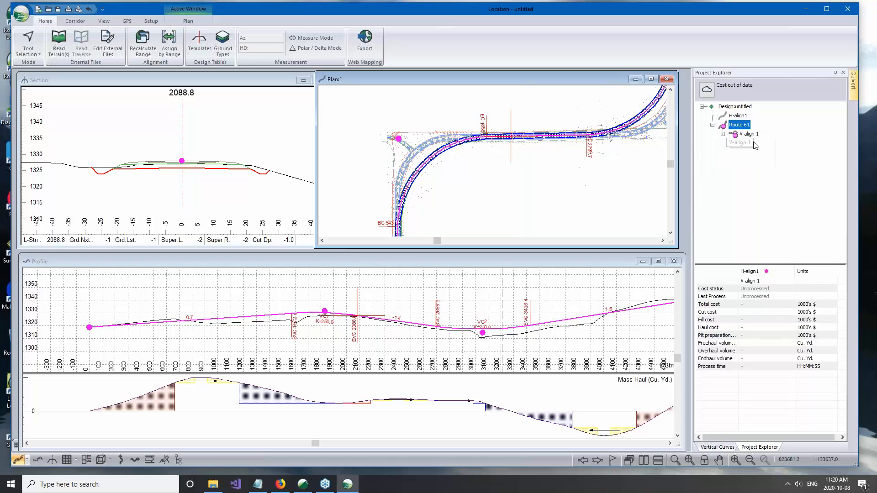
right_click(748, 134)
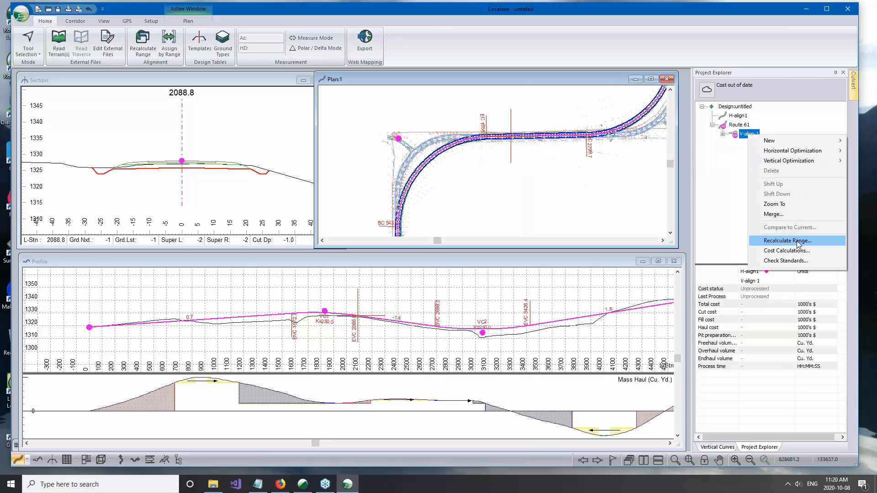
click(798, 242)
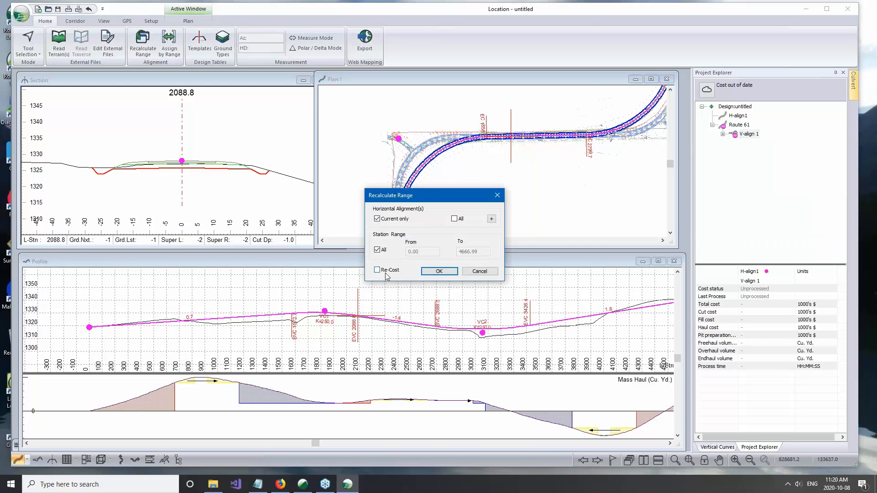
click(438, 271)
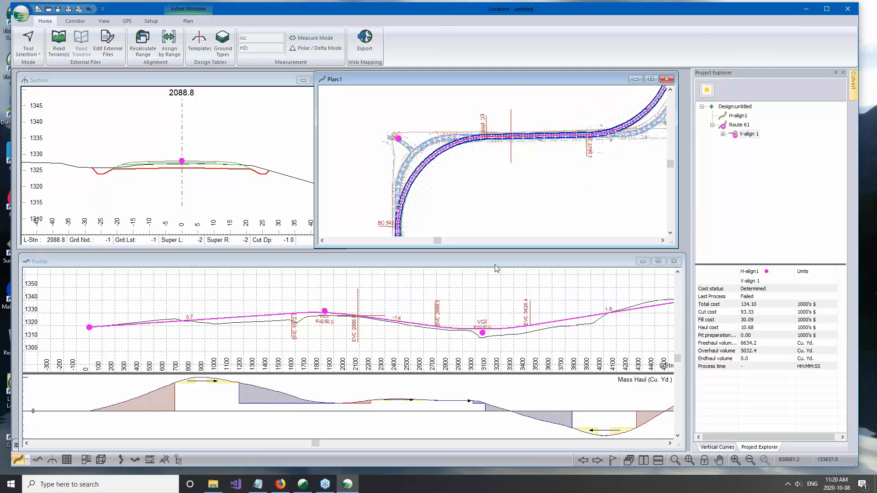
click(775, 304)
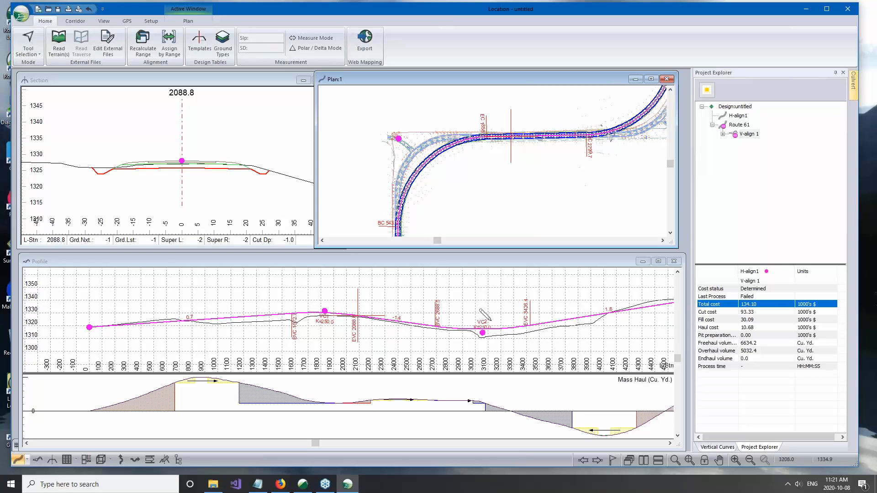
middle_drag(506, 312, 409, 319)
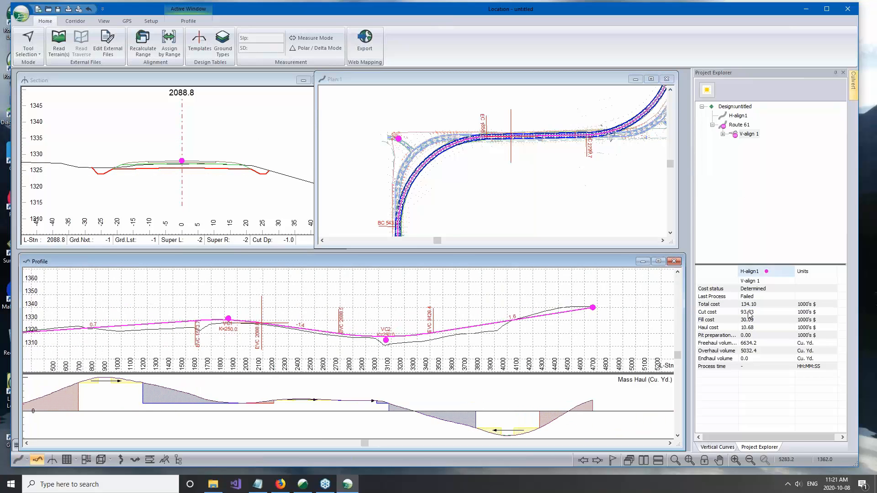
- Review the excavation, embankment and movement costs of the Overburden ground type and V-align 1's haul cost
click(745, 135)
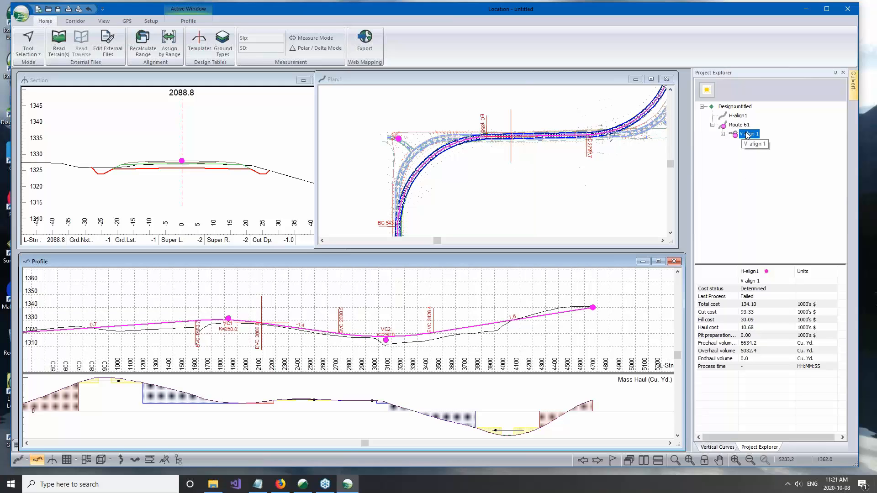
click(222, 41)
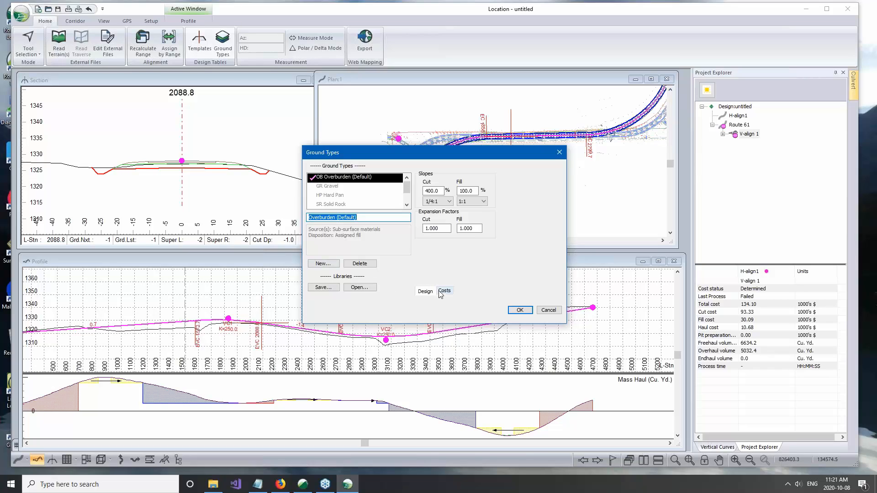
click(443, 291)
key(Tab)
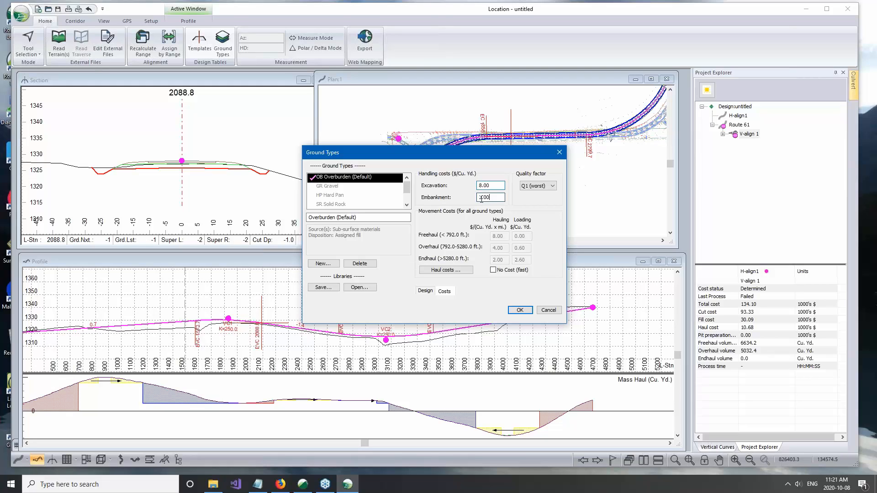
key(Tab)
click(549, 310)
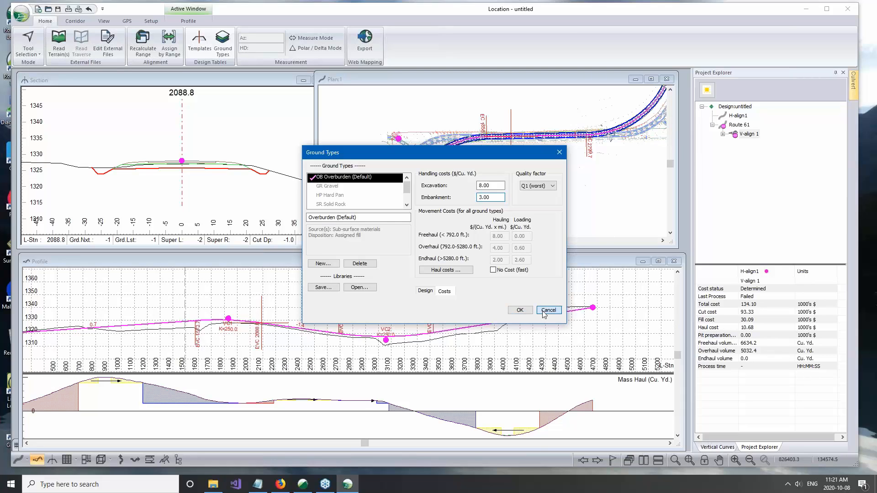
click(753, 328)
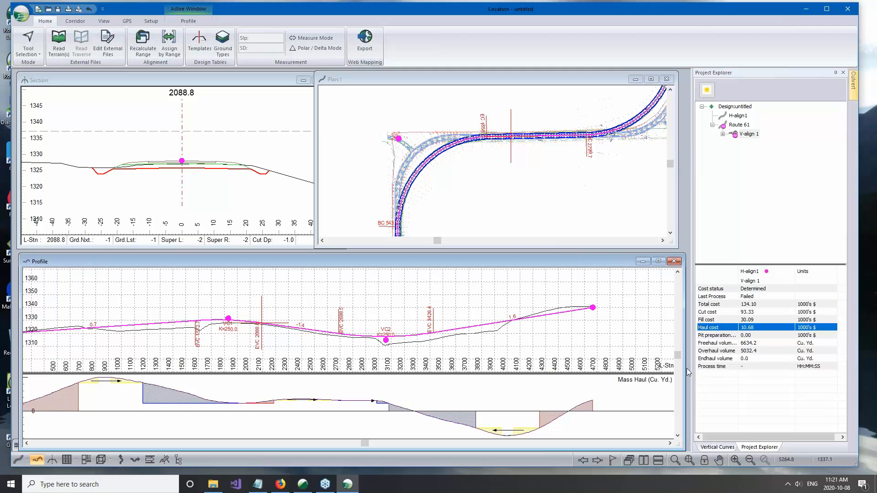
- Resize the Profile and Plan windows so the whole Section window is uncovered and the Plan's edge lines up with the Profile
drag(685, 367, 686, 368)
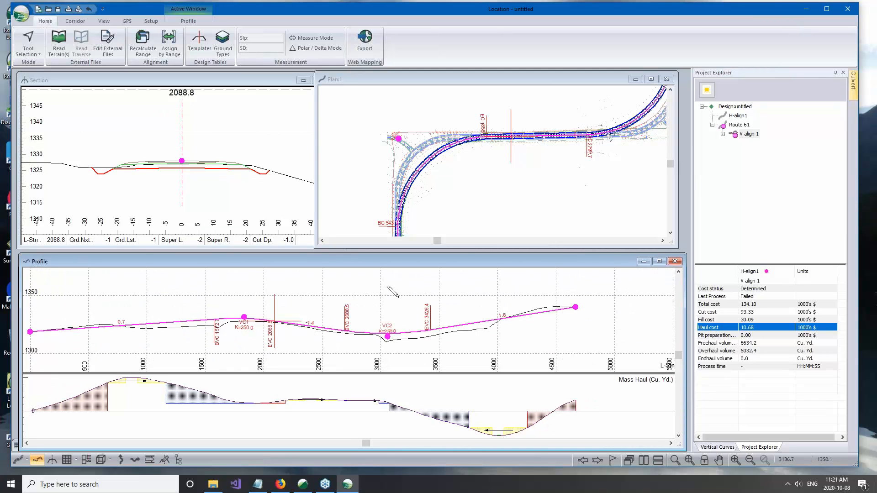
click(391, 79)
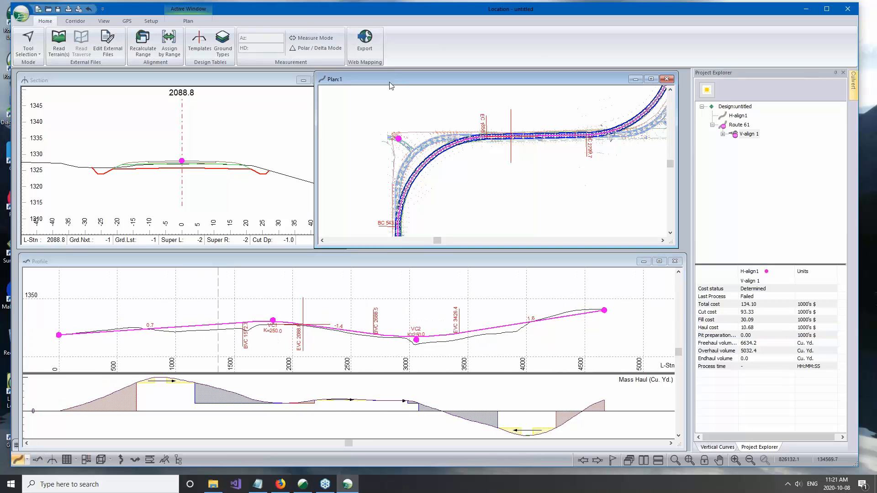
mouse_move(315, 108)
mouse_down()
mouse_move(349, 104)
mouse_move(322, 104)
mouse_up()
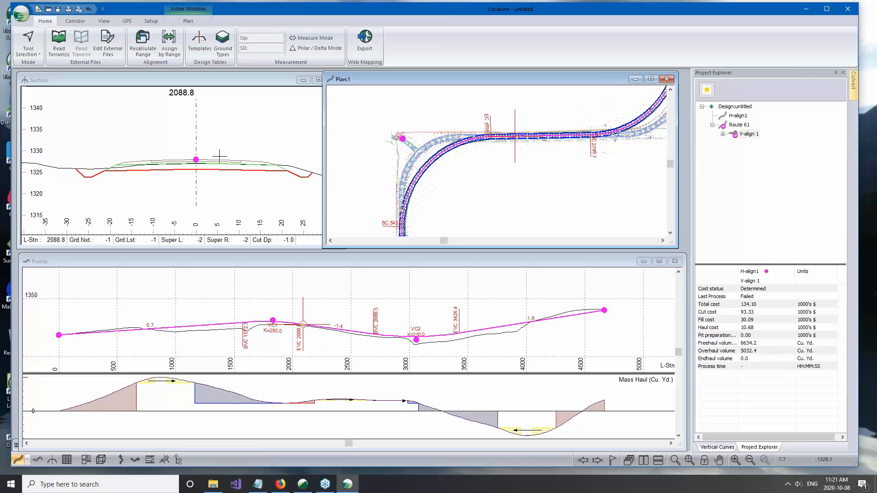
drag(323, 143, 350, 143)
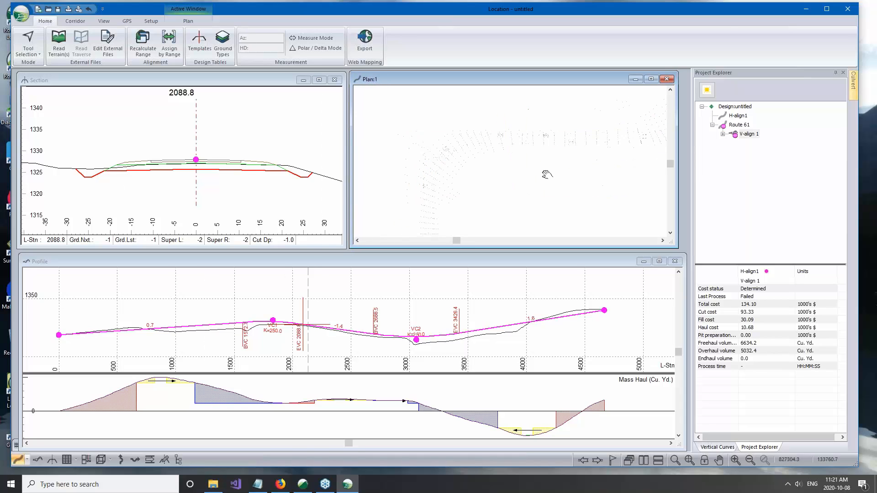
mouse_move(525, 136)
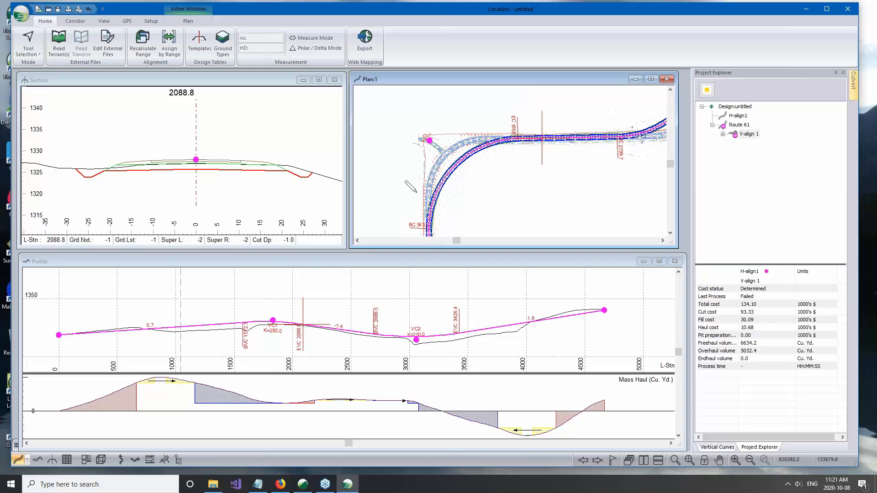
click(358, 270)
click(530, 167)
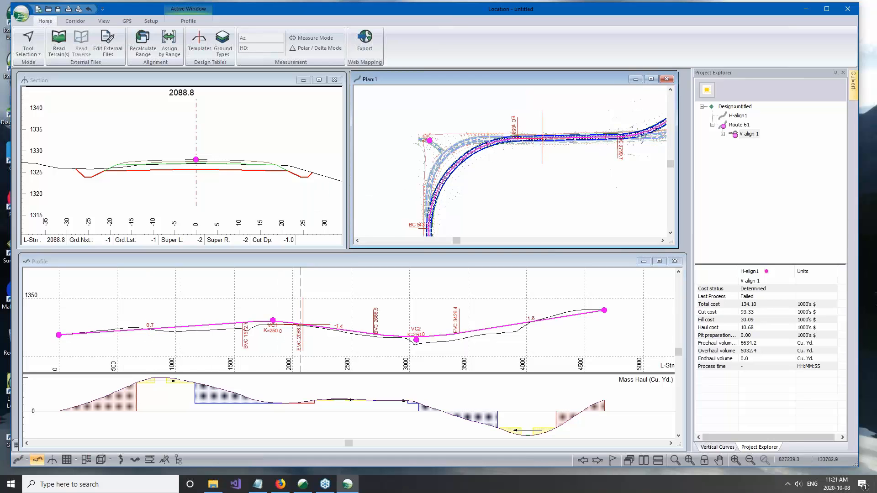
drag(677, 185, 689, 185)
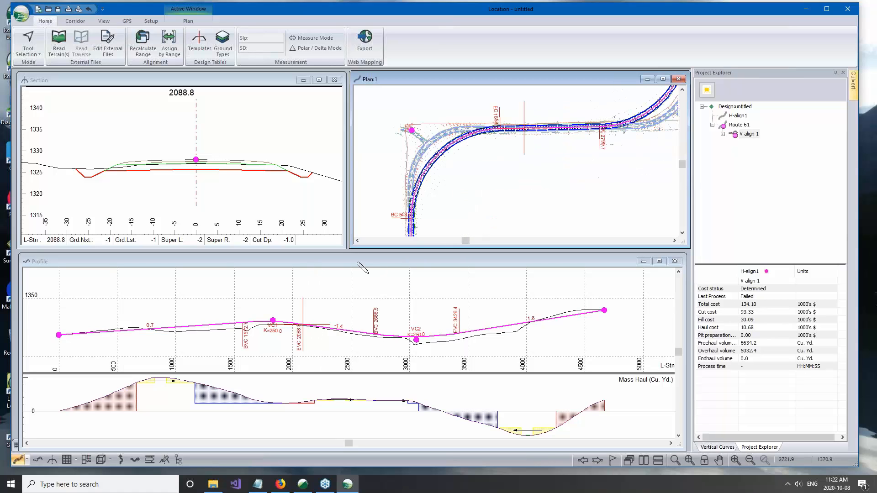
click(367, 254)
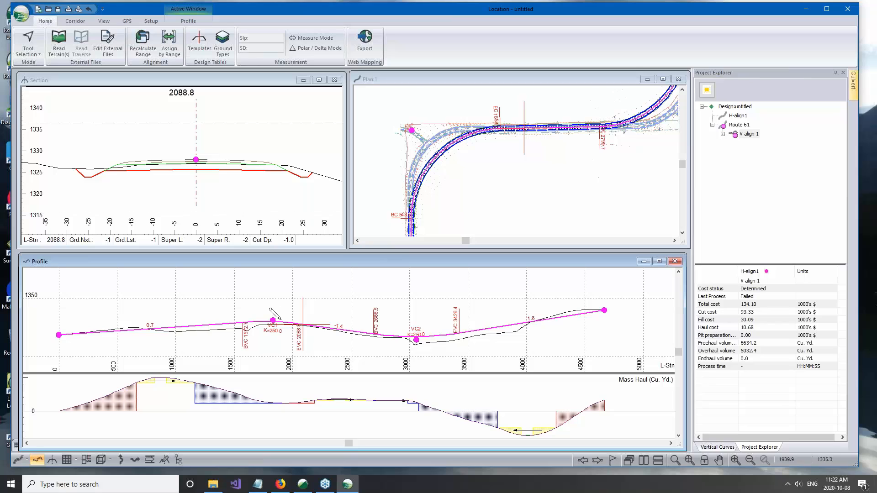
- Examine the road cross-sections in a maximized Section window, advancing from station 2088.8 to 2300.0, and restore the window layout
click(319, 79)
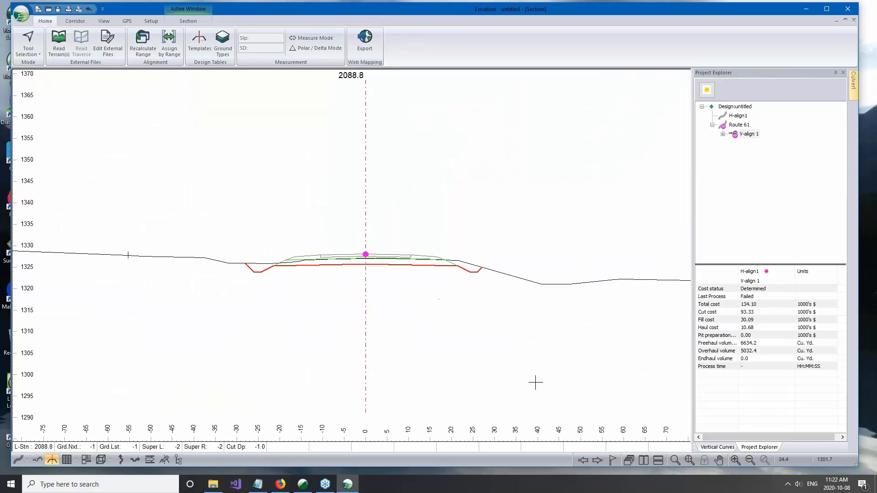
click(598, 460)
click(597, 461)
click(597, 460)
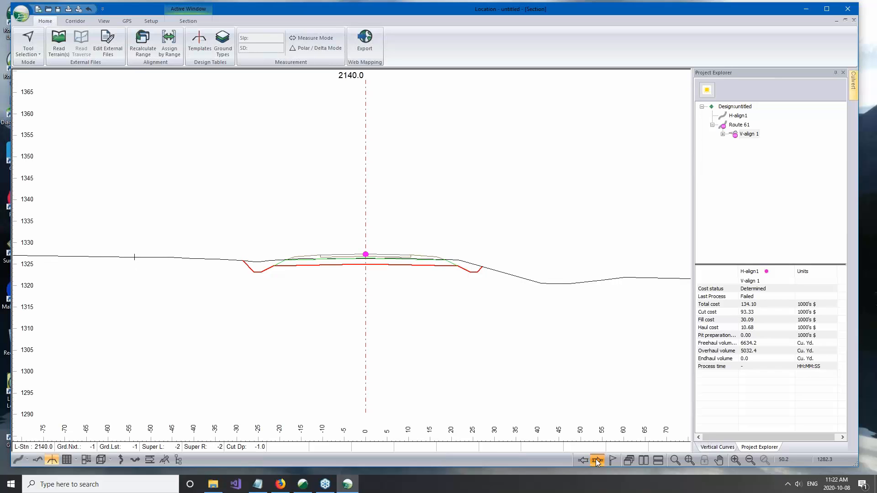
click(597, 461)
click(597, 460)
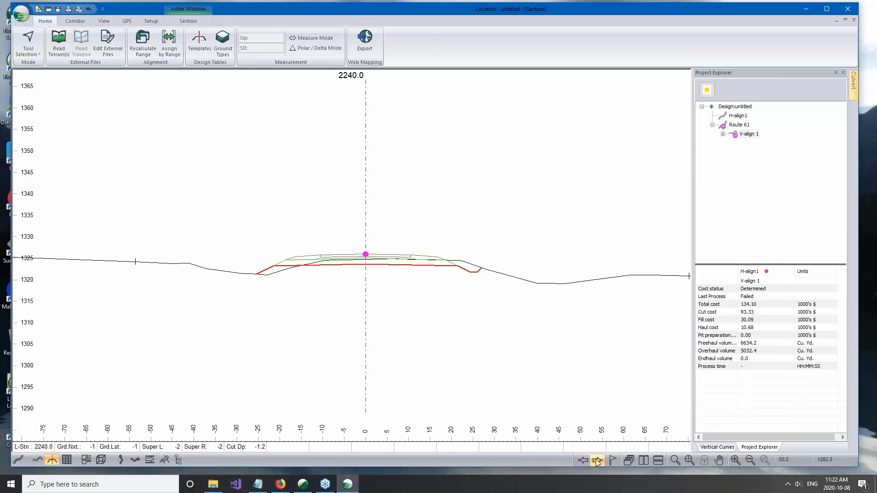
click(597, 461)
click(598, 460)
click(598, 460)
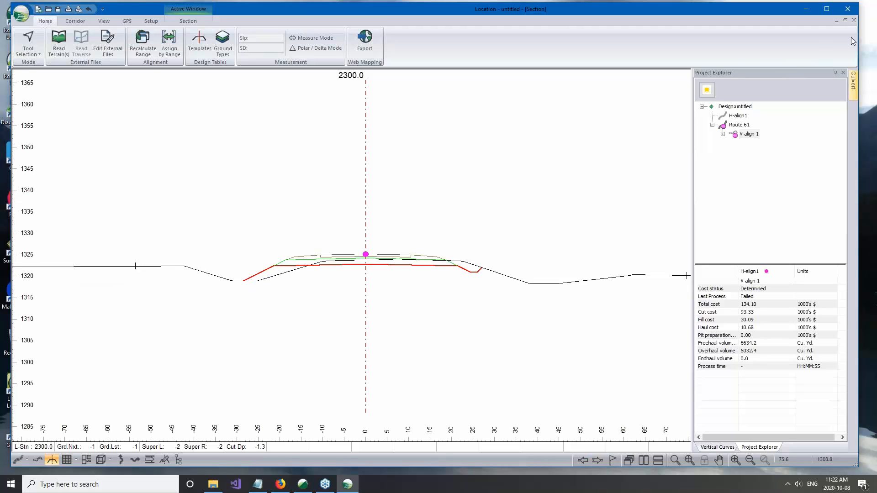
click(846, 21)
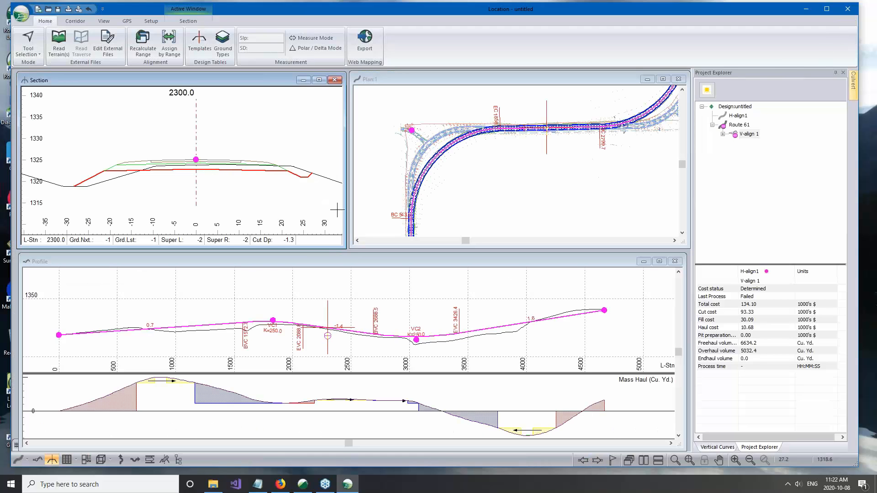
click(340, 260)
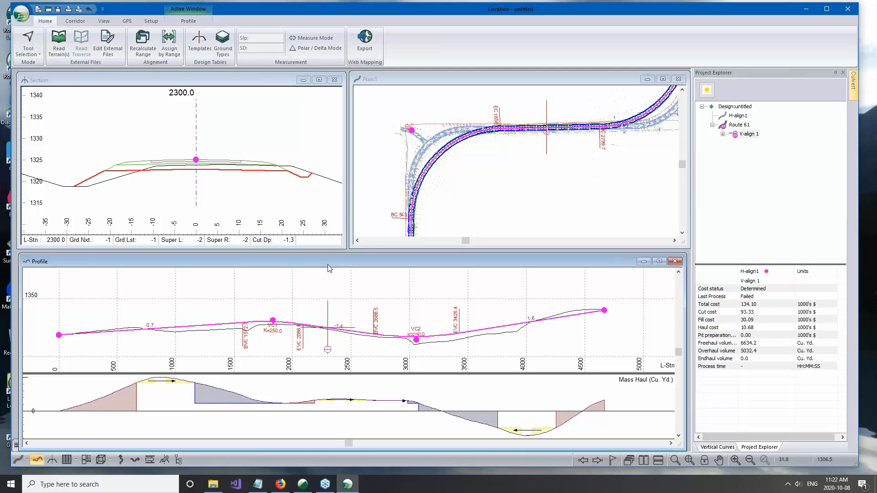
click(207, 224)
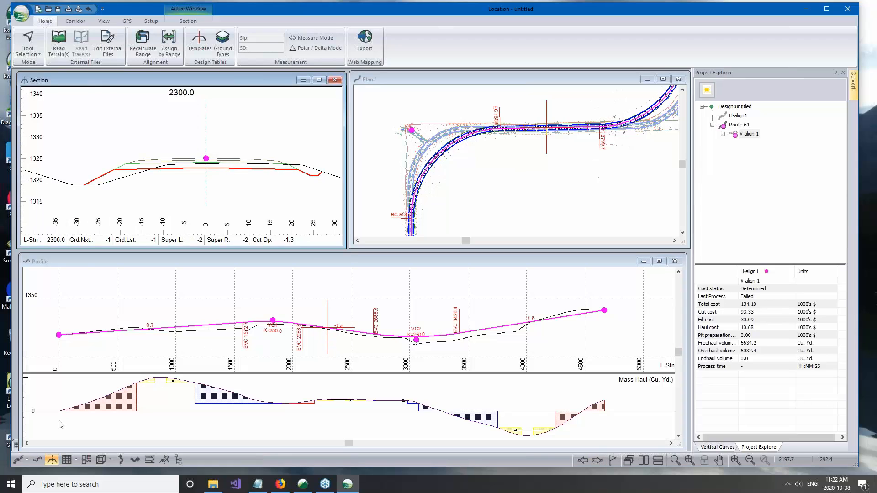
- Open a 3D view of the design, place it over the other windows and enlarge it
click(101, 460)
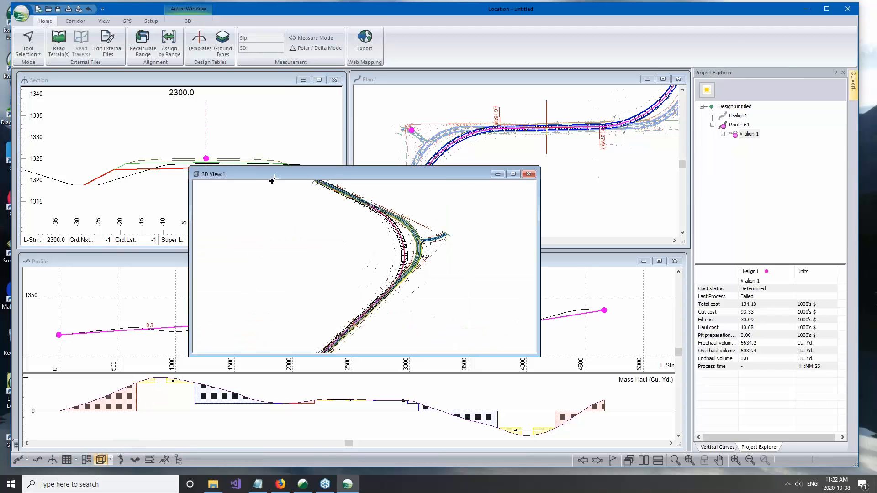
drag(274, 174, 221, 113)
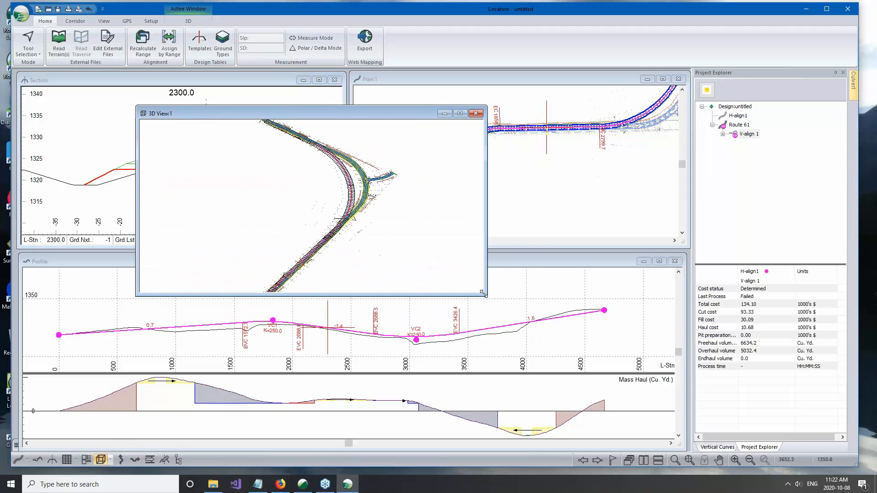
drag(516, 322, 571, 358)
- Examine Route 61's corridor against the existing road and side-road junction in the 3D view, and minimize that view
middle_drag(460, 297, 501, 230)
drag(501, 231, 405, 257)
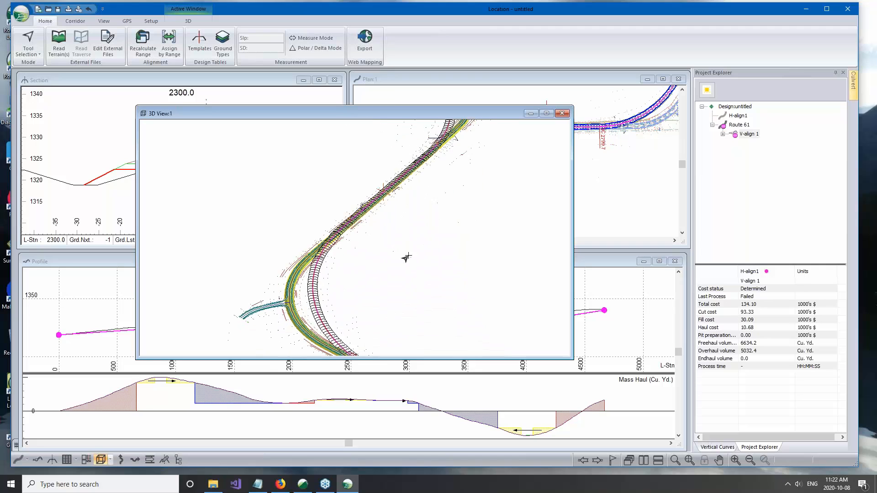
middle_drag(341, 279, 347, 205)
scroll(354, 305, up, 1)
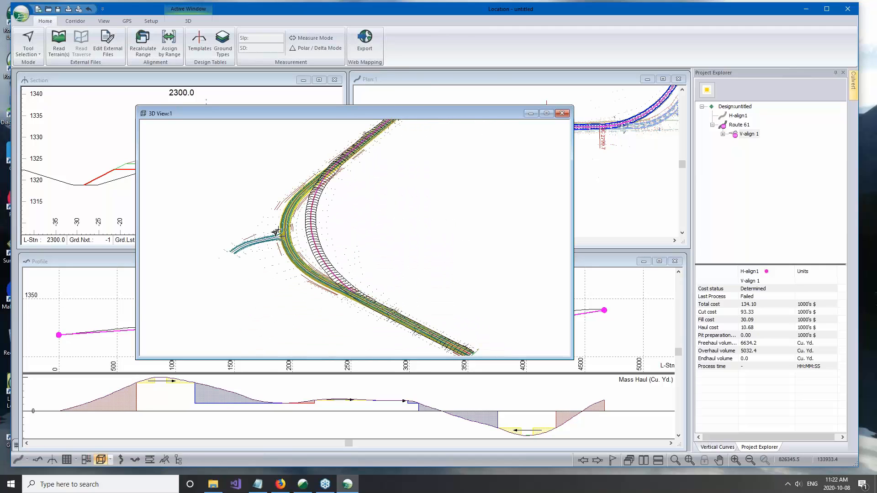
scroll(382, 268, up, 5)
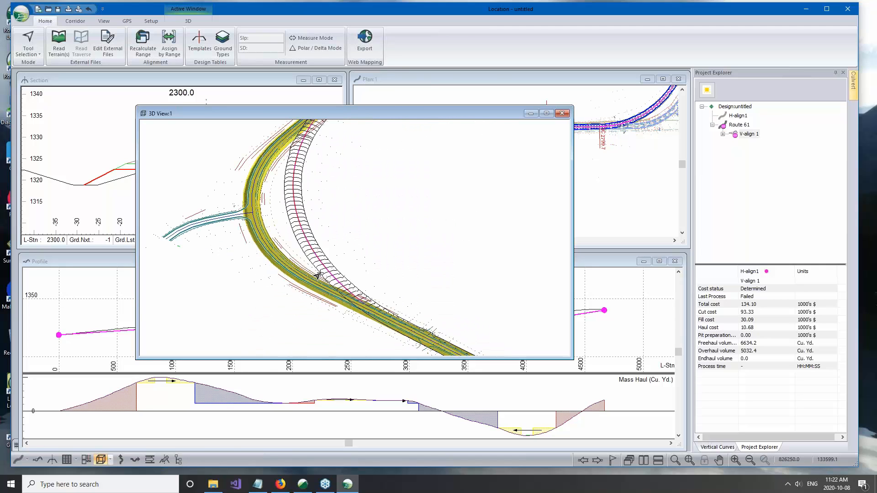
middle_drag(290, 216, 310, 319)
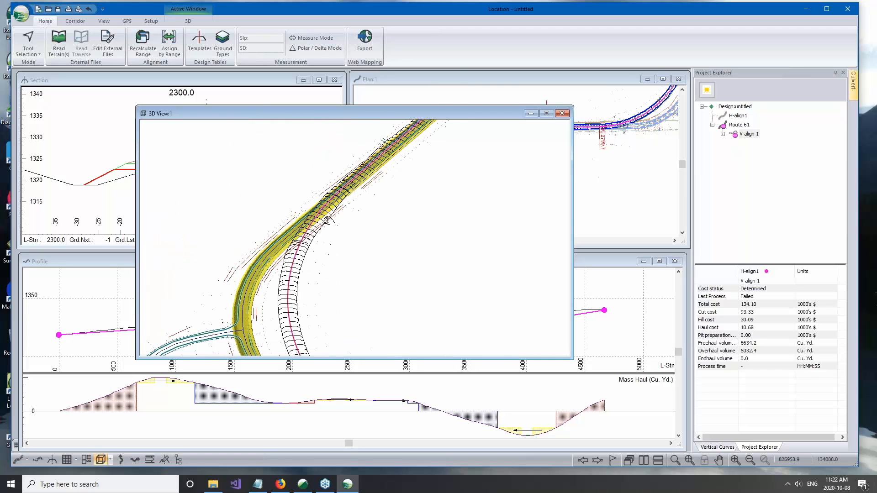
middle_drag(327, 218, 298, 324)
middle_drag(495, 137, 351, 256)
middle_drag(393, 137, 405, 279)
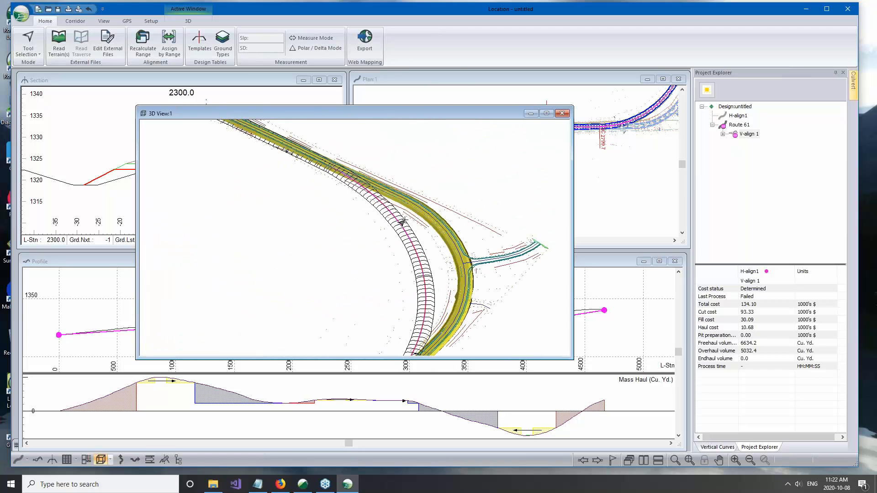
scroll(341, 186, down, 2)
scroll(356, 221, down, 3)
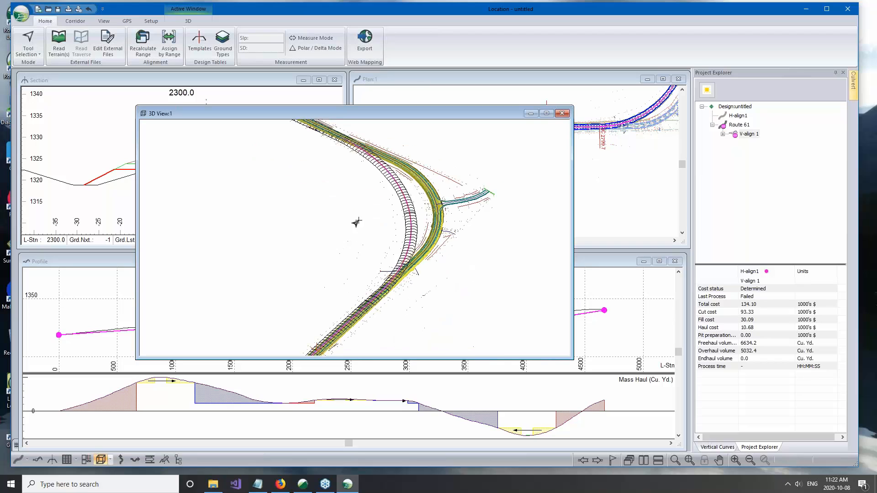
click(531, 114)
- Hide the background features in the Plan window and check the station and offset of the curve's slope stake line
scroll(422, 130, up, 3)
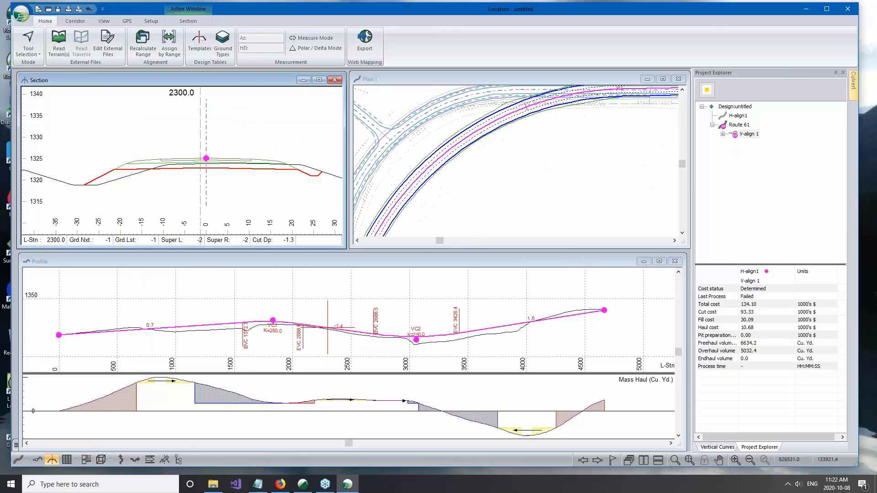
scroll(493, 147, up, 1)
scroll(493, 147, up, 1)
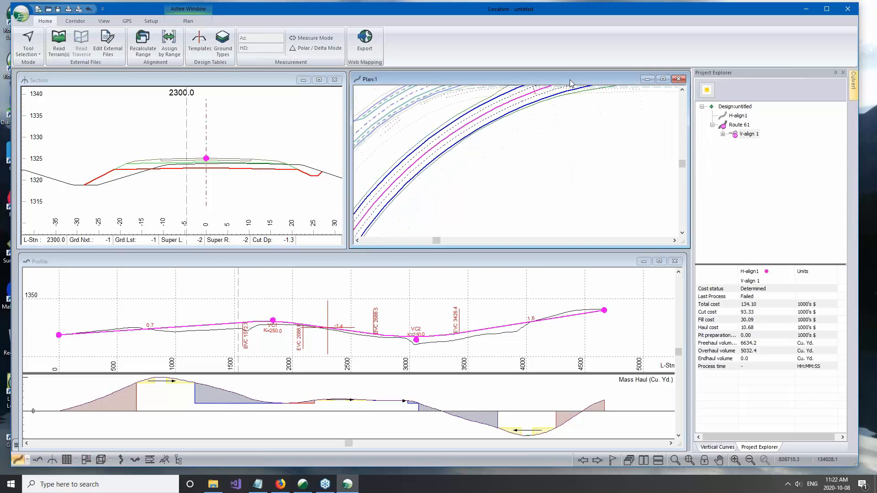
double_click(554, 81)
right_click(508, 265)
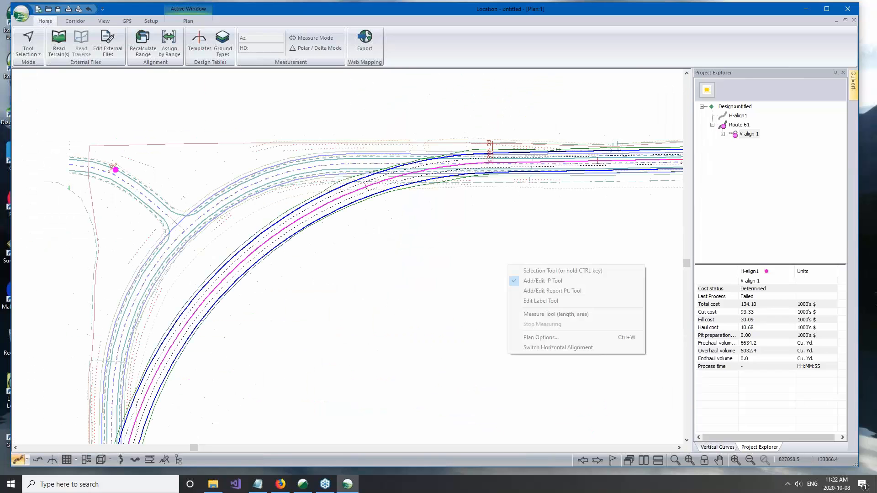
click(561, 337)
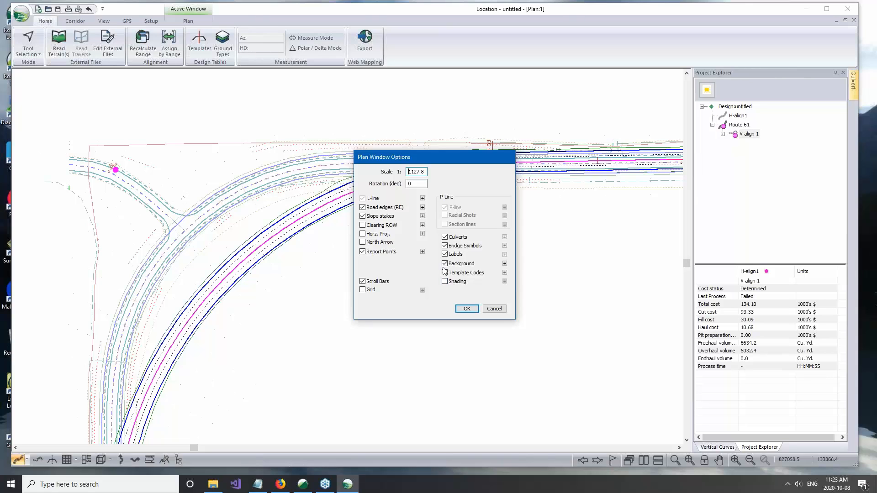
click(464, 308)
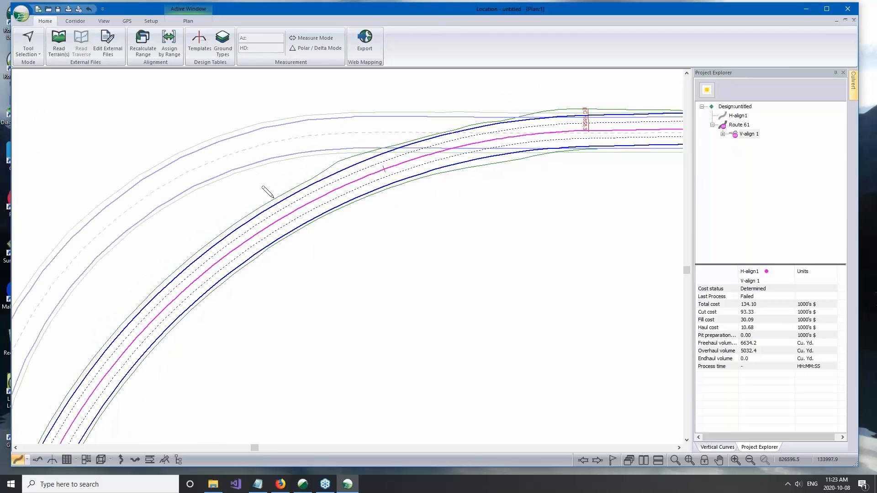
mouse_move(273, 196)
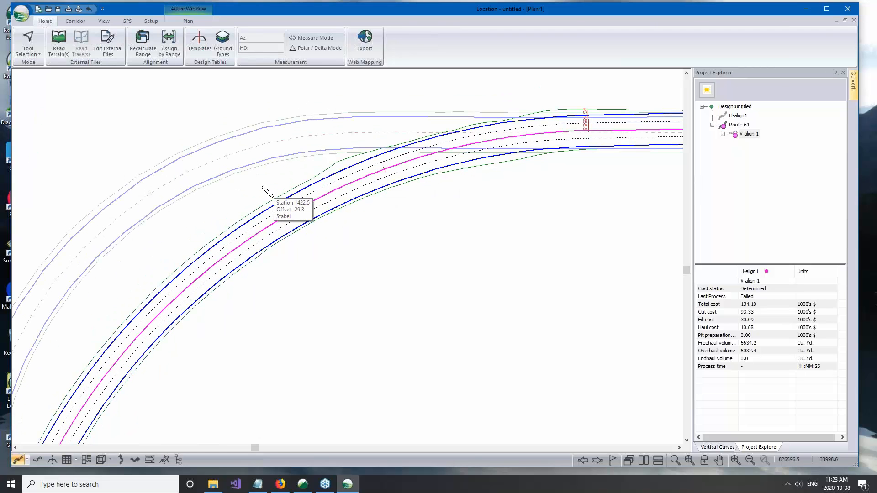
click(845, 23)
- Switch the Plan window to the Selection Tool and make station 1380.0 on Route 61's curve the current cross-section
right_click(420, 199)
click(466, 200)
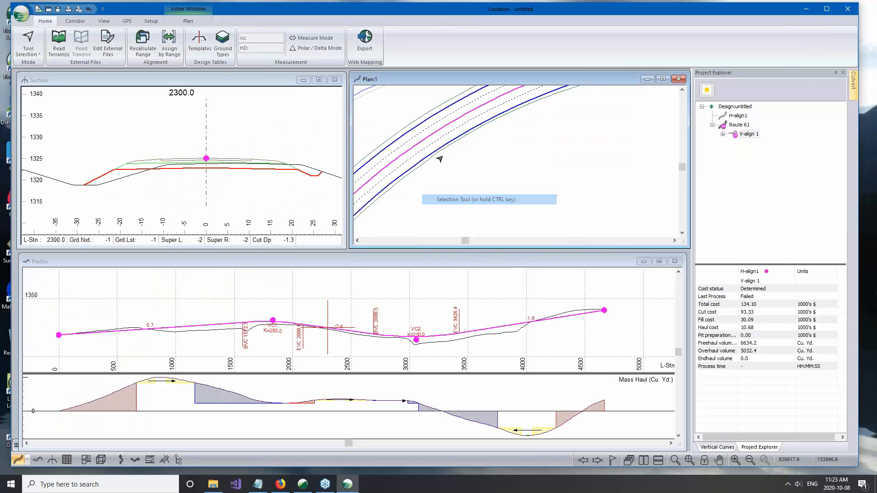
click(432, 140)
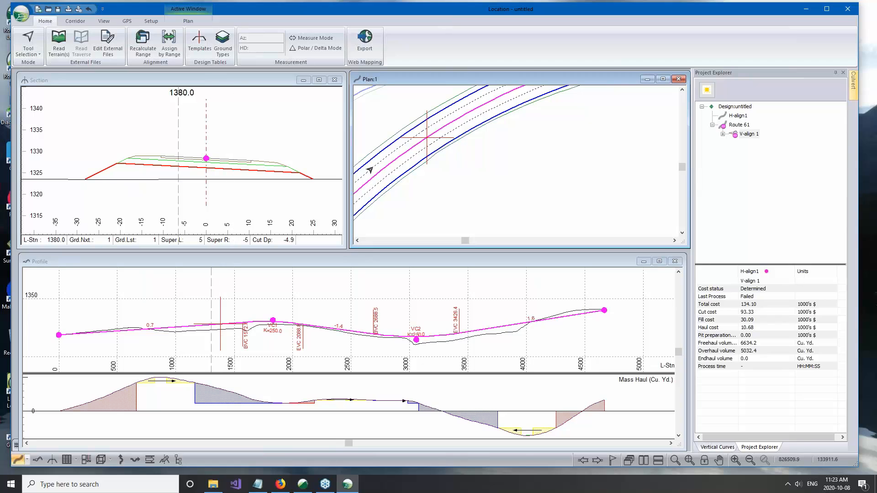
- Examine the slope stake and road edge lines along Route 61's curve in plan, comparing them with the existing road and the current cross-section
middle_drag(436, 155, 496, 179)
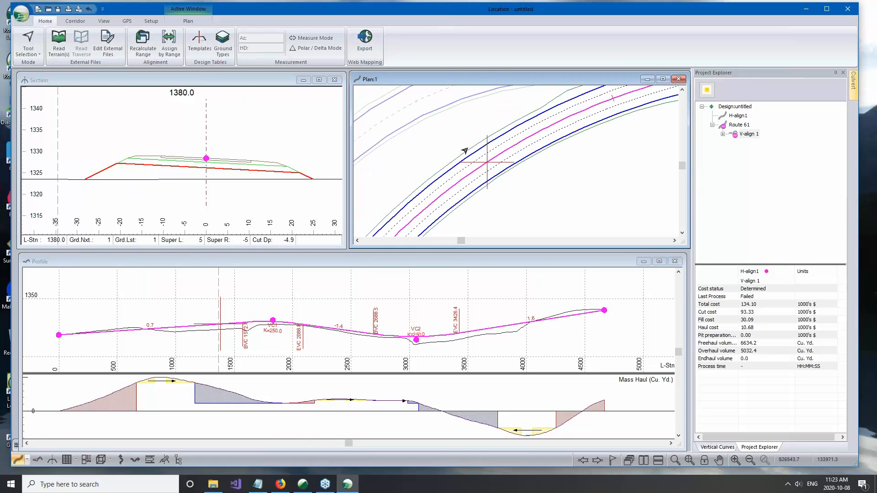
mouse_move(467, 151)
mouse_move(496, 179)
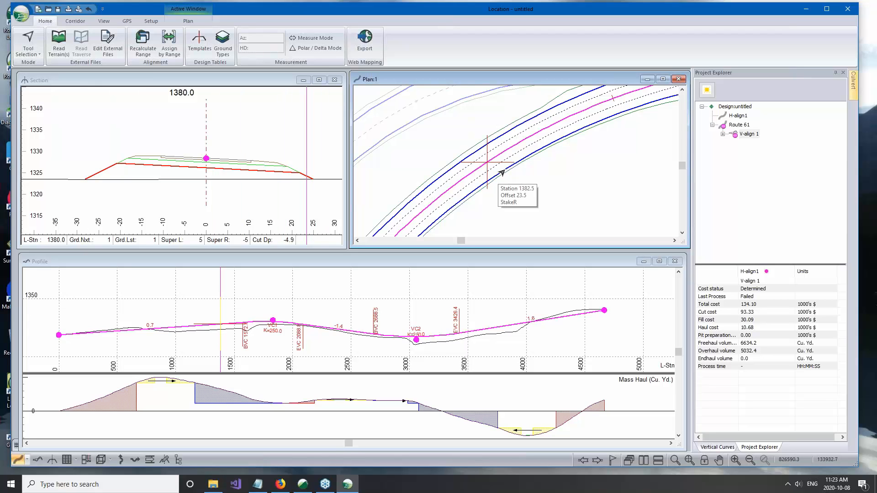
middle_drag(566, 162, 528, 177)
scroll(515, 172, down, 2)
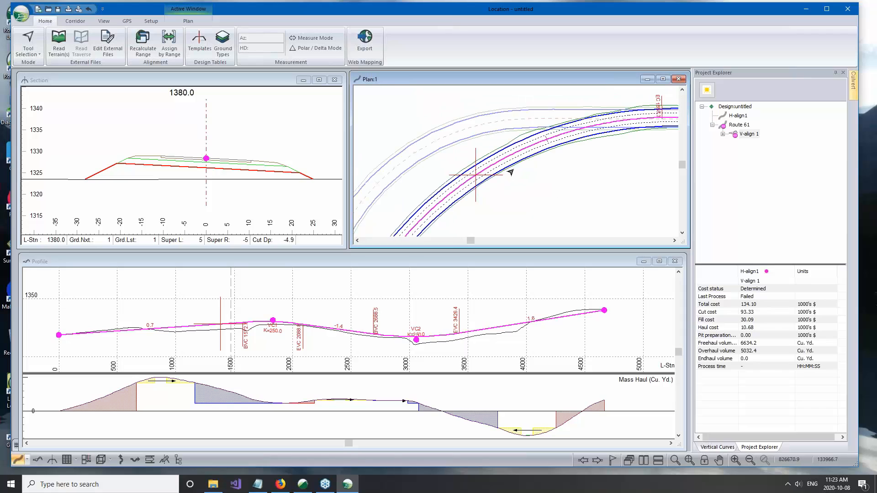
scroll(563, 143, up, 1)
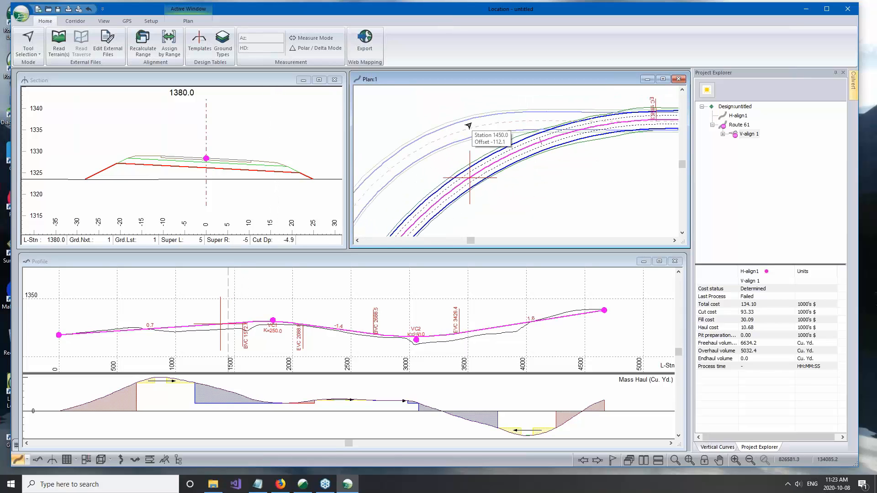
middle_drag(559, 135, 403, 199)
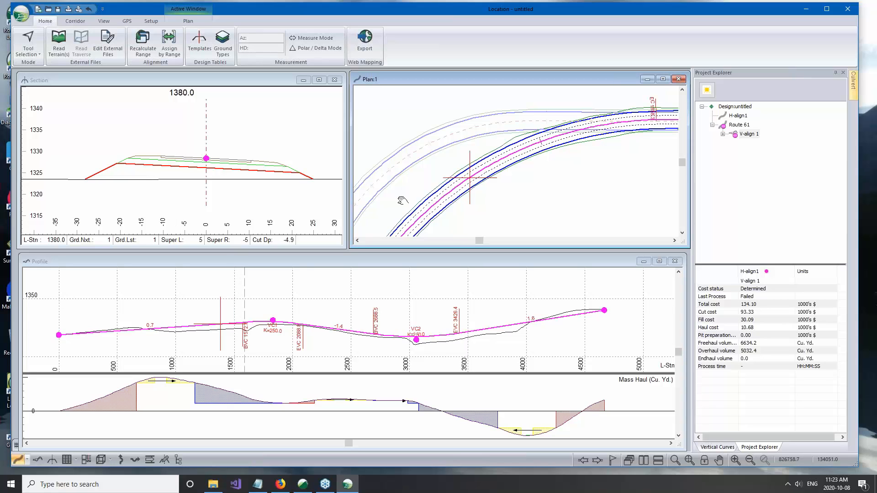
middle_drag(600, 191, 551, 137)
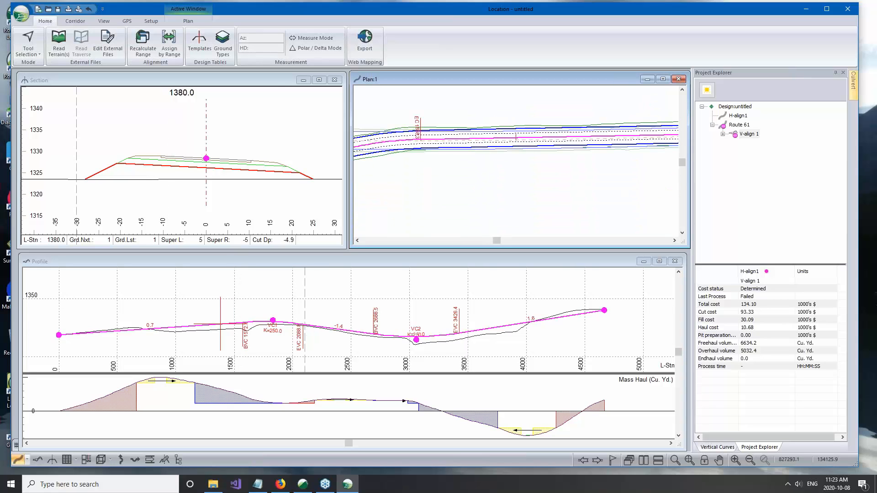
middle_drag(419, 188, 497, 149)
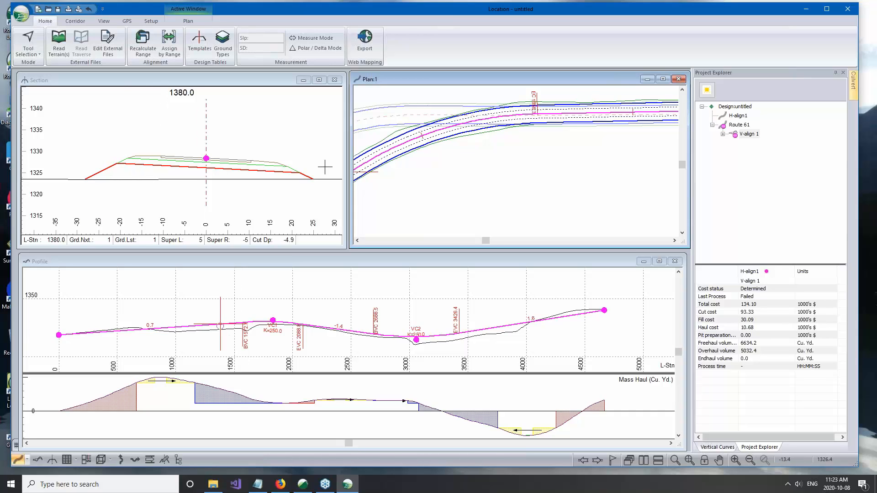
scroll(408, 128, up, 2)
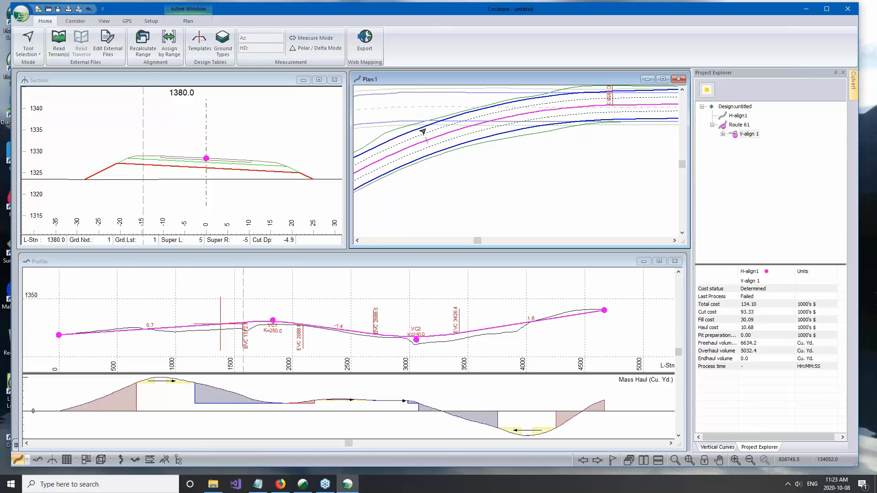
scroll(424, 133, up, 1)
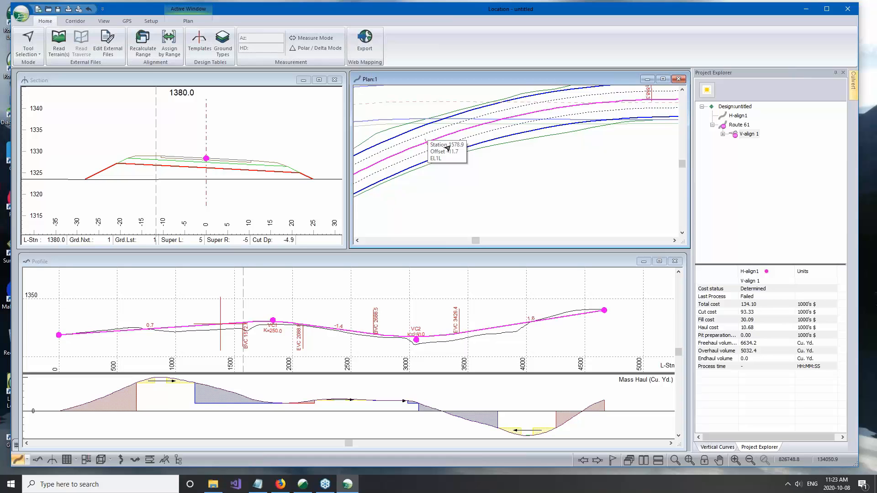
scroll(559, 176, down, 3)
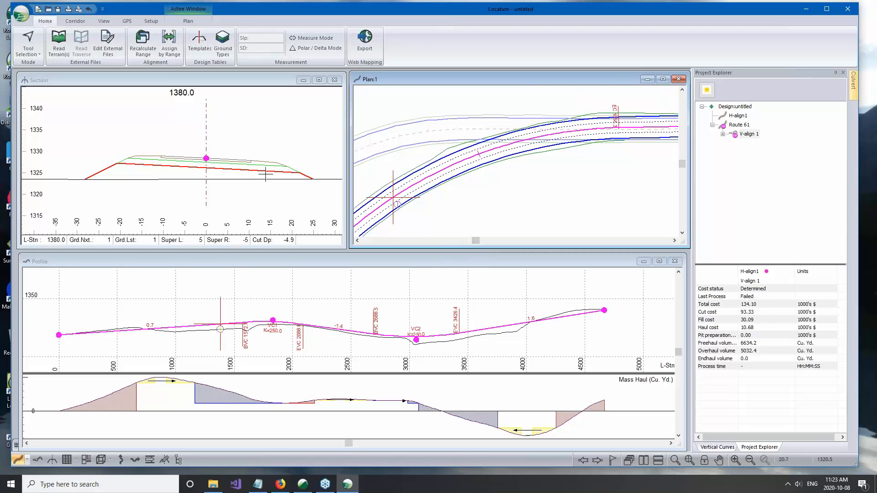
middle_drag(407, 285, 437, 274)
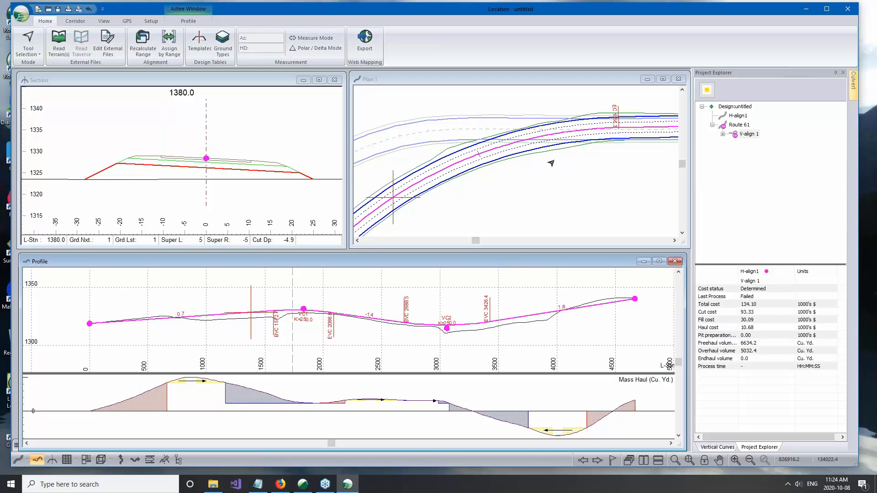
- Set up saving the design as an AutoCAD drawing (*.dwg) named design_route61, review the DWG/DXF export options, and cancel the export
click(21, 14)
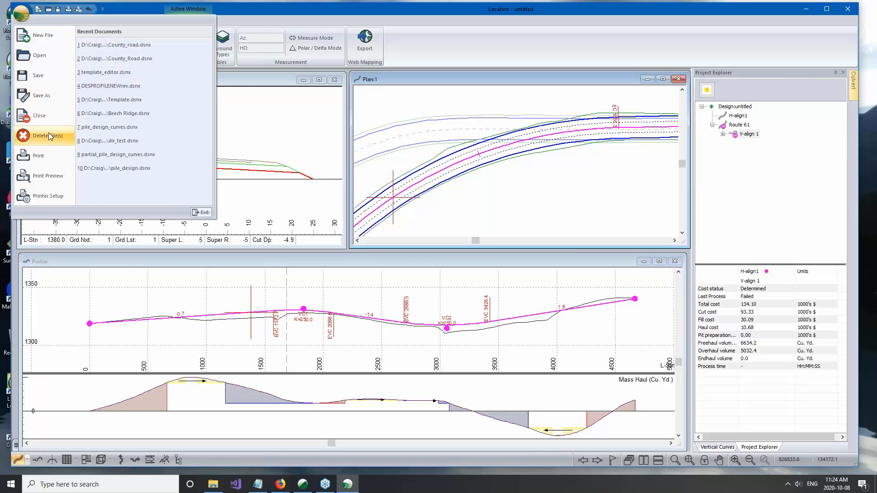
click(45, 97)
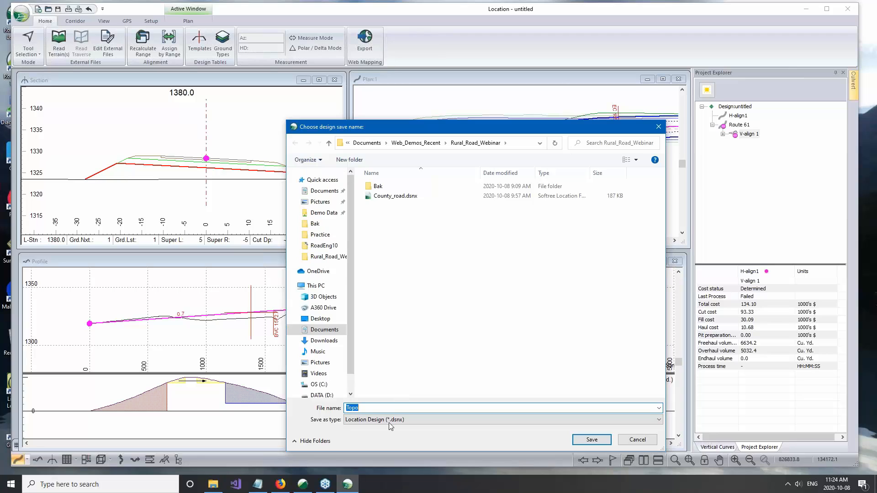
click(387, 419)
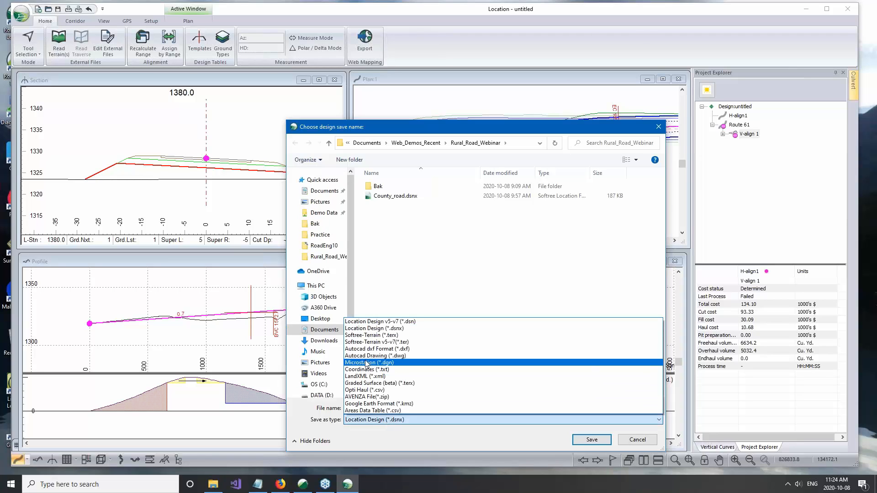
click(366, 356)
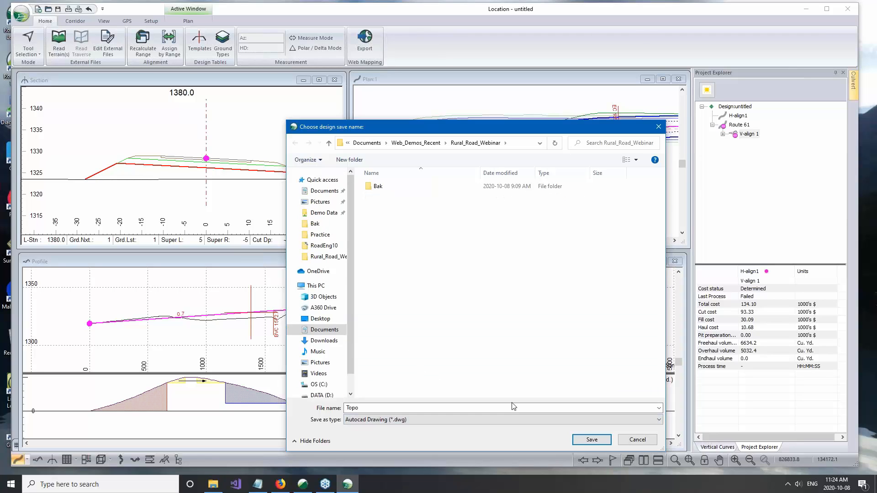
click(365, 407)
text(design_route61)
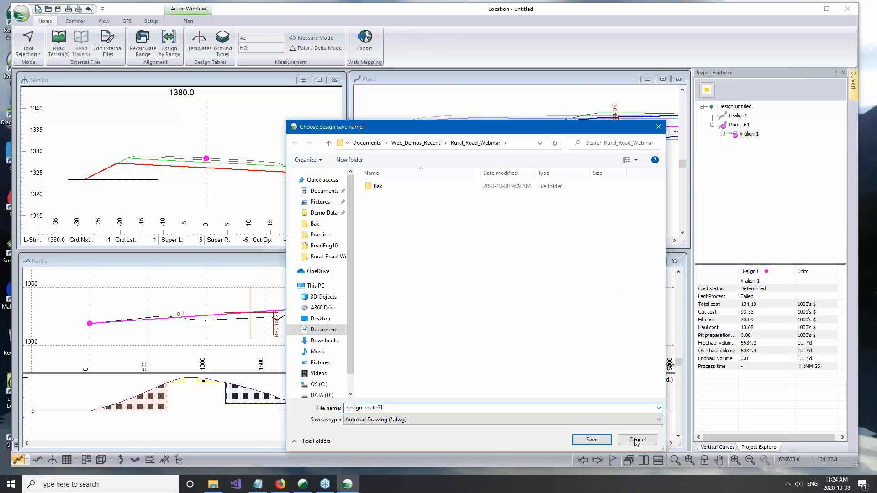
click(591, 439)
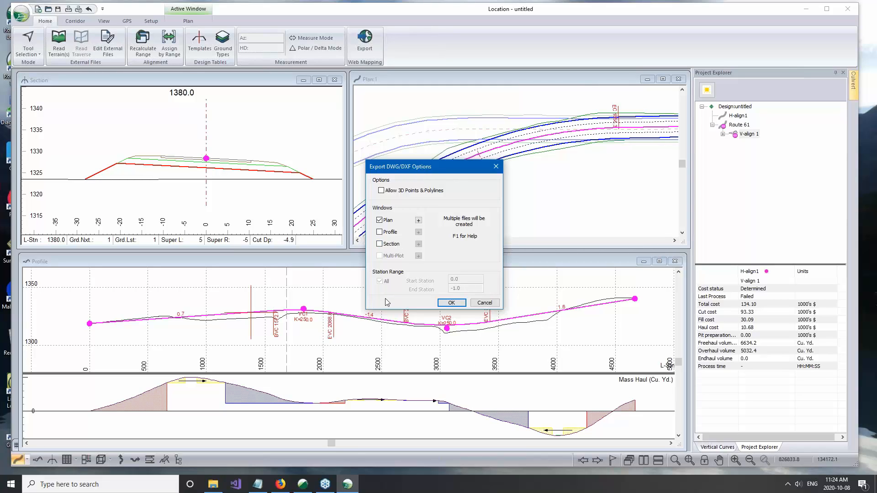
click(494, 304)
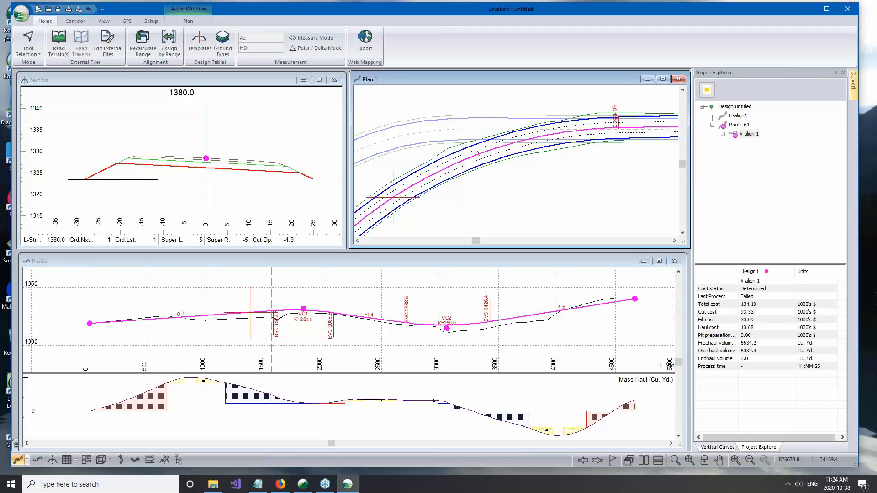
- Preview the printout of the Plan:1 window and close the preview
click(21, 14)
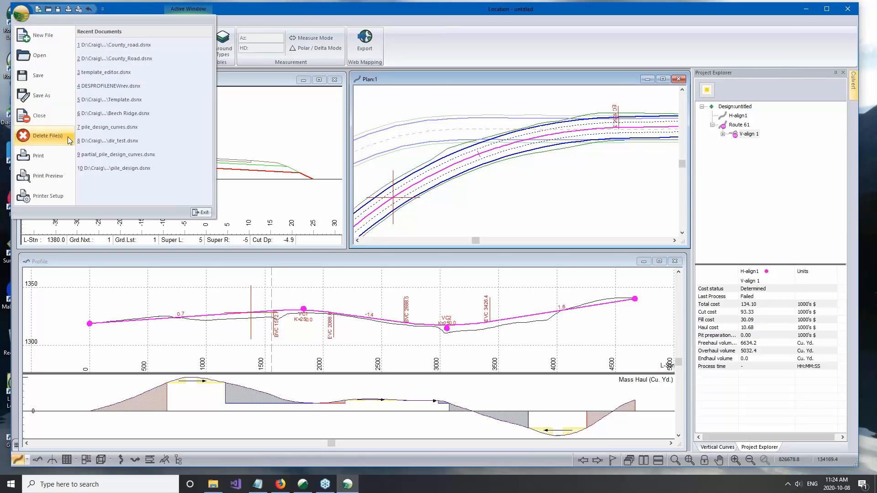
click(45, 176)
click(437, 260)
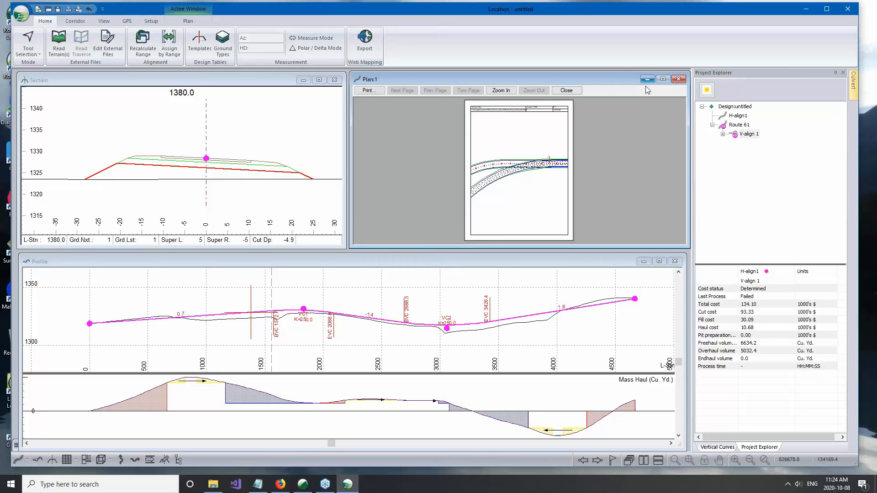
click(676, 81)
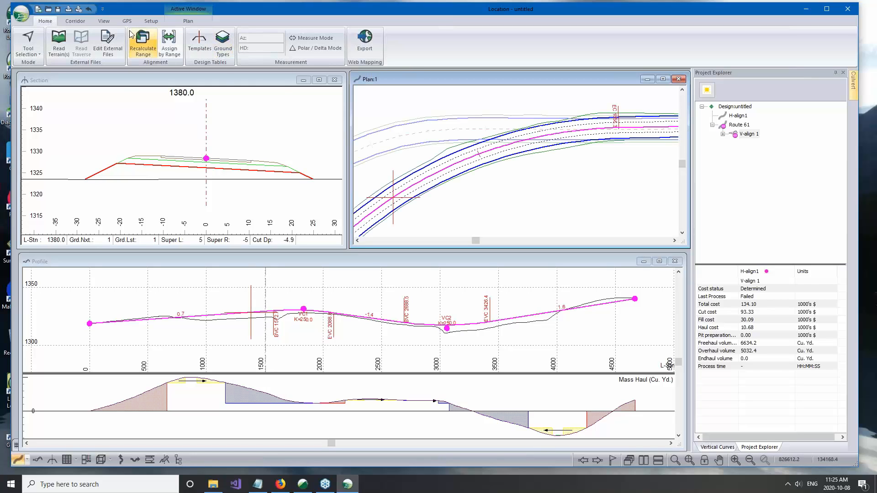
- Open the Multi-Plot window, add a Plan:1 sub-view and enlarge it across the upper part of the page
click(88, 461)
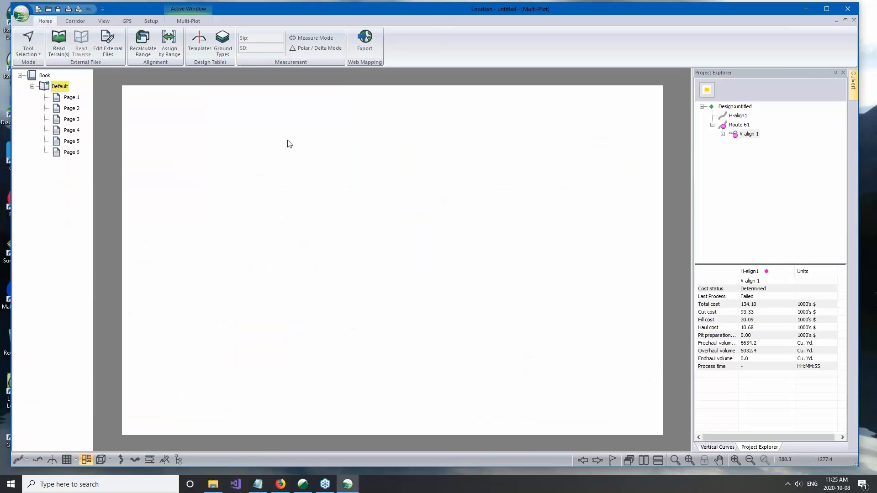
right_click(241, 137)
mouse_move(290, 162)
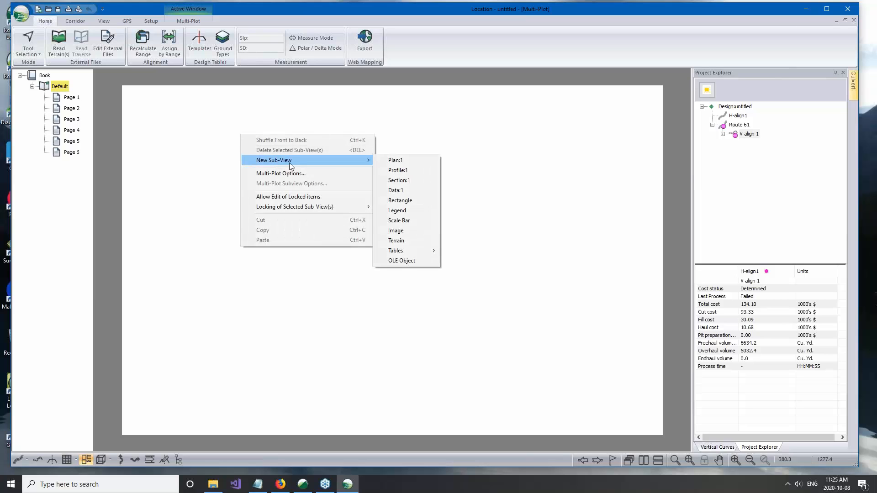
click(414, 164)
drag(418, 234, 312, 169)
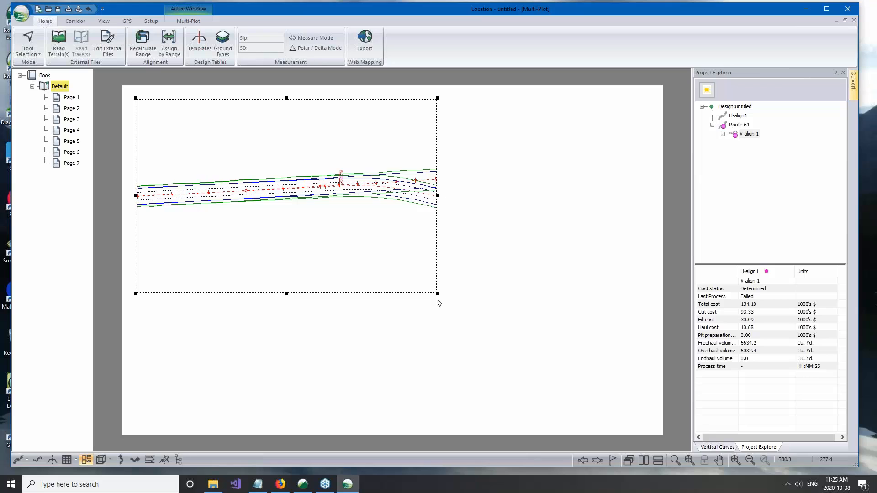
drag(439, 302, 660, 328)
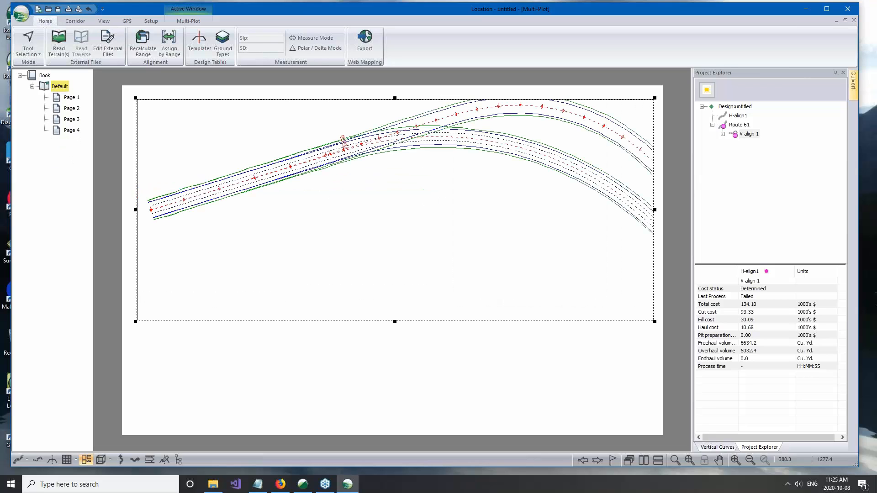
- Set the page size to Size B, then shift the plan sub-view slightly and shorten it to a strip along the page's upper edge
click(188, 23)
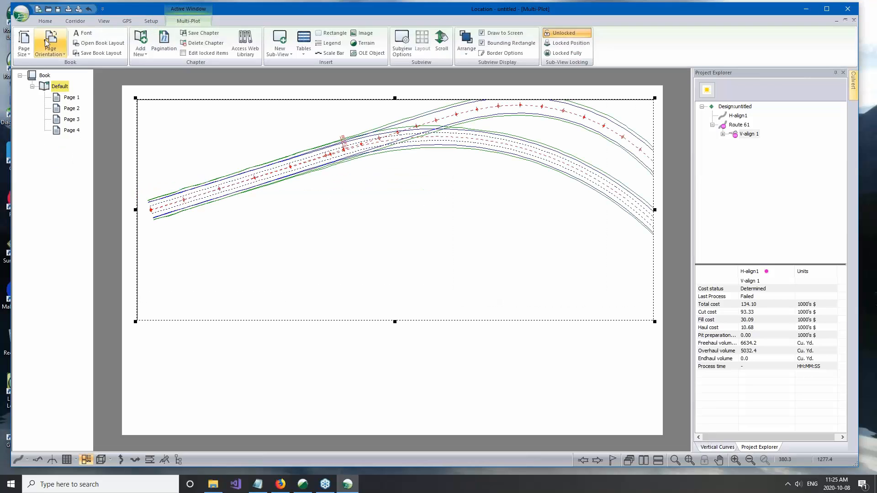
click(24, 40)
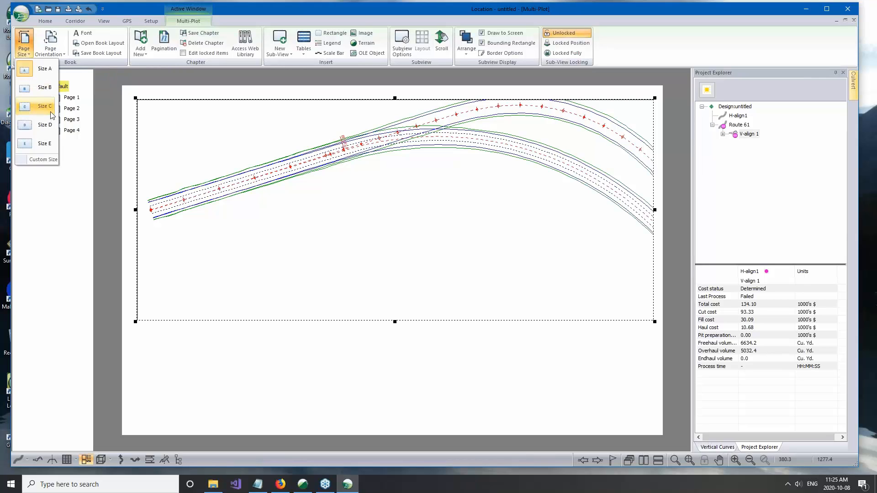
click(44, 87)
drag(416, 203, 409, 208)
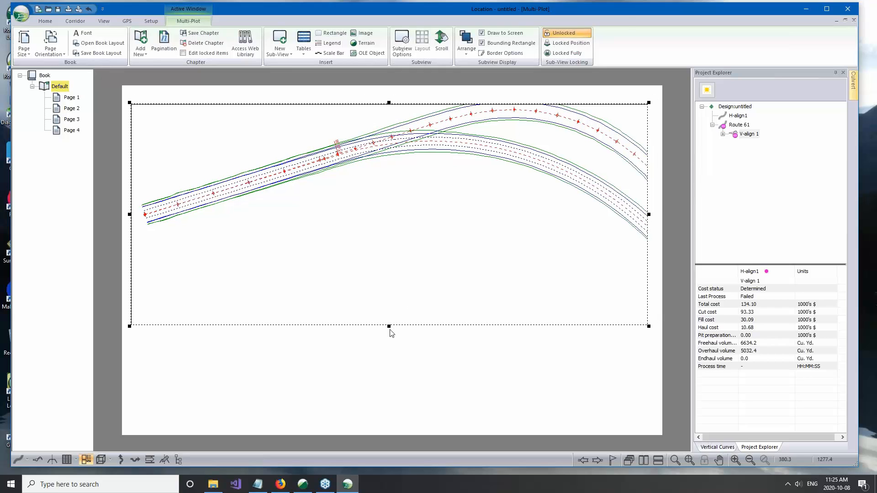
drag(389, 327, 399, 228)
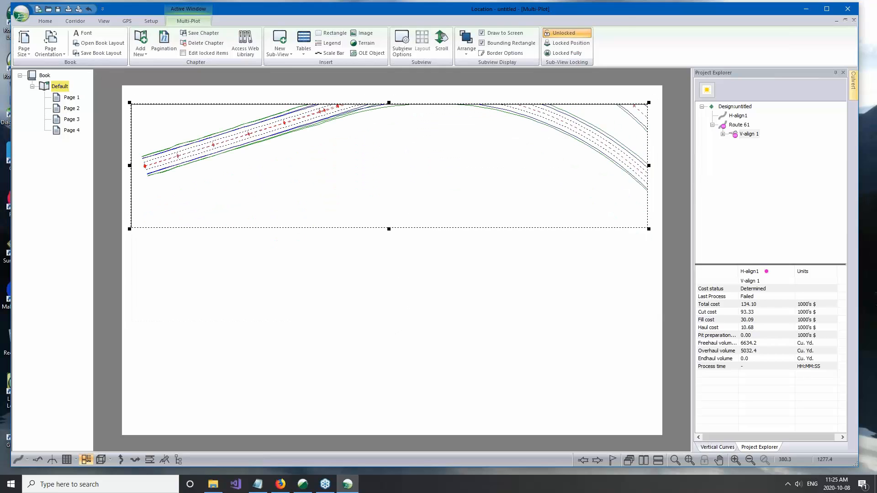
- Add a Profile:1 sub-view and place it directly below the plan sub-view on the page
right_click(406, 294)
mouse_move(432, 318)
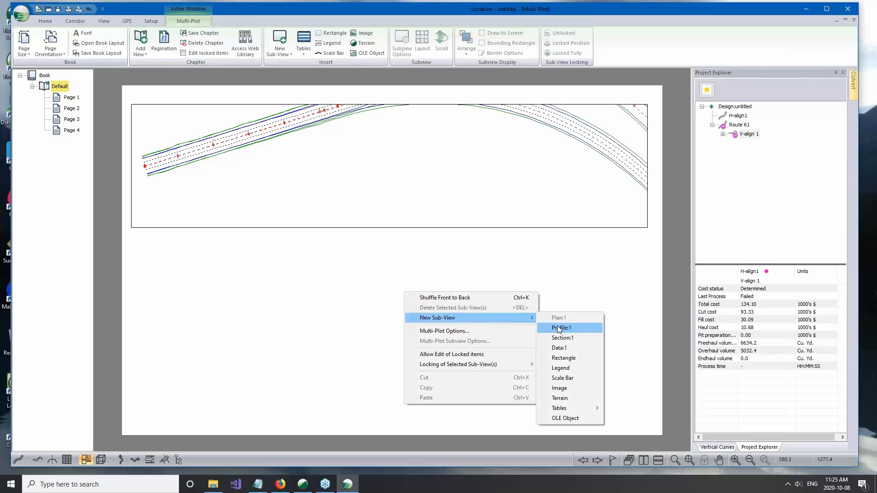
click(562, 327)
drag(458, 273, 360, 340)
click(498, 284)
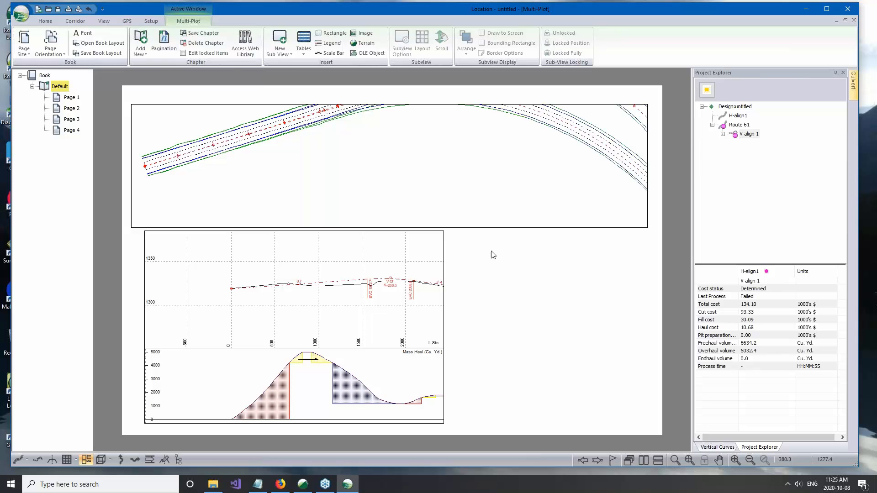
right_click(529, 257)
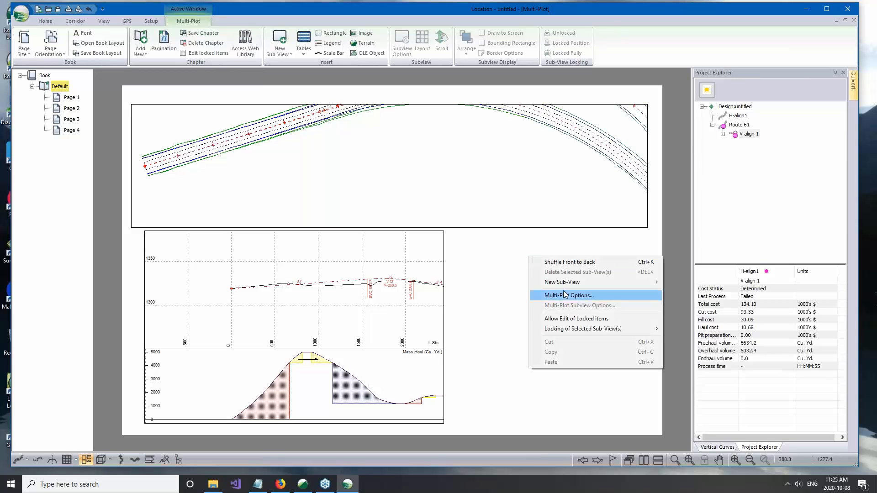
mouse_move(561, 286)
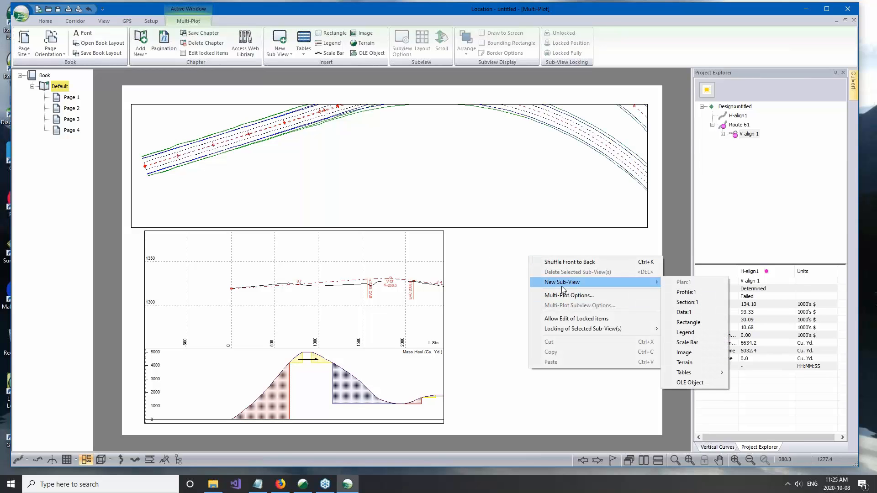
click(505, 305)
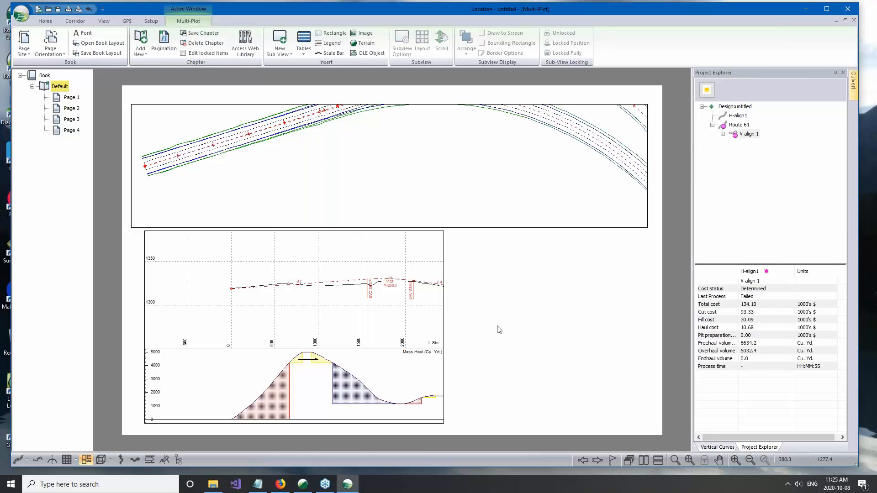
- Delete the profile and plan sub-views from the page
drag(512, 431, 128, 95)
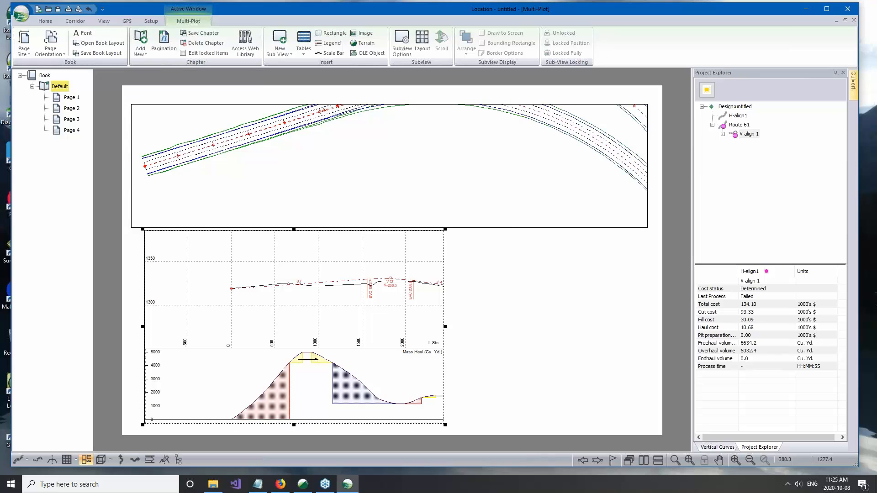
key(Delete)
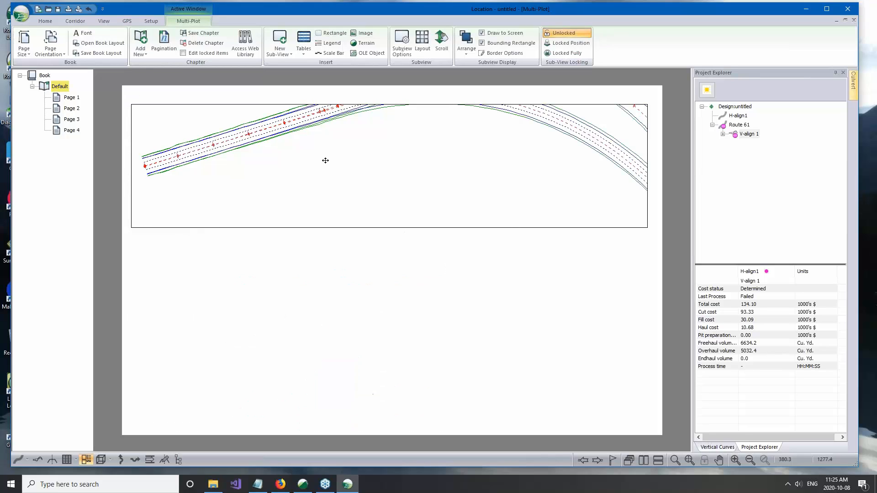
drag(295, 141, 323, 134)
key(Delete)
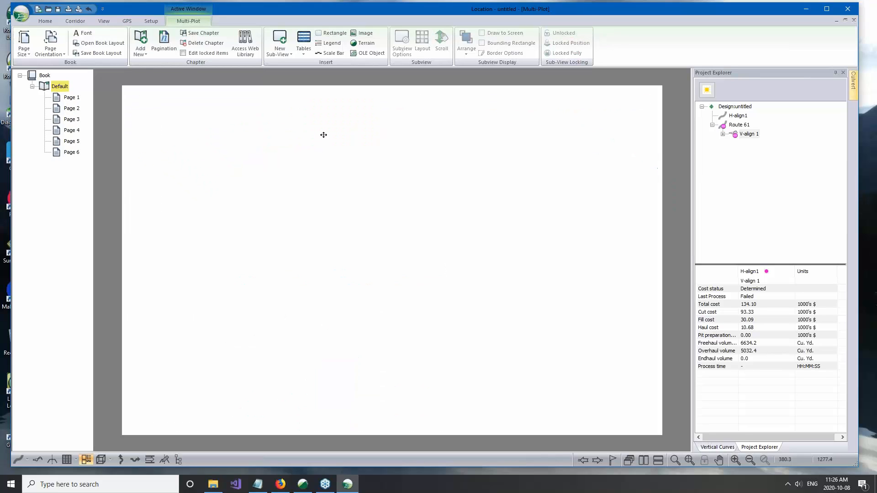
- Replace the current layout with the book layout file ConstructionDoc.blt
click(86, 46)
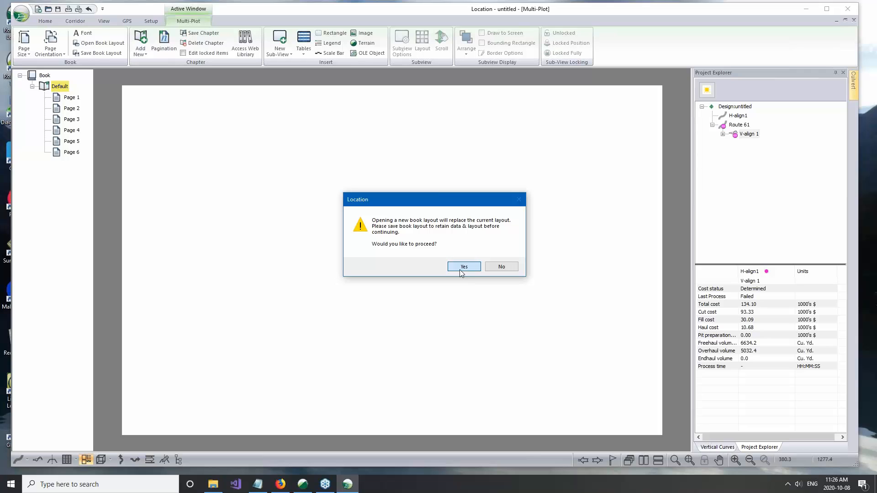
click(463, 267)
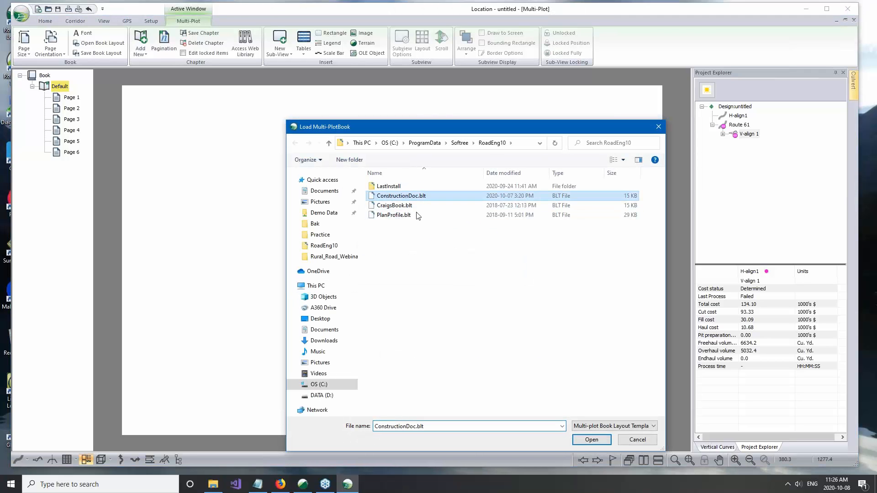
click(591, 439)
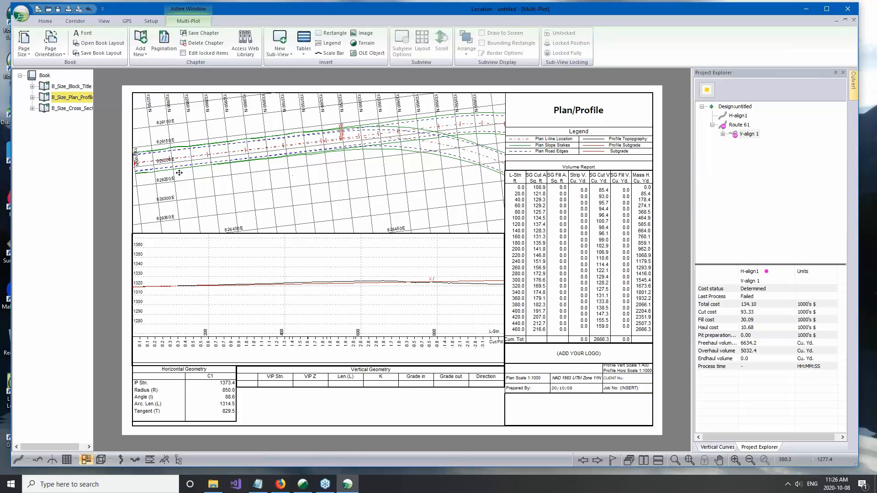
- Review the title block page and the sheets of the B-size plan/profile chapter
click(32, 97)
click(72, 87)
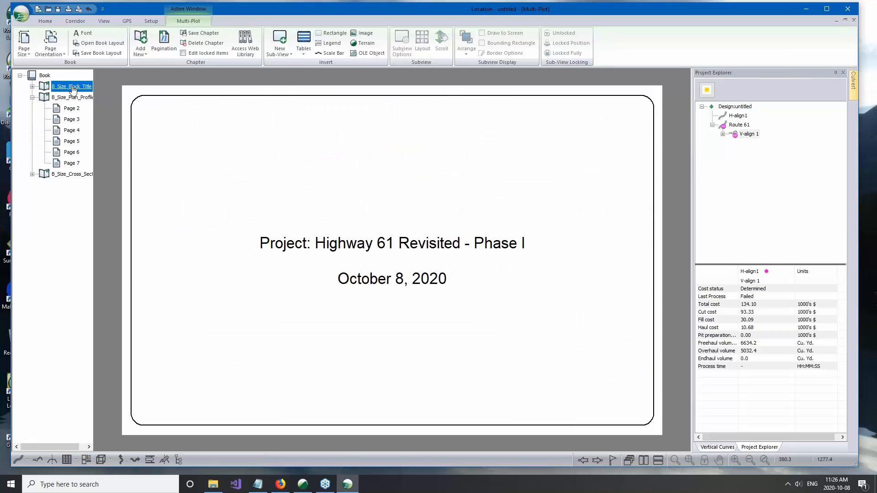
click(71, 109)
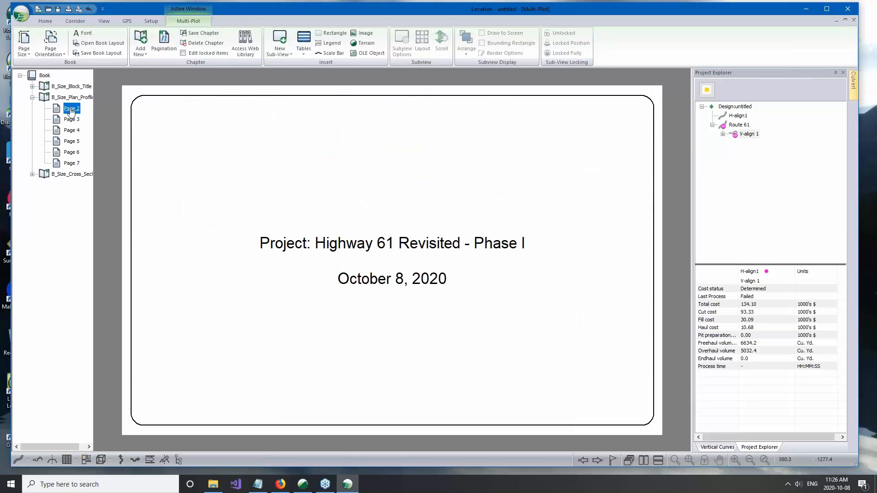
click(71, 130)
click(72, 141)
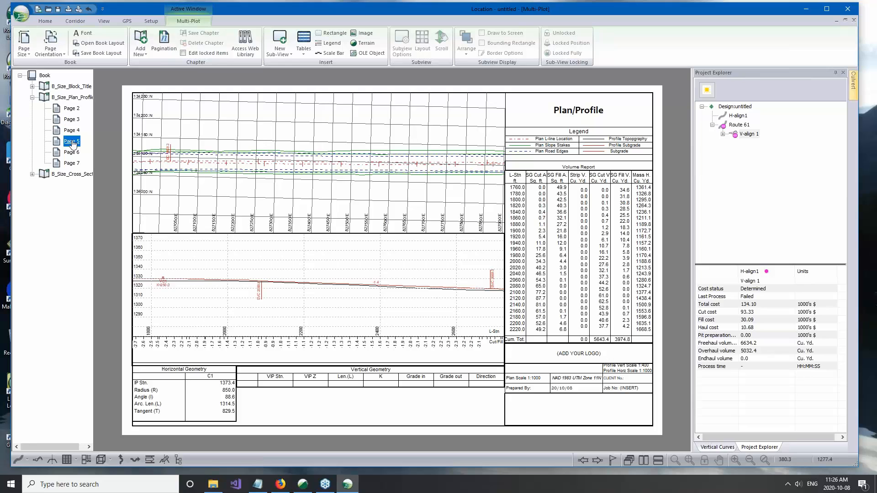
click(71, 152)
click(72, 164)
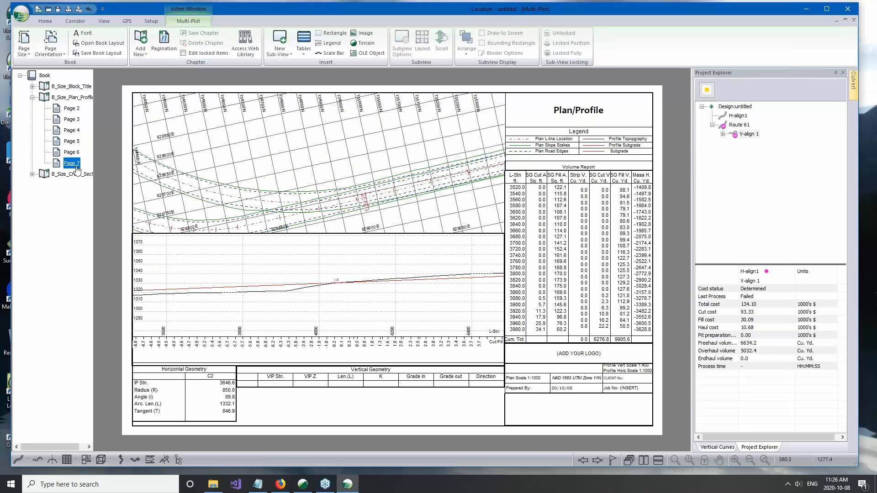
click(72, 142)
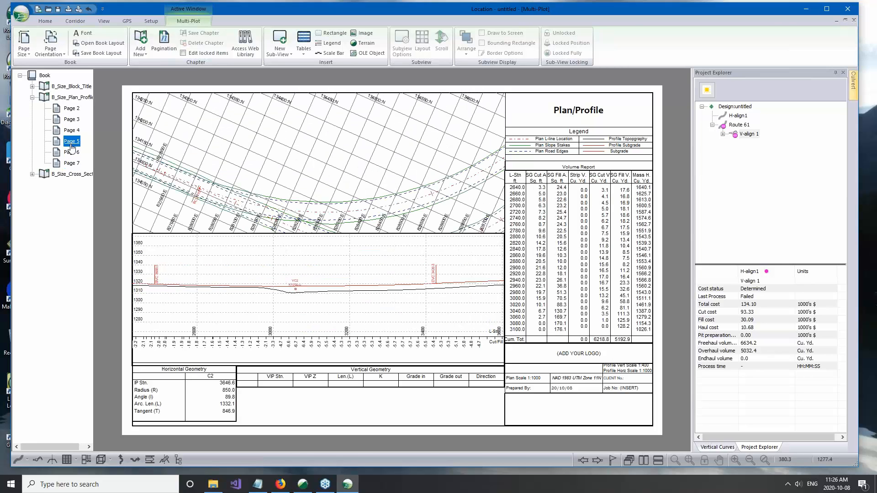
- Examine several sheets of the B-size cross-section chapter, including pages 9, 14 and 37
click(33, 174)
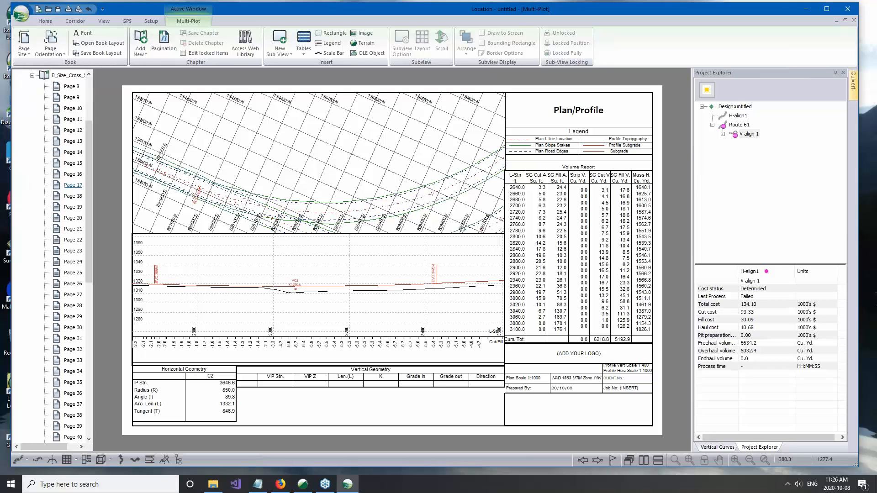
click(69, 88)
click(71, 97)
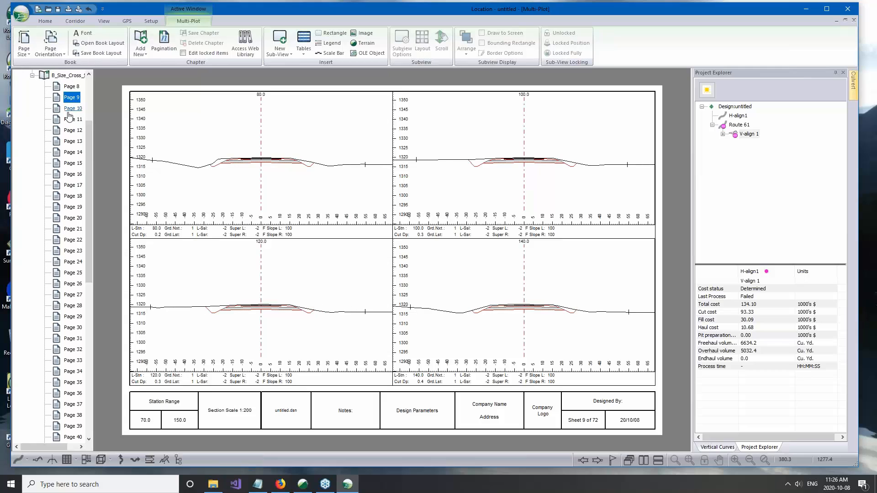
click(70, 110)
click(71, 119)
click(71, 152)
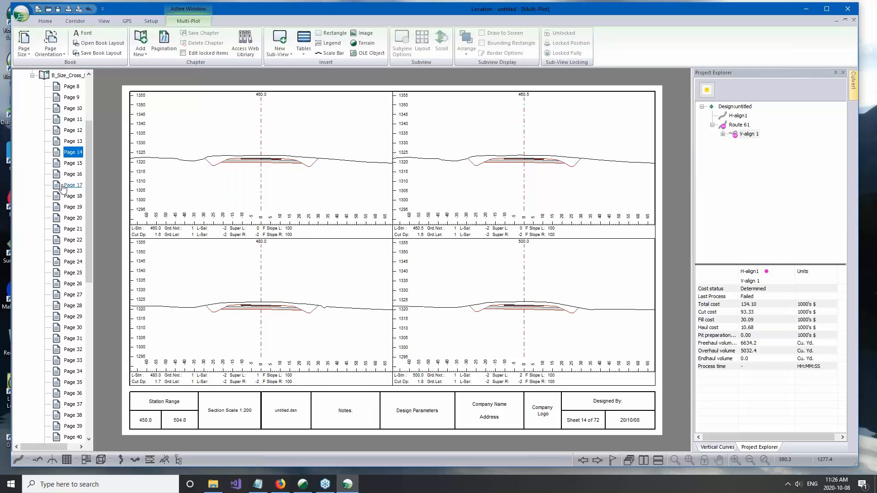
click(77, 405)
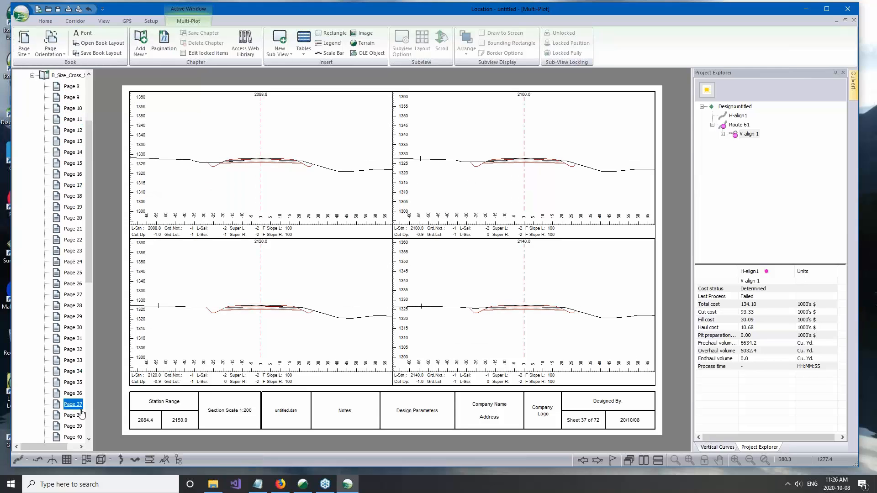
- Collapse the plan/profile and cross-section chapters and minimize the Multi-Plot window to return to the design windows
drag(89, 268, 117, 181)
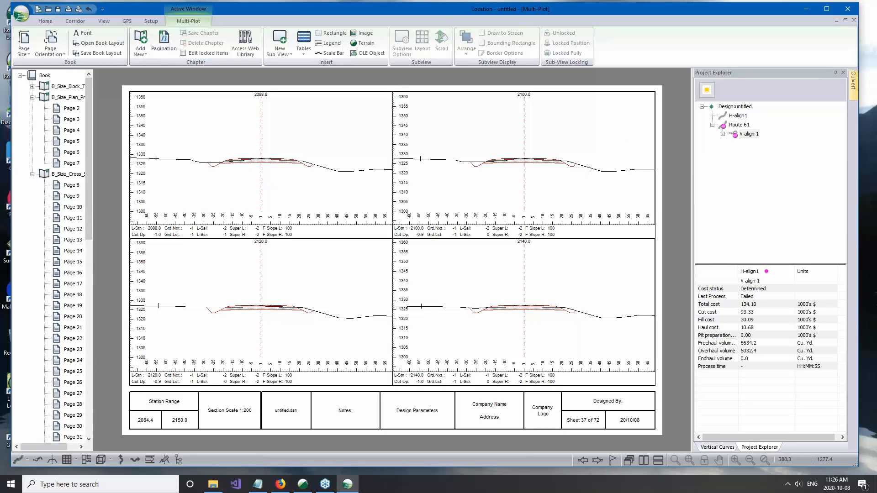
click(32, 98)
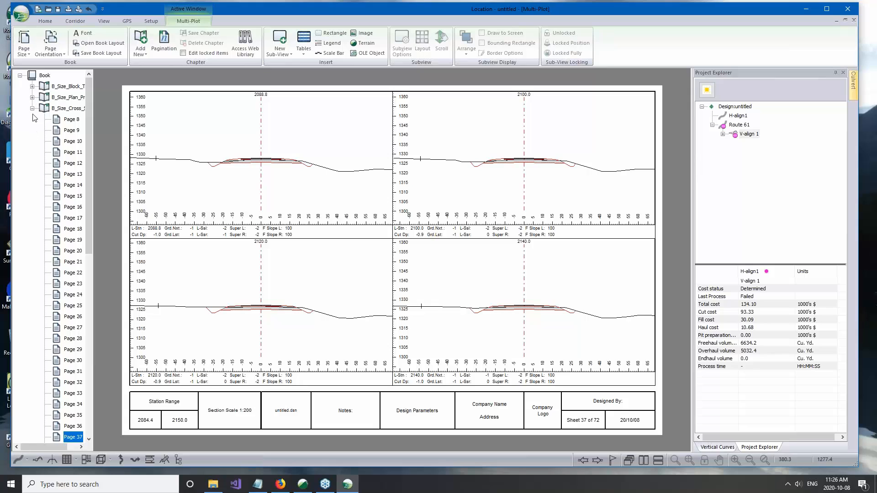
click(32, 108)
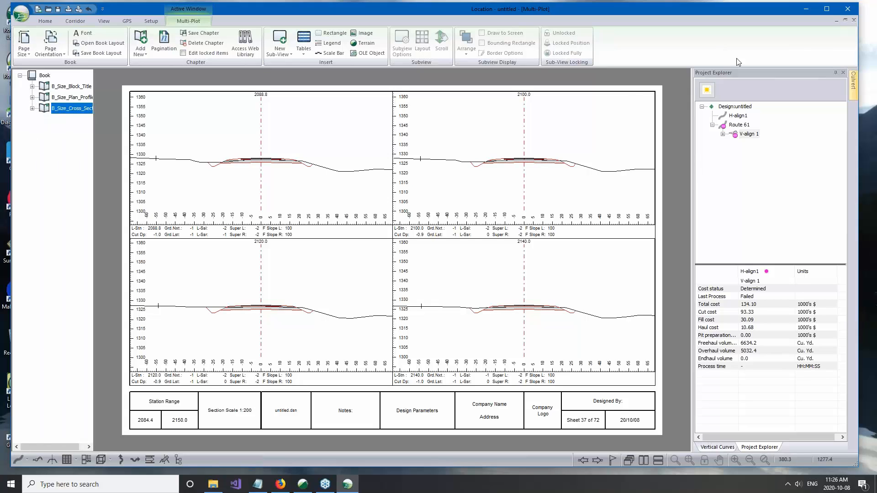
click(833, 20)
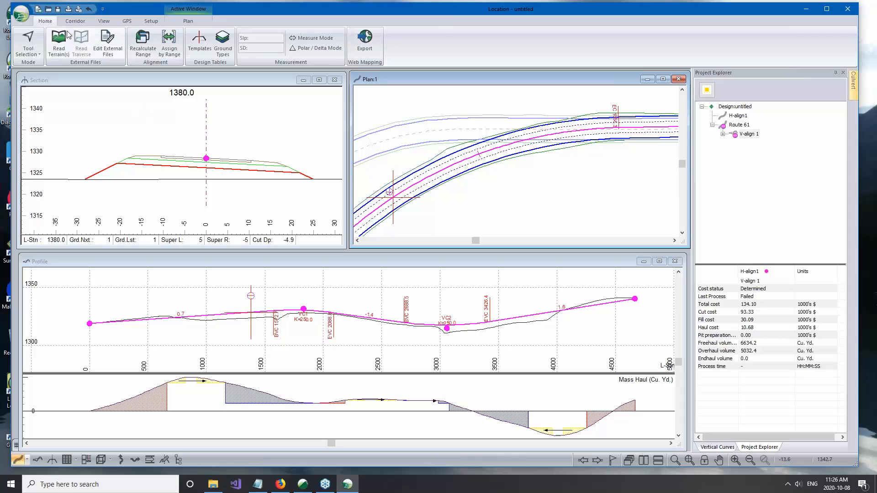
- Start exporting the road design to a LandXML file named Route61 in the Rural_Road_Webinar folder
click(20, 22)
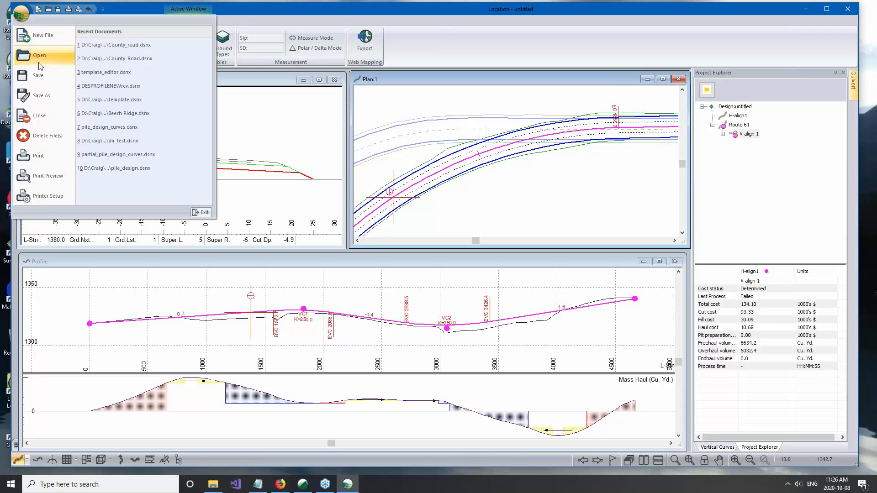
click(44, 93)
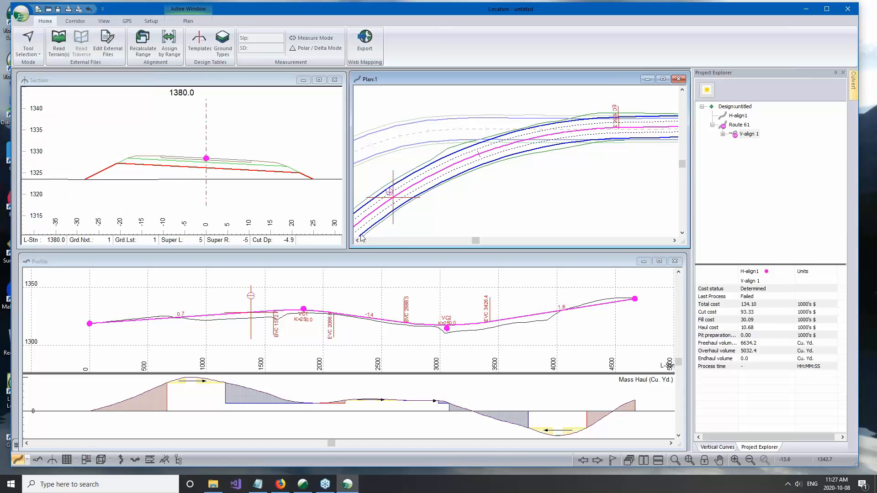
click(411, 418)
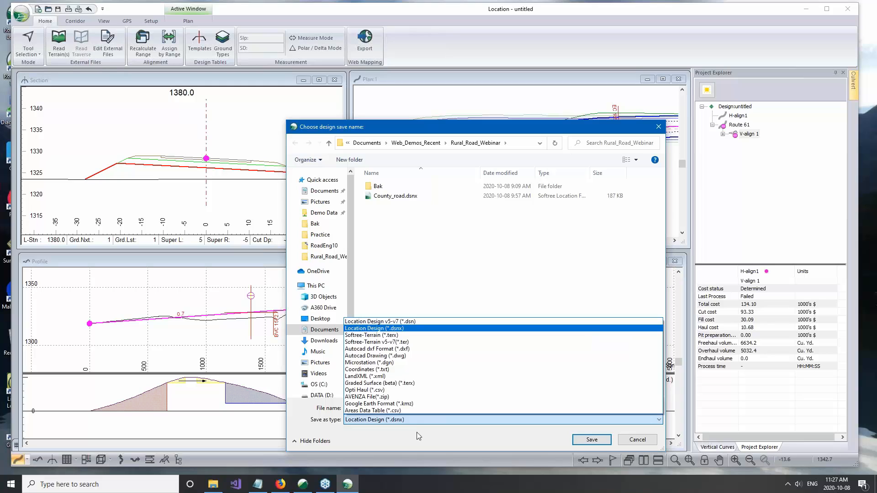
click(379, 375)
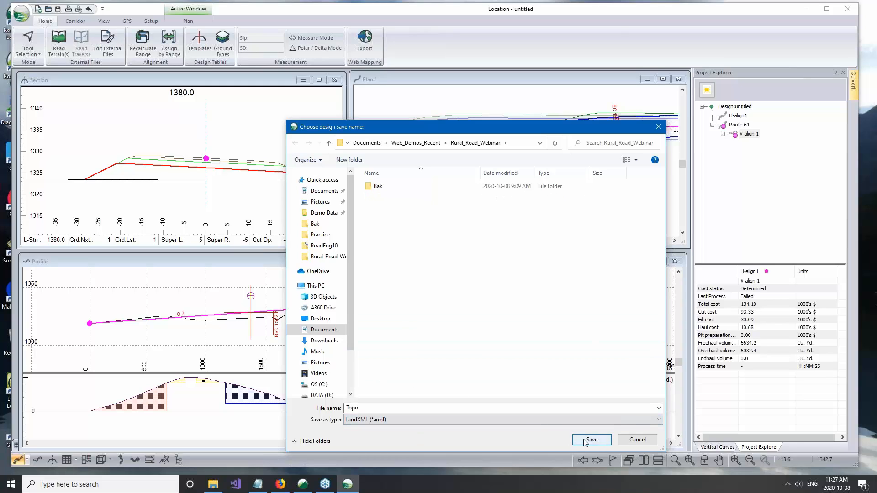
click(371, 407)
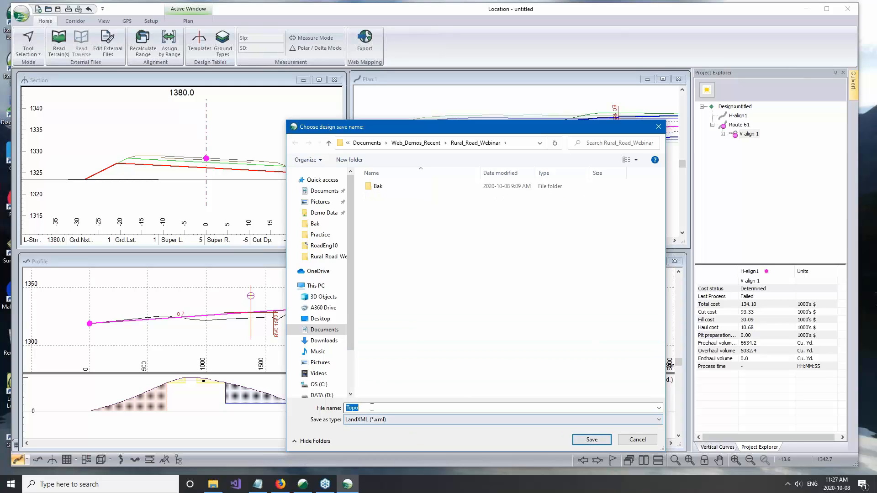
text(Route61)
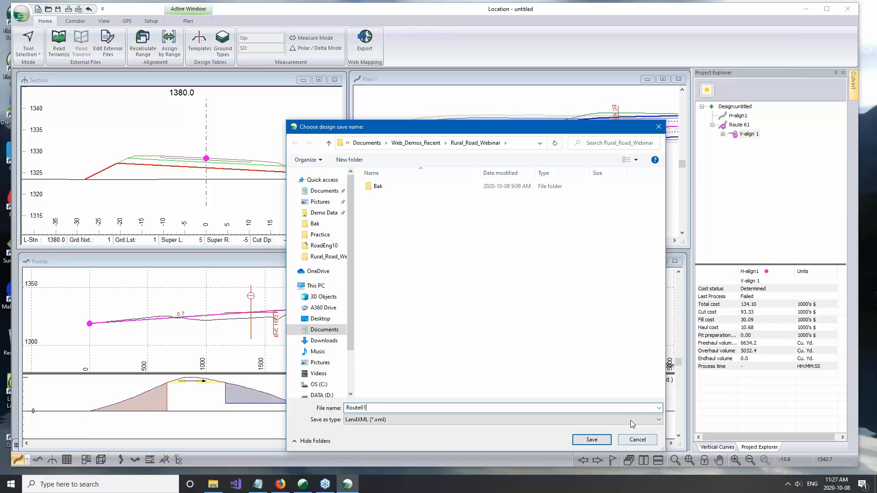
click(588, 442)
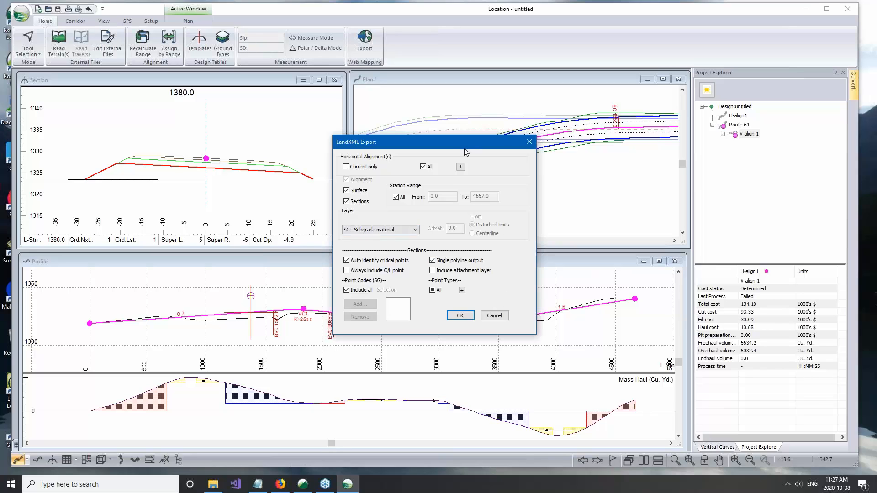
- Review the LandXML export options for alignments, surface and sections, and cancel the export
drag(461, 148, 398, 147)
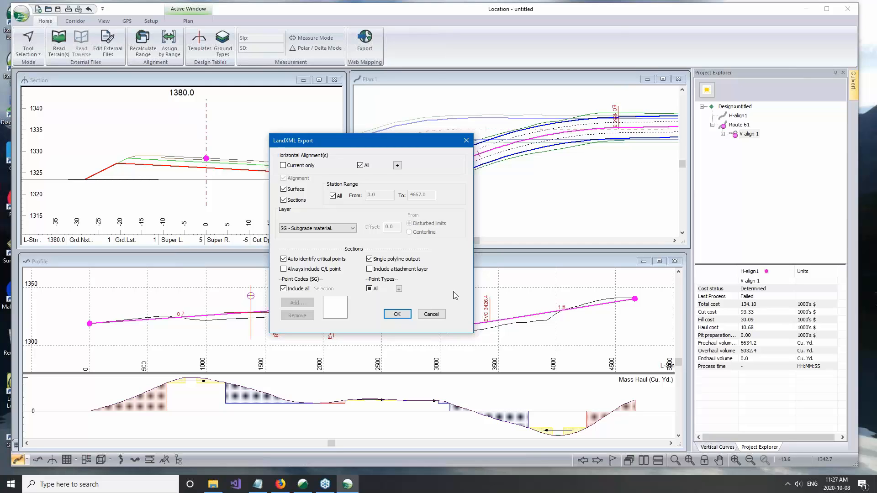
drag(365, 143, 377, 147)
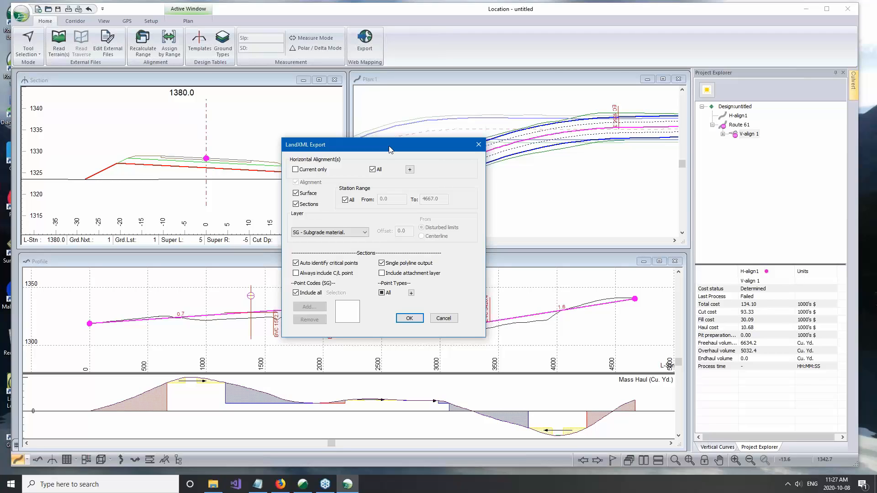
click(449, 321)
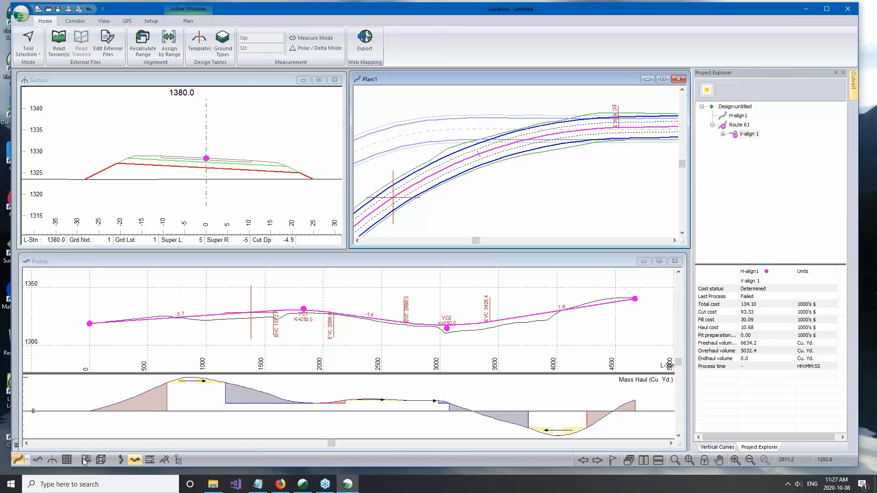
- Open the data window, enlarge it to show more stations, and copy its station volume data to the clipboard
click(67, 460)
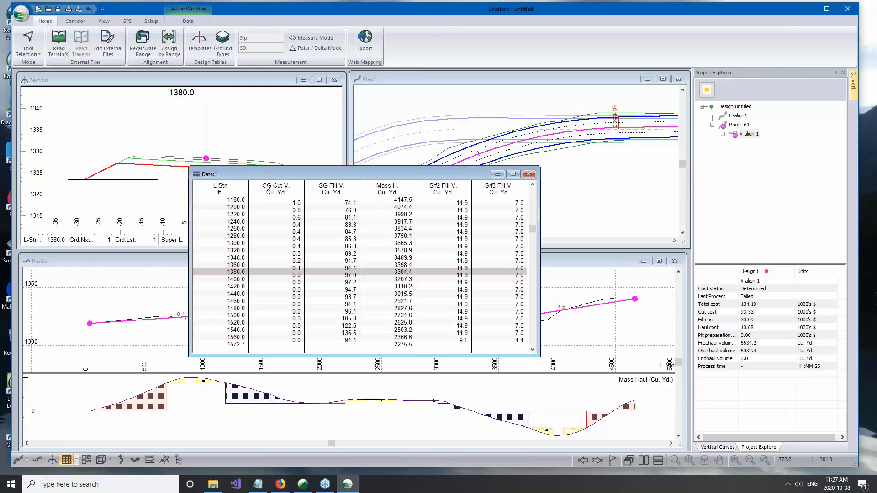
drag(269, 174, 267, 116)
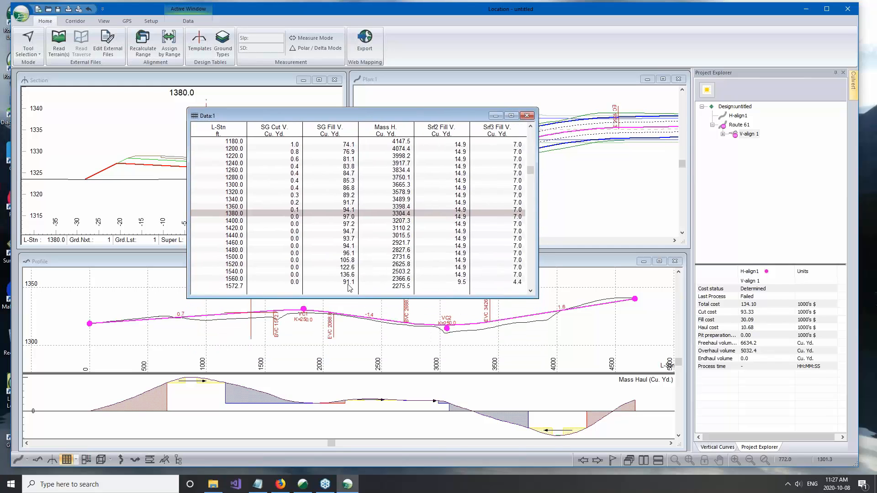
drag(346, 298, 346, 412)
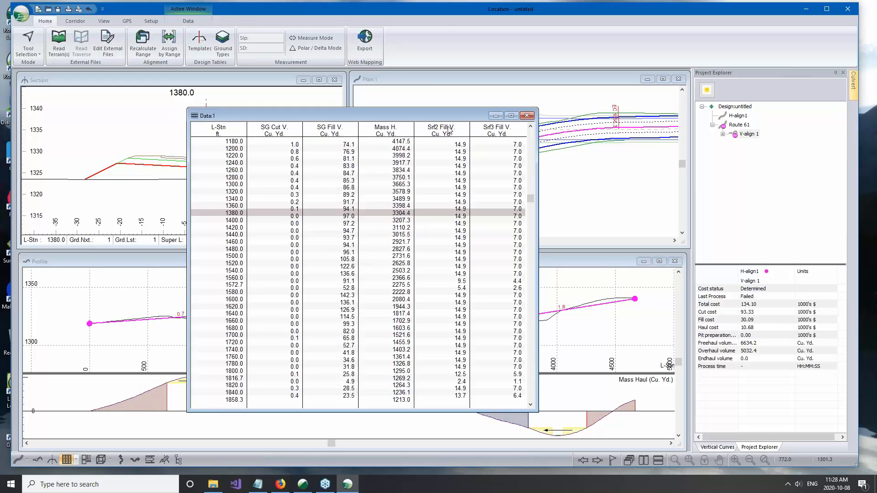
drag(530, 197, 530, 376)
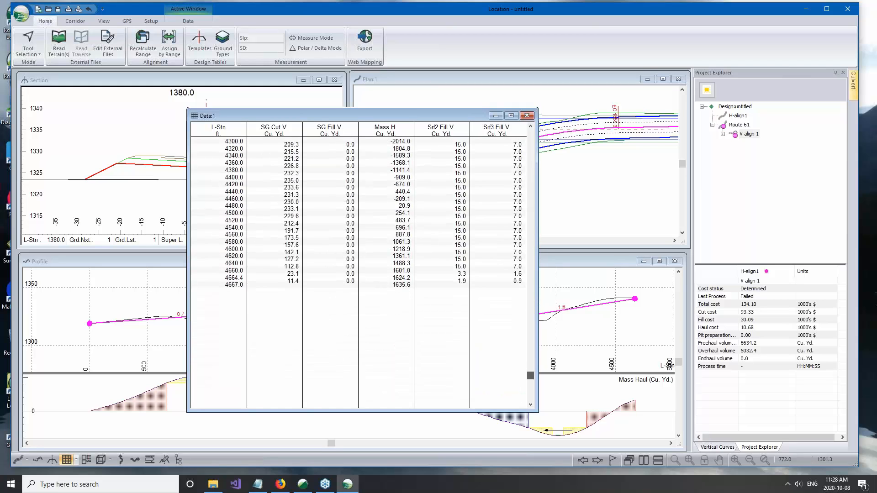
scroll(421, 251, up, 20)
right_click(421, 252)
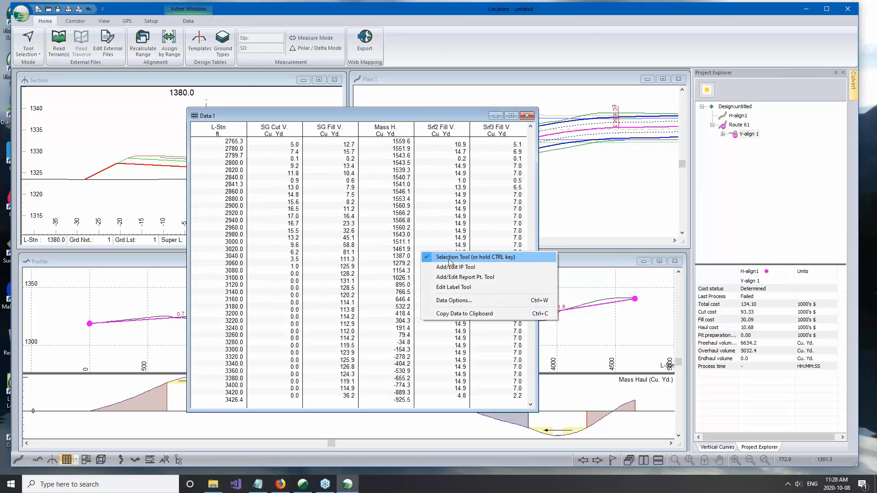
click(454, 313)
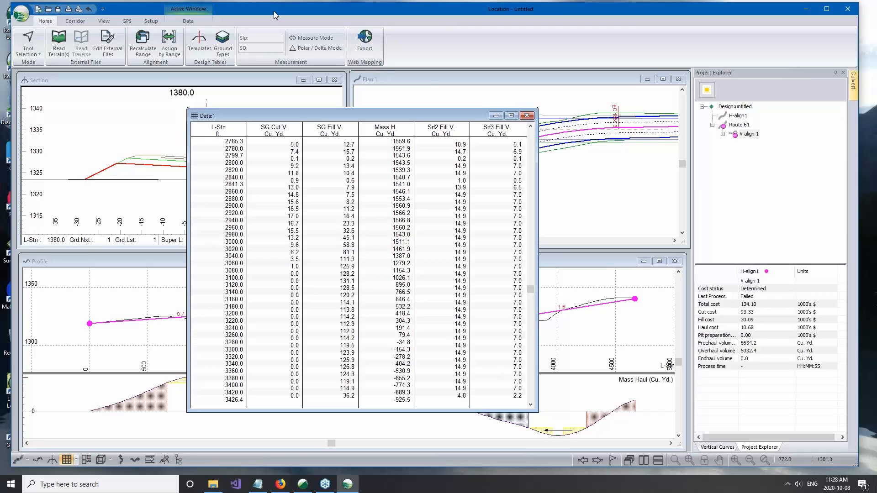
- Uncover the desktop, launch Excel and create a blank workbook
double_click(297, 13)
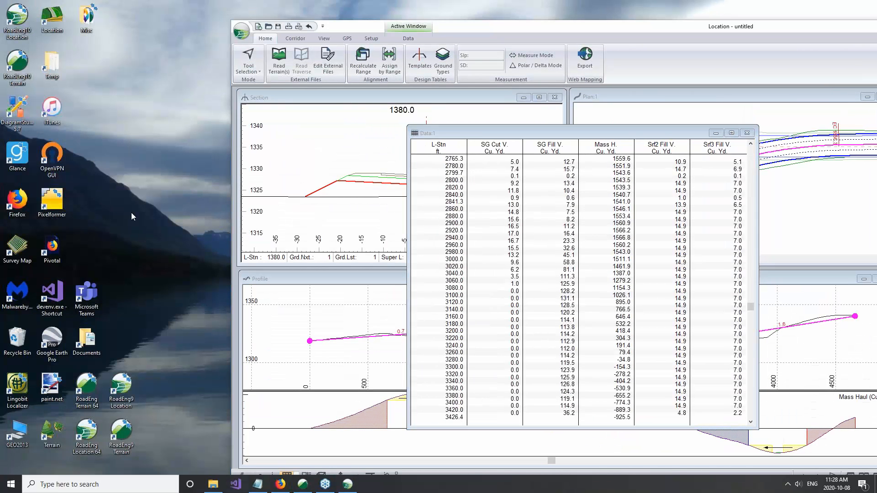
click(90, 485)
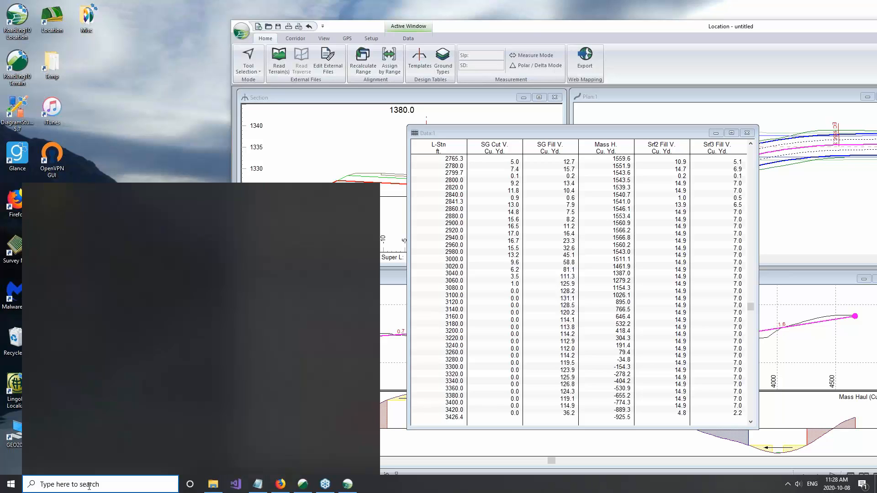
text(excel)
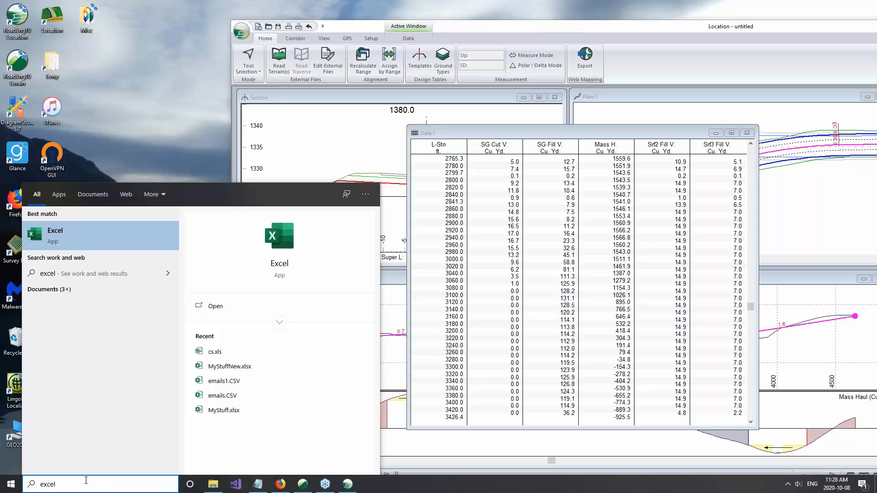
click(155, 240)
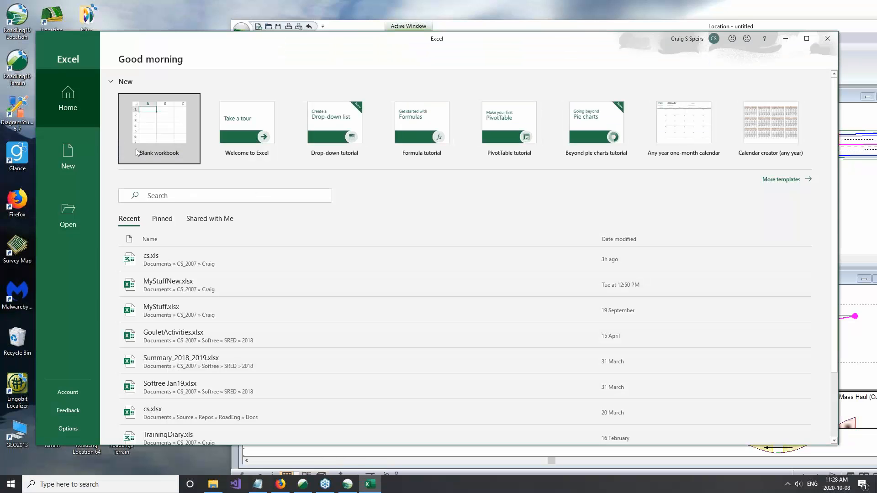
click(149, 132)
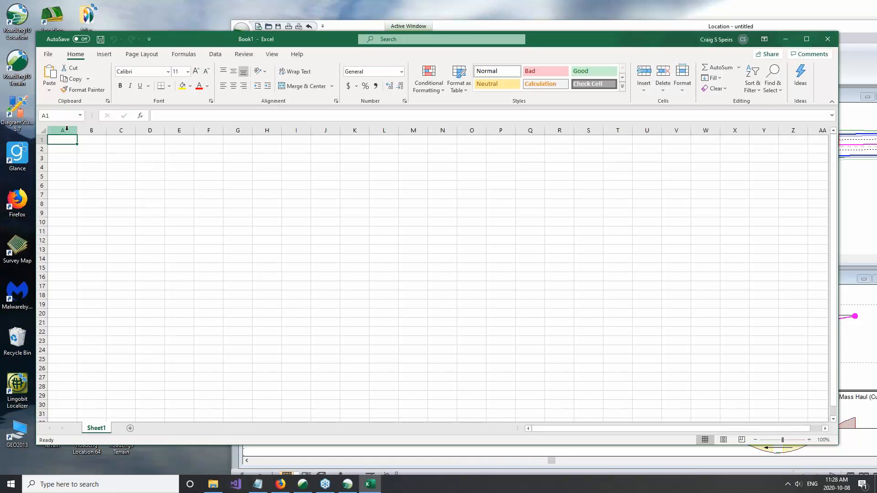
- Paste the copied station volume table at cell A1 and look through the pasted rows
right_click(67, 140)
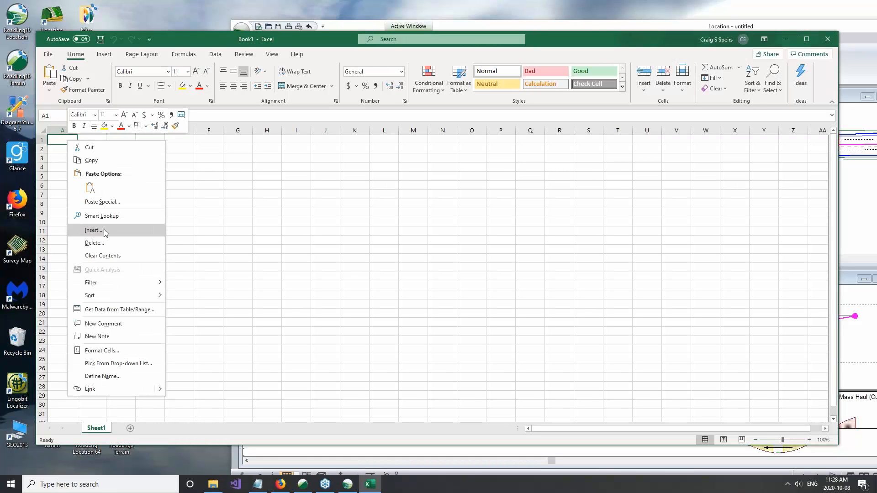
click(90, 187)
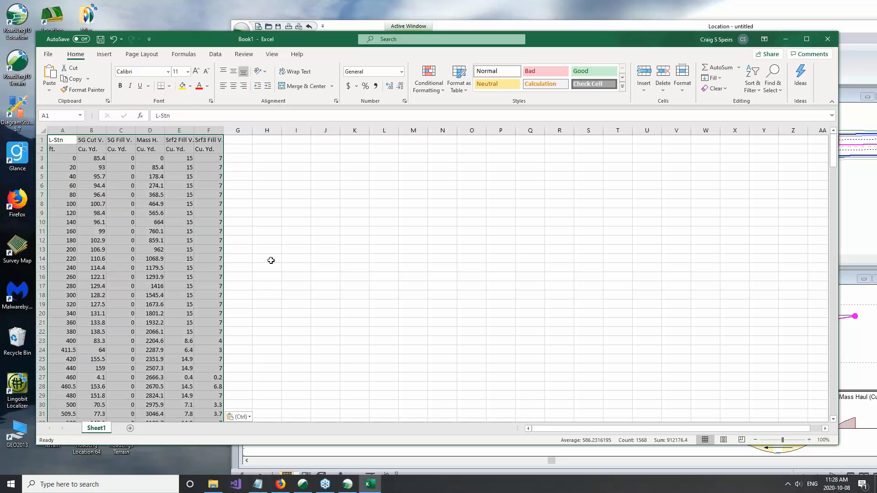
scroll(352, 243, down, 20)
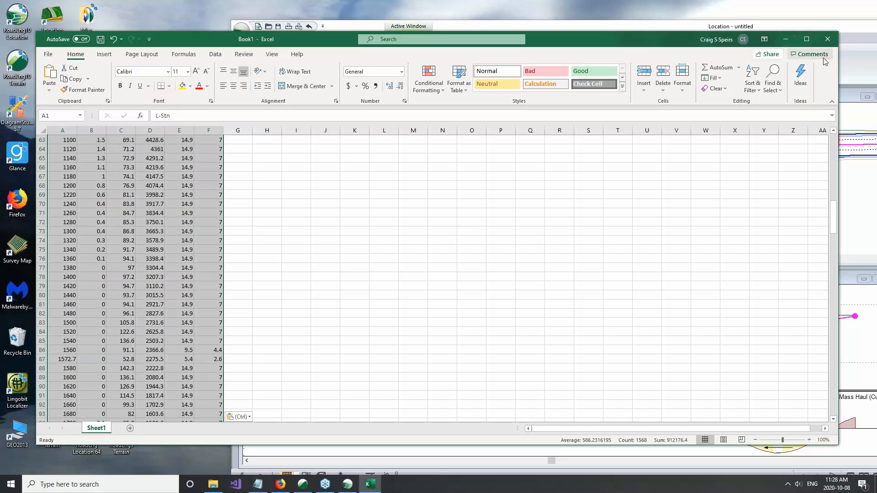
- Minimize the Excel workbook, reposition the Location window on screen and minimize its data window
click(785, 39)
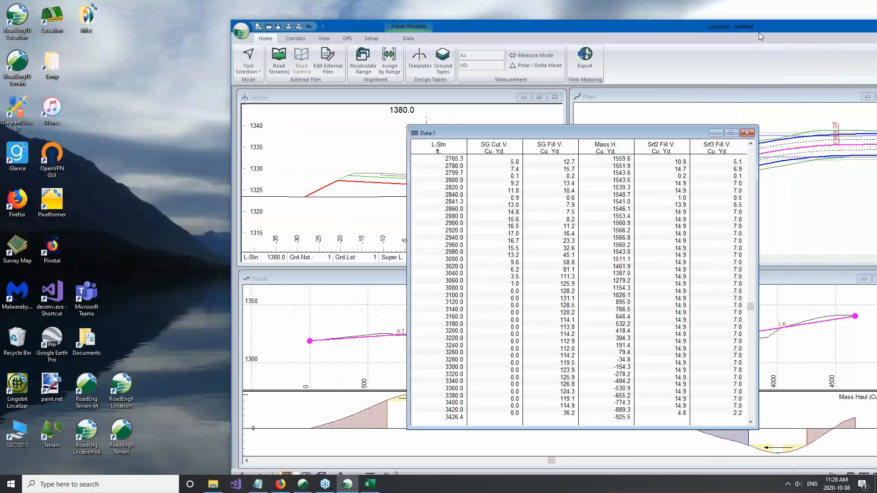
drag(675, 25, 452, 13)
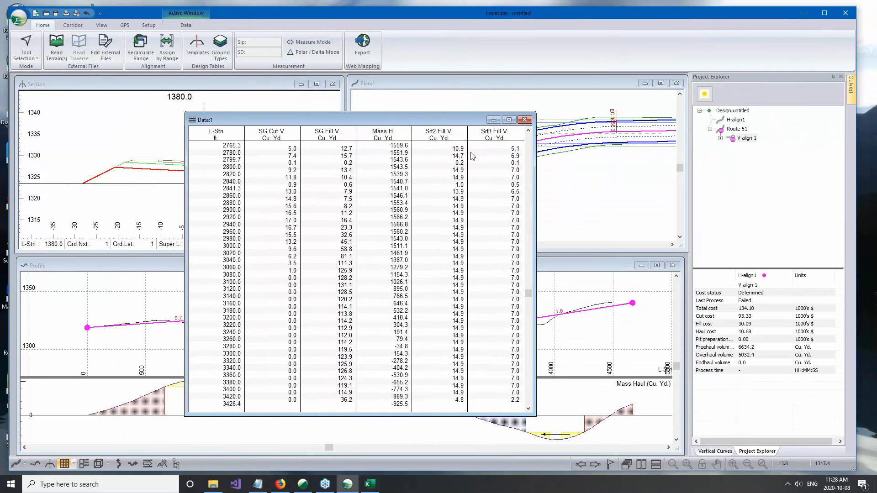
click(493, 120)
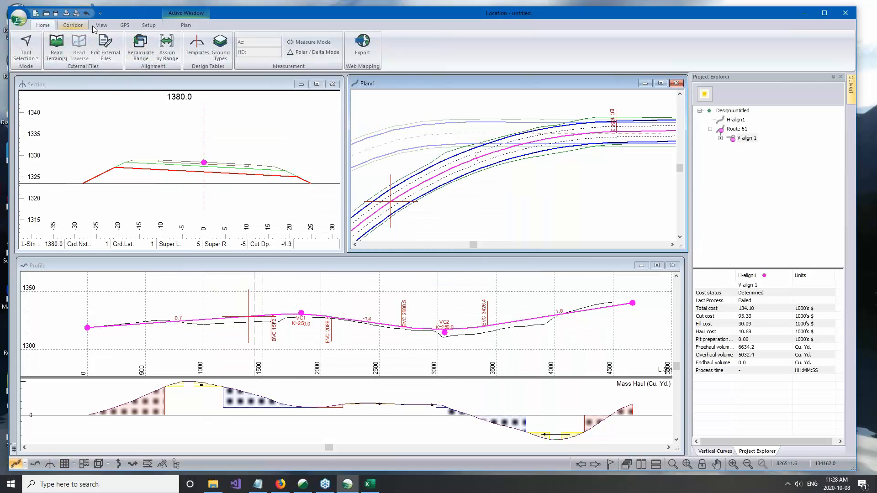
click(72, 26)
click(102, 26)
click(124, 25)
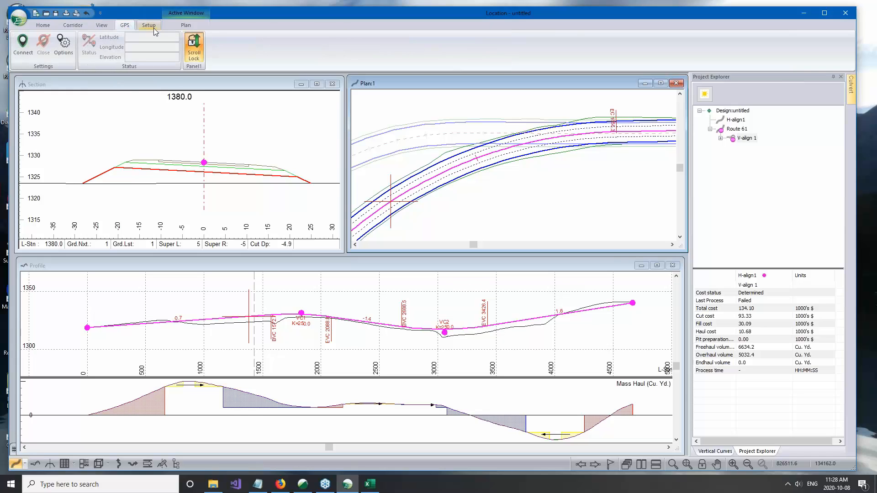
click(148, 26)
click(189, 27)
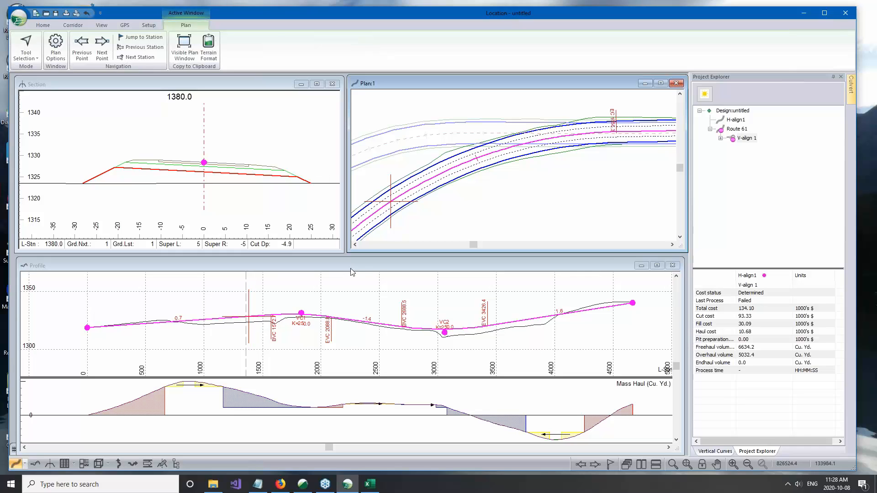
click(364, 269)
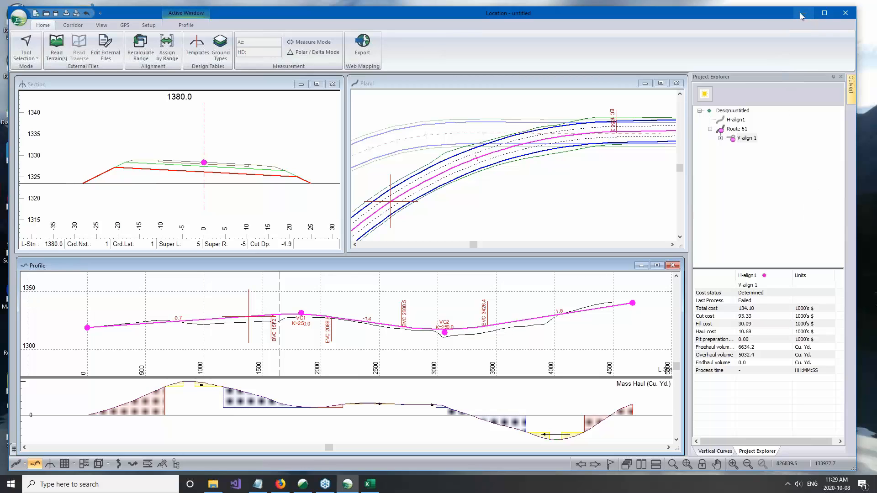
drag(752, 12, 765, 12)
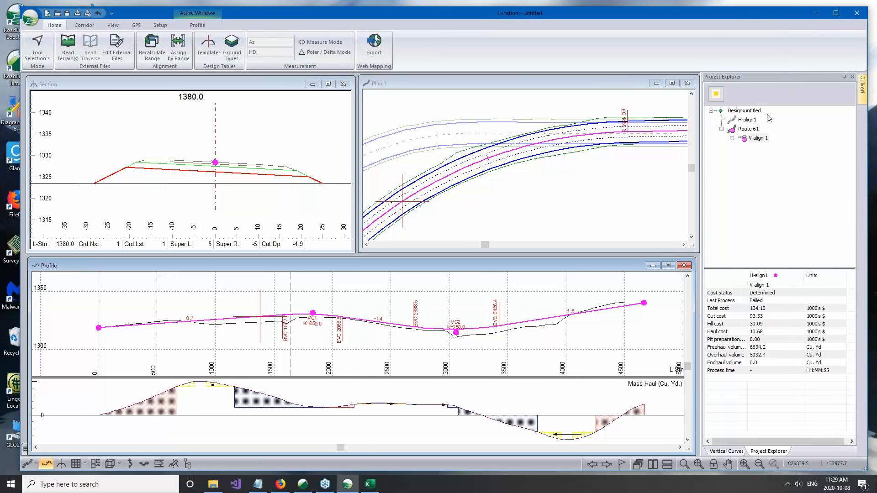
click(797, 484)
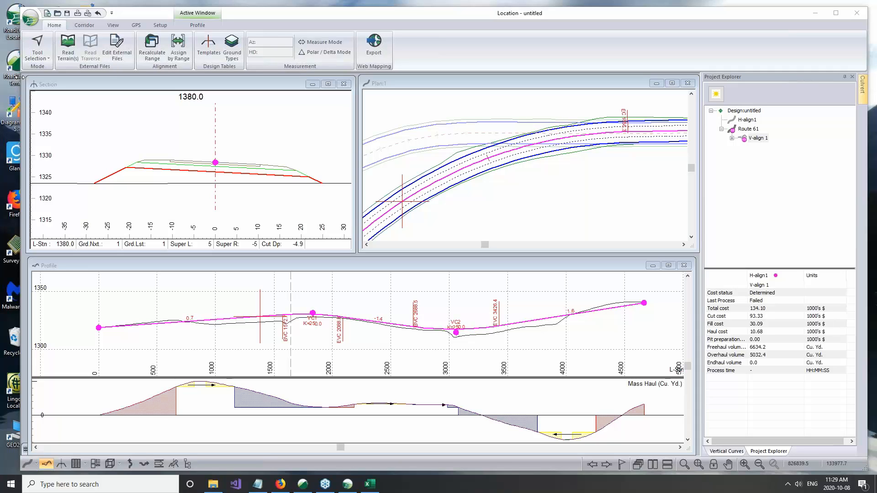
click(176, 88)
click(274, 277)
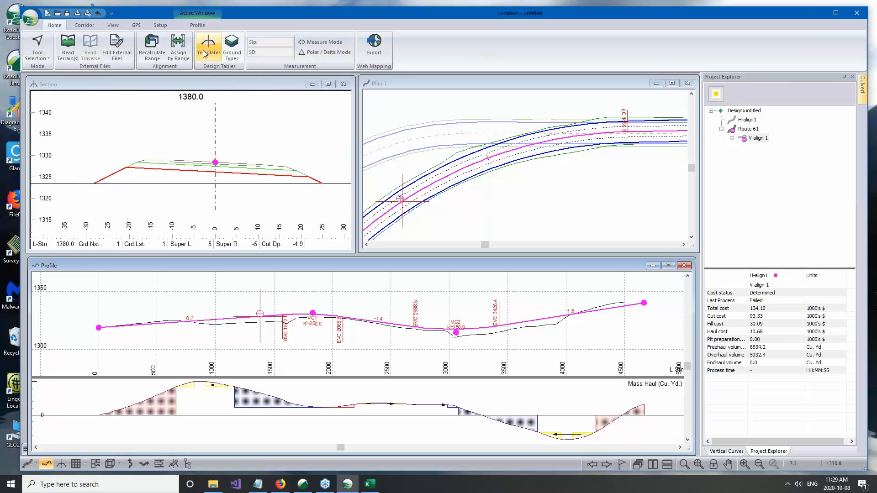
- Review the cut and fill expansion factors of the default Overburden ground type and close its settings
click(237, 50)
drag(419, 158, 267, 128)
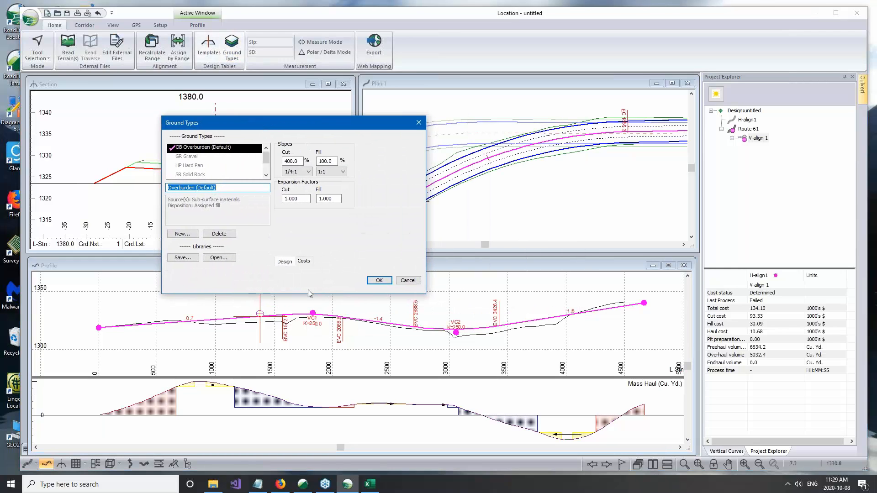
click(302, 200)
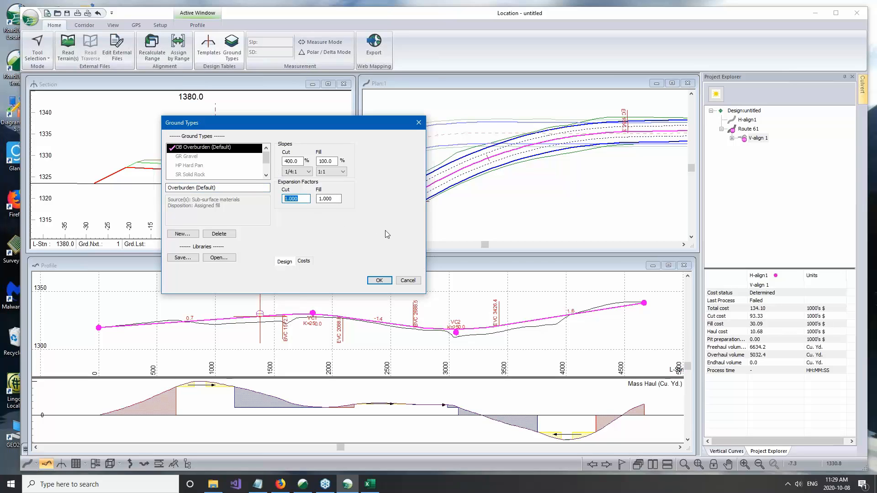
click(337, 199)
click(379, 280)
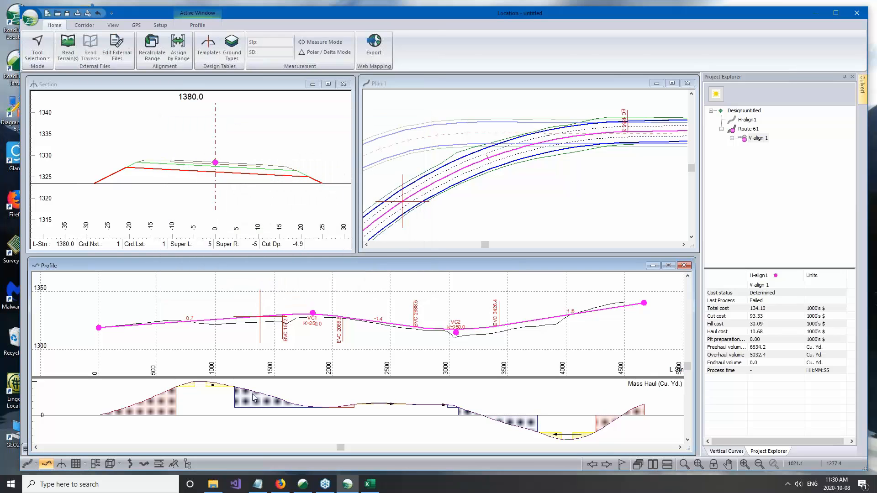
- Look over the profile and the cross section at station 1380.0, and minimize the Profile window
scroll(269, 321, up, 2)
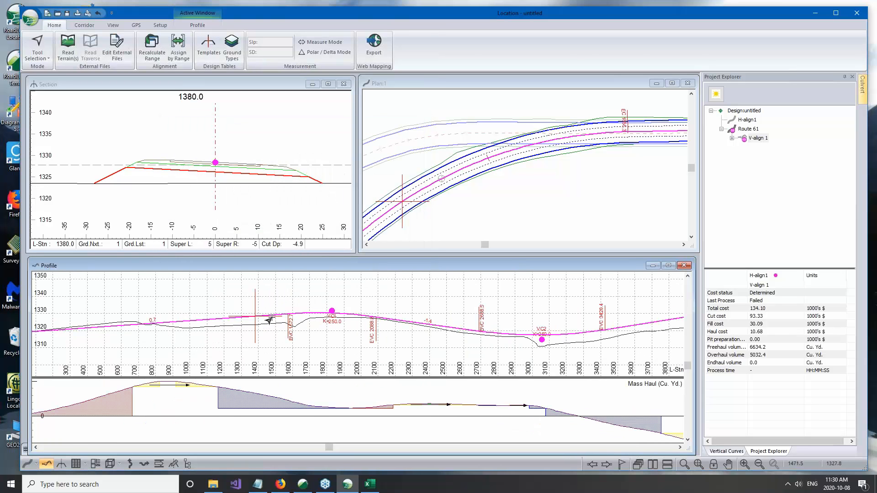
click(163, 215)
scroll(163, 214, up, 1)
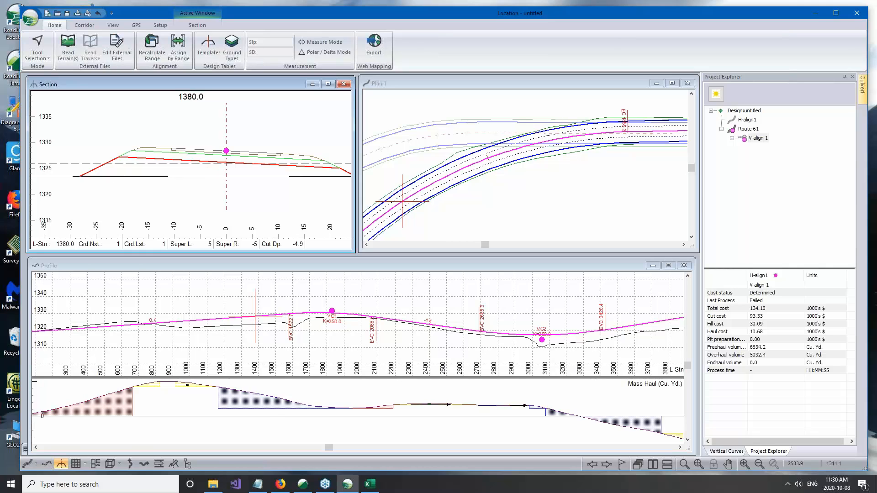
click(653, 266)
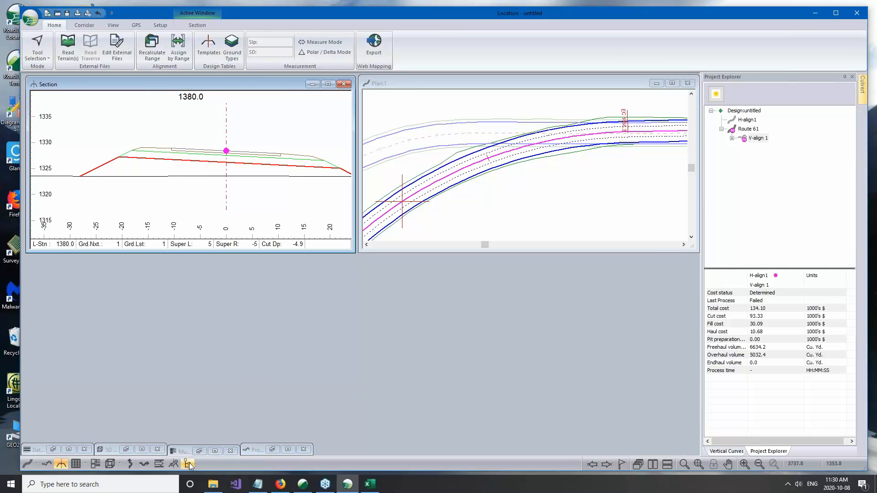
- Restore the data window and turn on Design Totals for its station volume report
double_click(38, 449)
right_click(463, 298)
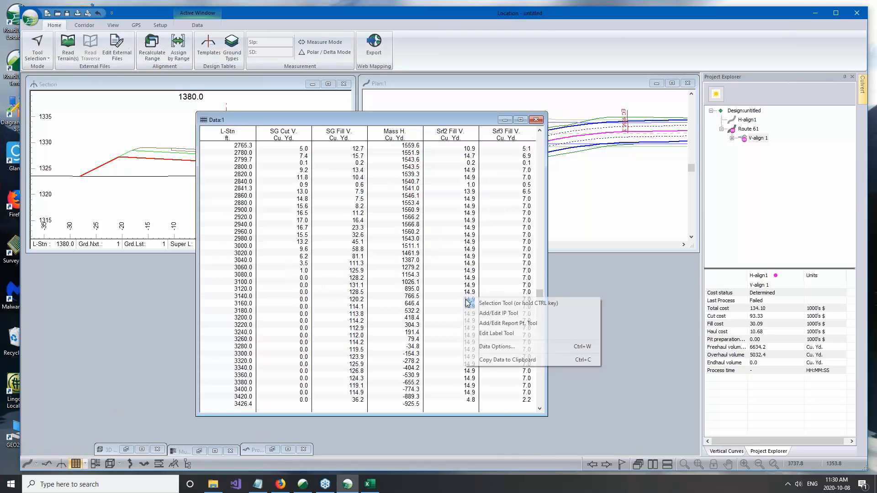
click(501, 347)
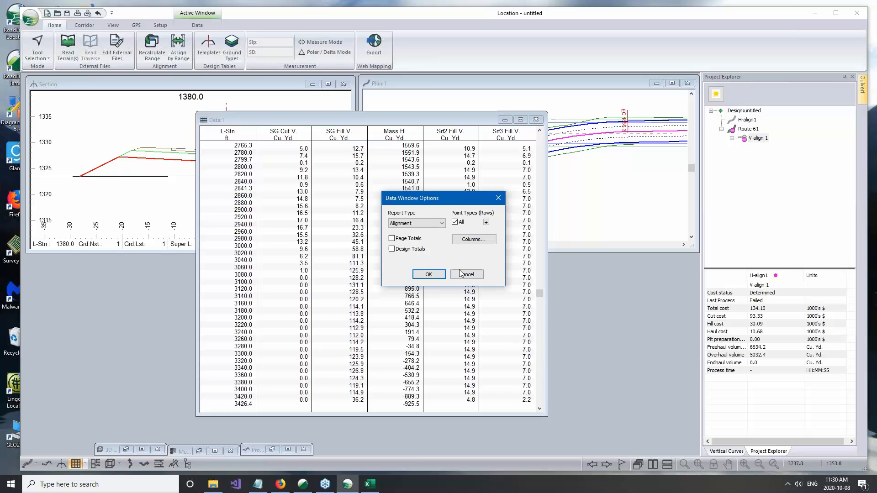
click(401, 249)
click(424, 273)
scroll(538, 195, down, 10)
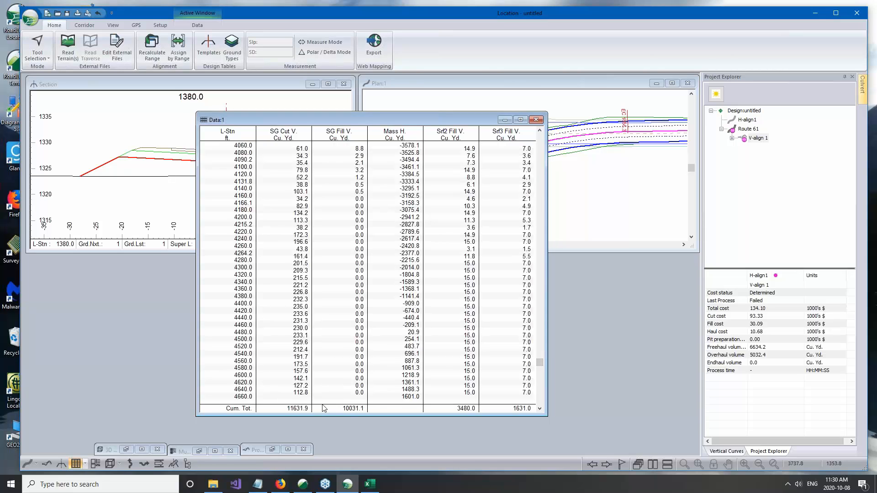
- Set the Overburden ground type's fill expansion factor to 1.2 and recalculate the alignment
drag(385, 124, 526, 144)
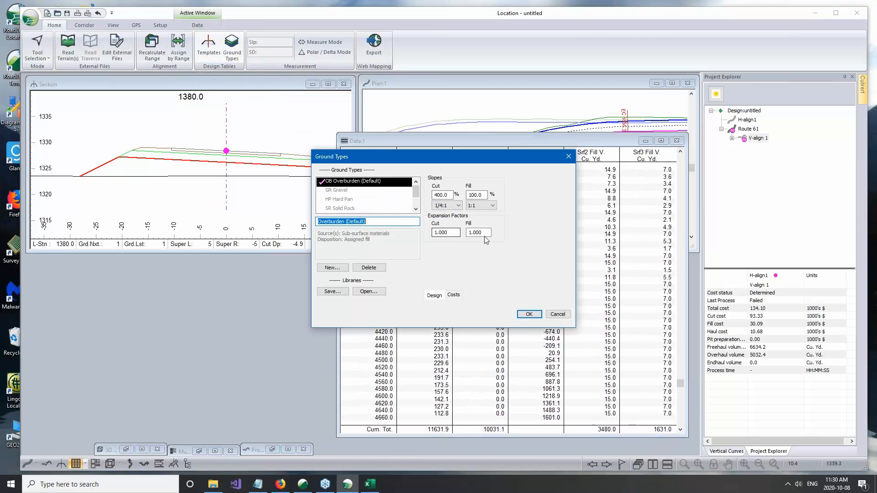
click(482, 233)
double_click(474, 235)
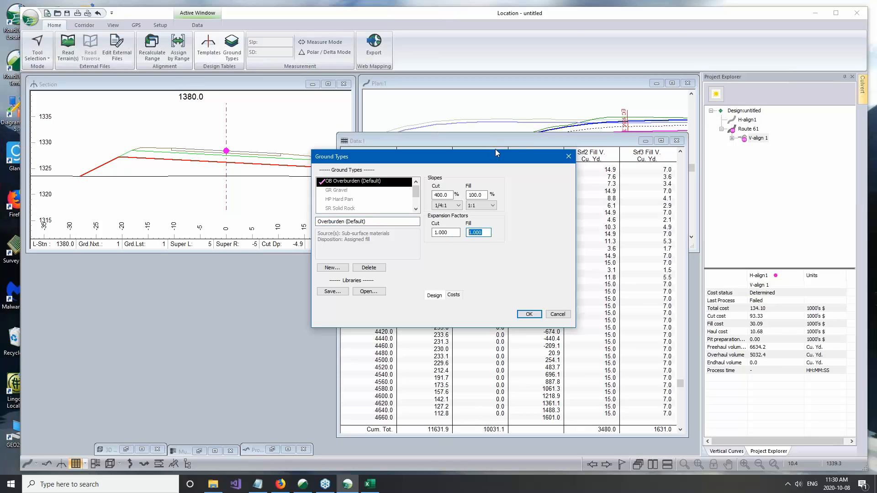
text(1.2)
click(528, 318)
click(446, 276)
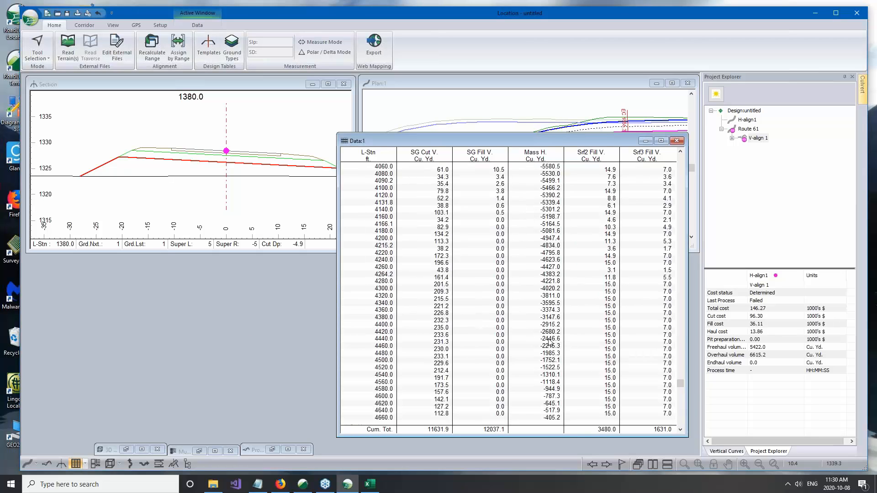
- Examine the cumulative cut and fill totals through the last station, and minimize the data window
click(680, 429)
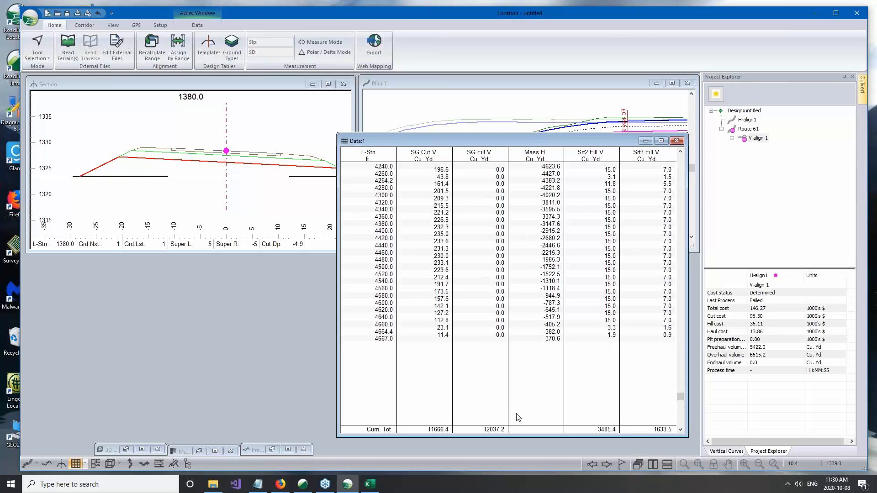
drag(548, 141, 514, 138)
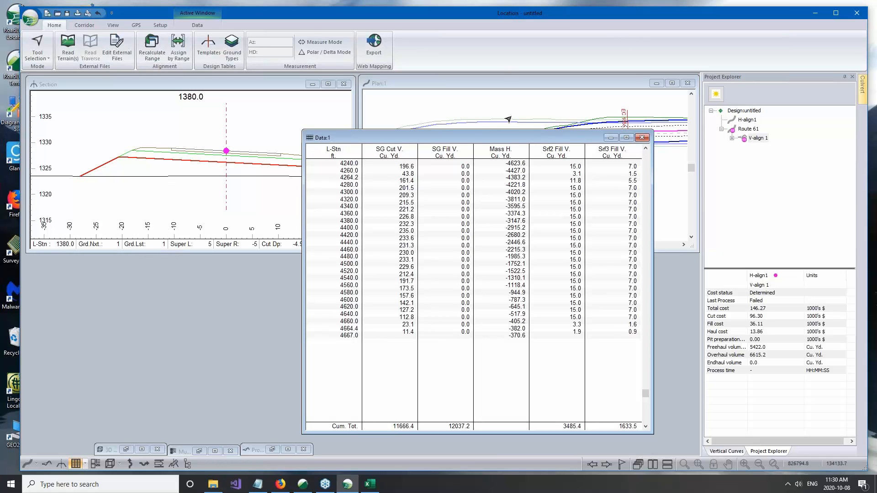
drag(525, 138, 540, 137)
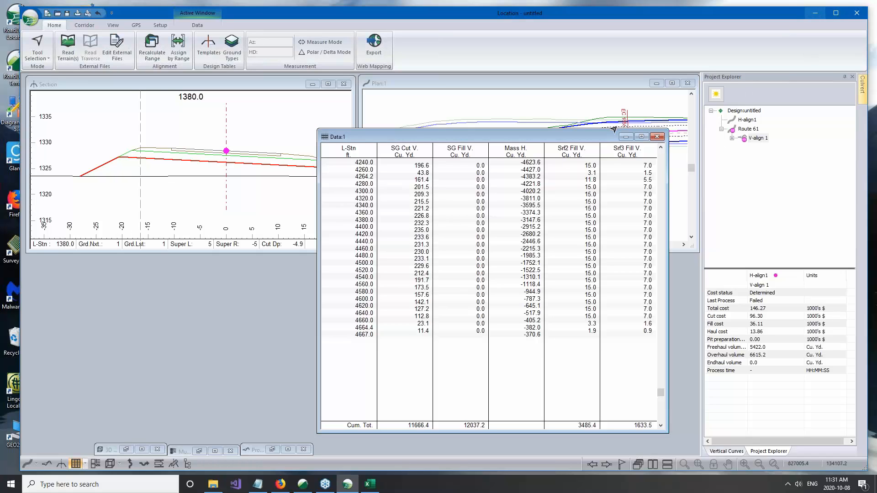
mouse_move(616, 102)
click(607, 80)
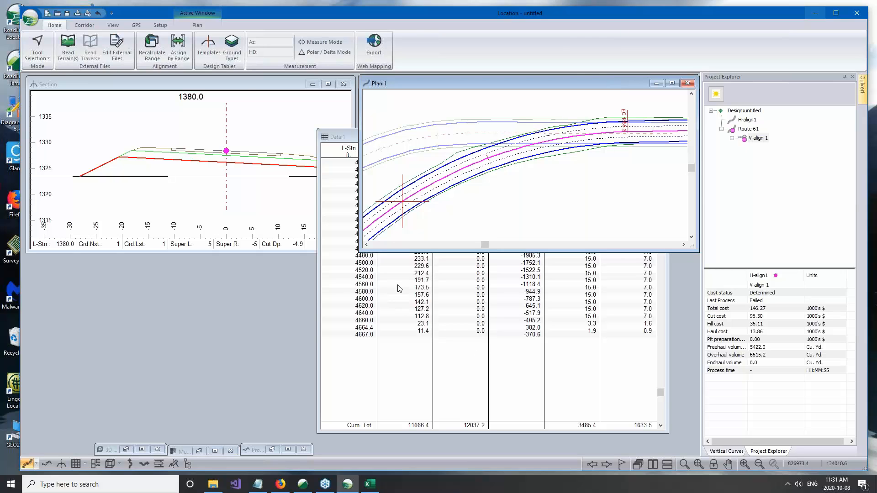
click(349, 137)
drag(348, 136, 77, 141)
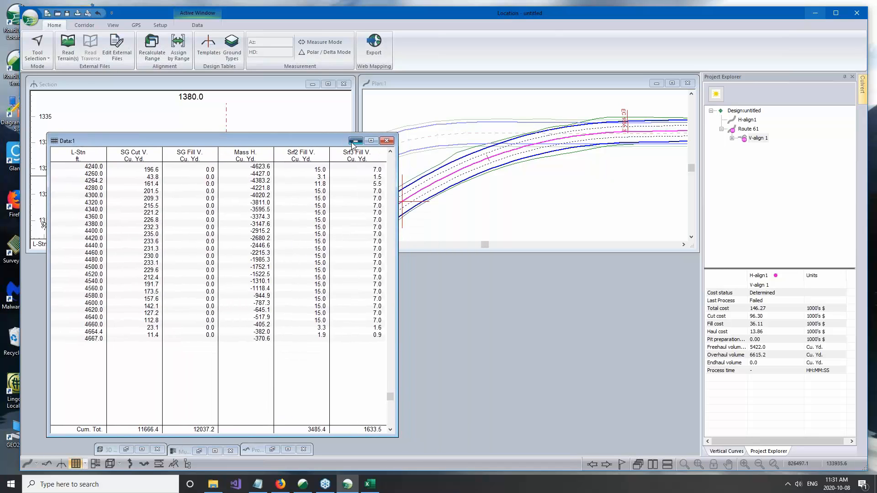
click(355, 141)
- Make the Plan window taller and show the cross section at station 20.0 near the alignment's start
drag(398, 253, 399, 436)
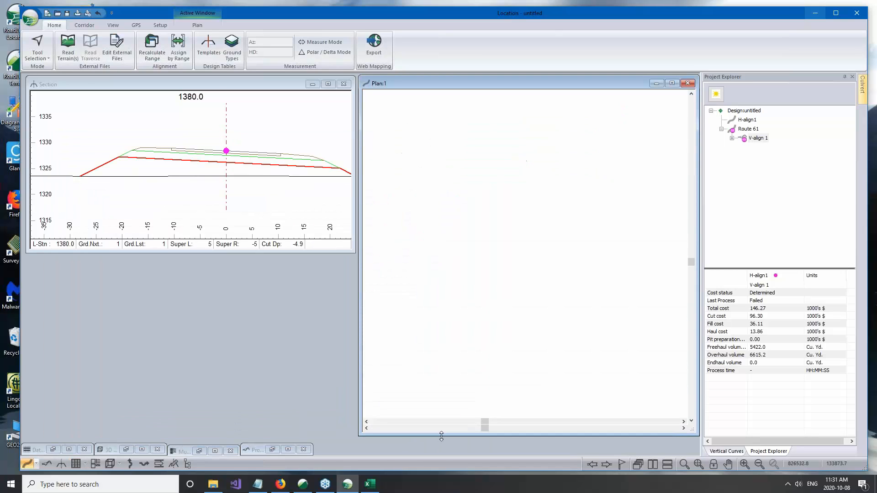
scroll(457, 266, down, 1)
scroll(559, 270, down, 2)
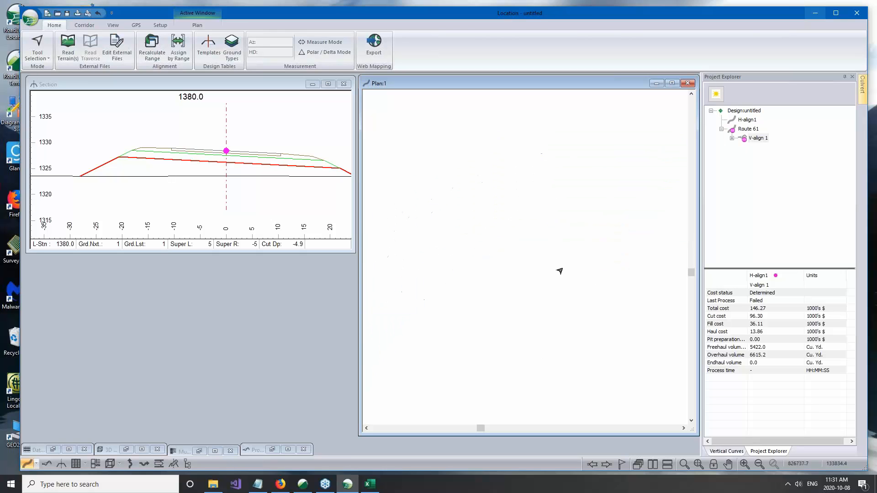
middle_drag(507, 302, 508, 180)
middle_drag(460, 326, 477, 208)
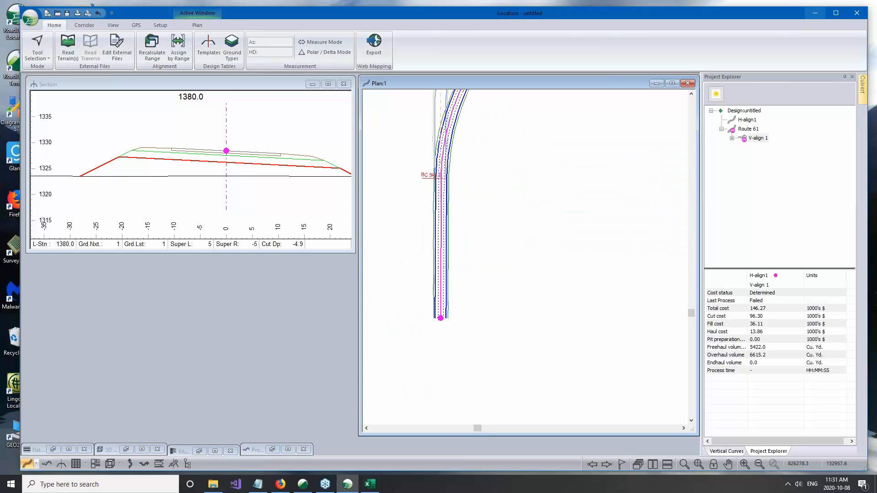
click(436, 317)
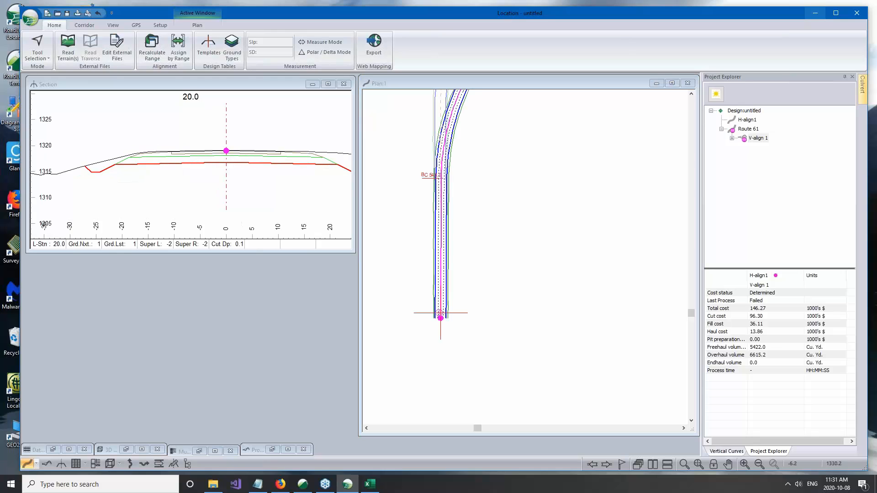
- Review the DF - Rural template in the Template Editor and leave without changes
click(226, 135)
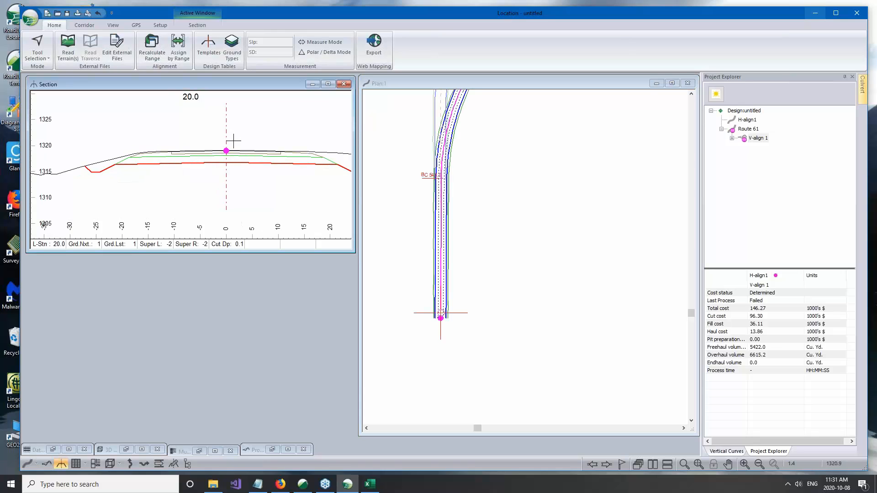
click(210, 46)
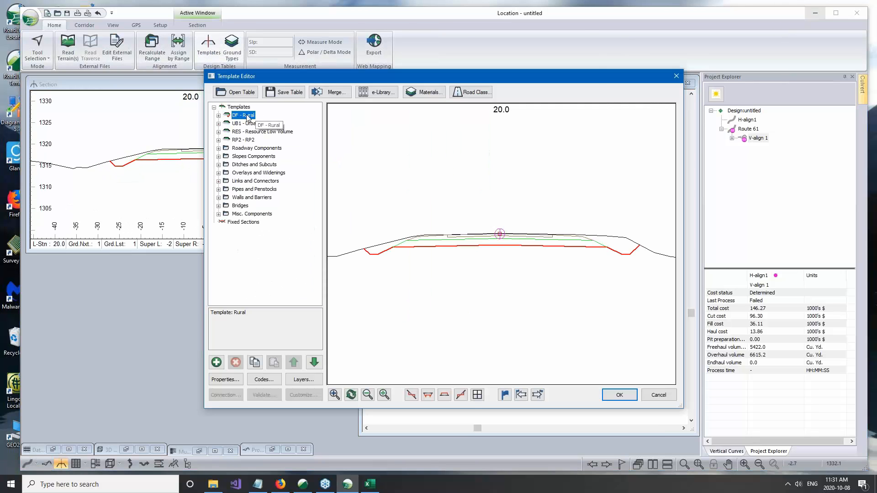
click(658, 393)
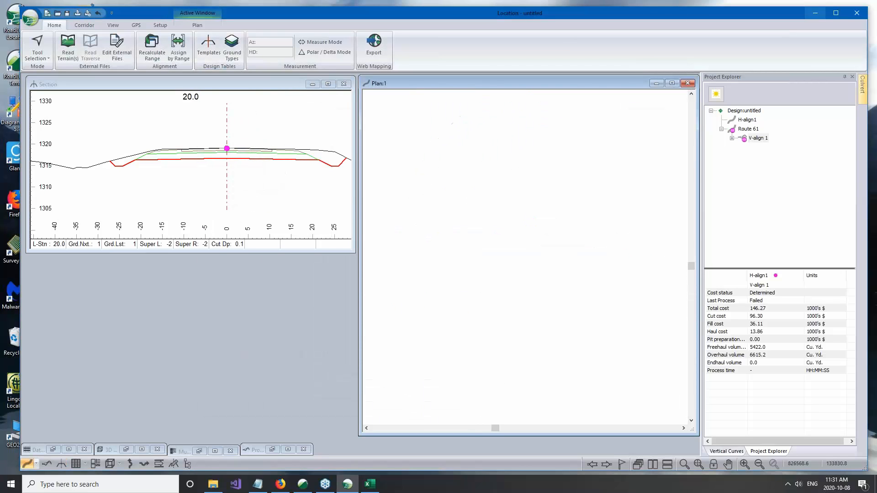
- Show the cross section at station 1940.0 and make the Section window taller
click(576, 223)
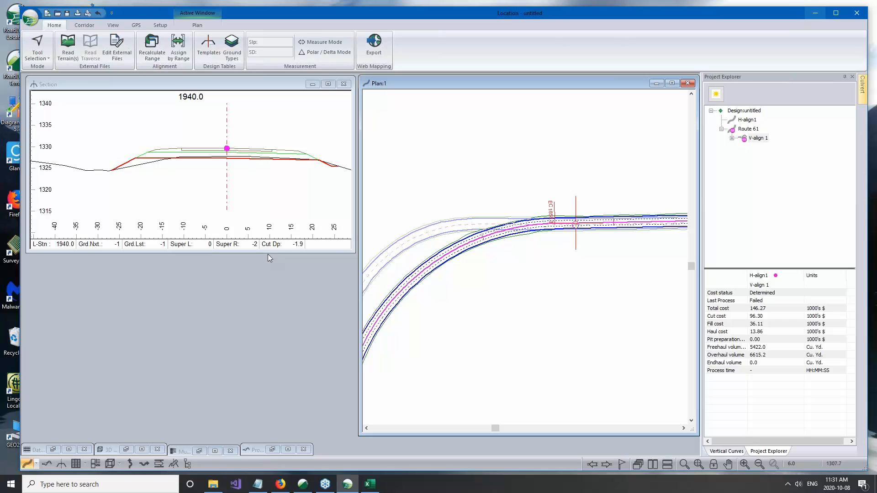
drag(268, 253, 268, 385)
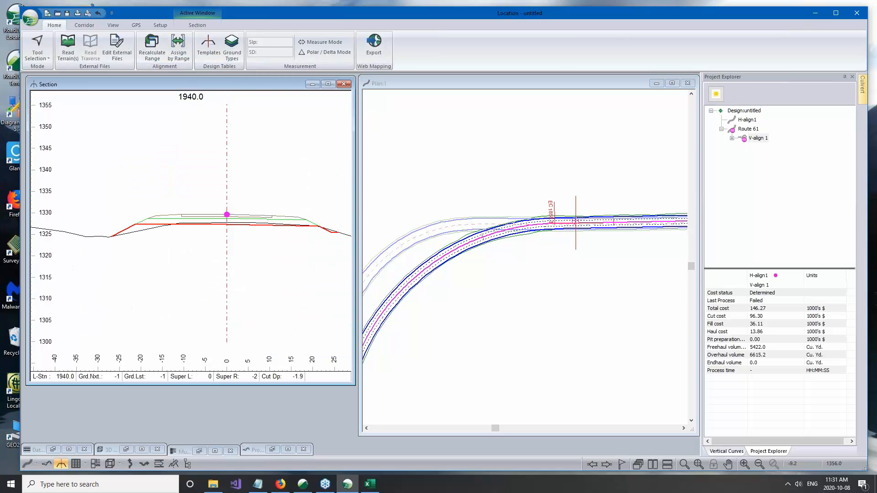
right_click(269, 16)
click(250, 18)
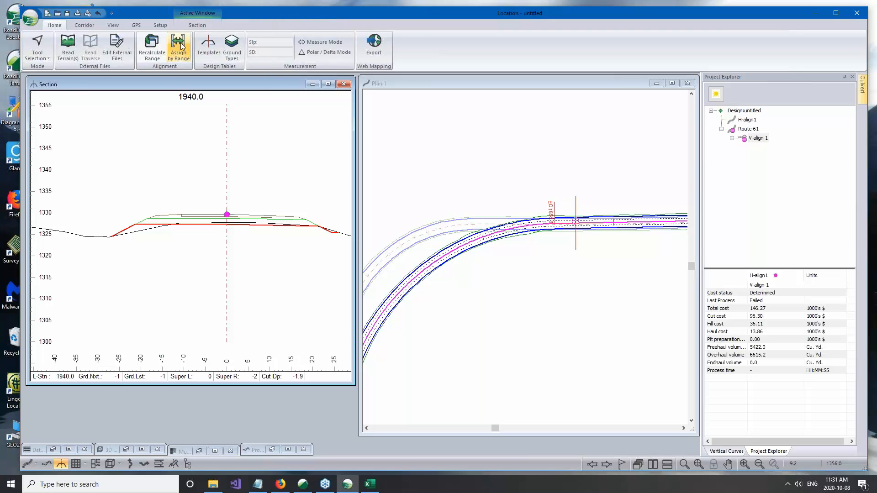
- Assign template RP2 to both sides from station 1940.0 to 2100.0 and recalculate the current alignment over all stations with re-costing
click(179, 46)
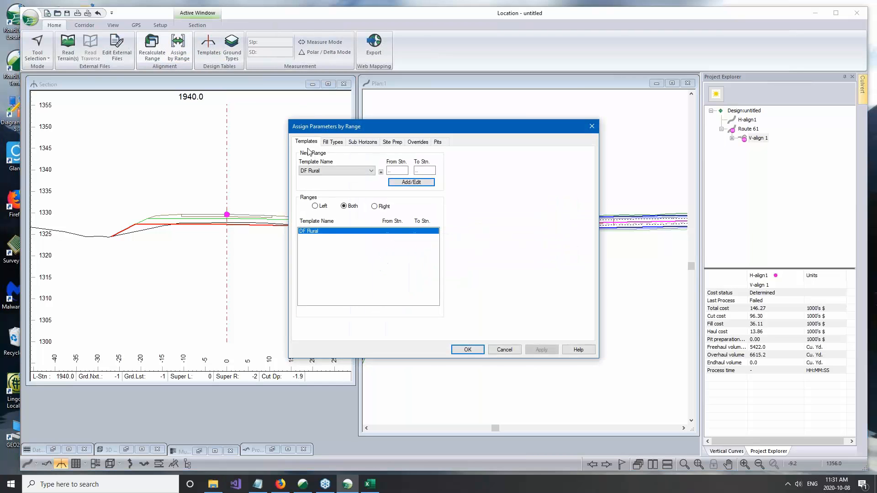
click(370, 172)
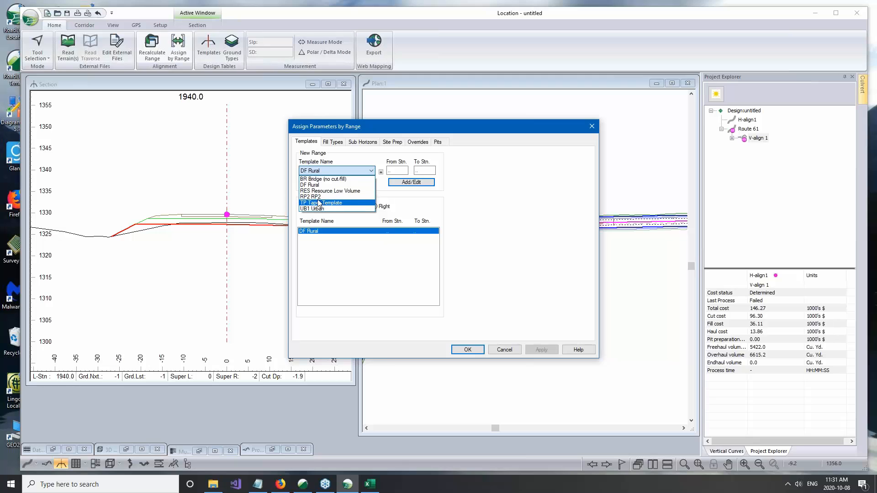
click(319, 196)
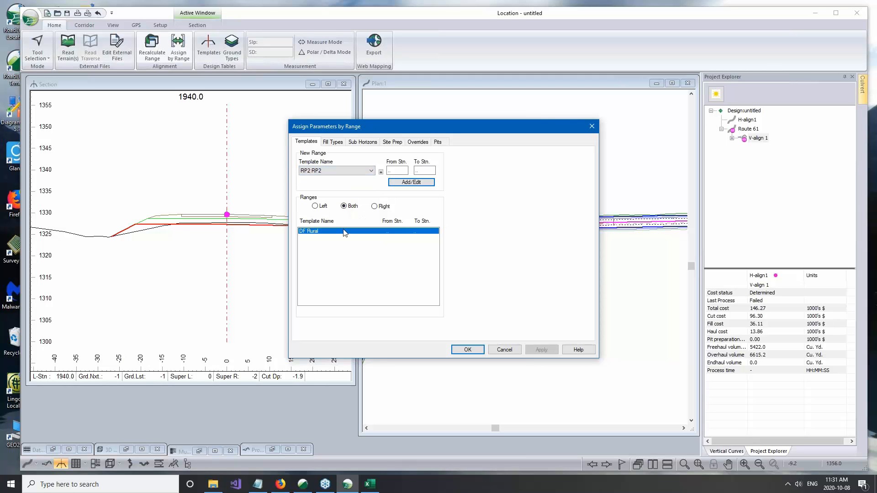
click(397, 170)
key(Tab)
click(432, 182)
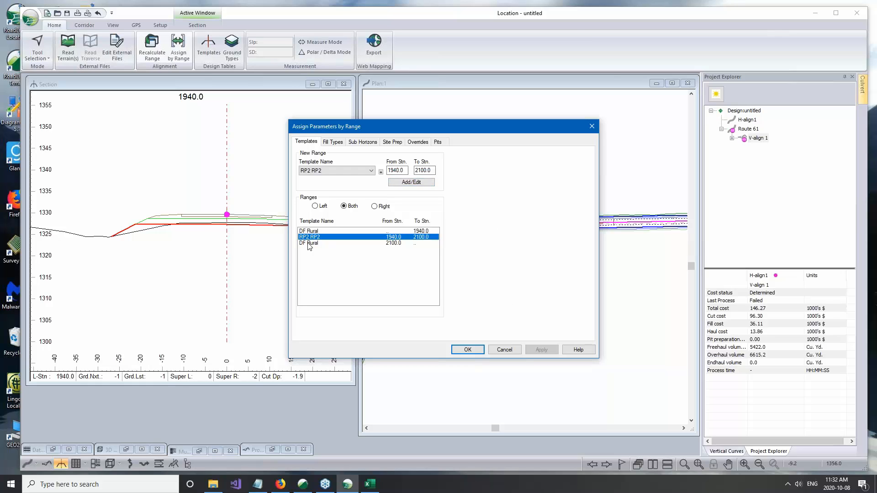
click(465, 350)
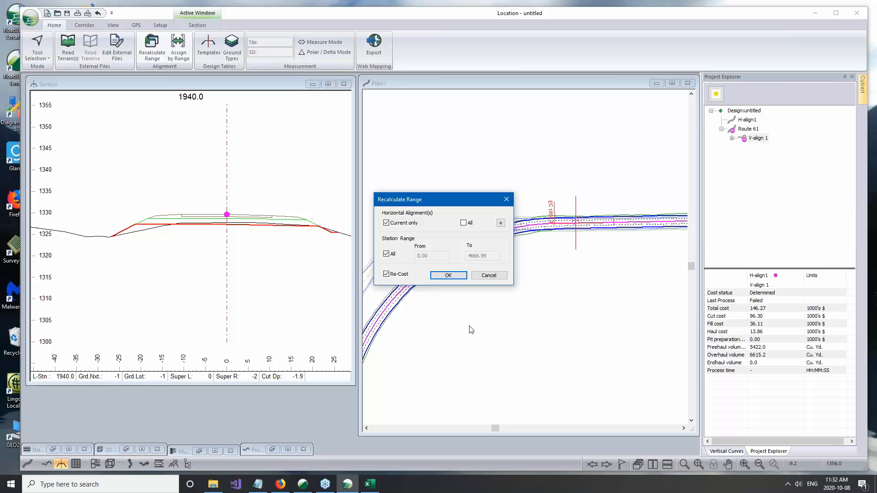
click(449, 275)
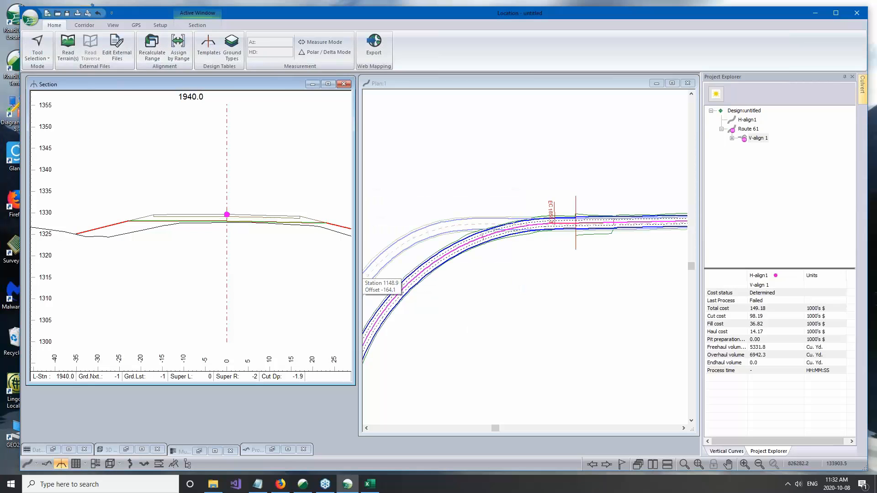
- Widen the Plan window over the Section window and inspect the road stretch with the RP2 template
drag(364, 273, 49, 274)
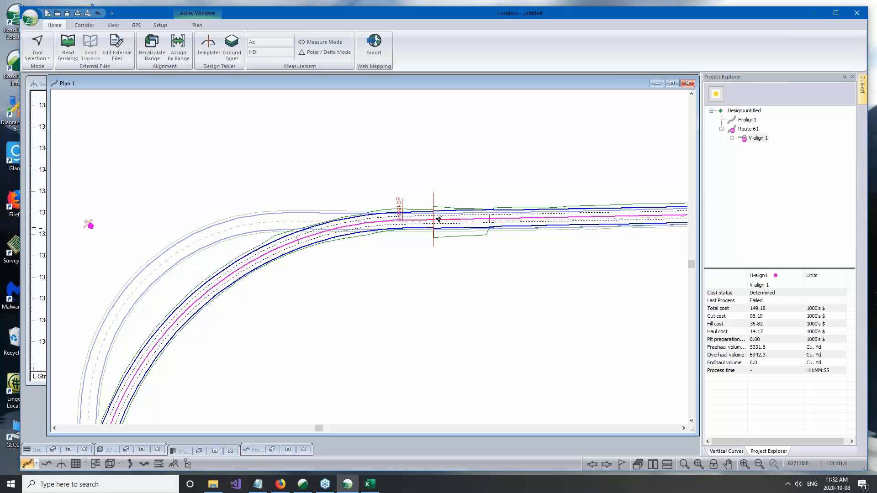
middle_drag(441, 223, 296, 243)
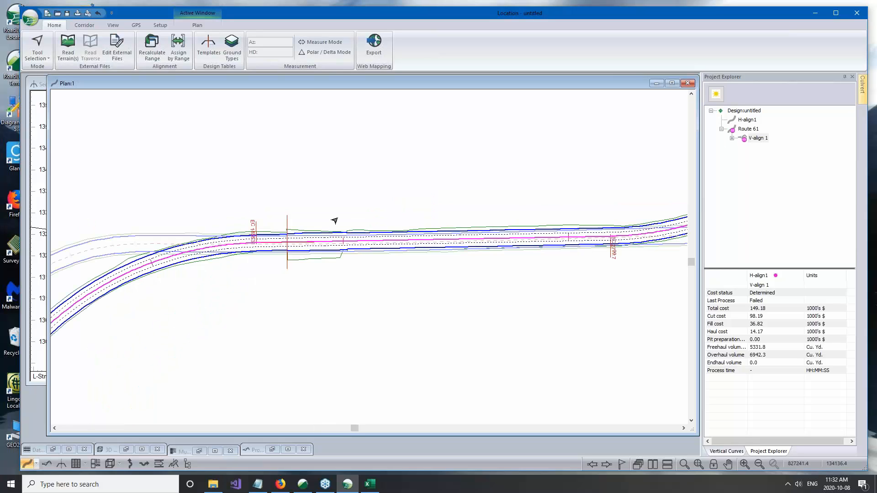
- Show the cross section at station 1860.0 and narrow the Plan window to uncover the Section window
mouse_move(343, 242)
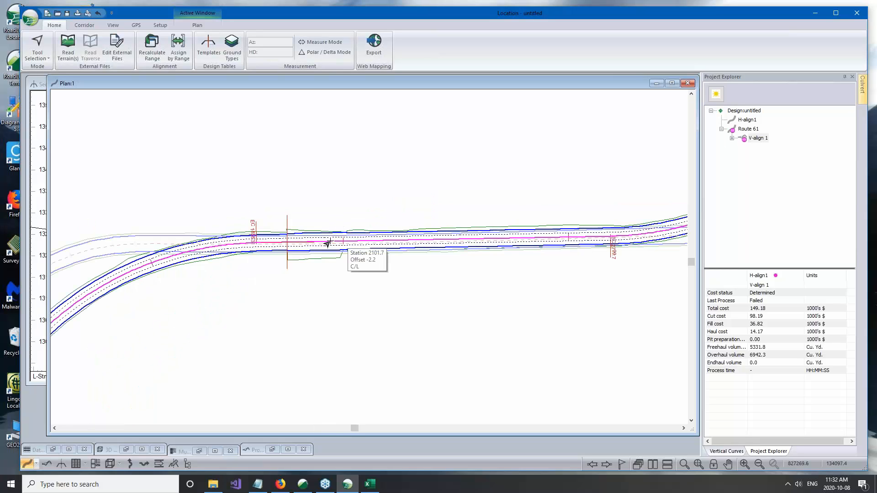
click(256, 242)
drag(48, 223, 302, 224)
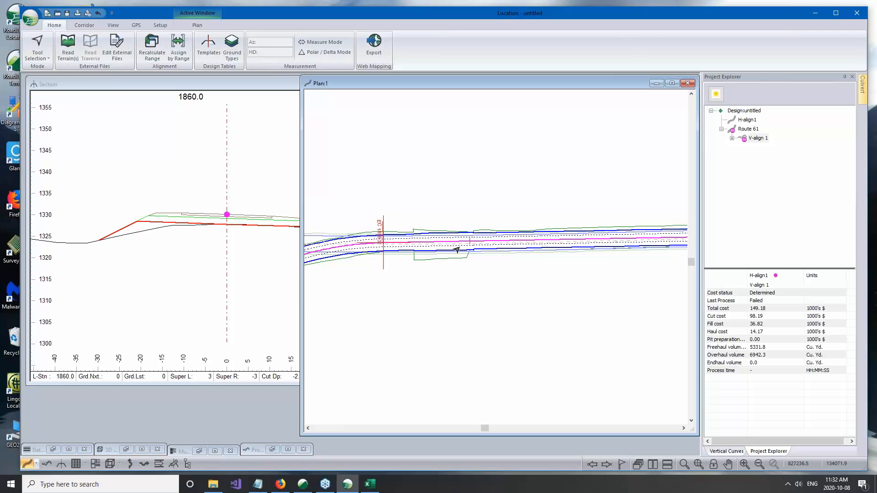
middle_drag(455, 248, 560, 237)
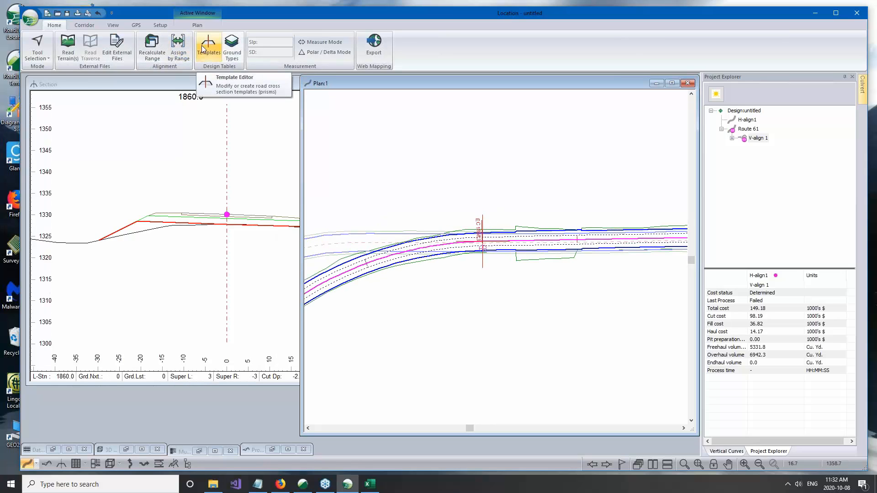
- Assign the TP Taper Template to both sides from station 1930.0 to 1940.0
click(178, 45)
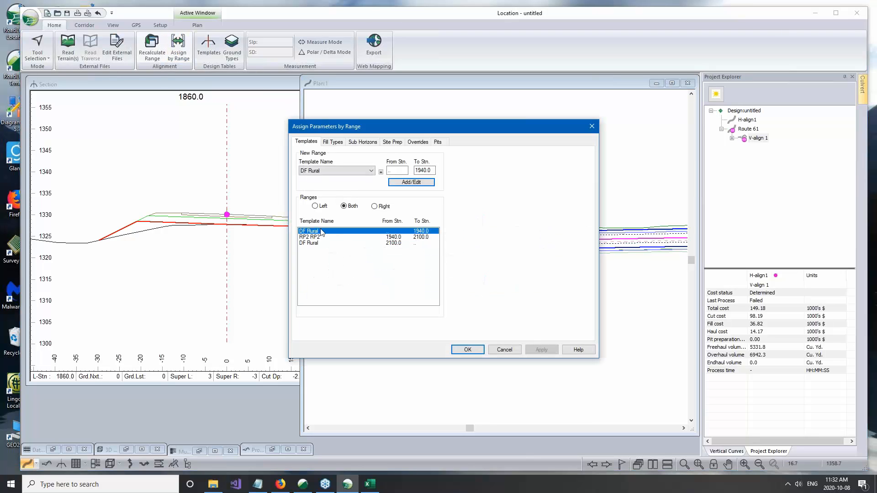
click(315, 237)
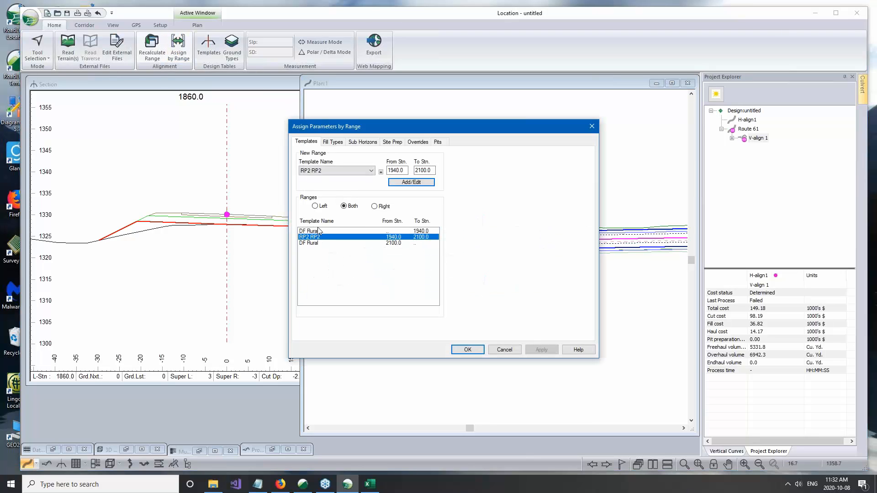
click(340, 171)
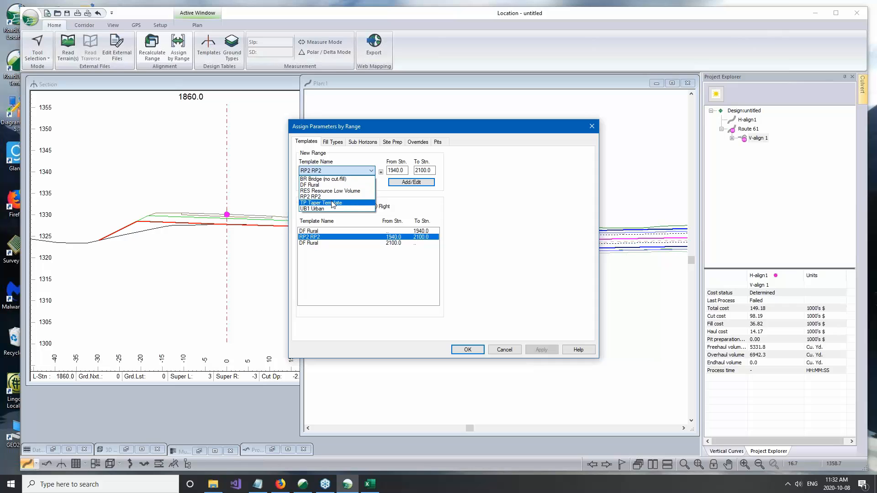
click(332, 203)
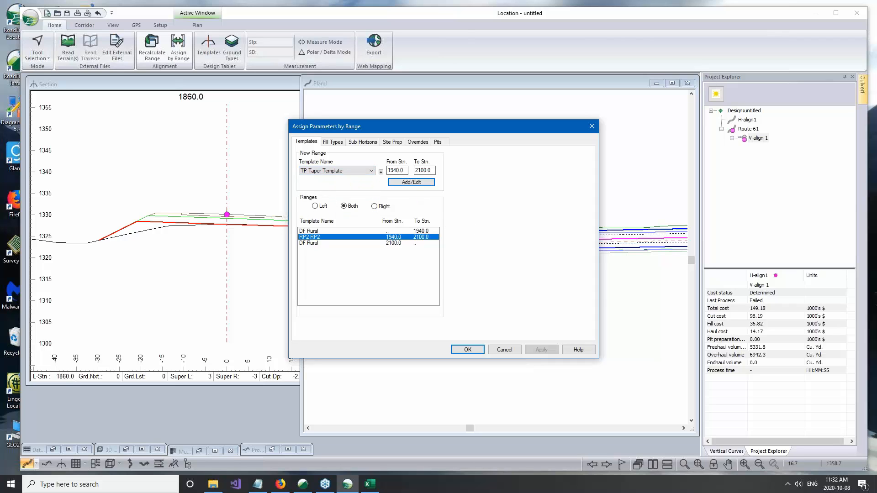
double_click(417, 170)
text(1)
drag(396, 170, 424, 166)
click(406, 183)
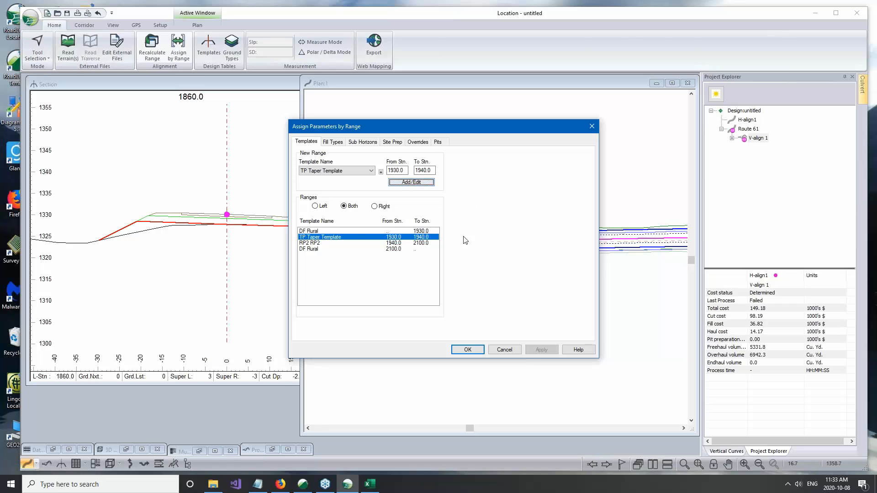
- Accept the template ranges and recalculate the current alignment over all stations with re-costing
click(319, 243)
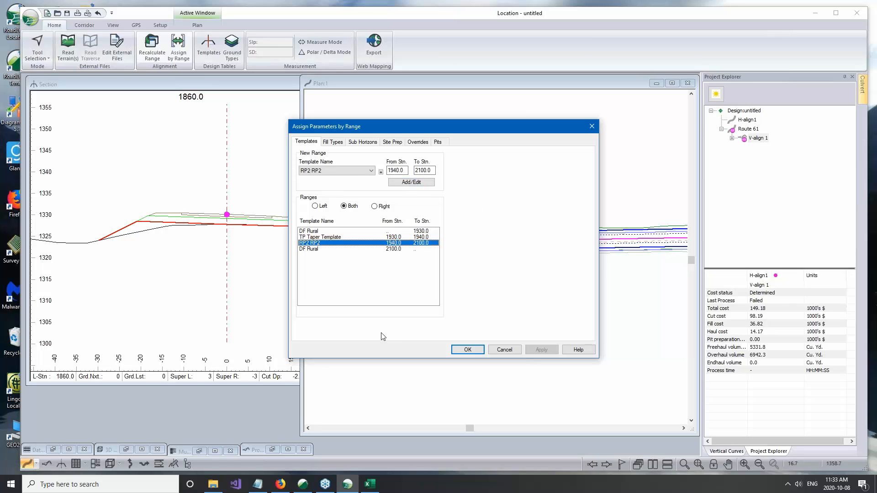
click(467, 349)
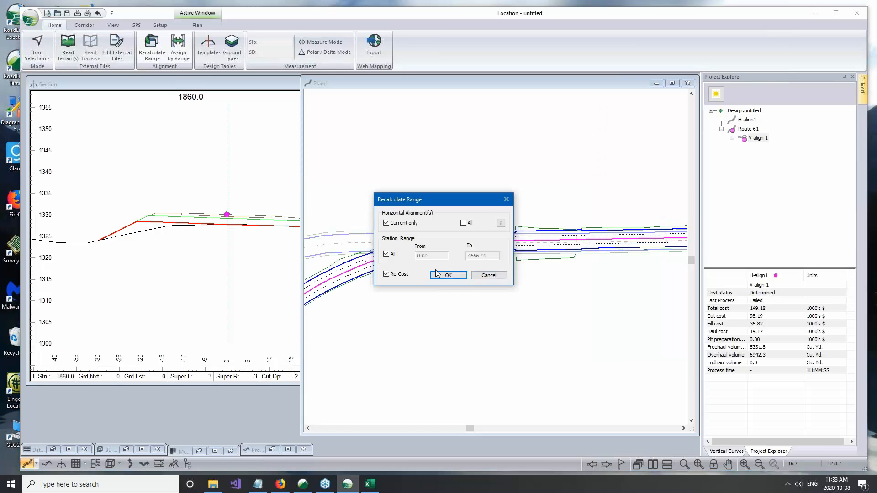
click(451, 275)
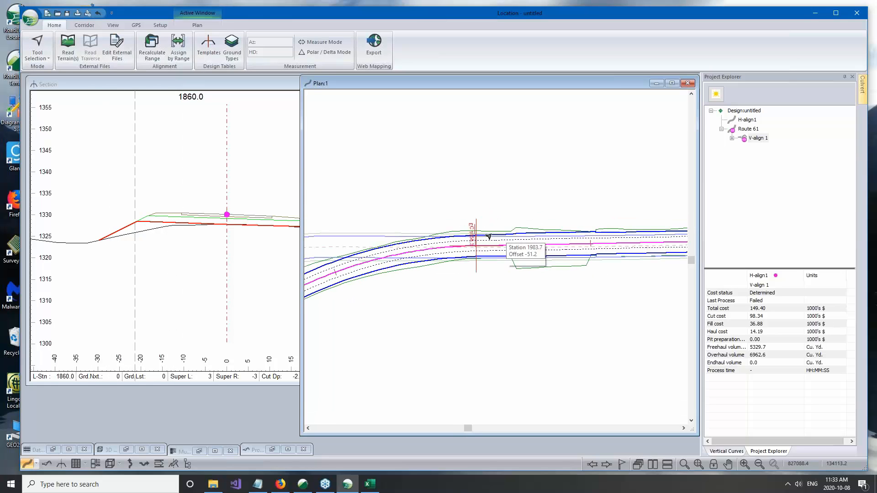
- Uncover more of the Section window and review the override parameters assignable by station range, leaving without changes
drag(300, 157, 349, 156)
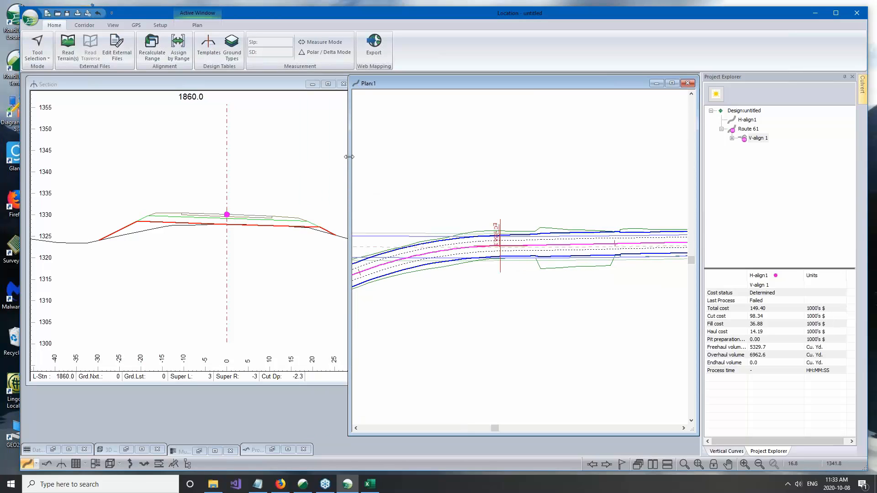
click(233, 85)
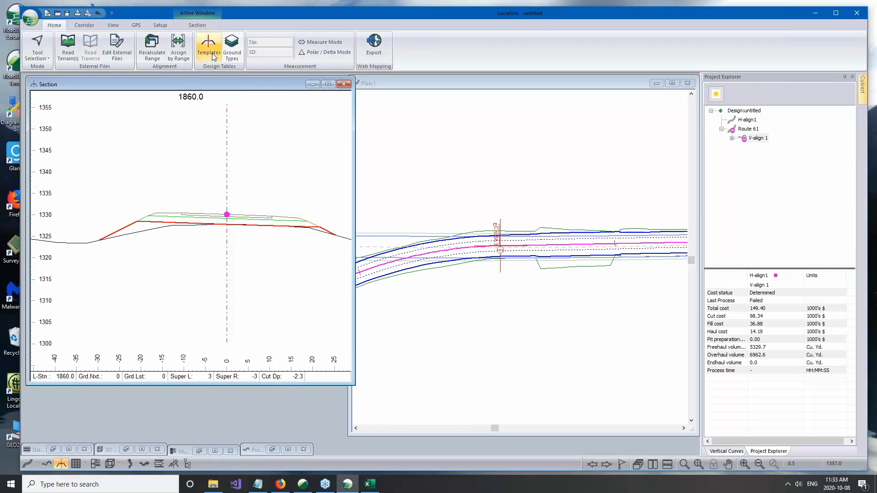
click(178, 43)
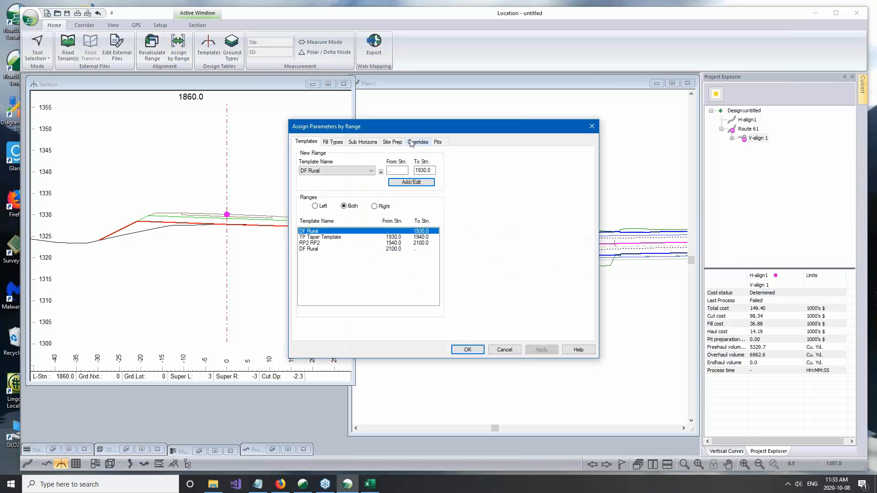
click(411, 143)
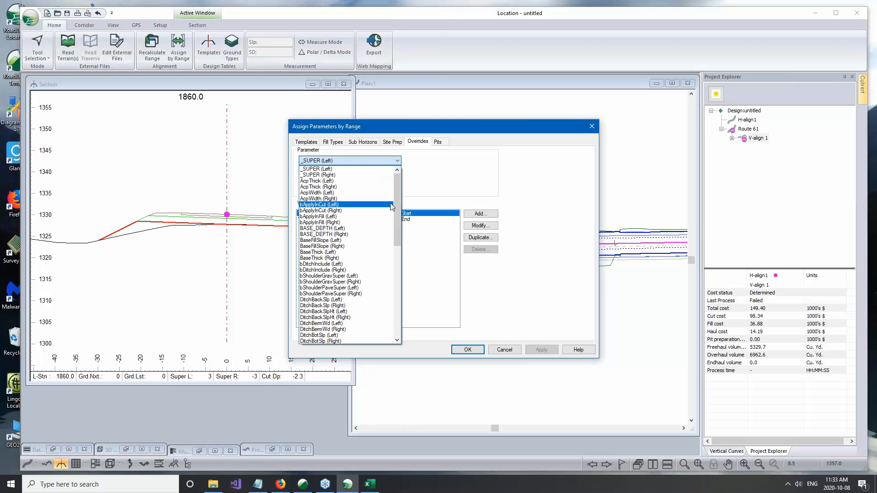
scroll(396, 188, down, 3)
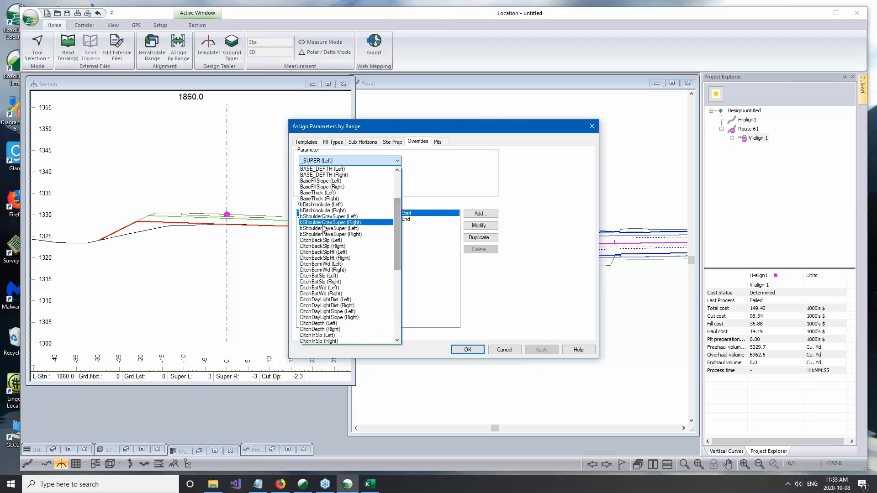
scroll(393, 240, up, 3)
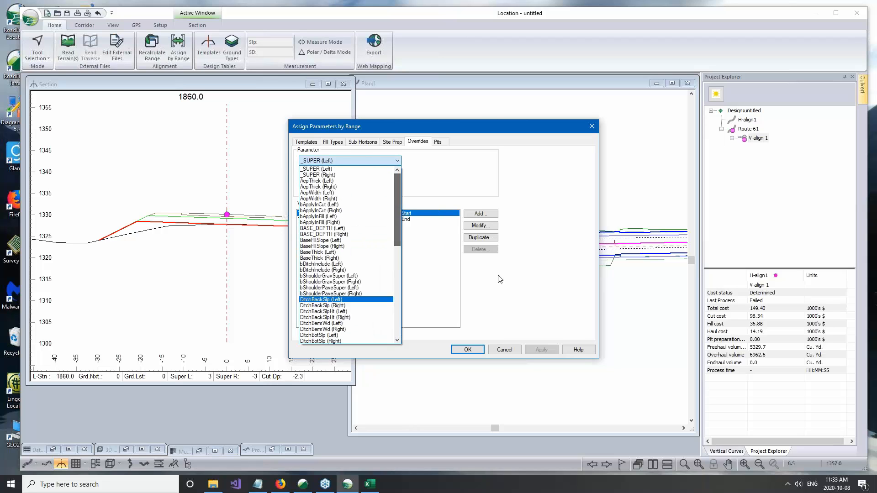
click(517, 302)
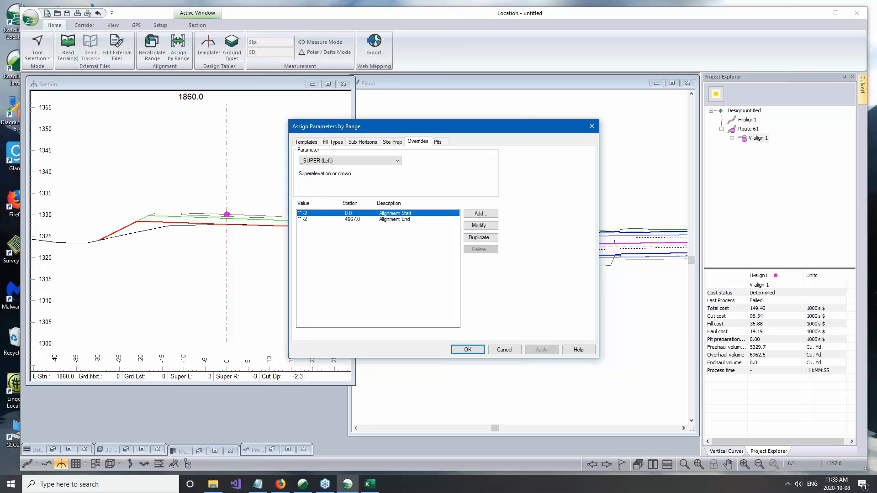
click(510, 352)
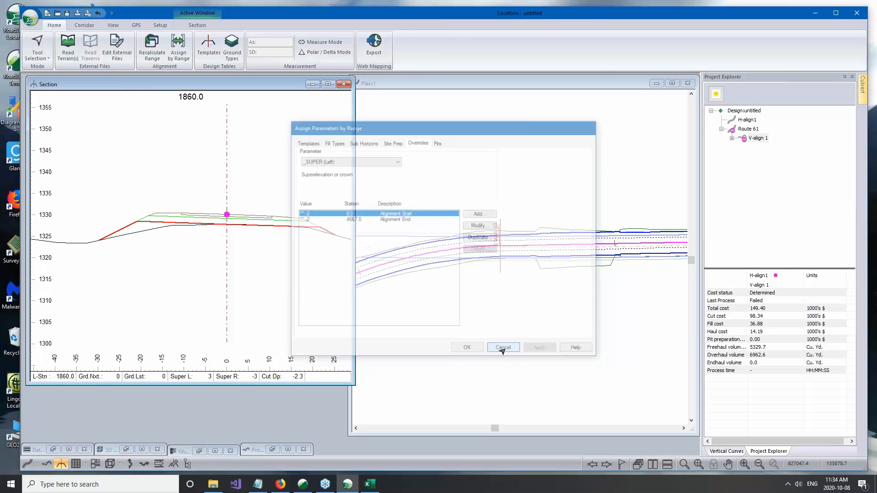
- Inspect the transition into the RP2 stretch in the Plan window
click(552, 245)
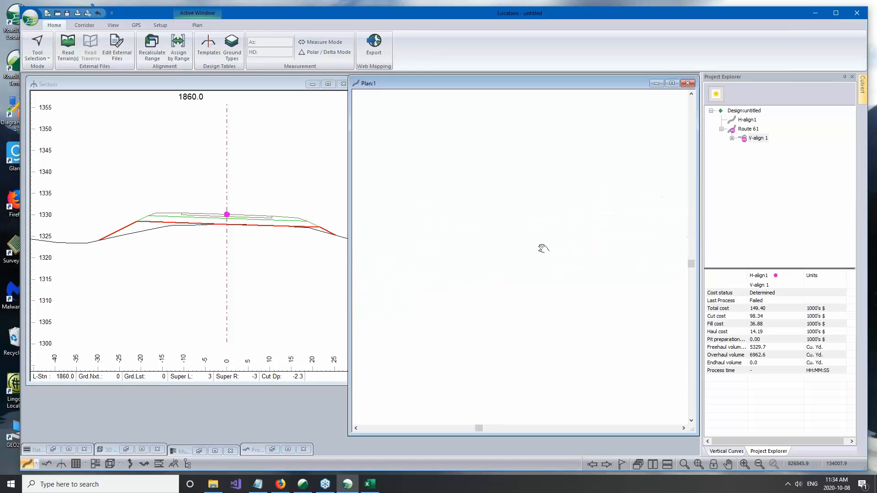
middle_drag(550, 238, 459, 270)
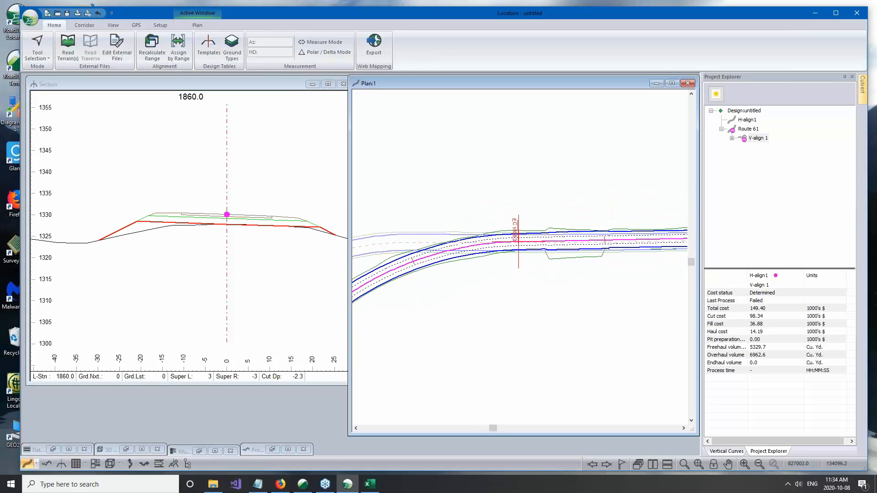
mouse_move(511, 235)
scroll(578, 236, down, 2)
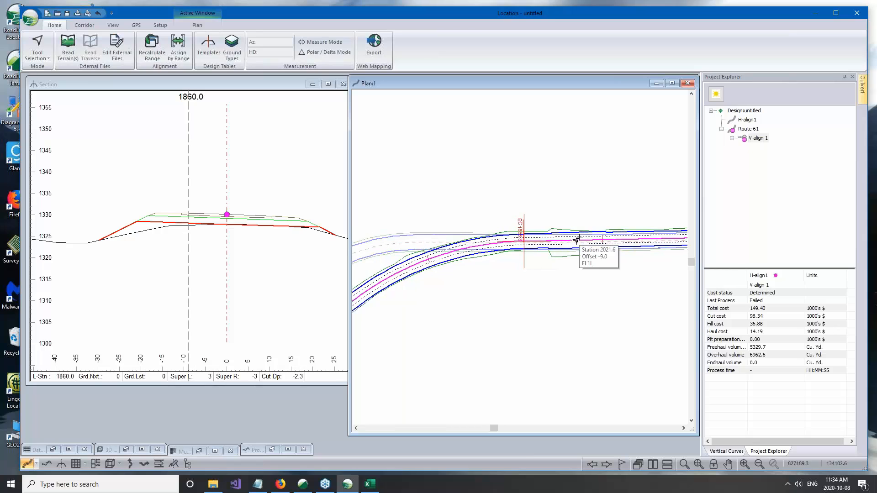
middle_drag(510, 223, 484, 230)
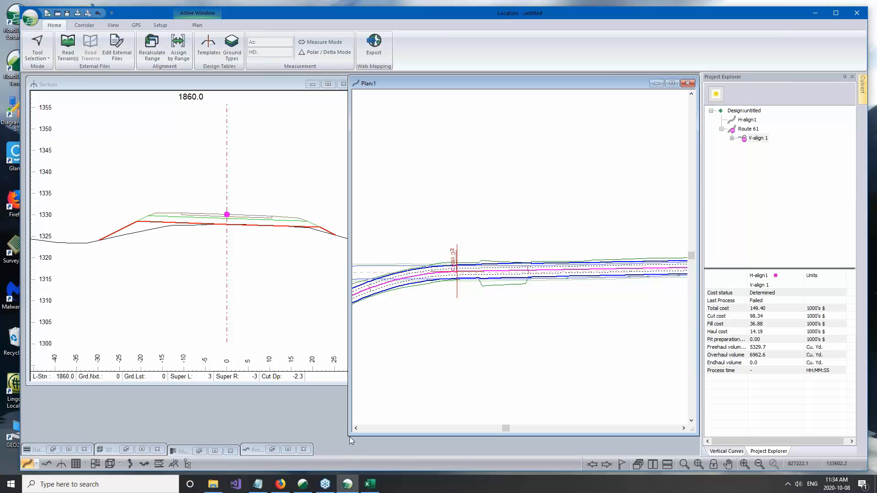
- Widen the Plan window over the Section window and make H-align1 the current alignment
drag(349, 437, 143, 437)
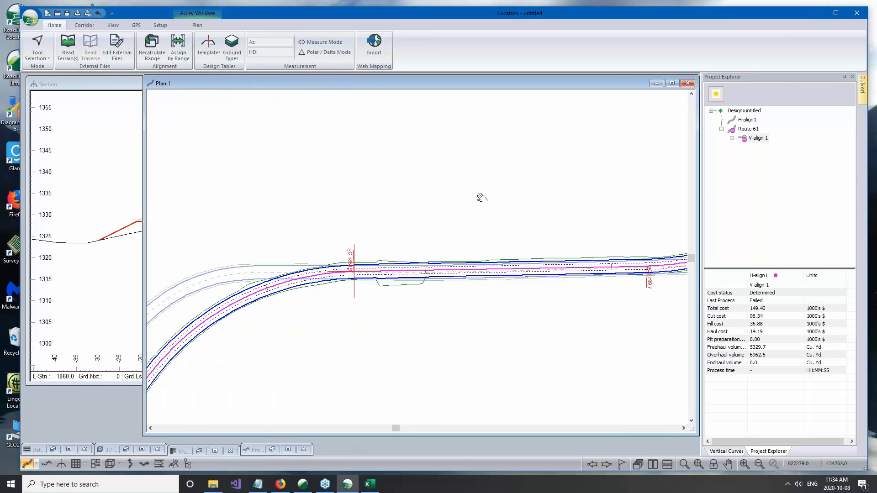
middle_drag(482, 197, 613, 137)
scroll(603, 137, down, 5)
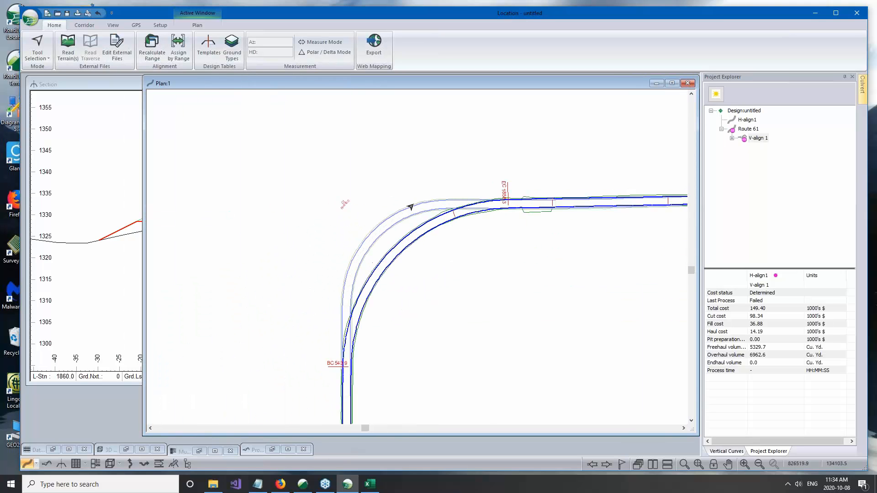
scroll(411, 207, down, 1)
middle_drag(477, 261, 420, 248)
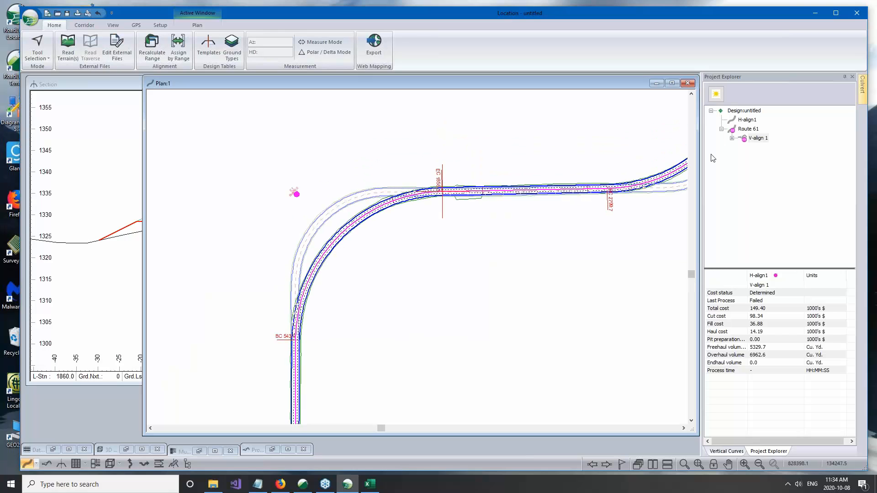
double_click(746, 120)
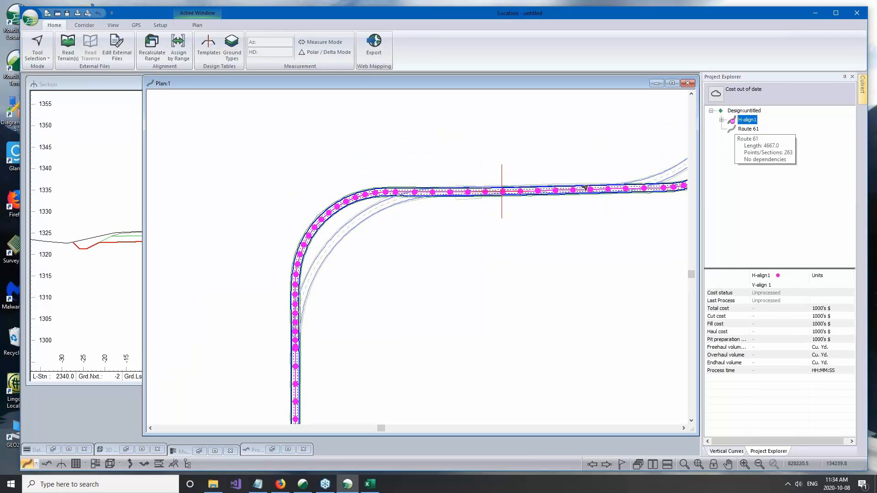
middle_drag(406, 241, 334, 224)
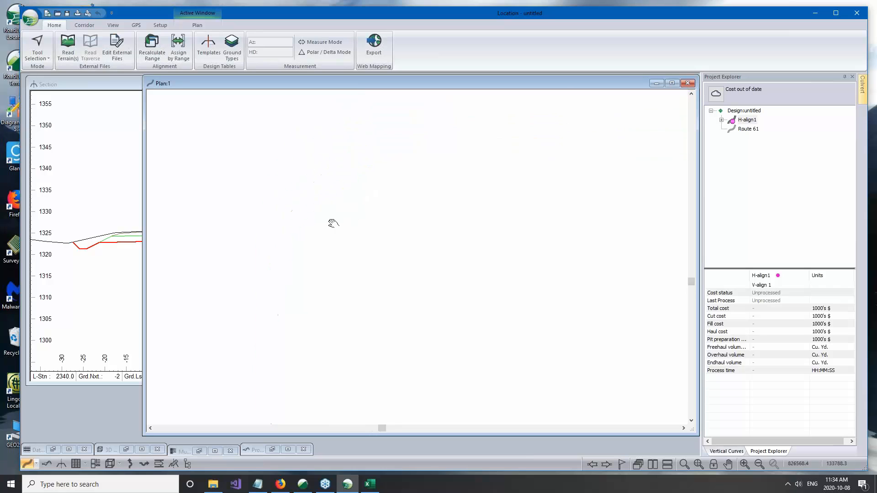
- Preview the Widening I - Overlay with Subcut-left component in the Template Editor and copy it
click(208, 46)
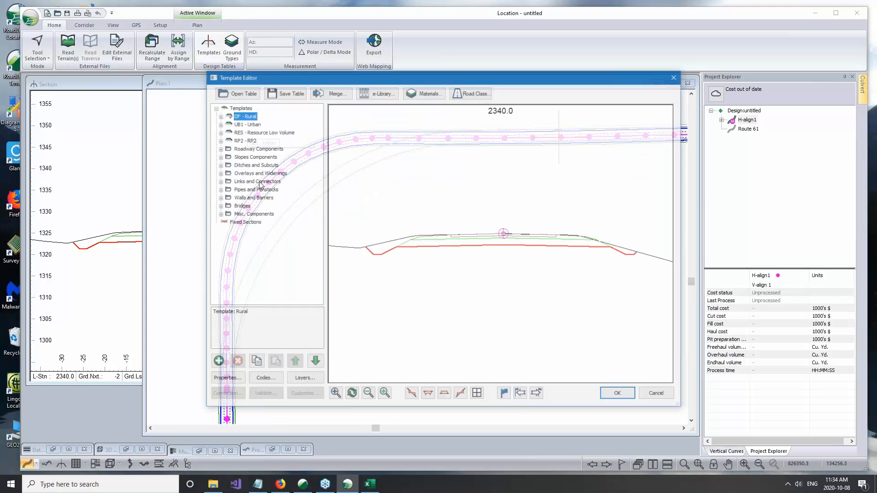
click(218, 173)
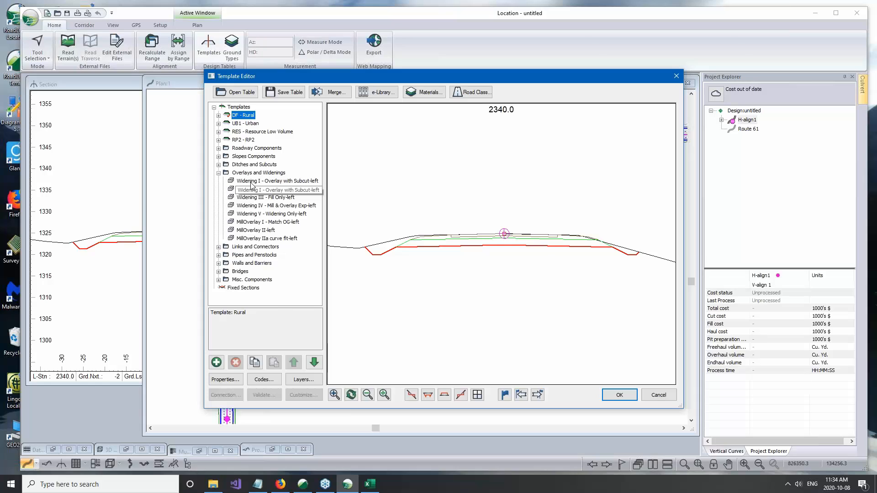
click(274, 181)
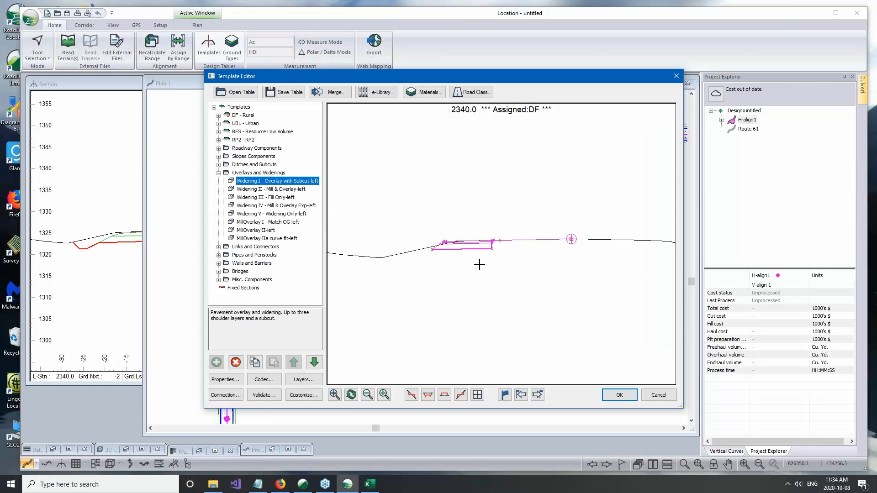
scroll(475, 248, up, 1)
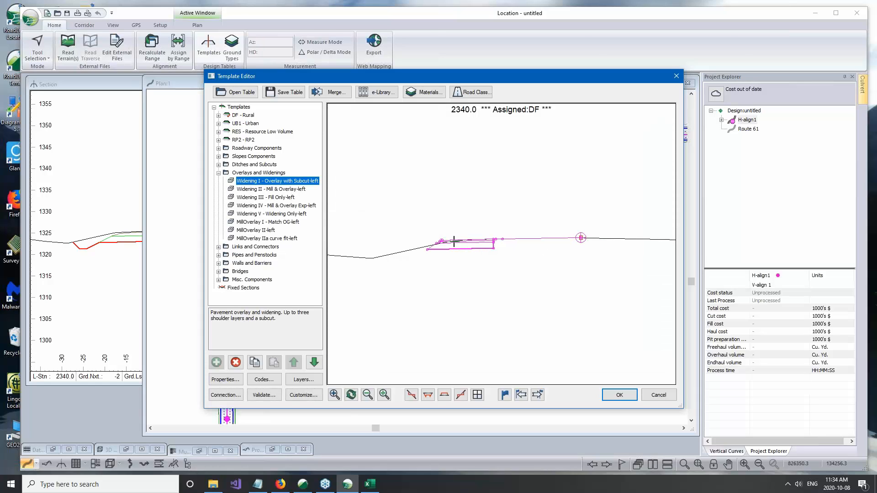
right_click(256, 183)
click(278, 235)
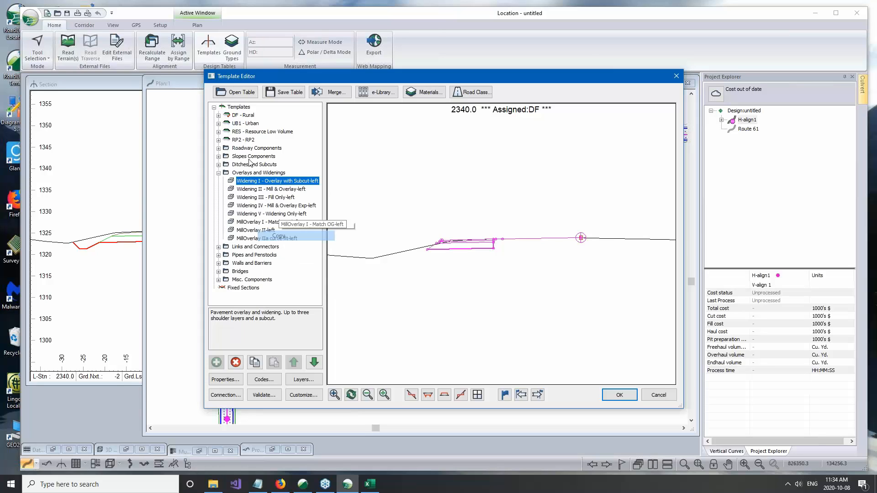
- Paste the copied Widening I - Overlay with Subcut component into the DF - Rural template as a new left-side component
click(218, 116)
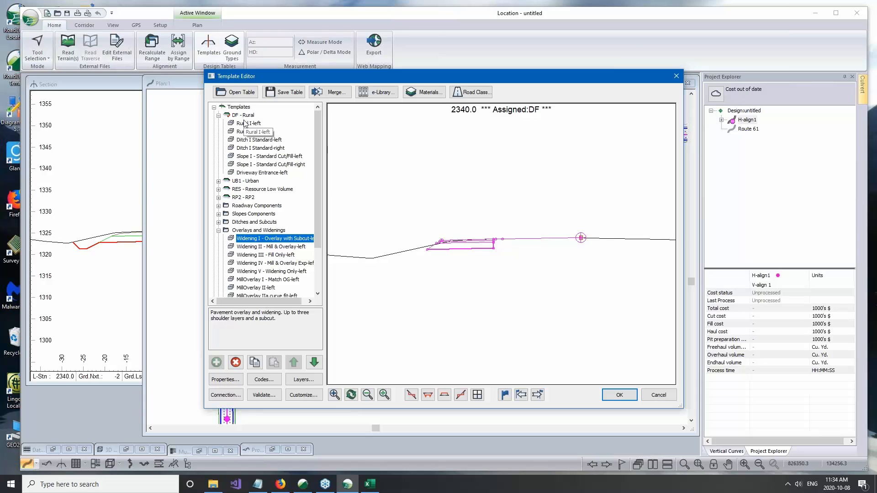
double_click(242, 116)
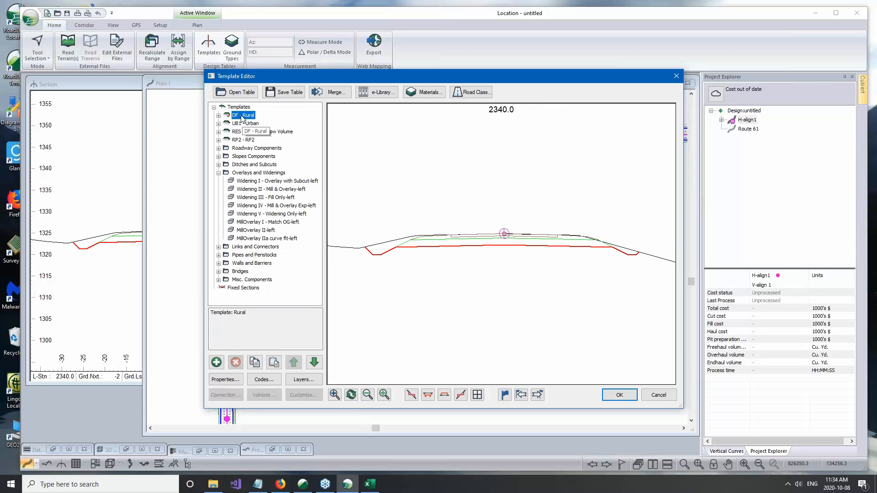
right_click(242, 116)
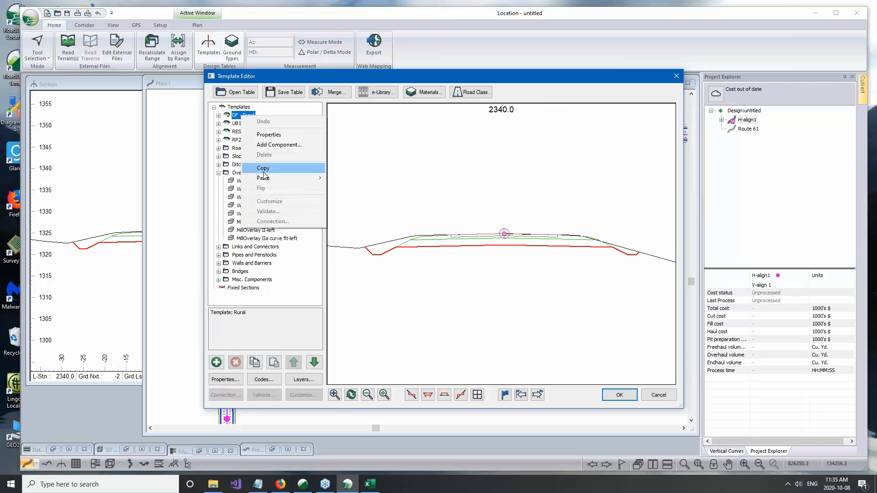
click(219, 116)
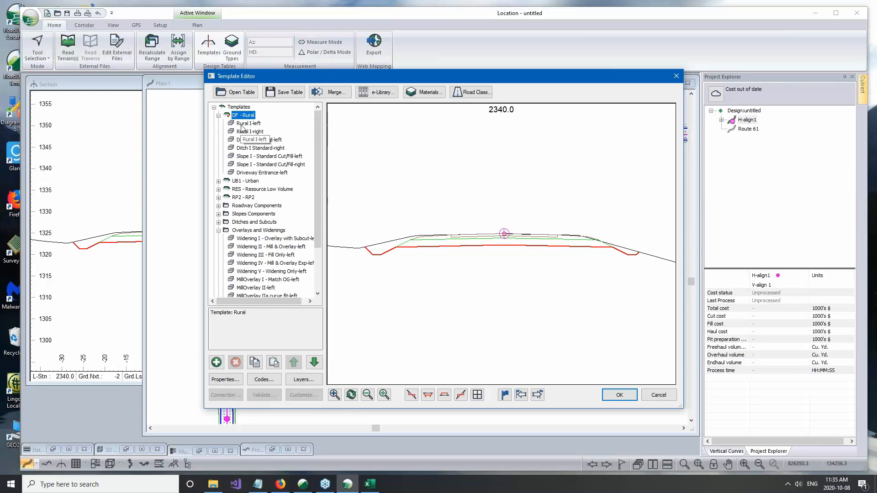
click(245, 123)
right_click(245, 124)
mouse_move(273, 188)
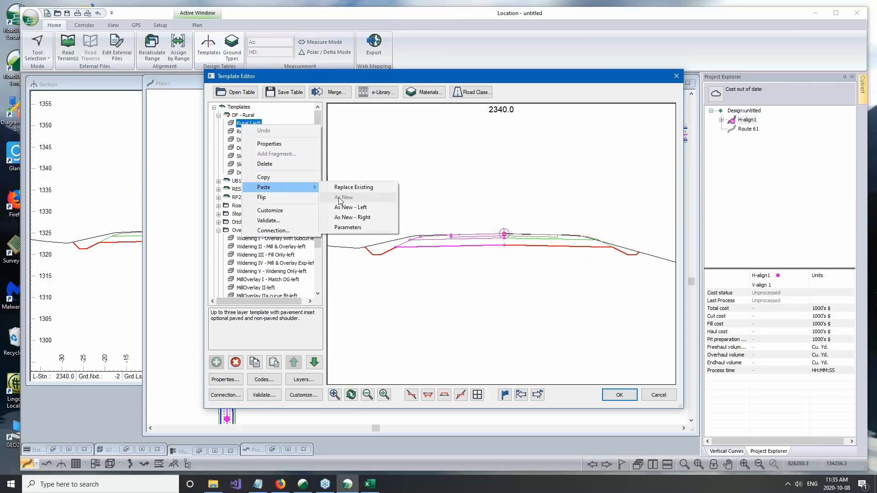
click(370, 206)
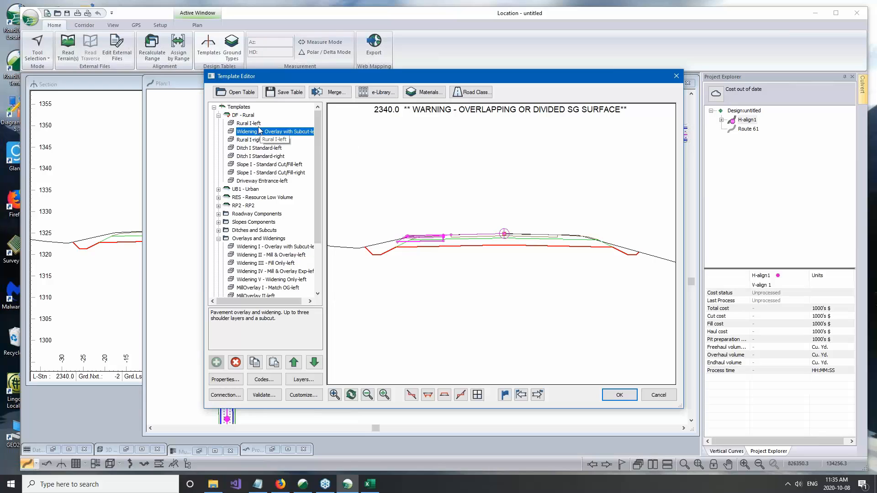
- Delete Rural I-left, Rural I-right, Ditch I Standard-right and Slope I - Standard Cut/Fill-right from the DF - Rural template
click(248, 123)
click(236, 363)
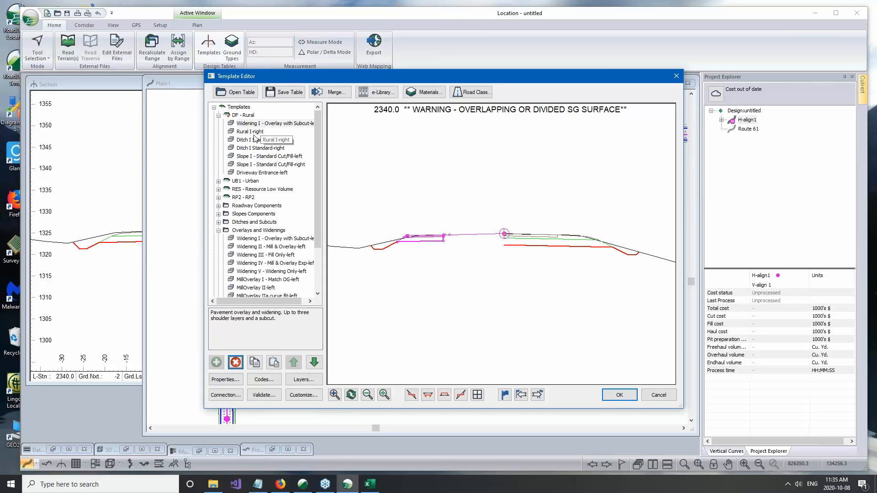
click(252, 132)
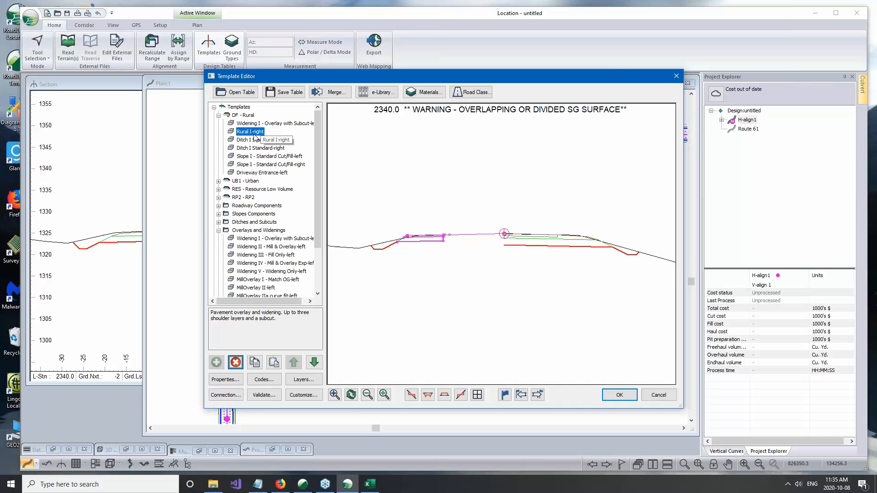
click(236, 363)
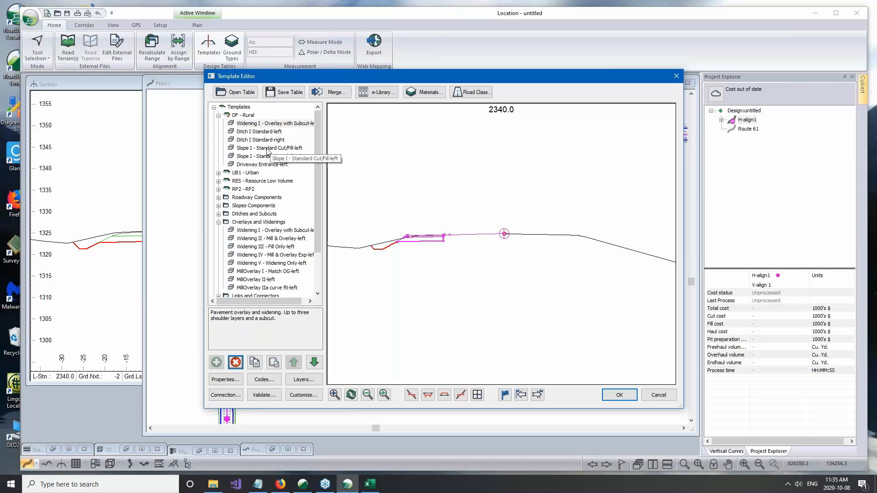
click(266, 142)
click(236, 362)
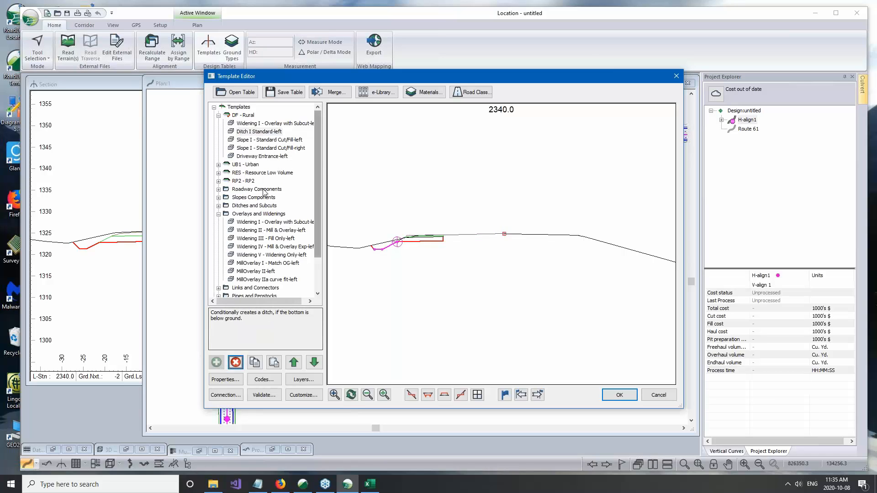
click(265, 148)
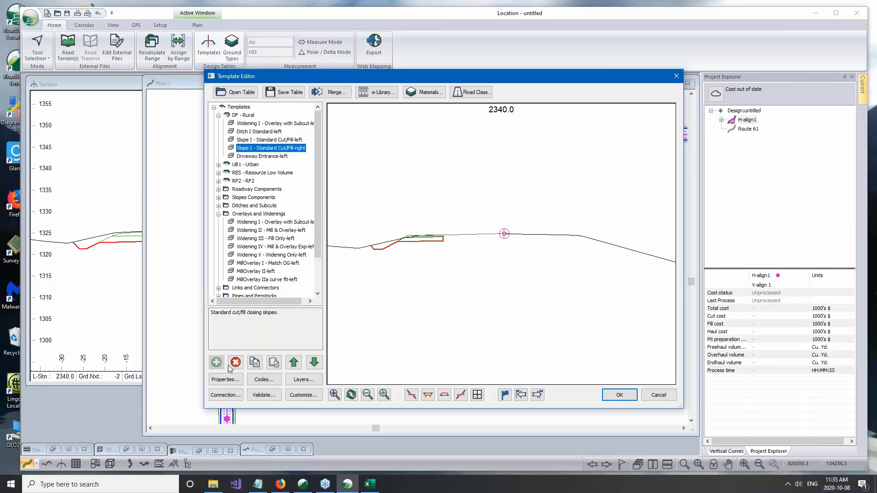
click(235, 362)
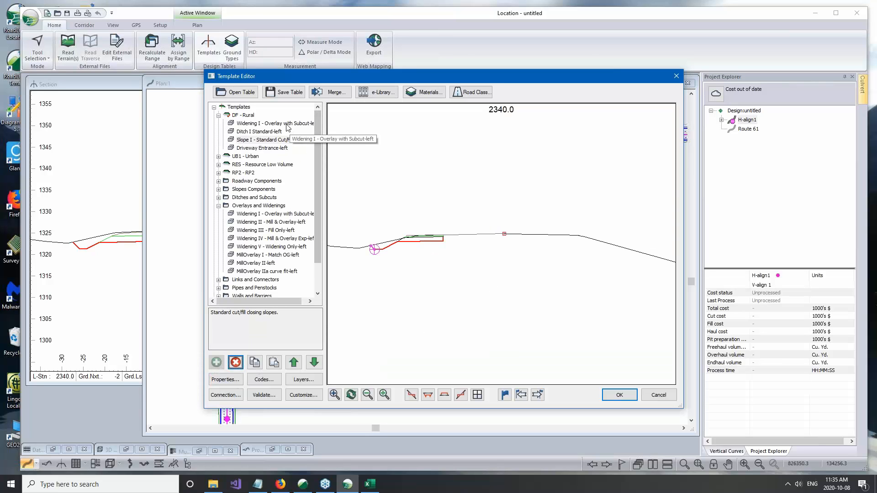
- Set the default WideningWidth of the DF - Rural template's Widening I - Overlay with Subcut-left component to 10 ft
click(224, 379)
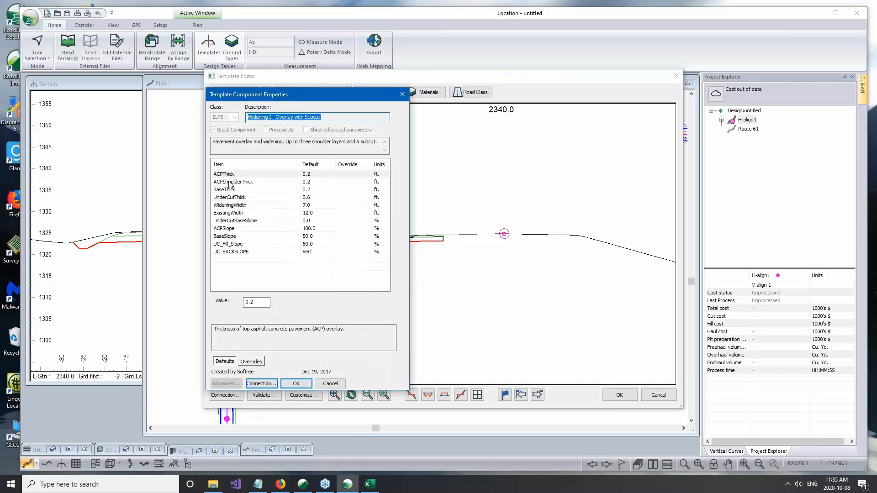
click(227, 205)
drag(310, 94, 203, 91)
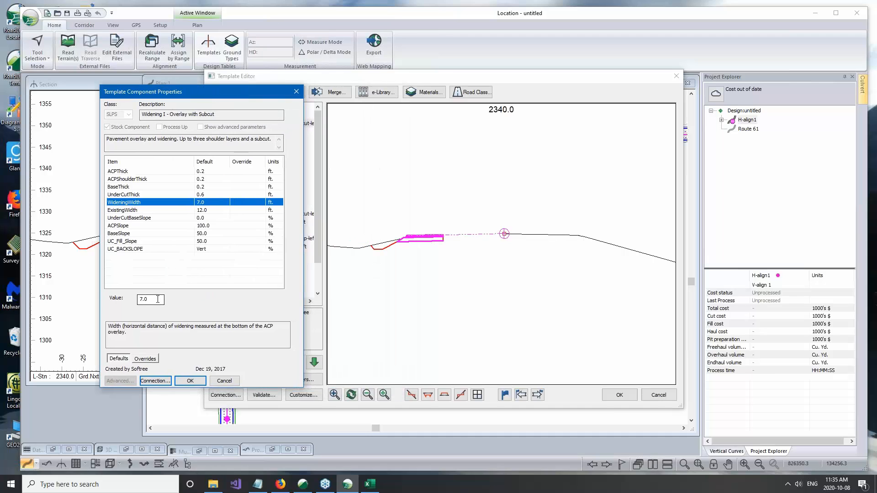
double_click(142, 299)
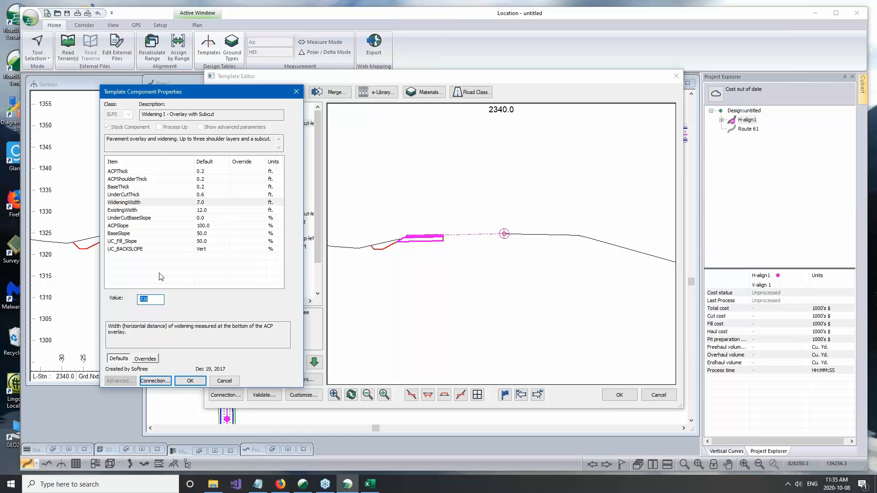
text(10)
click(190, 381)
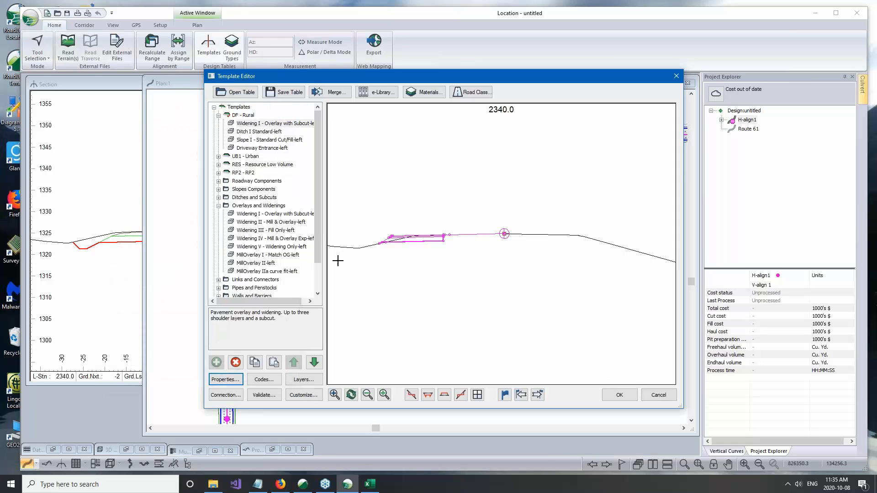
- Set the default WideningWidth of DF - Rural's Widening I - Overlay with Subcut-left component to 12 ft and accept the template edits
click(261, 124)
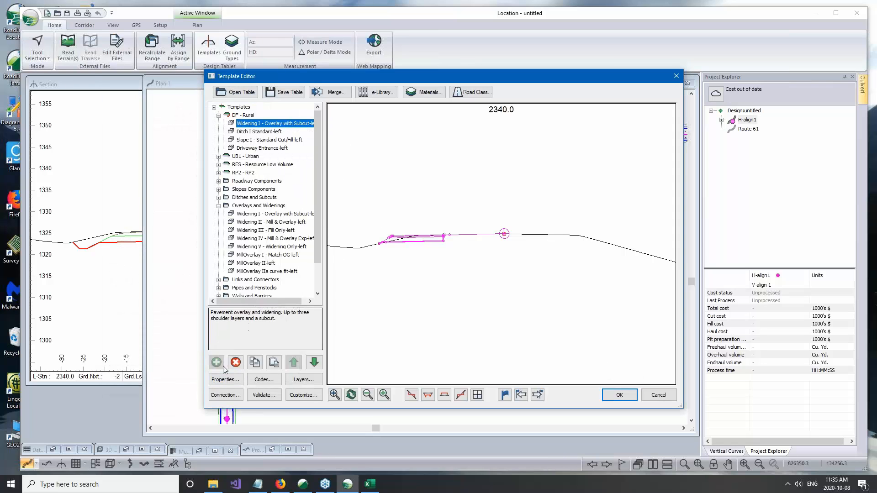
click(223, 380)
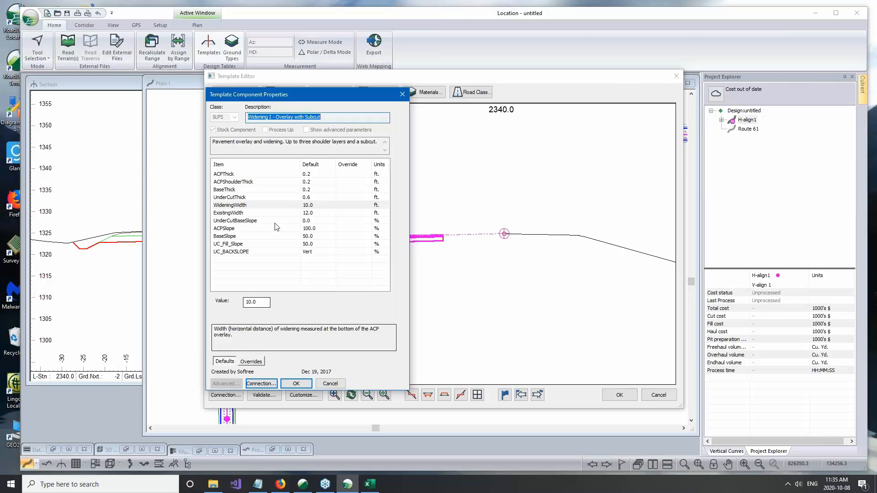
click(267, 206)
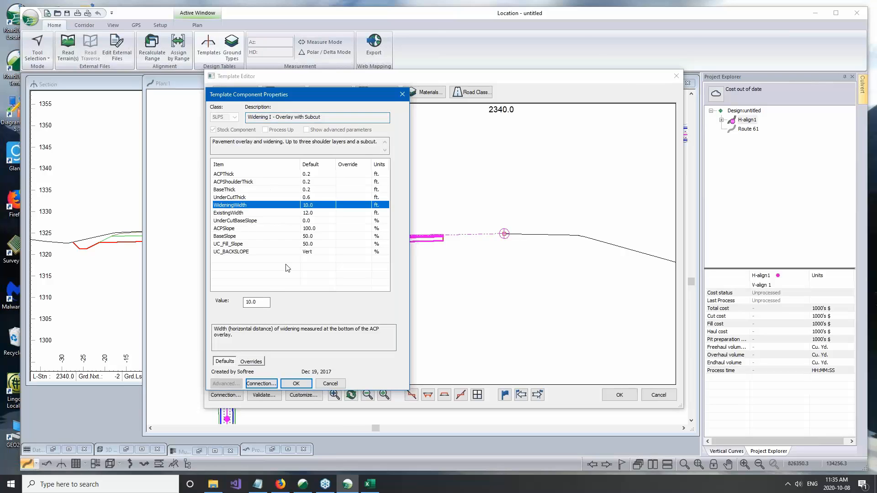
drag(245, 302, 257, 302)
text(12)
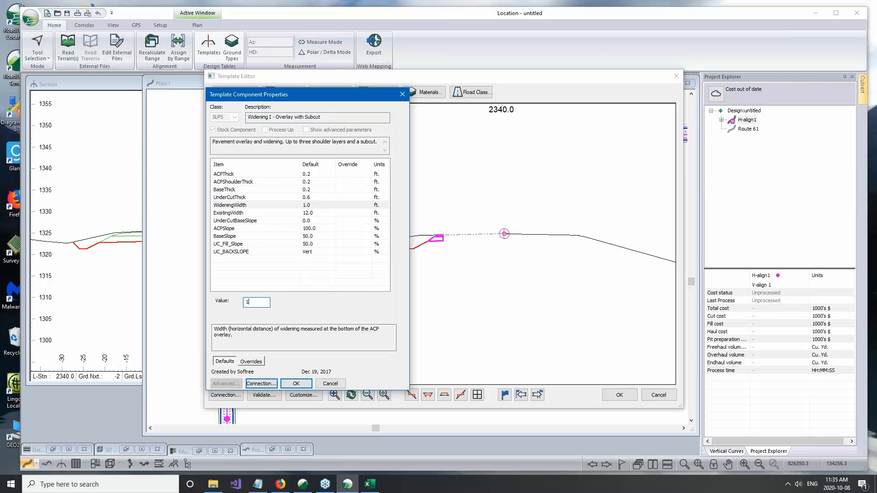
click(296, 383)
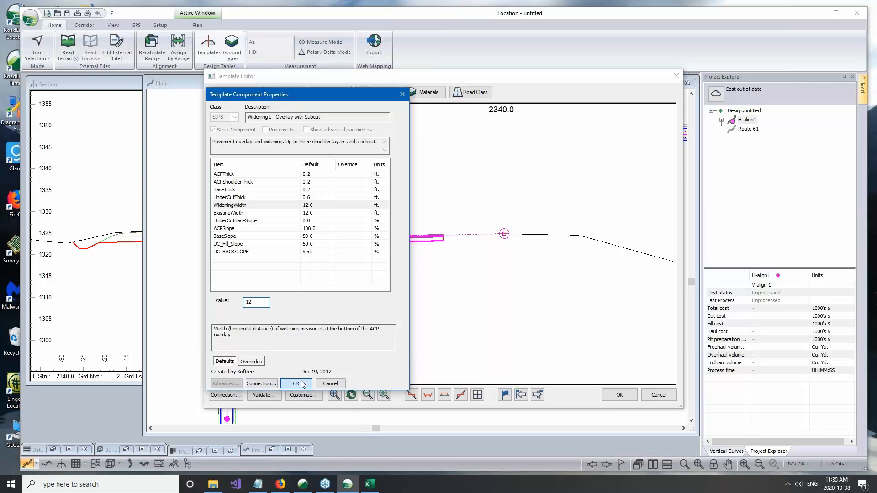
click(631, 397)
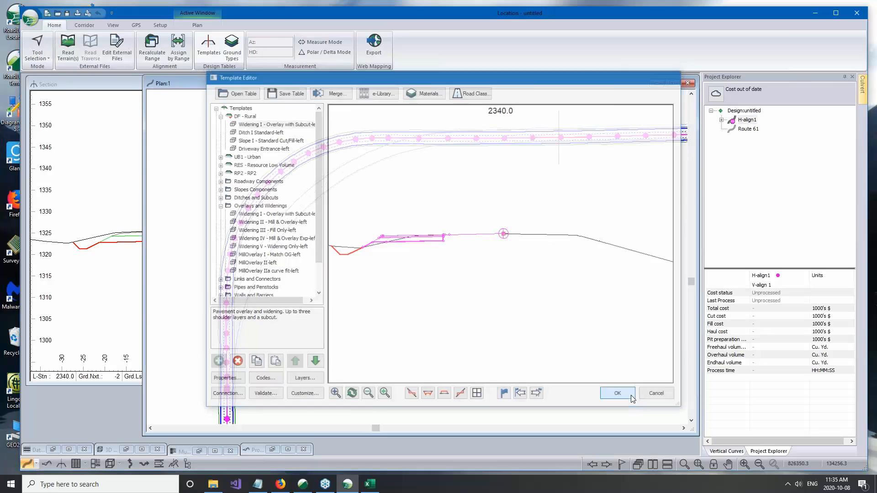
- Narrow the Plan window, centre the Section view on the left widening, and shrink the Section window to fit beside the plan
click(448, 275)
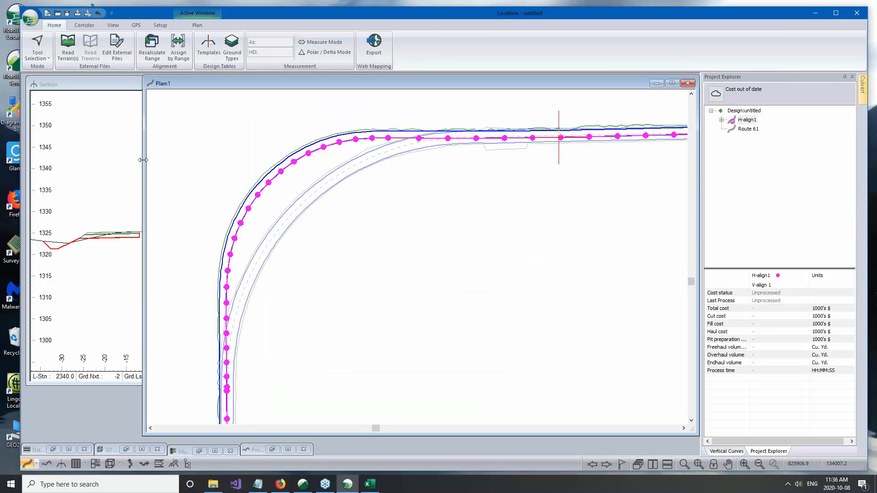
drag(142, 160, 217, 160)
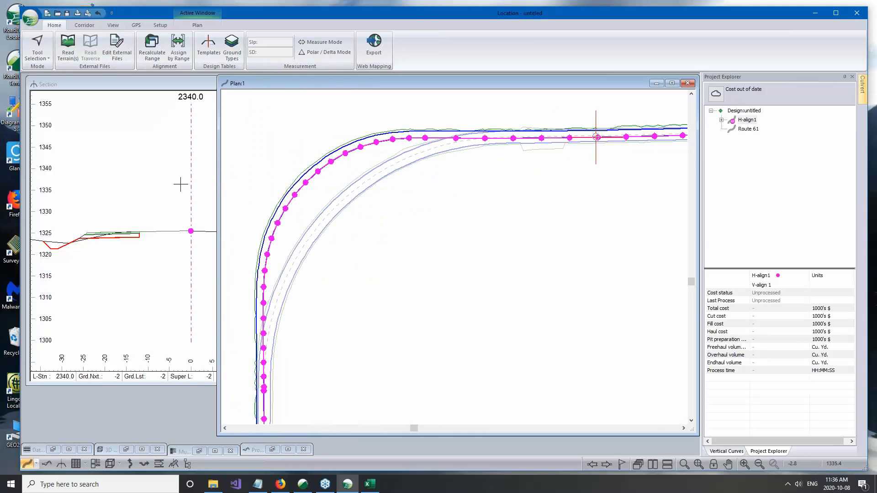
middle_drag(181, 185, 161, 202)
middle_drag(226, 196, 248, 190)
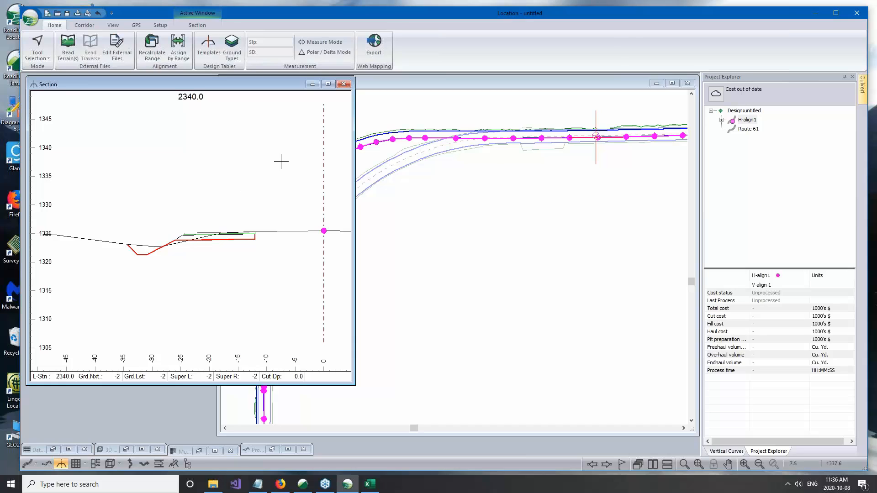
mouse_move(281, 161)
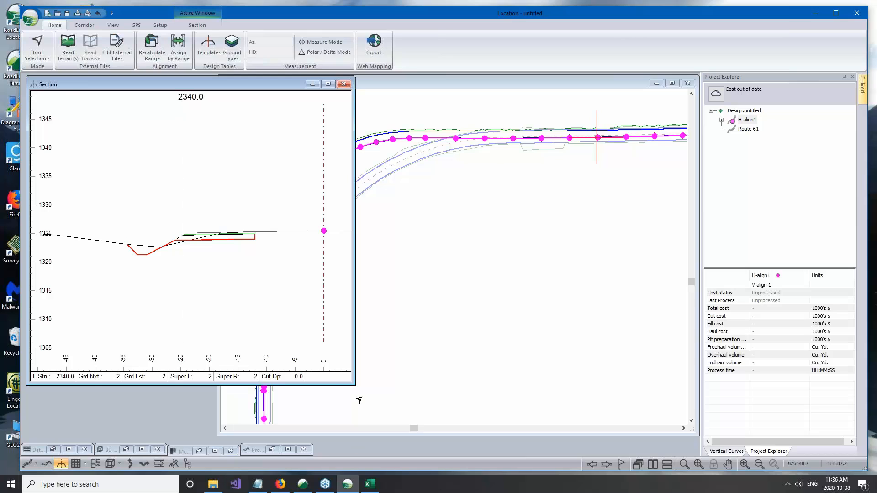
drag(355, 385, 242, 267)
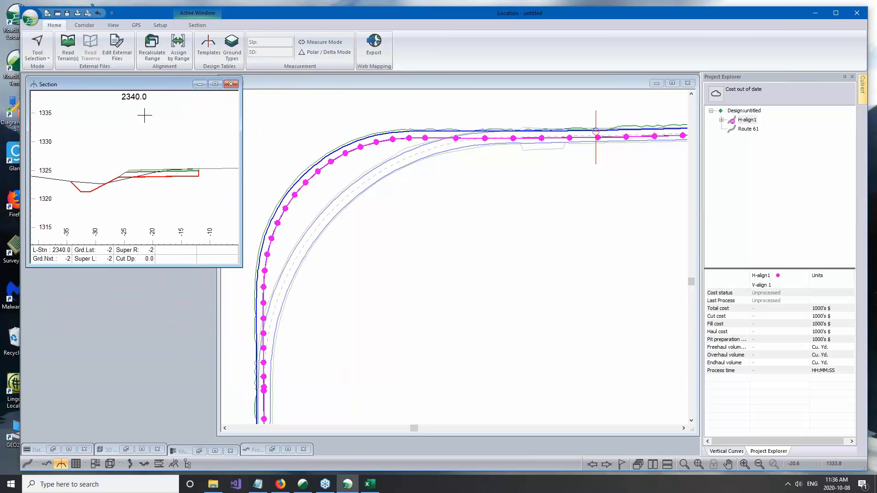
mouse_move(127, 87)
mouse_down()
mouse_move(133, 215)
mouse_move(133, 92)
mouse_up()
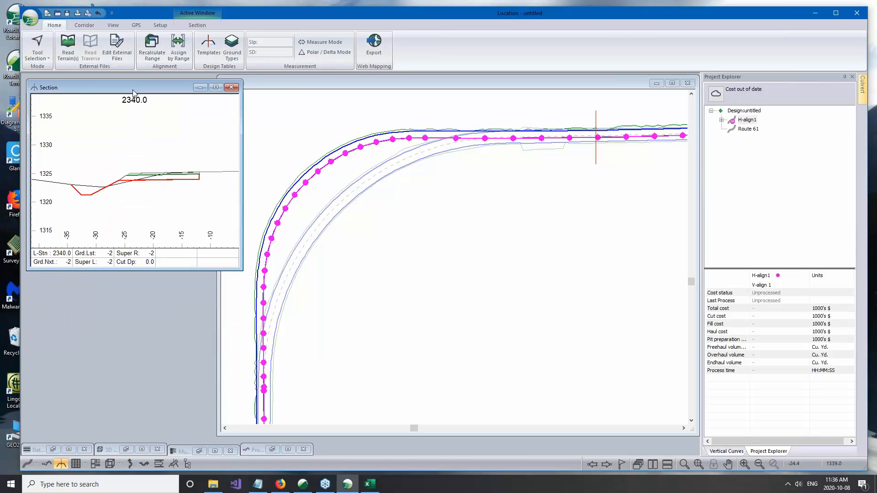
- Turn on the Background display in the Plan window and inspect H-align1's curve against the surveyed road
click(281, 86)
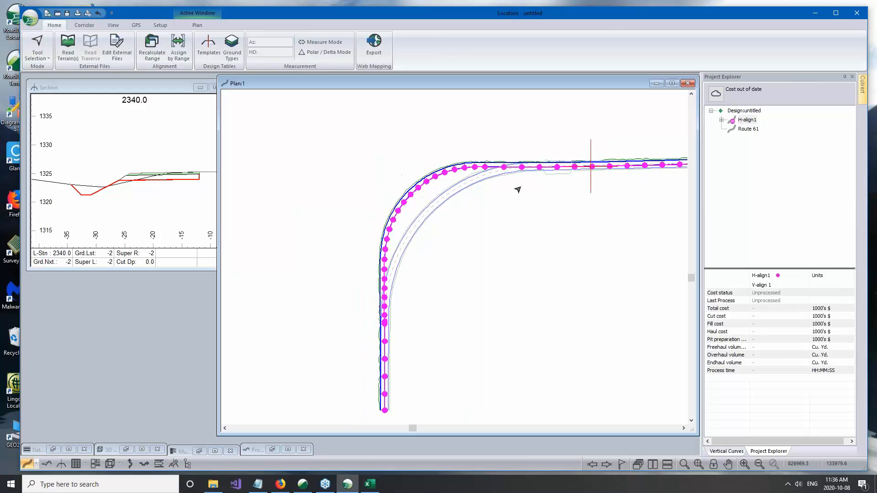
right_click(547, 227)
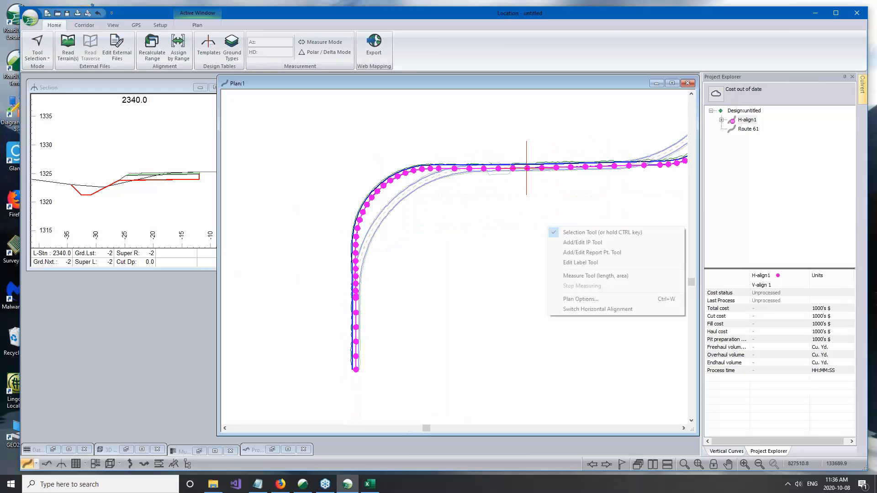
click(582, 298)
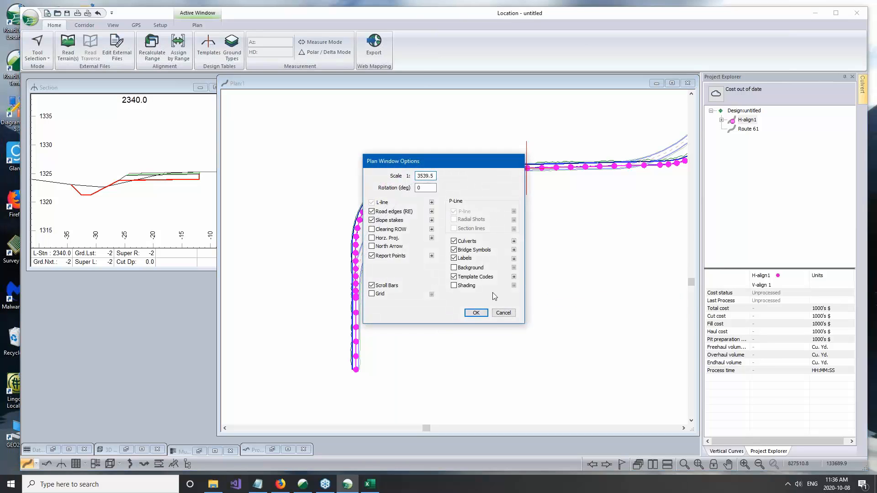
click(455, 269)
click(475, 312)
scroll(399, 221, up, 4)
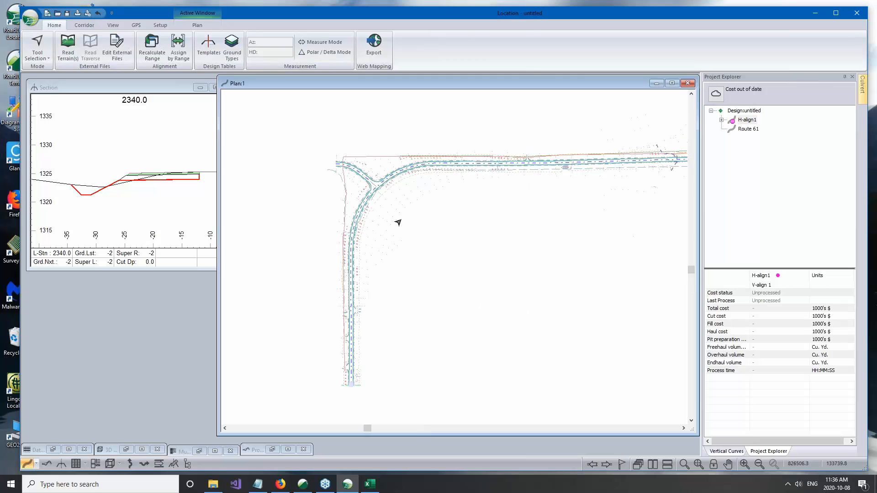
middle_drag(428, 243, 412, 270)
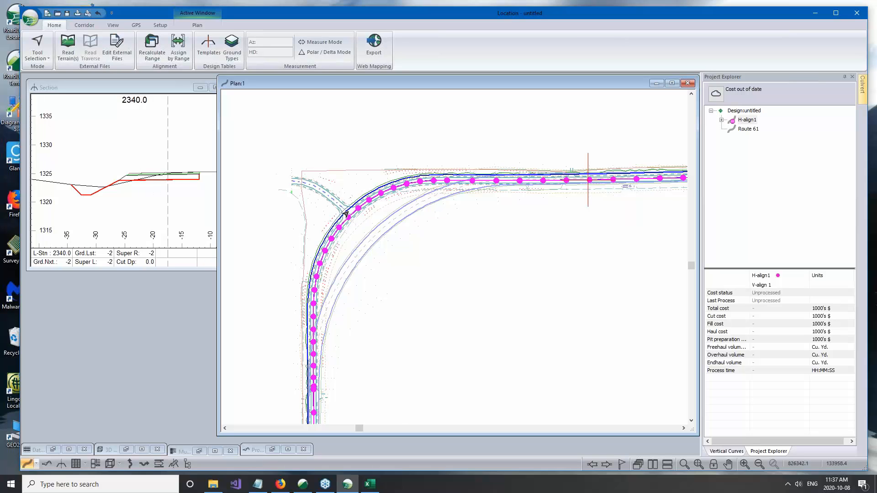
scroll(423, 281, up, 2)
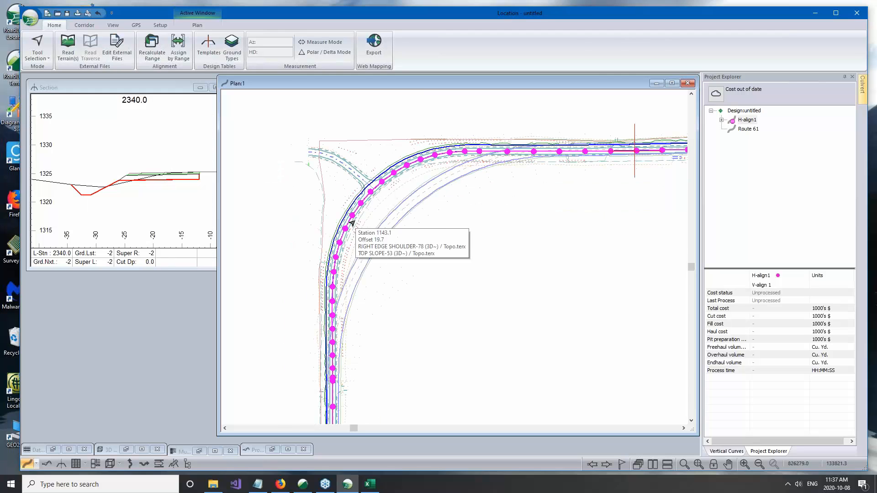
scroll(457, 251, up, 1)
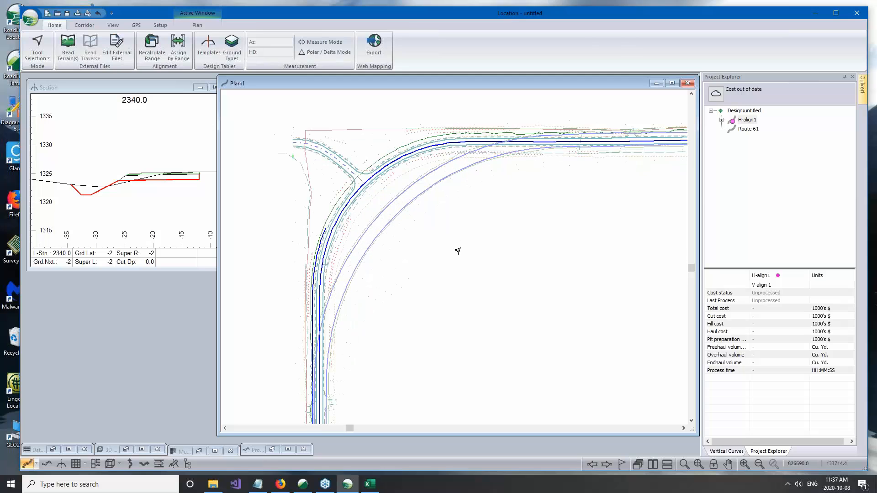
- Create a new horizontal alignment named Private_Rd, shown in the background, with the default start coordinate and default standard template
right_click(744, 122)
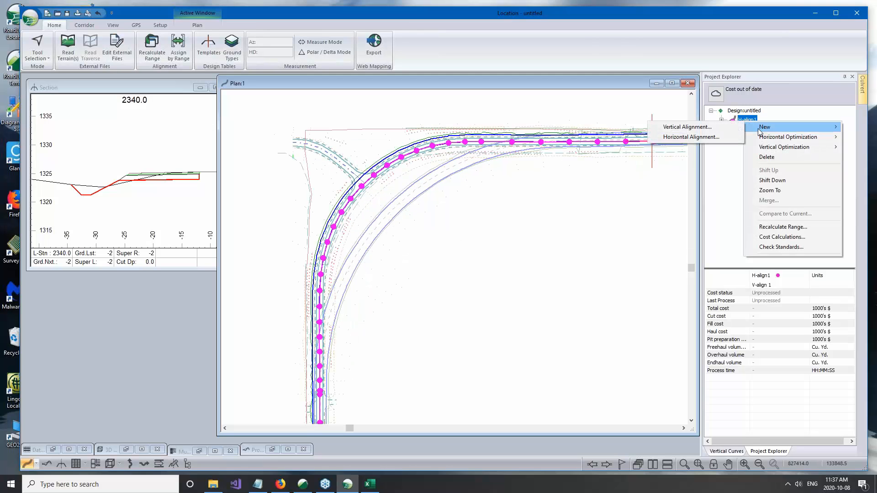
click(691, 137)
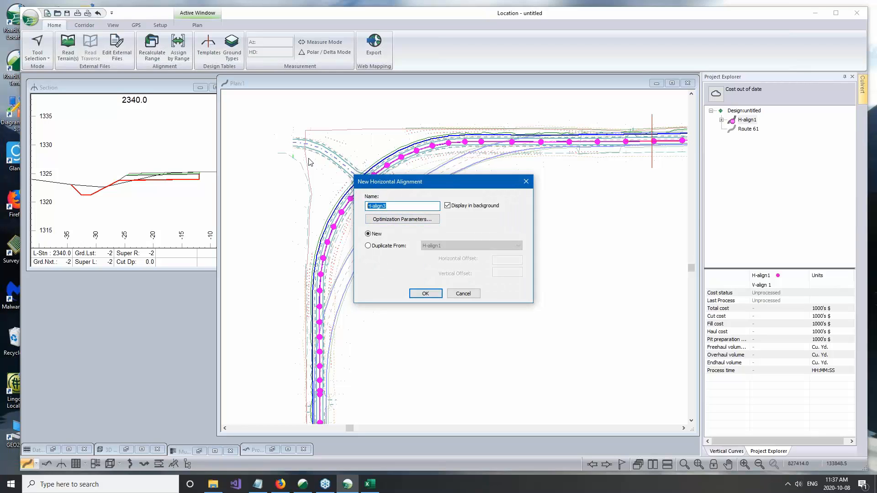
text(Private_Rd)
click(425, 293)
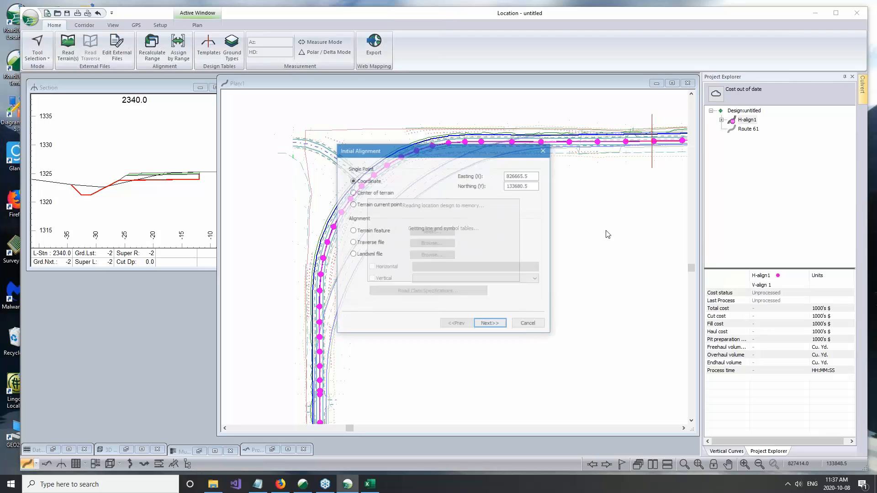
click(489, 324)
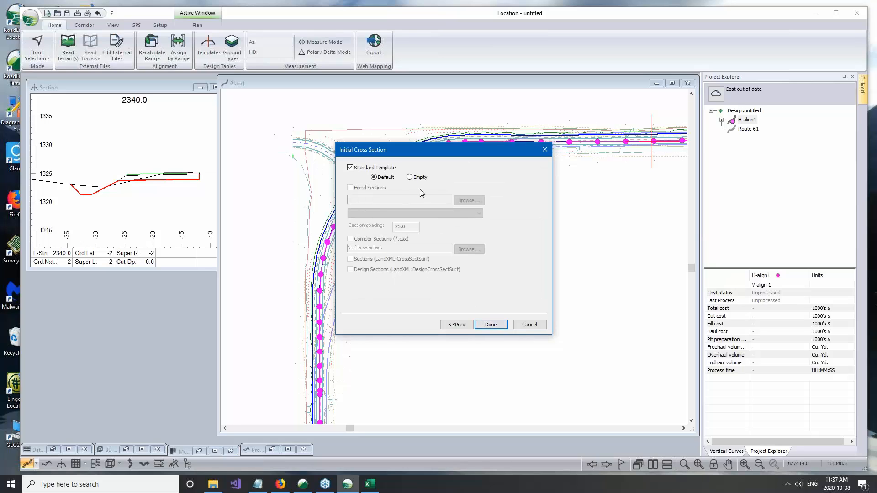
click(492, 325)
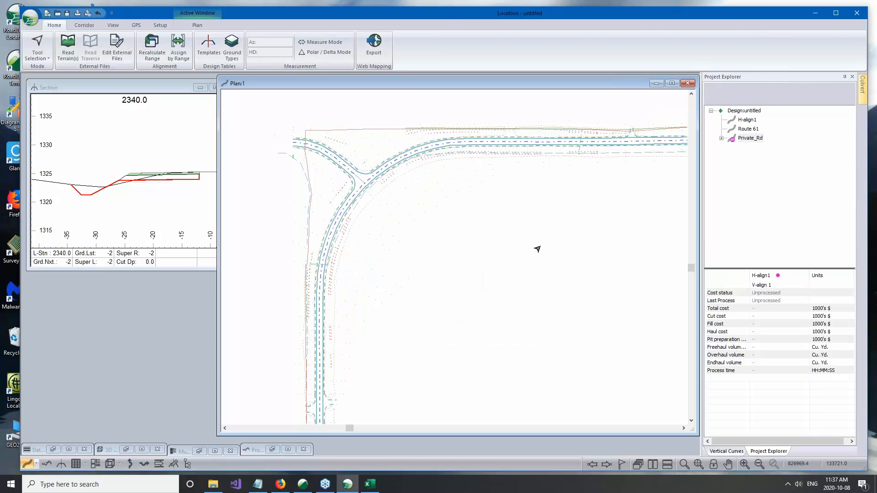
- With the Add/Edit IP tool, start Private_Rd on the main road's outer edge below the junction, then run it up and across the side road
right_click(486, 268)
click(536, 283)
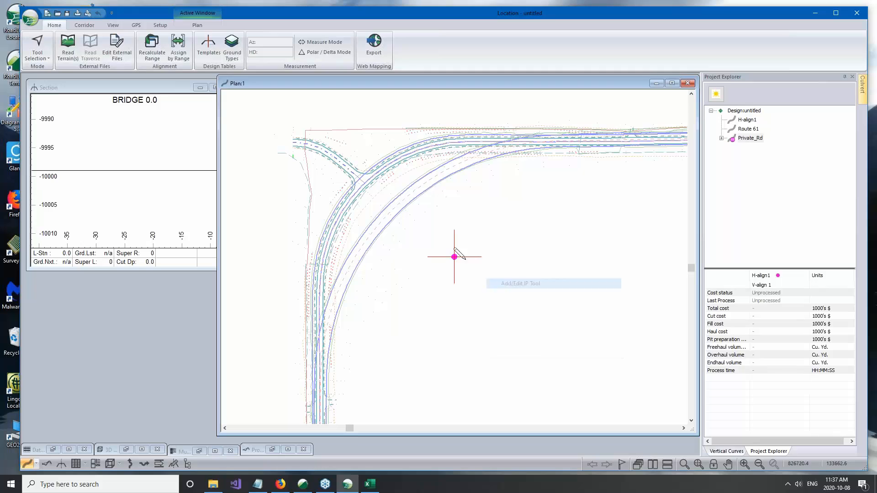
mouse_move(454, 257)
mouse_down()
mouse_move(354, 226)
mouse_move(338, 196)
mouse_move(338, 203)
mouse_up()
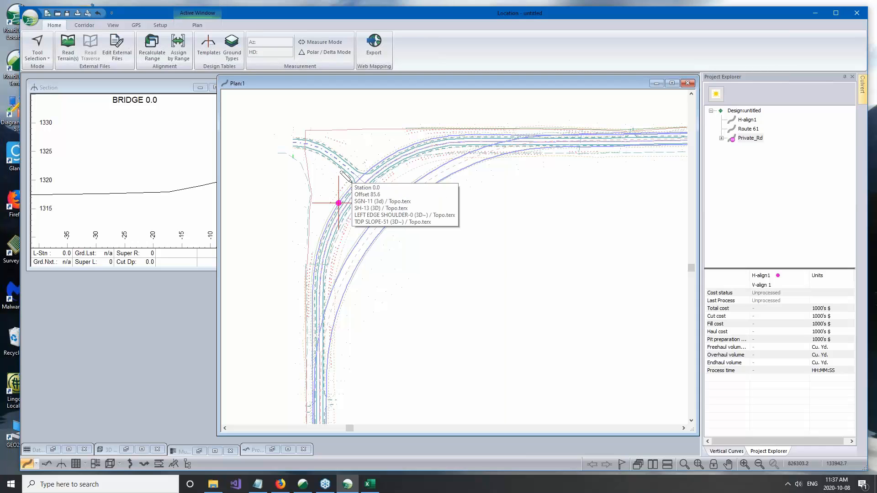
drag(350, 178, 355, 185)
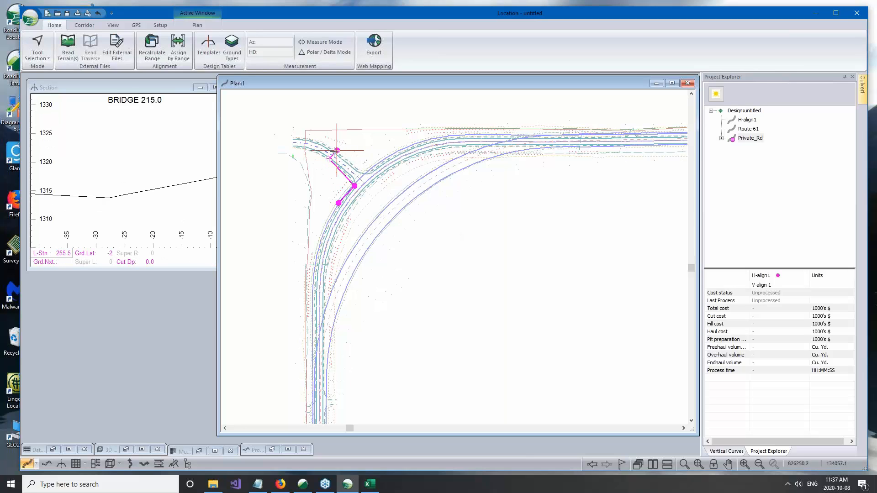
click(335, 152)
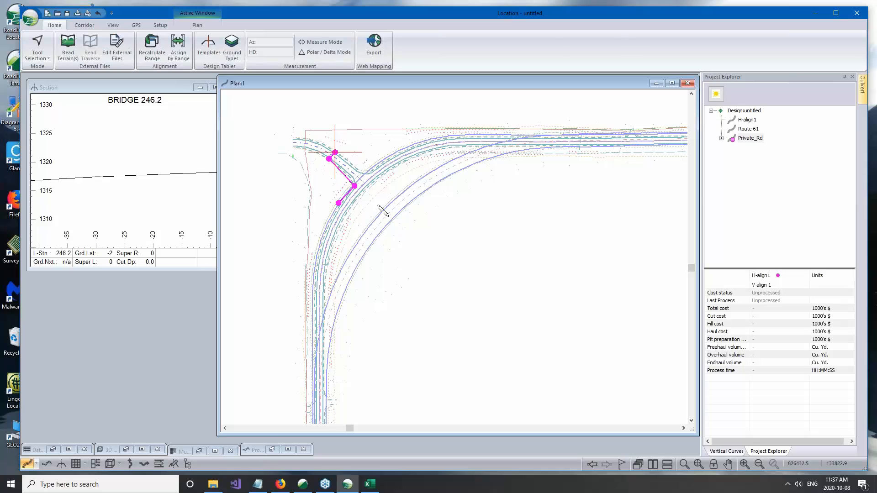
- Continue Private_Rd with IPs back down the side road's opposite edge to the junction, then northeast along the main road
drag(335, 152, 363, 175)
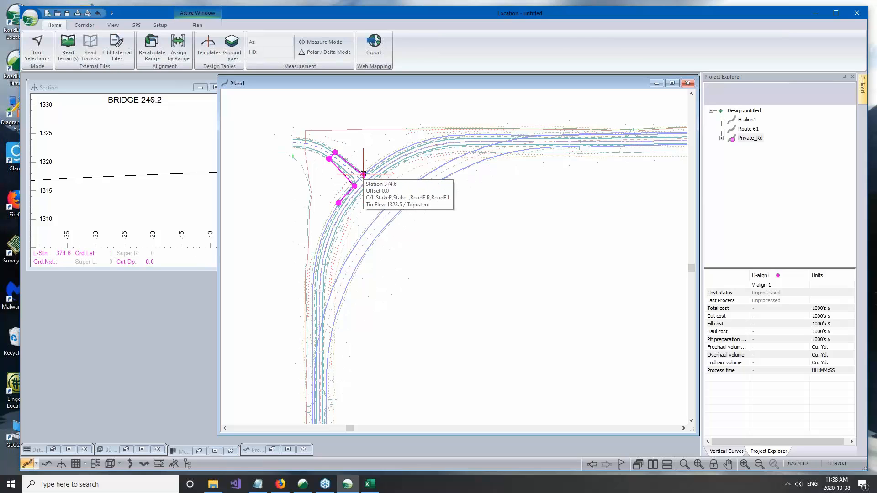
click(363, 175)
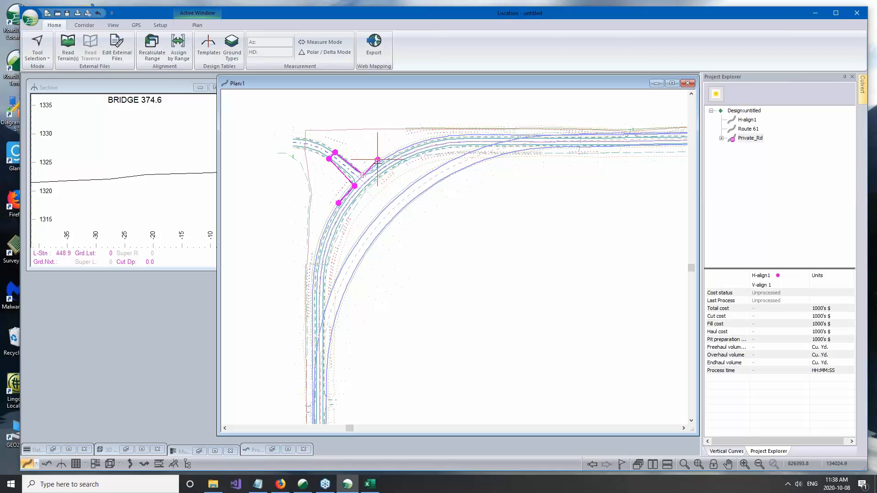
click(380, 161)
middle_drag(478, 252, 499, 263)
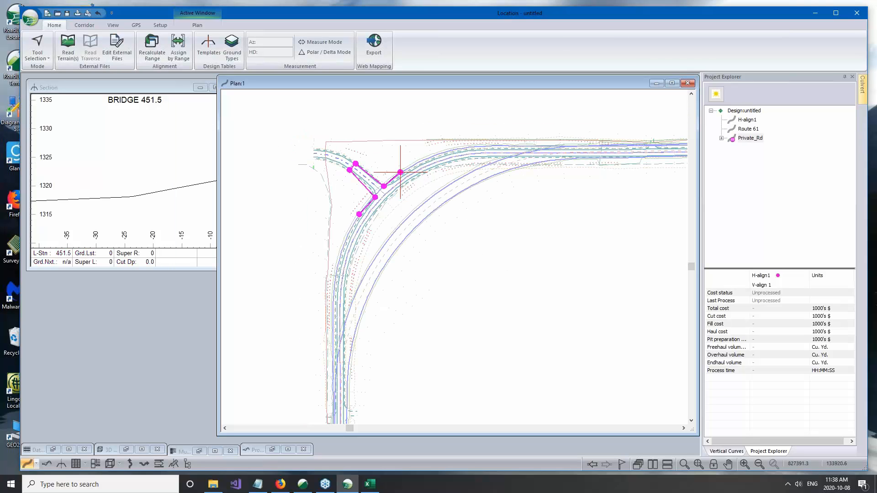
- Inspect the horizontal curve settings of Private_Rd's IP at station 374.6, and close the Project Explorer and both curve panels
click(758, 139)
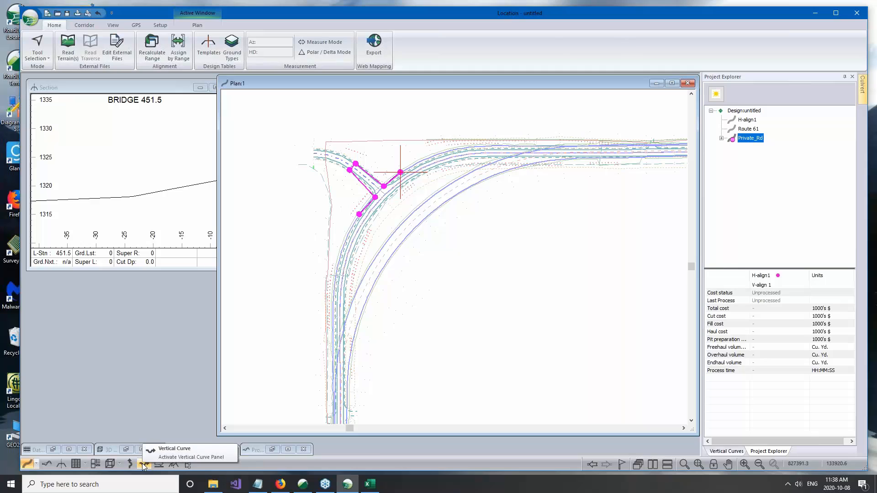
click(130, 464)
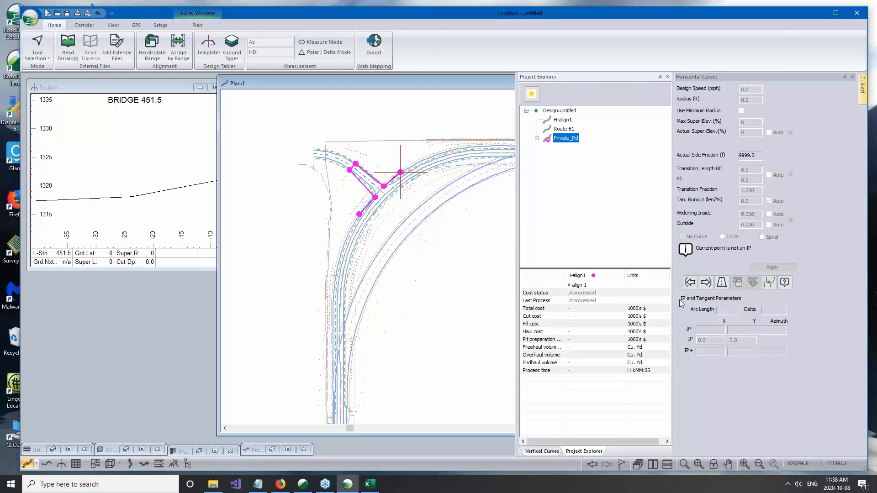
click(667, 77)
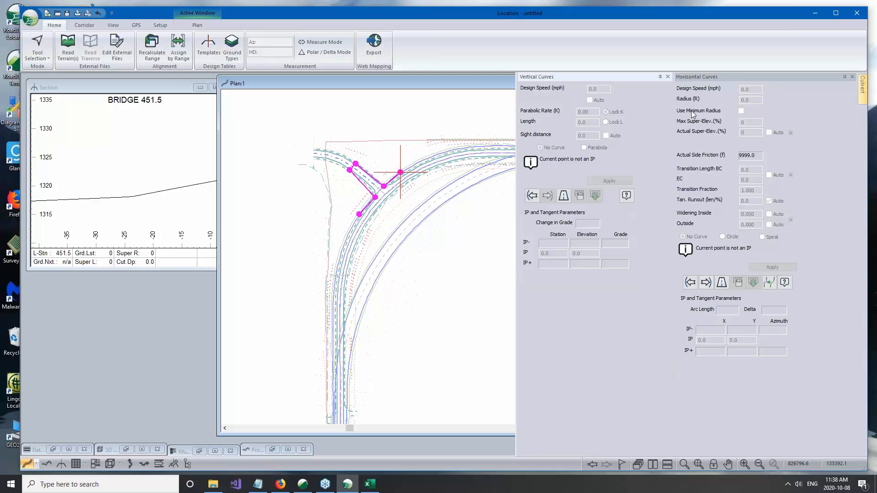
click(667, 77)
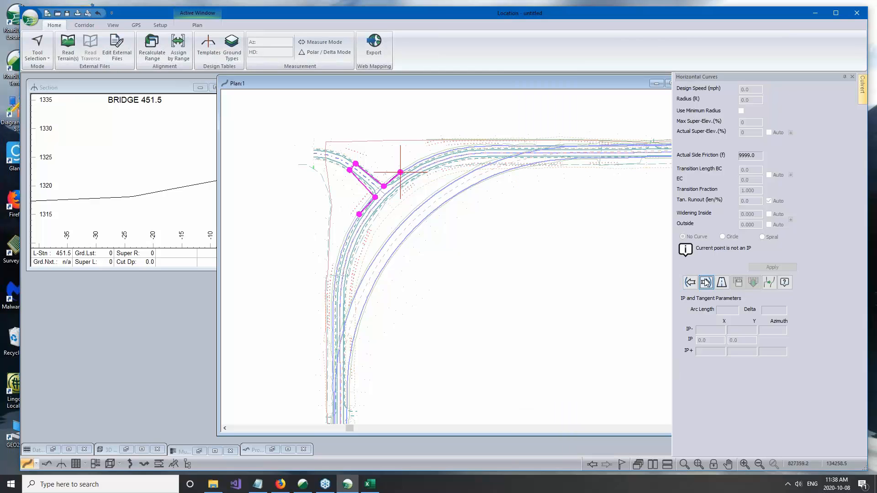
click(706, 283)
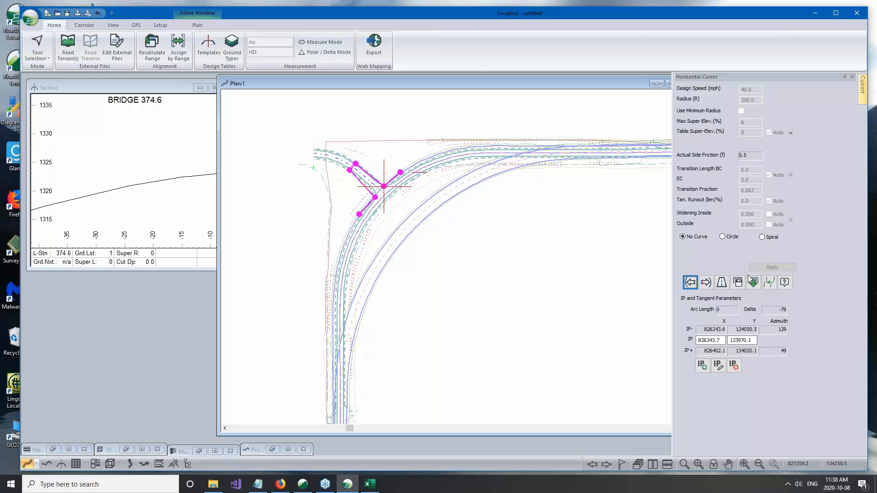
middle_drag(422, 135, 294, 183)
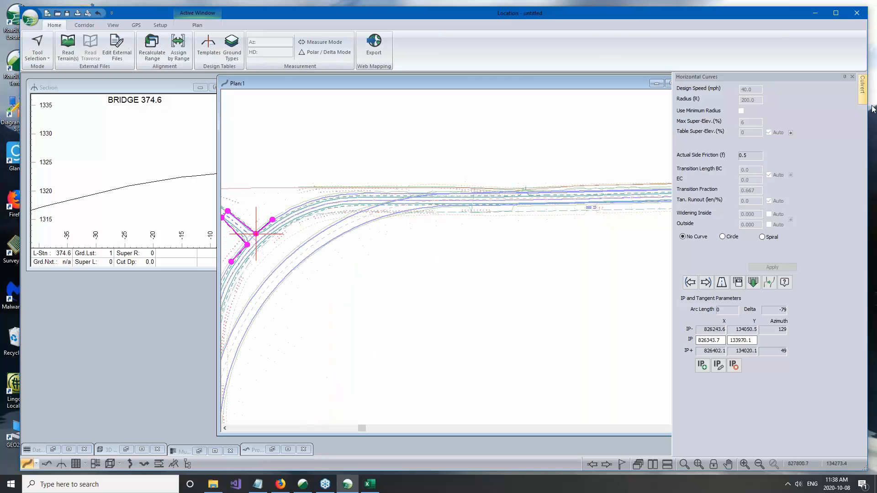
click(852, 77)
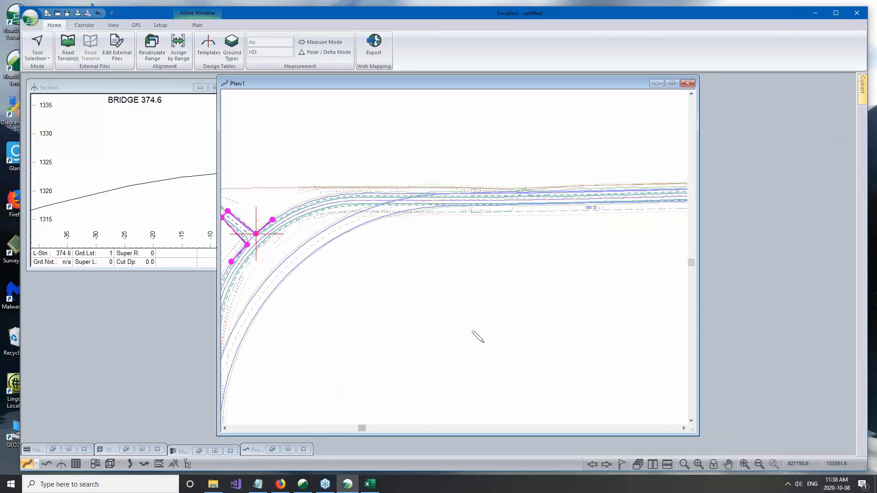
- Narrow the Plan window so it clears the Section window, keeping the Private_Rd junction in view, and shift the program window slightly
middle_drag(495, 259, 532, 268)
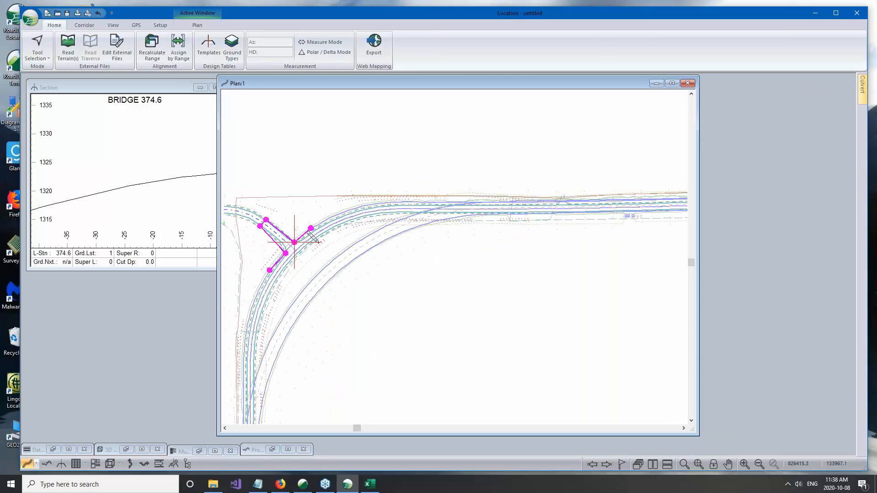
middle_drag(312, 237, 354, 251)
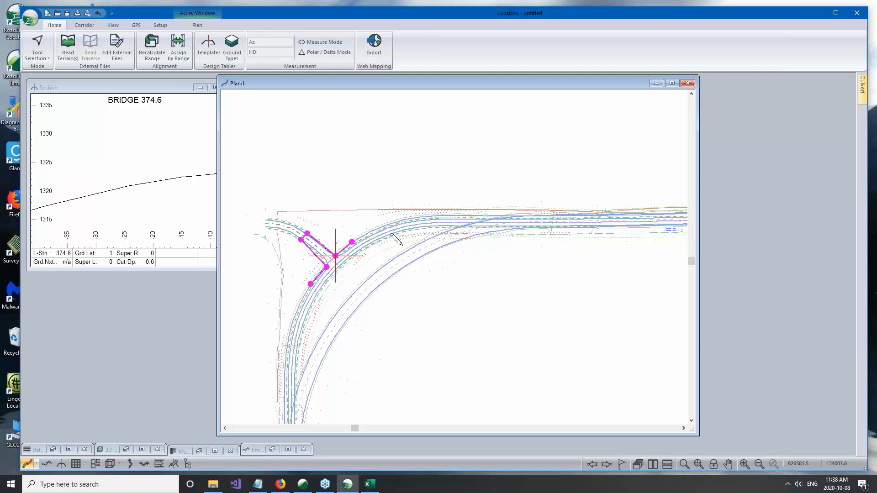
click(215, 255)
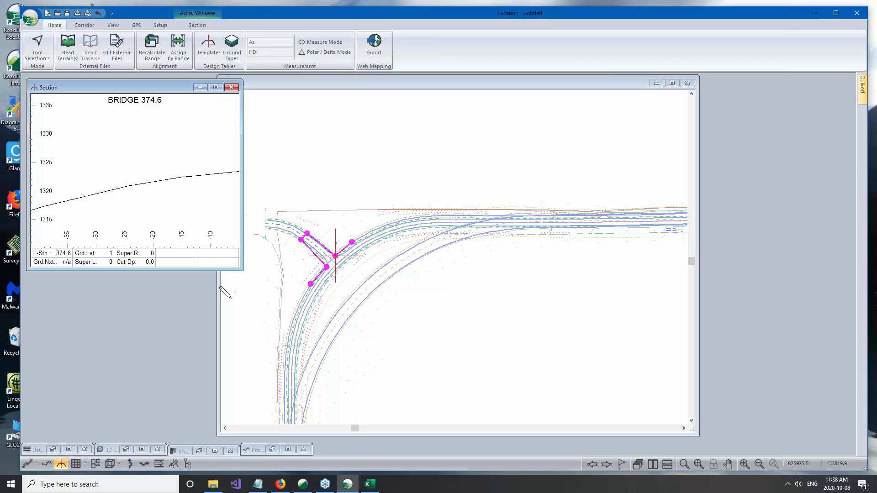
drag(218, 300, 337, 300)
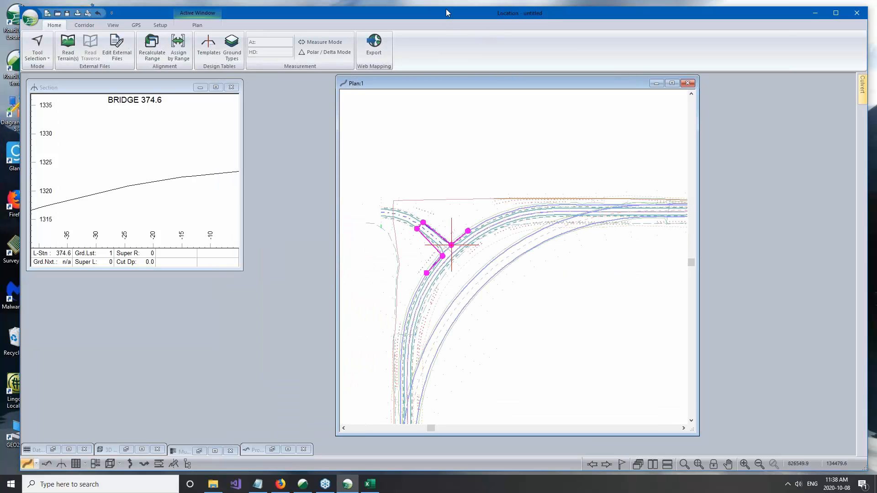
drag(457, 10, 473, 11)
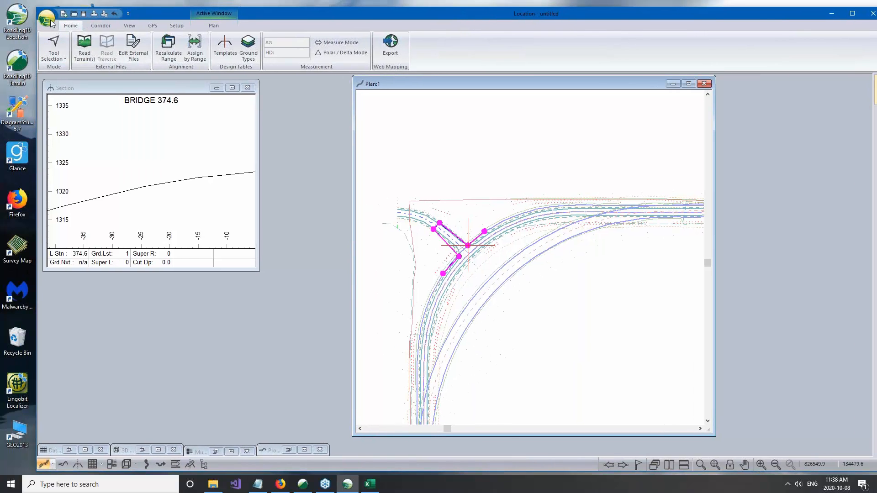
click(47, 18)
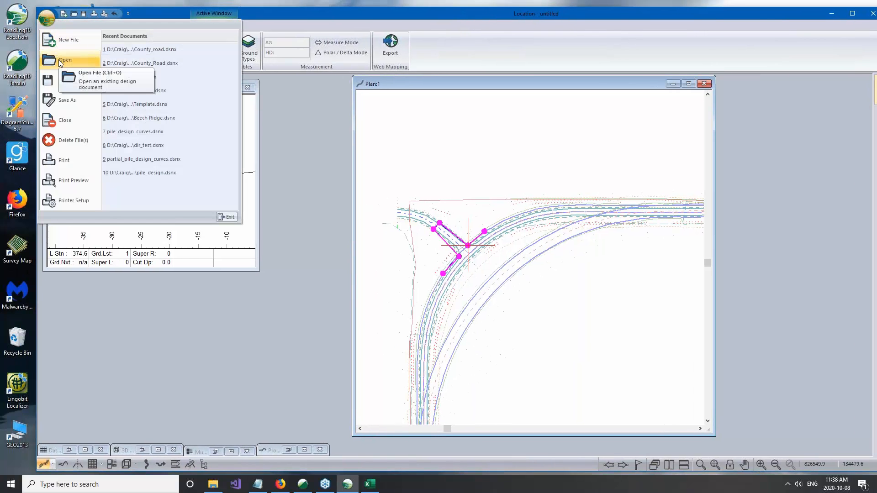
click(59, 59)
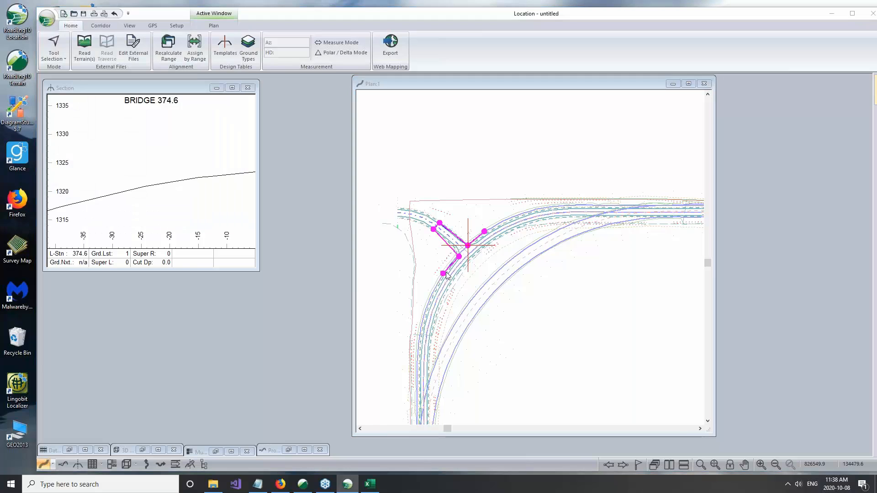
click(424, 200)
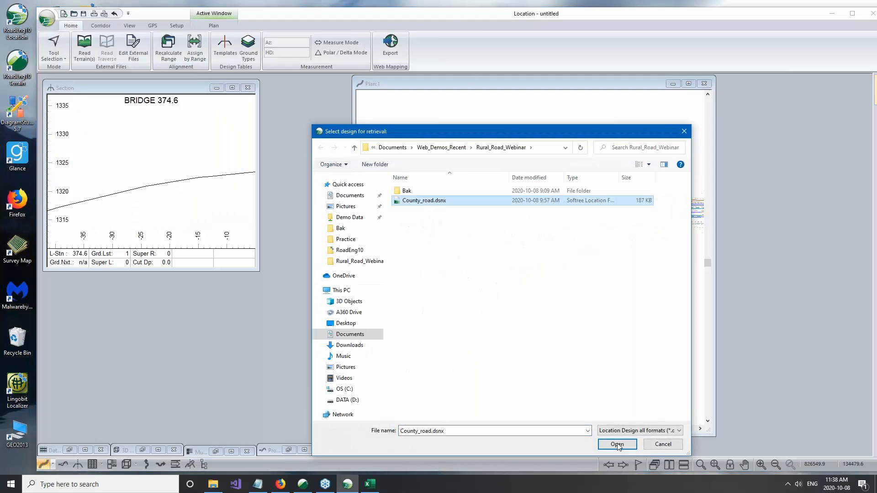
click(617, 444)
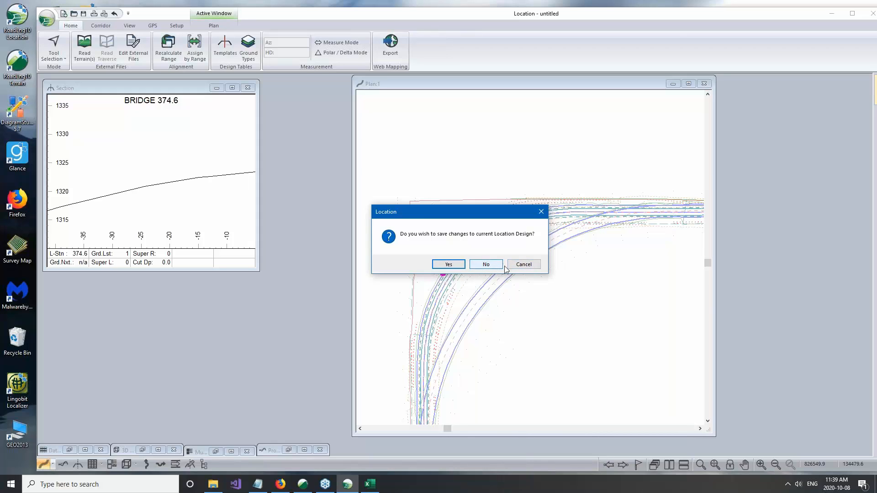
click(523, 264)
- Save the current design under the file name Route61 as a Location Design in the Rural_Road_Webinar folder
click(46, 22)
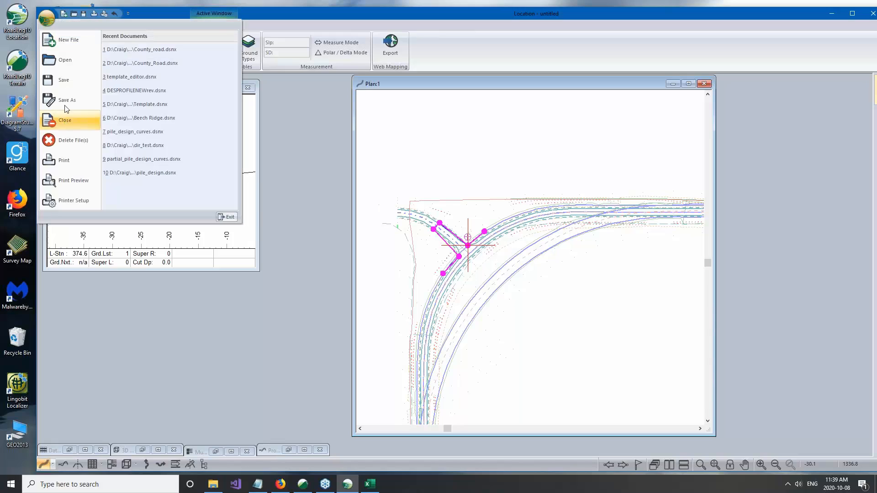
click(65, 104)
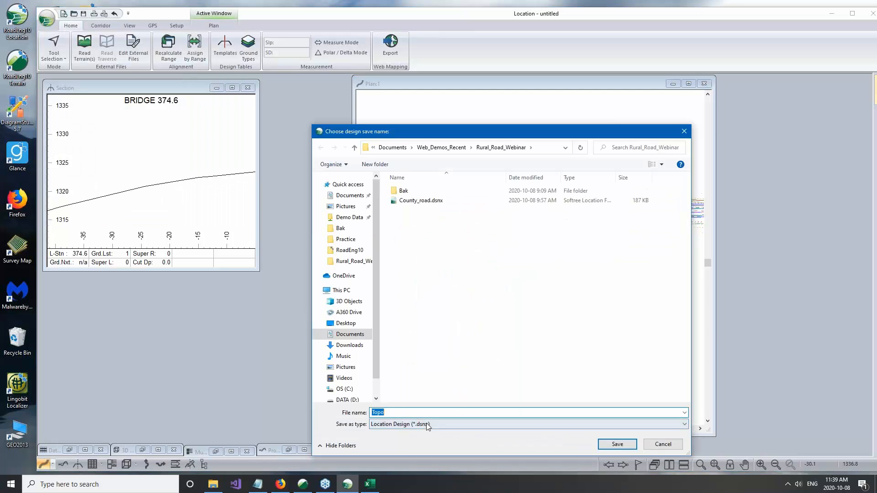
text(REou)
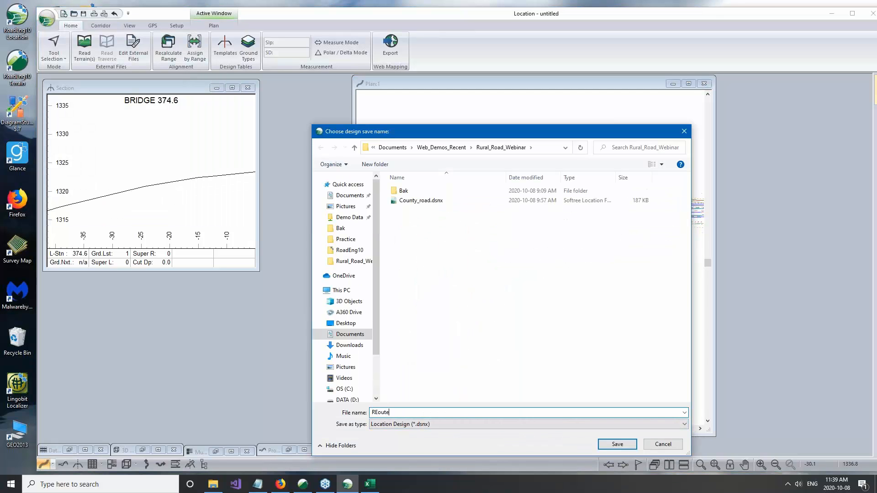
text(te)
key(ctrl+a)
text(R)
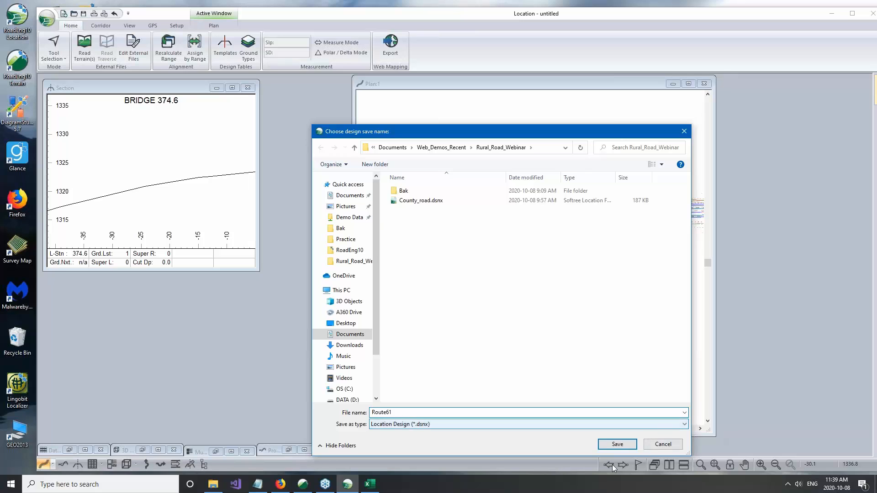
click(617, 444)
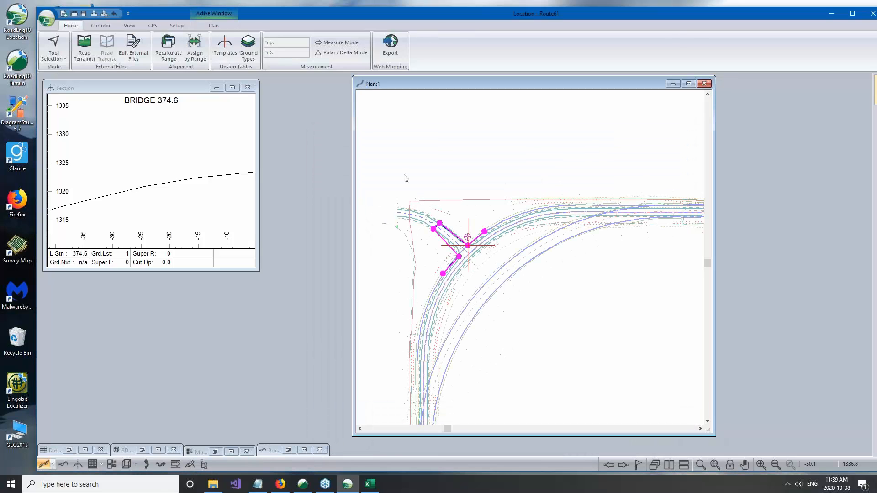
- Open the recent design County_road.dsnx
click(47, 19)
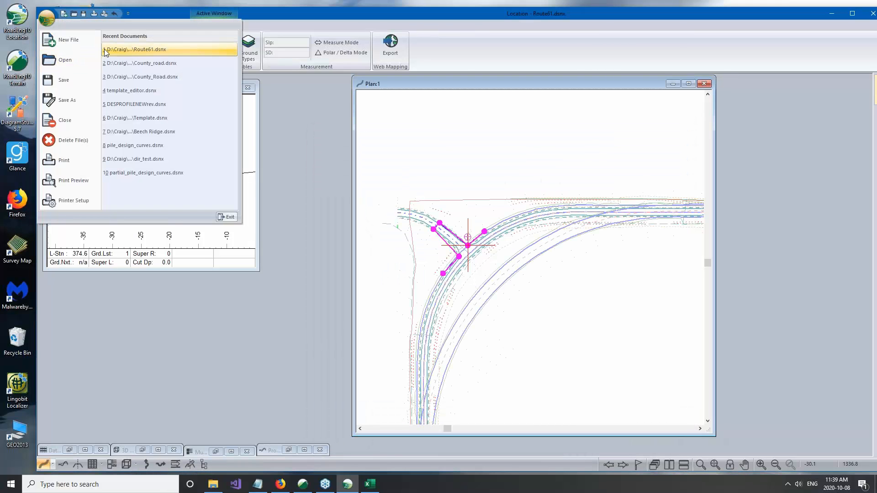
click(532, 267)
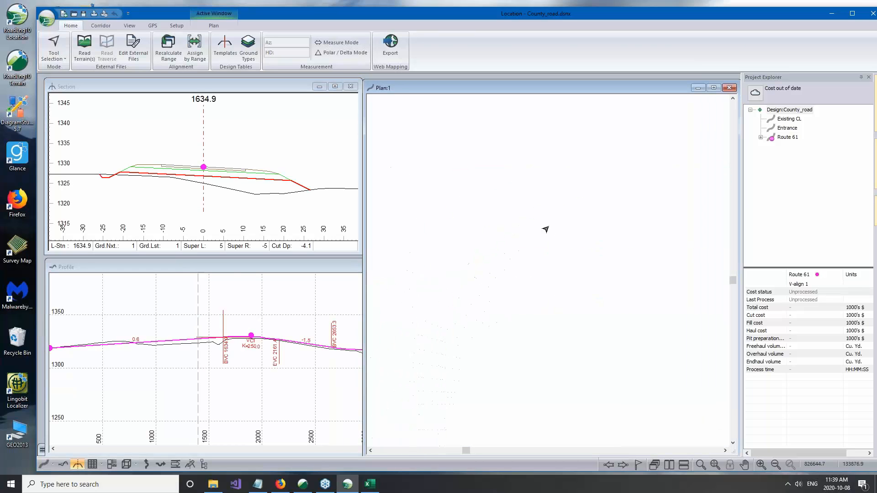
- Make Entrance the current alignment and inspect its plan, profile and cross section around station 358.3
click(786, 129)
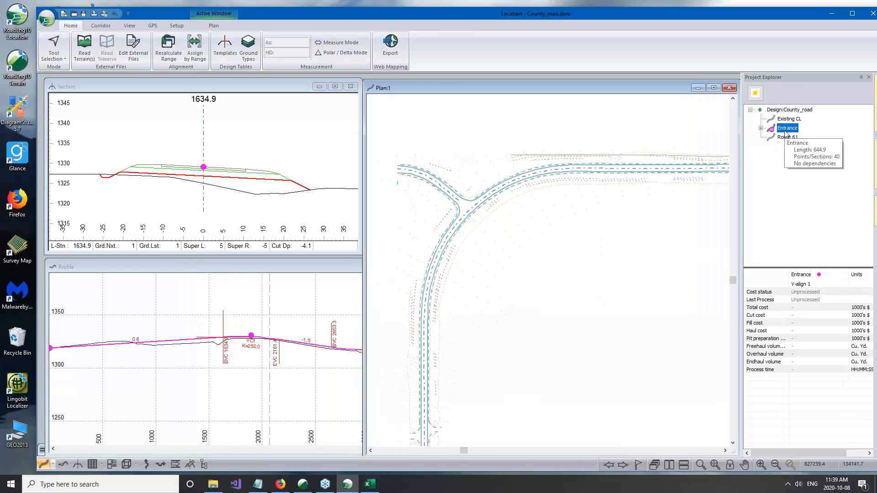
scroll(583, 249, up, 2)
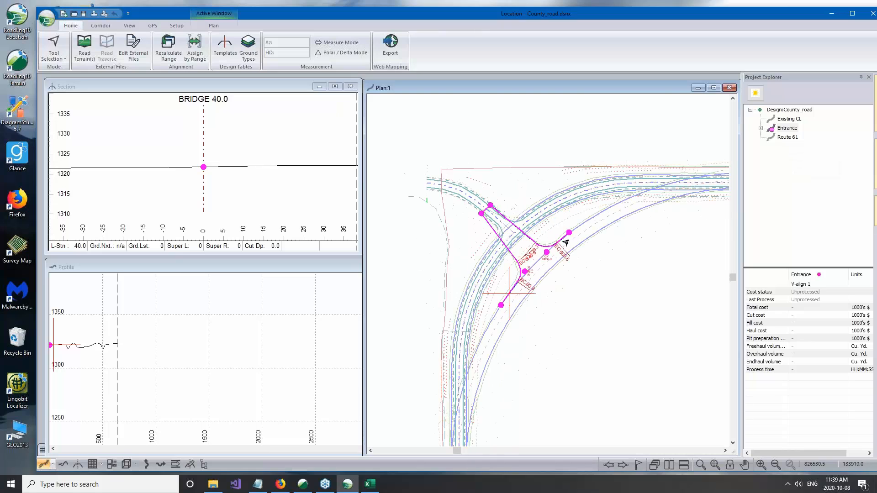
middle_drag(617, 279, 624, 226)
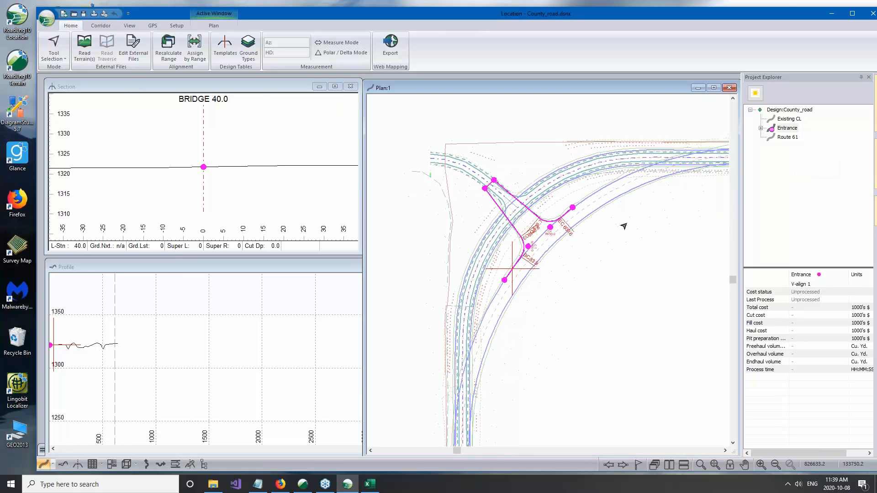
mouse_move(780, 144)
click(128, 318)
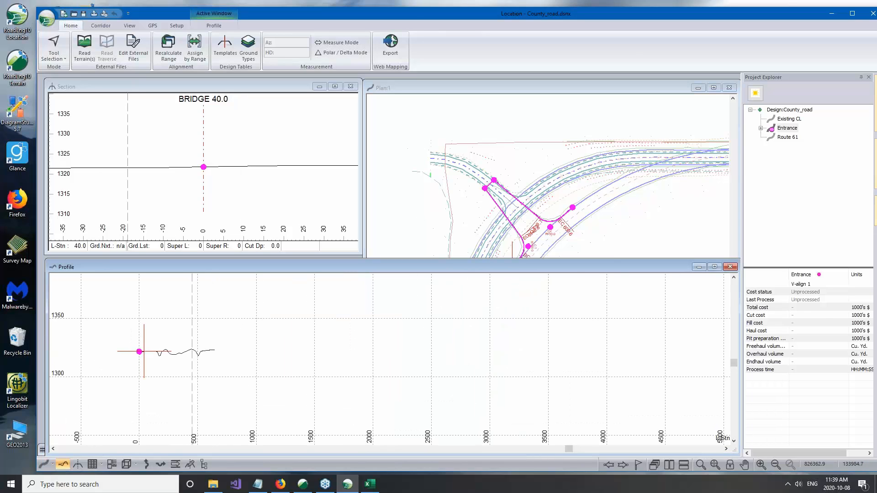
click(497, 98)
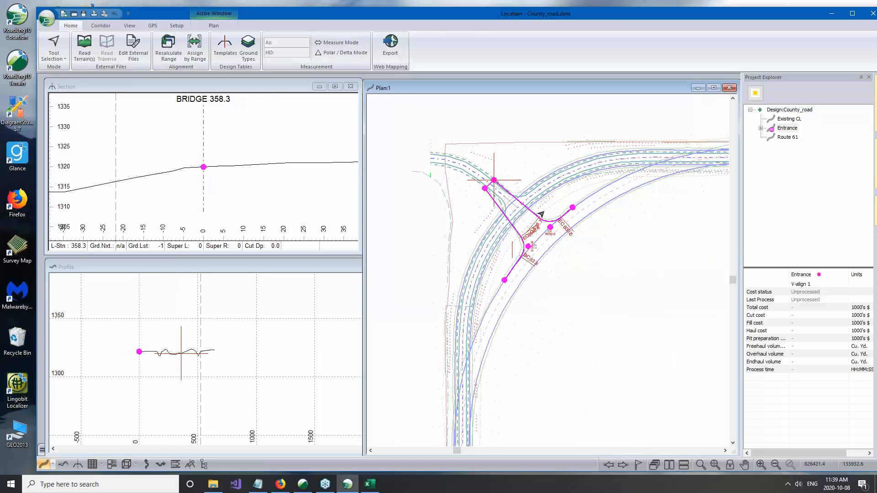
- Make Route 61 the current alignment, go to station 1194.8 beside the Entrance junction, and enlarge the Section window
click(787, 137)
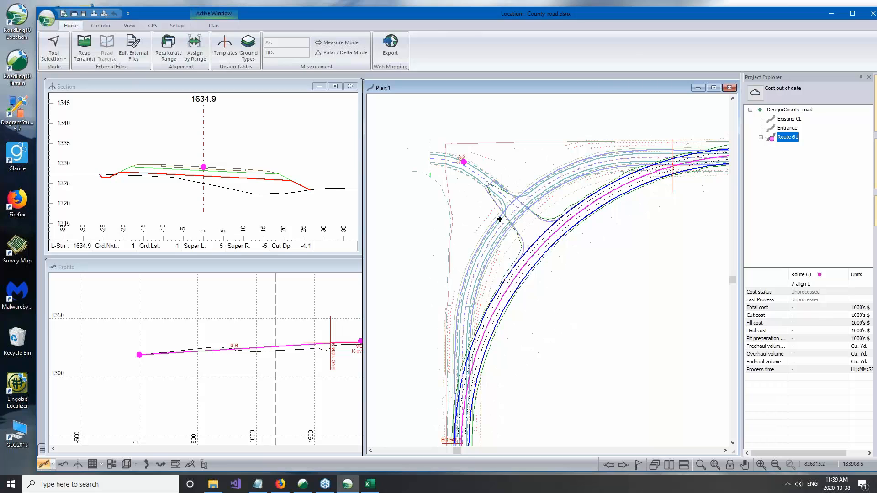
click(544, 244)
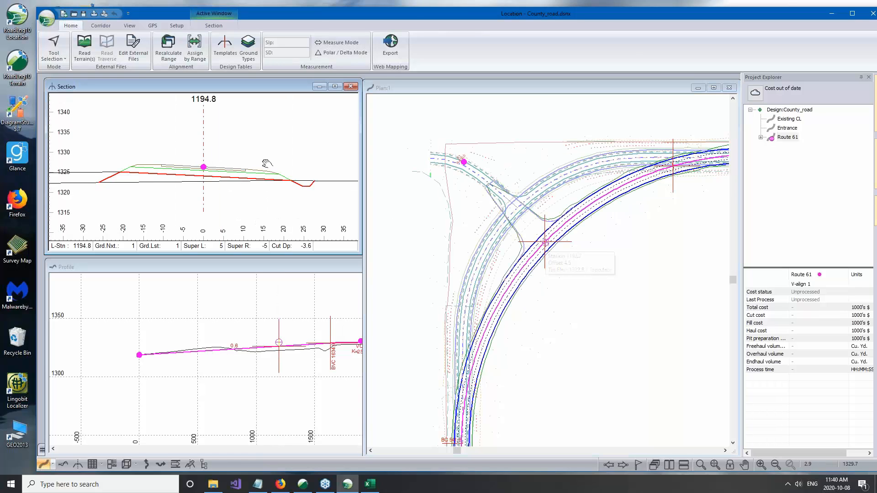
scroll(238, 146, down, 5)
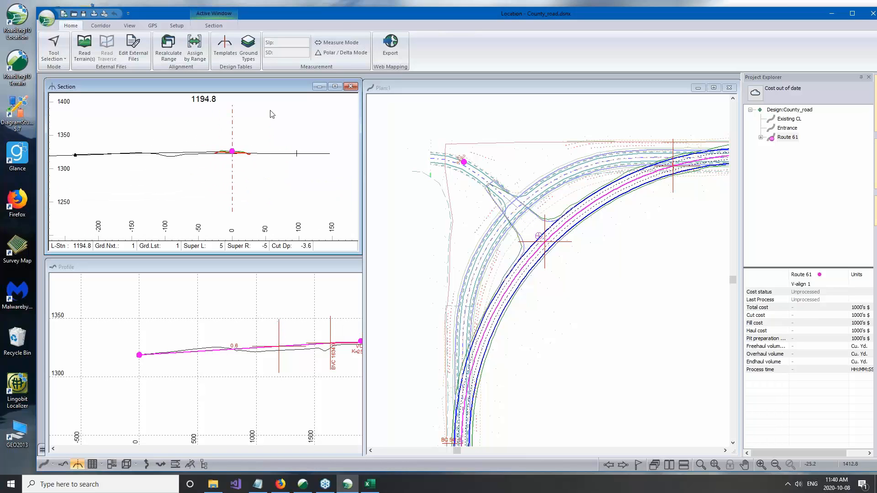
drag(358, 251, 529, 418)
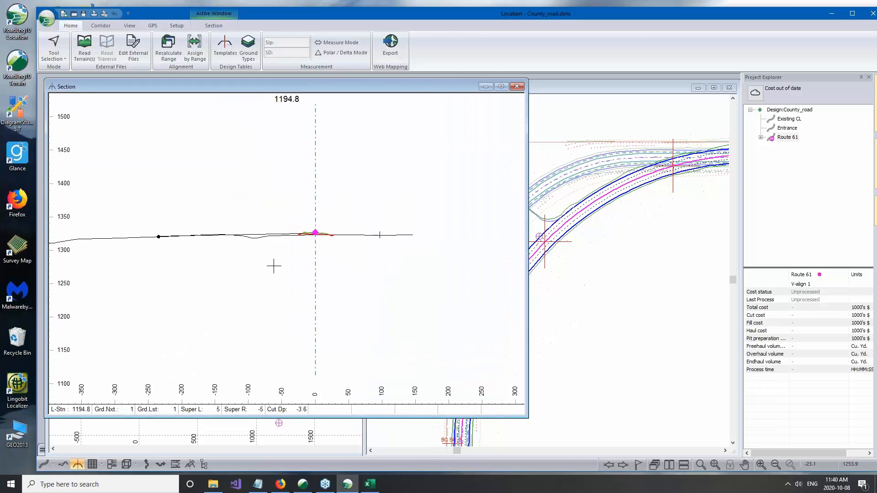
- Examine the Entrance surface beside Route 61 in the section at 1194.8, and look into the template table without changing it
scroll(256, 235, up, 4)
middle_drag(276, 222, 348, 227)
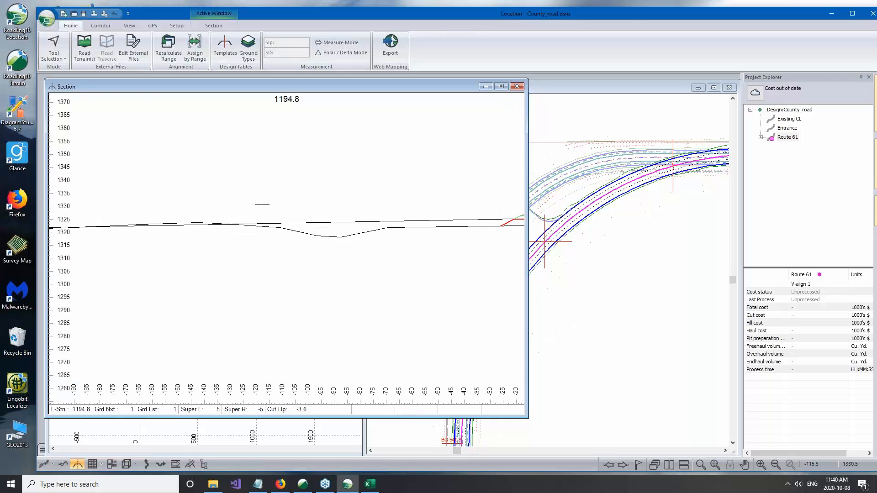
scroll(373, 213, down, 3)
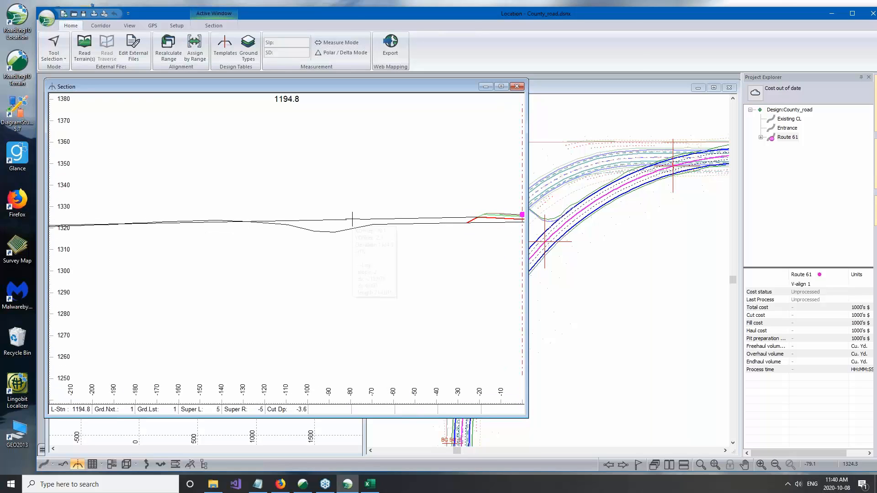
scroll(263, 185, down, 3)
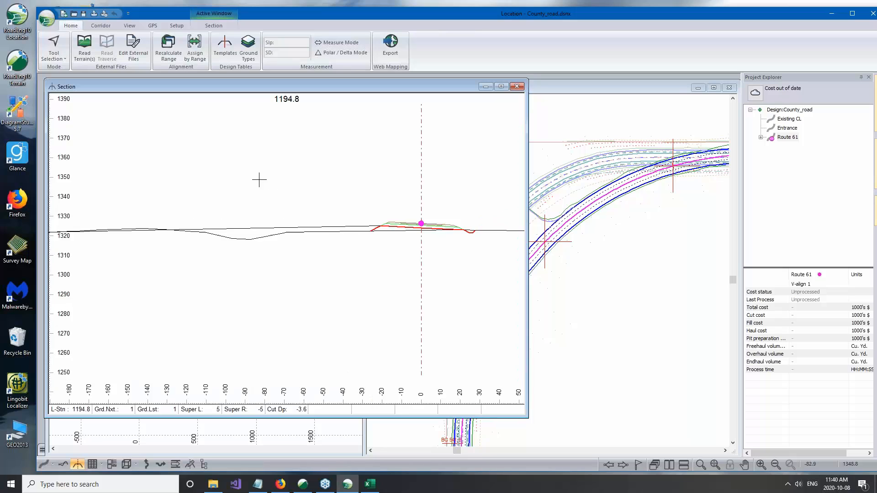
click(225, 46)
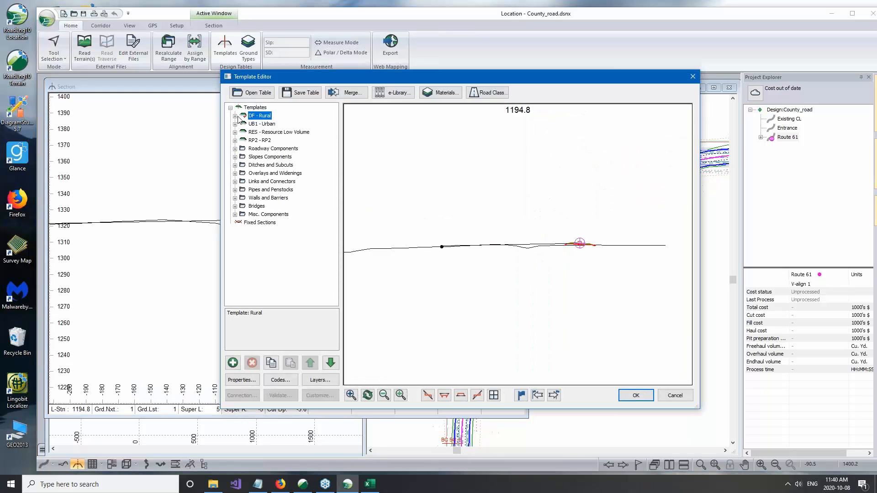
click(660, 396)
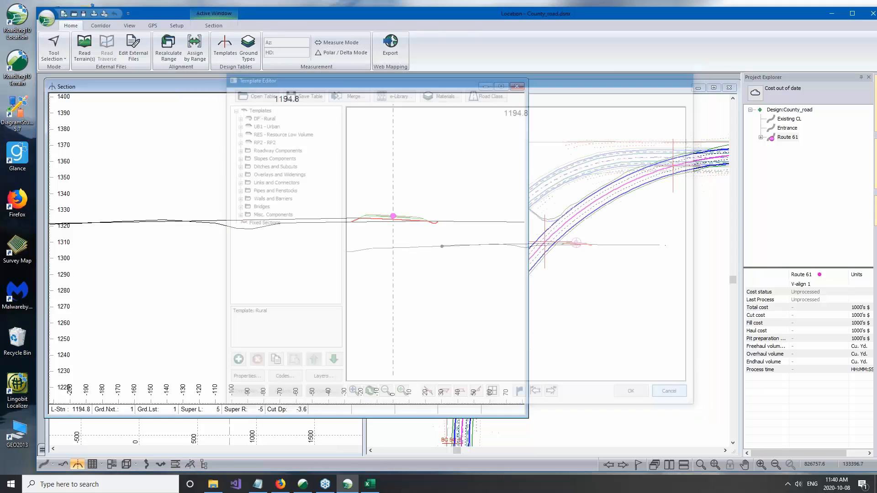
- Examine the Entrance and Route 61 junction in the 3D view, and minimize that view
click(125, 464)
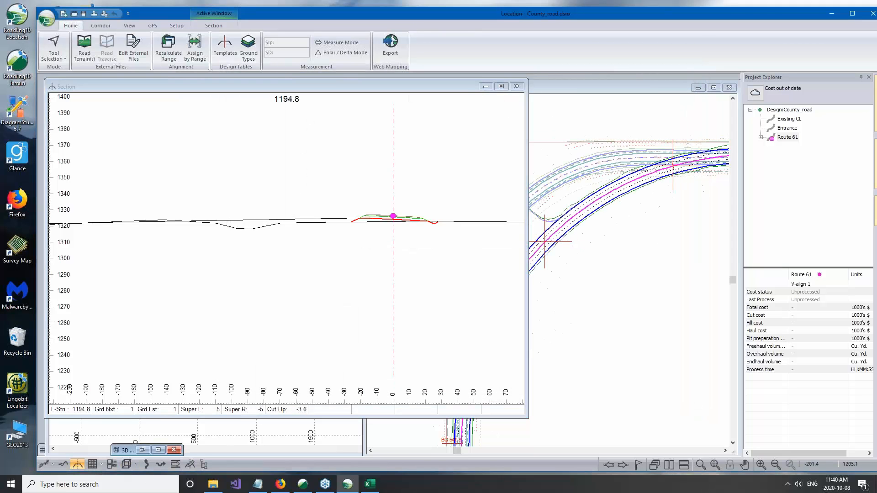
scroll(425, 246, down, 5)
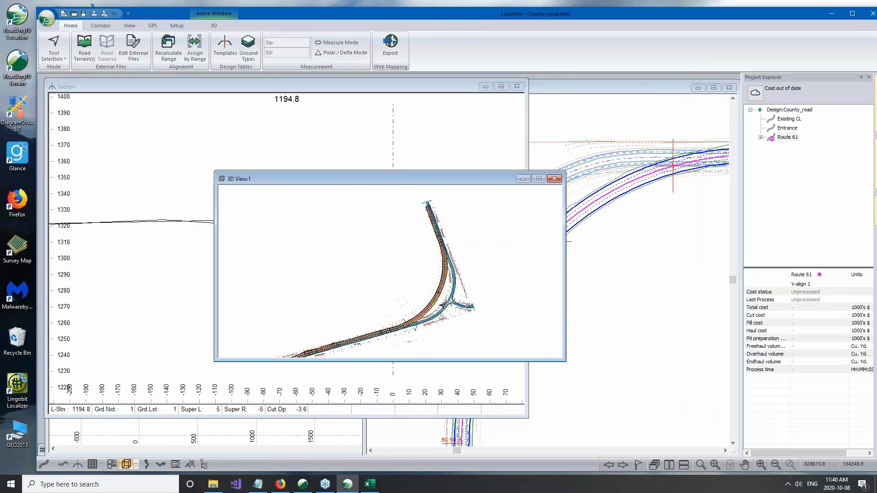
middle_drag(495, 276, 528, 221)
middle_drag(346, 323, 405, 262)
scroll(360, 251, up, 5)
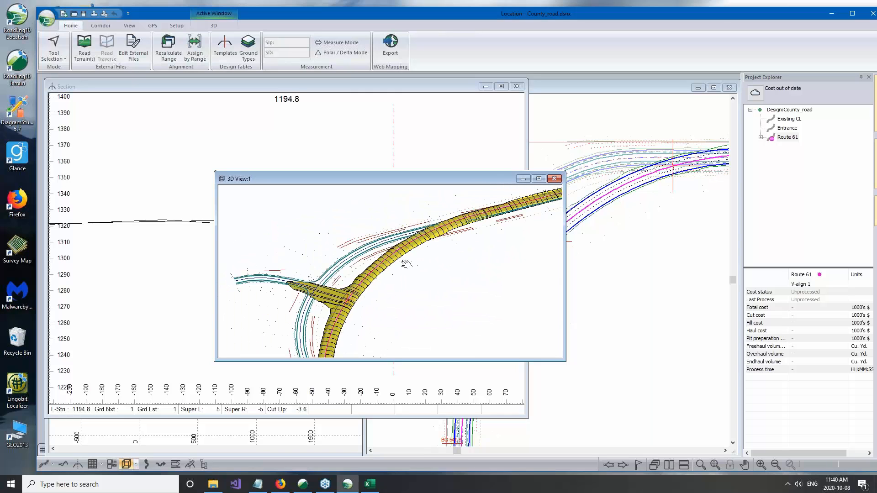
scroll(329, 314, up, 2)
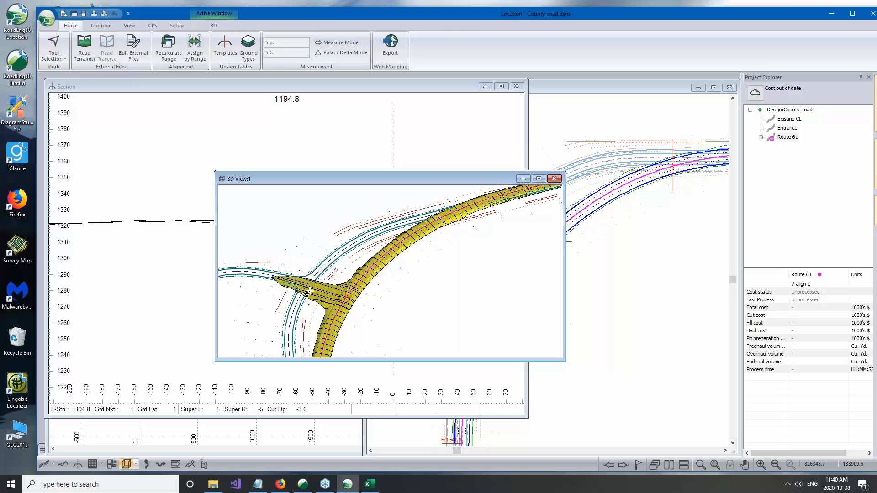
middle_drag(366, 296, 459, 284)
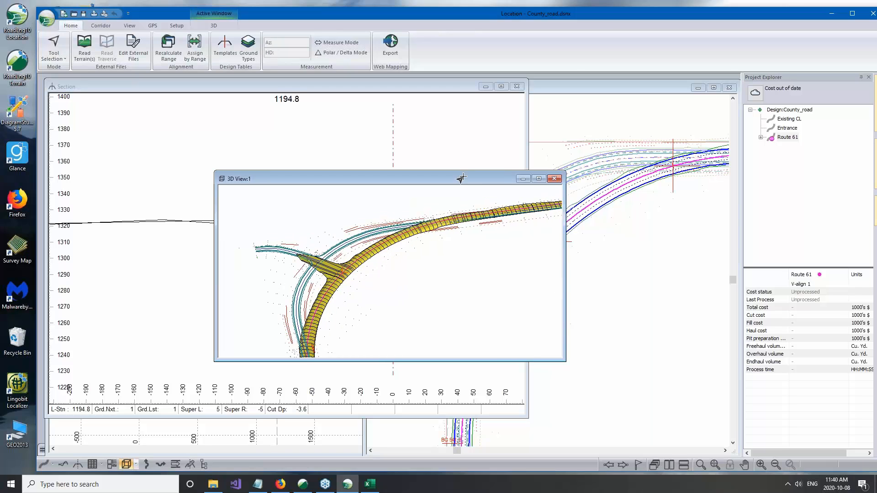
drag(454, 180, 369, 207)
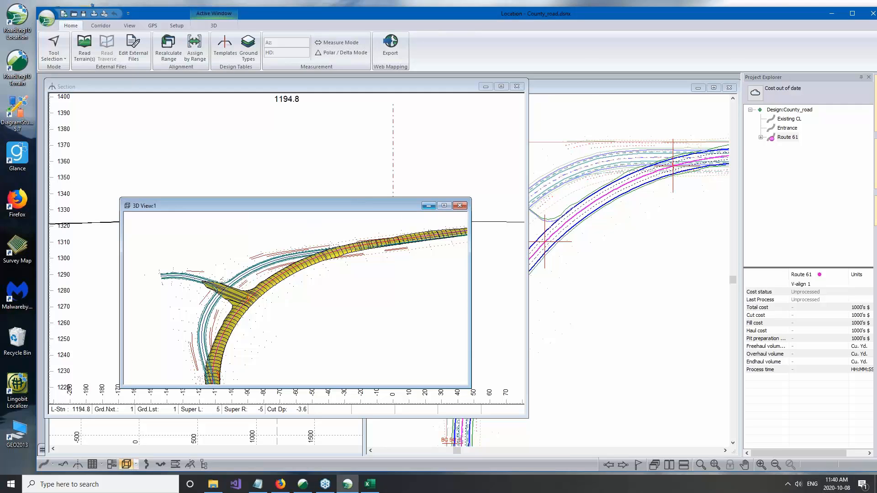
click(428, 206)
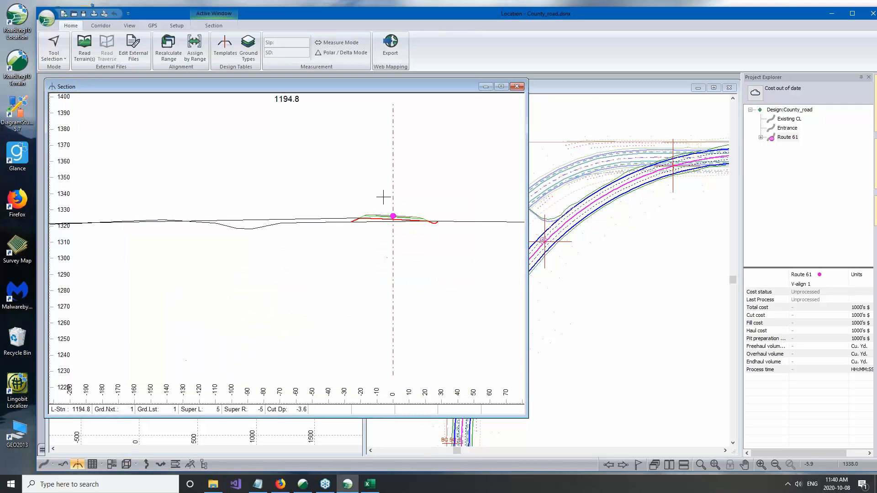
- Narrow and minimize the Section window, and move the Profile window up to show the whole Route 61 profile
drag(527, 149, 355, 148)
click(463, 99)
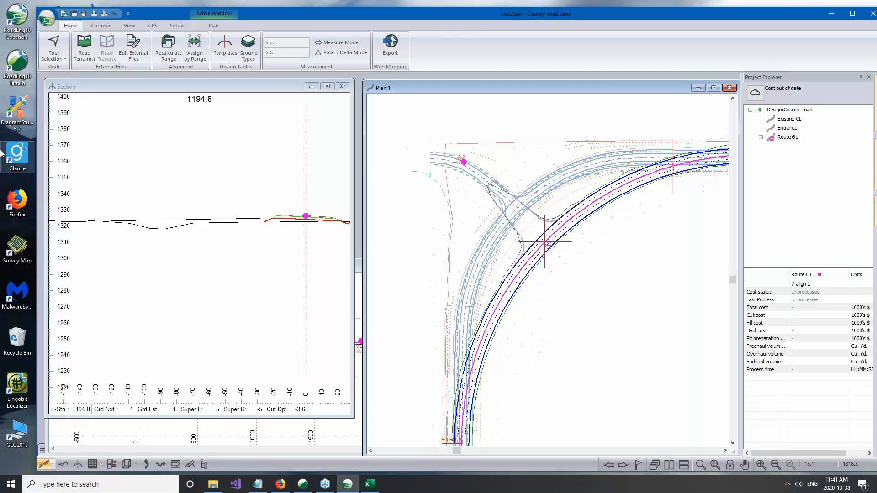
click(312, 86)
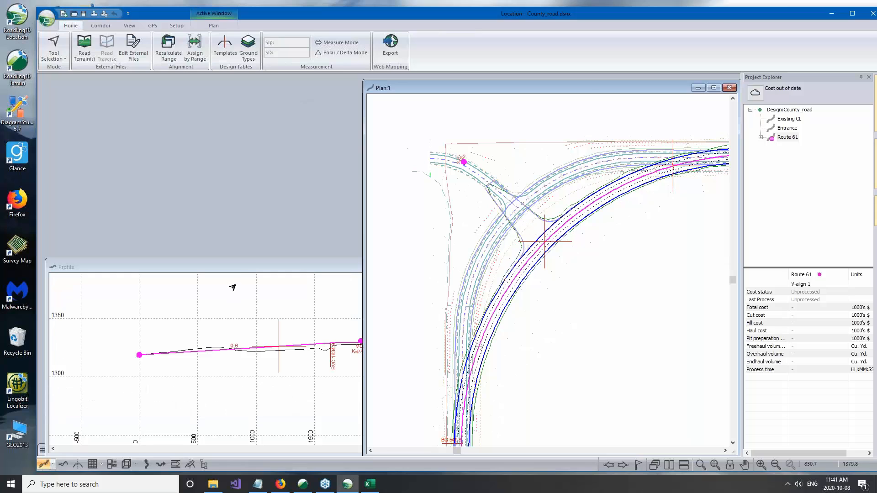
drag(251, 267, 268, 129)
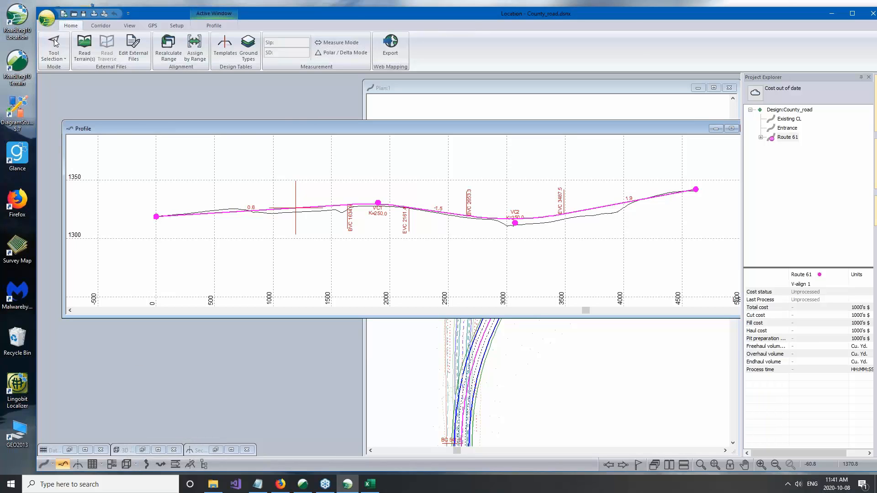
- Open the recent design Route61.dsnx
click(47, 17)
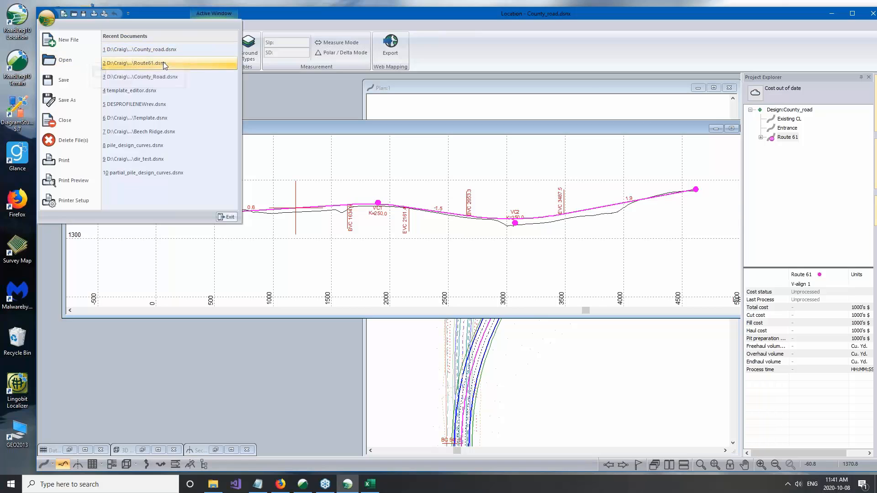
click(163, 63)
click(491, 269)
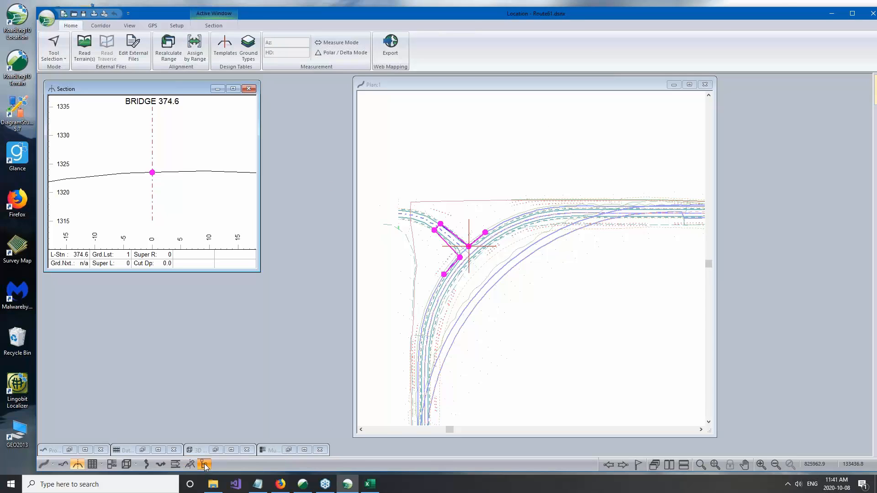
- Make Route 61 the current alignment in the Project Explorer, with its main curve framed in the plan
click(733, 128)
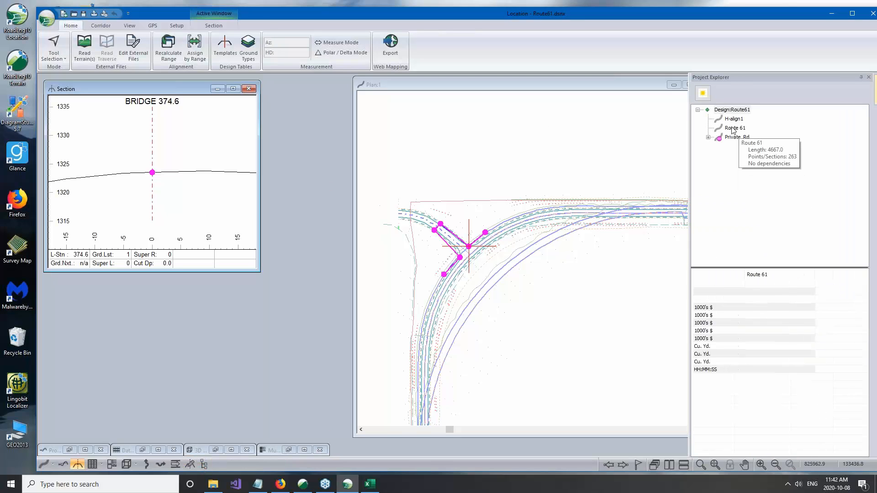
middle_drag(467, 159, 446, 133)
scroll(446, 133, down, 2)
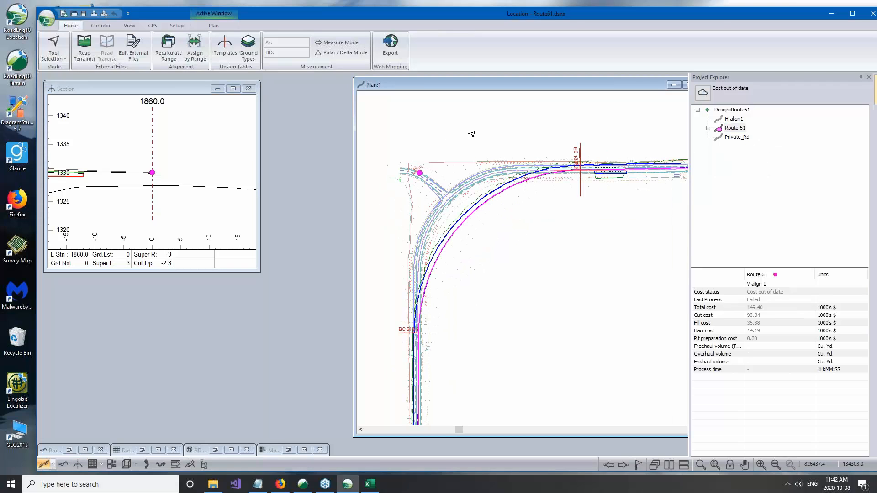
- Display the 3D view maximized, with the whole Route 61 corridor in sight
click(126, 465)
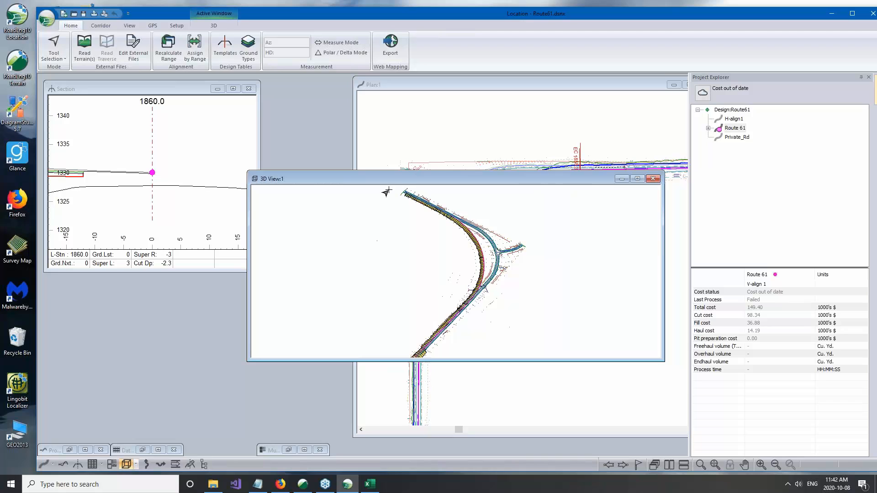
drag(386, 177, 299, 115)
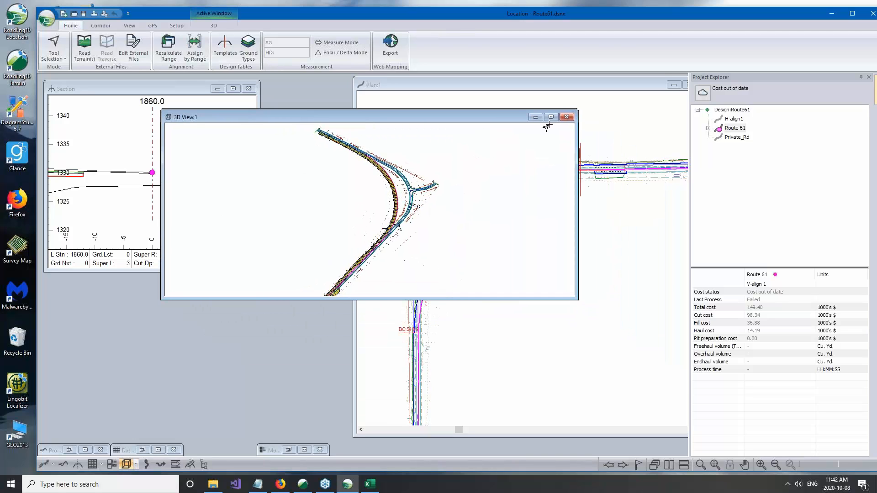
click(550, 117)
middle_drag(379, 429, 402, 262)
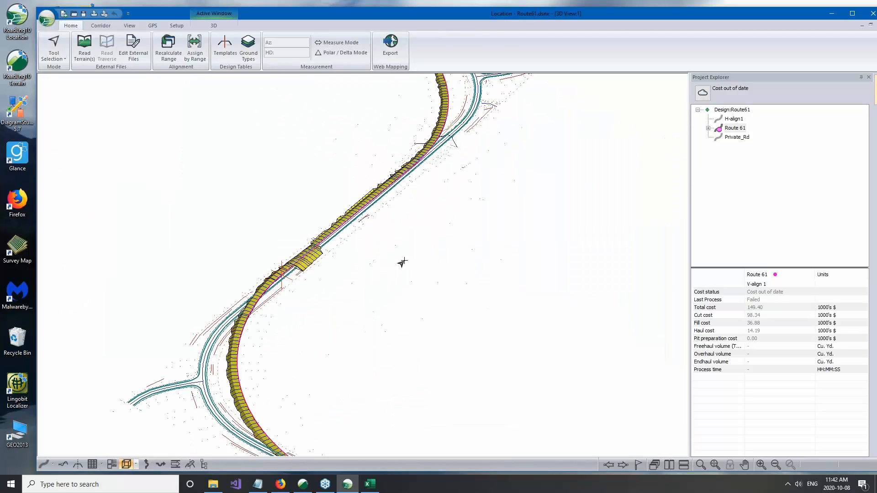
scroll(404, 234, down, 3)
- Turn on shaded triangles for the Topo.terx surface in the 3D options, coloured (128,255,128)
right_click(402, 274)
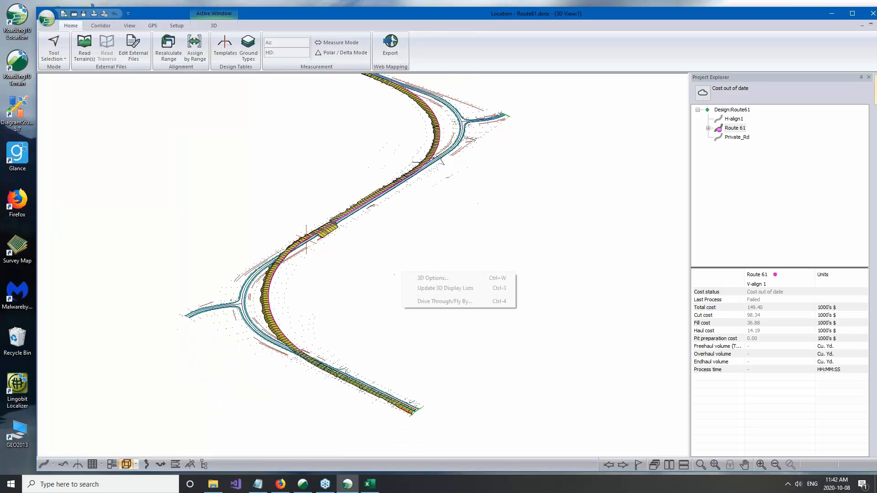
click(434, 278)
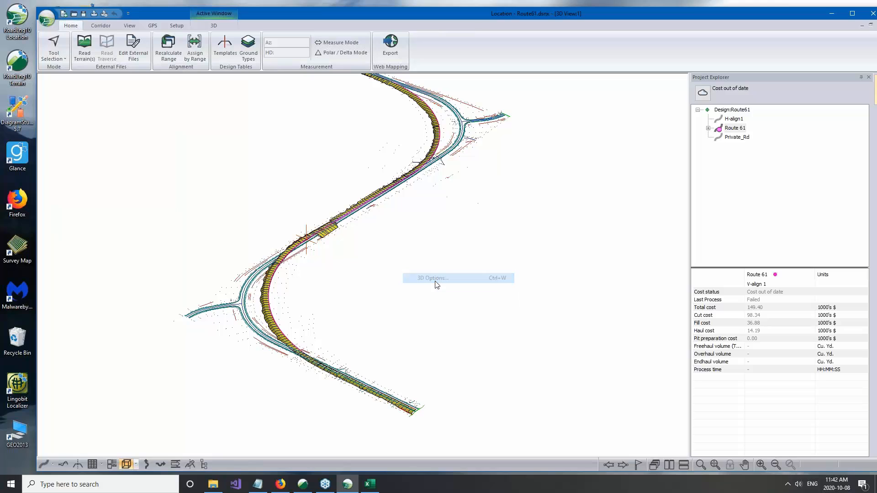
click(357, 178)
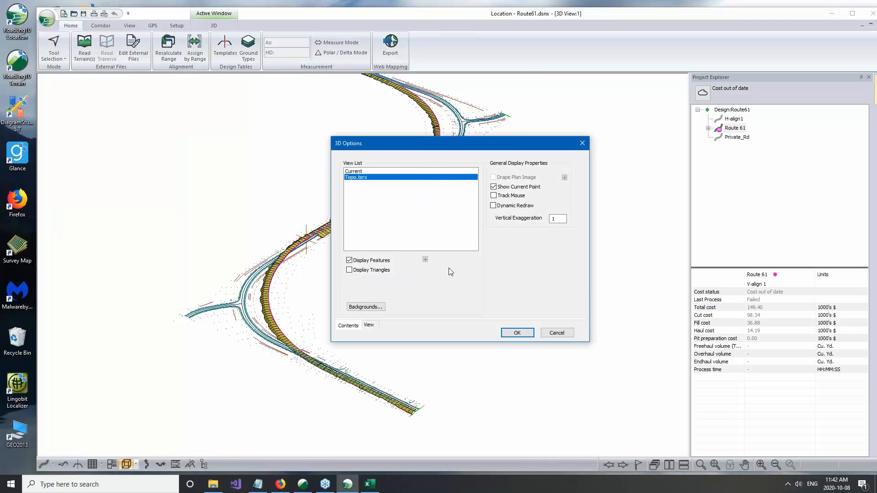
click(350, 270)
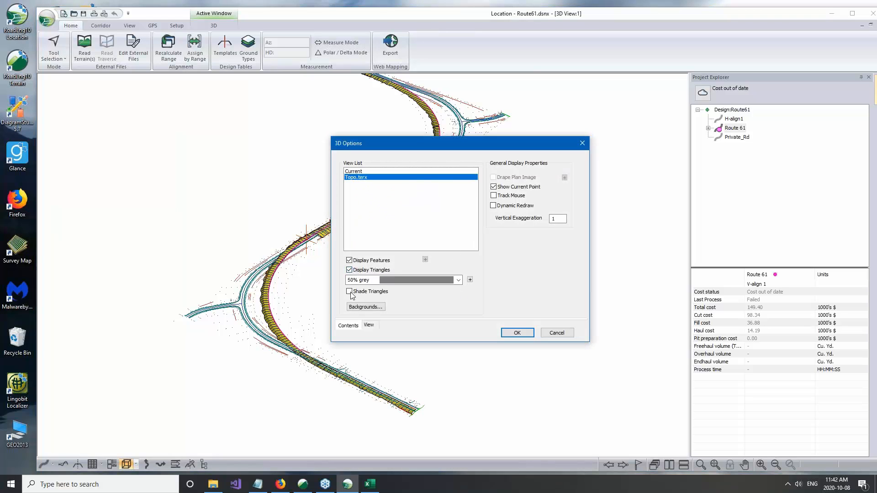
click(349, 291)
click(427, 281)
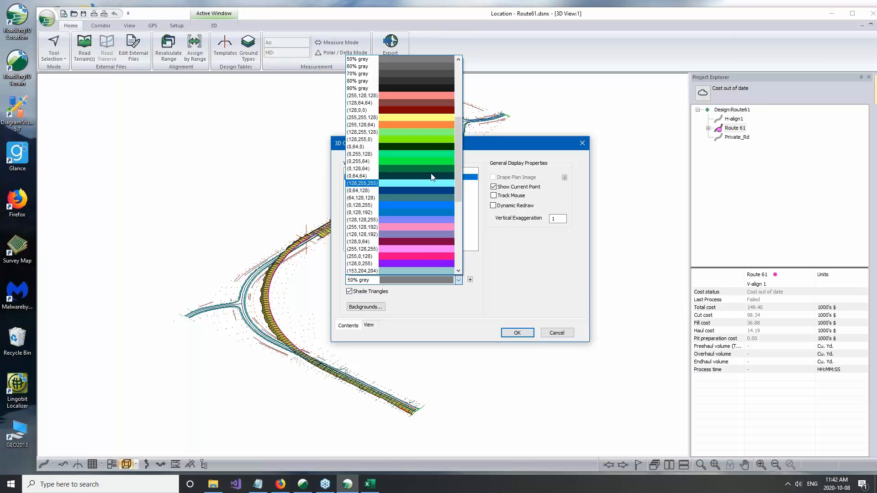
click(439, 133)
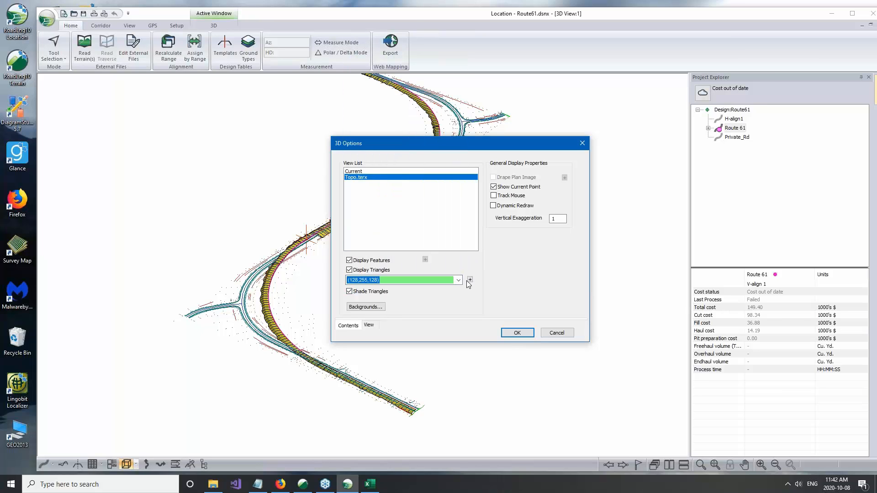
- Set the terrain triangle colour's alpha channel to 120 and apply the 3D options
click(469, 280)
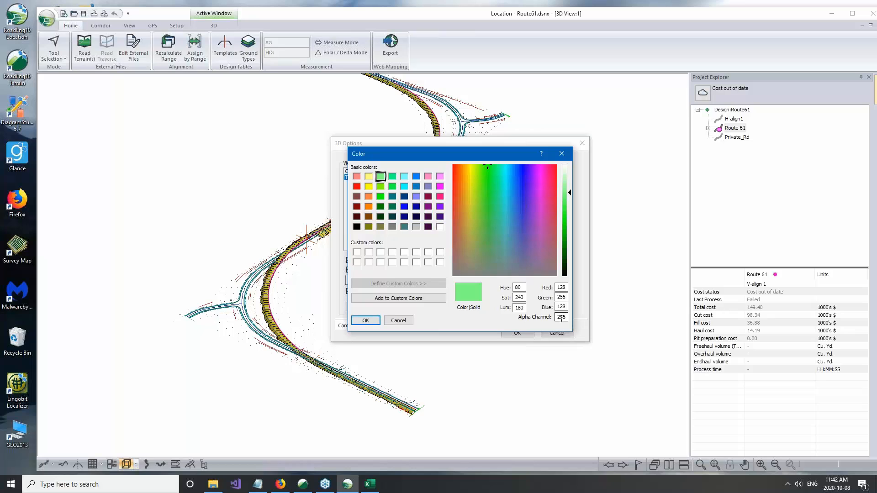
double_click(560, 316)
text(120)
click(365, 320)
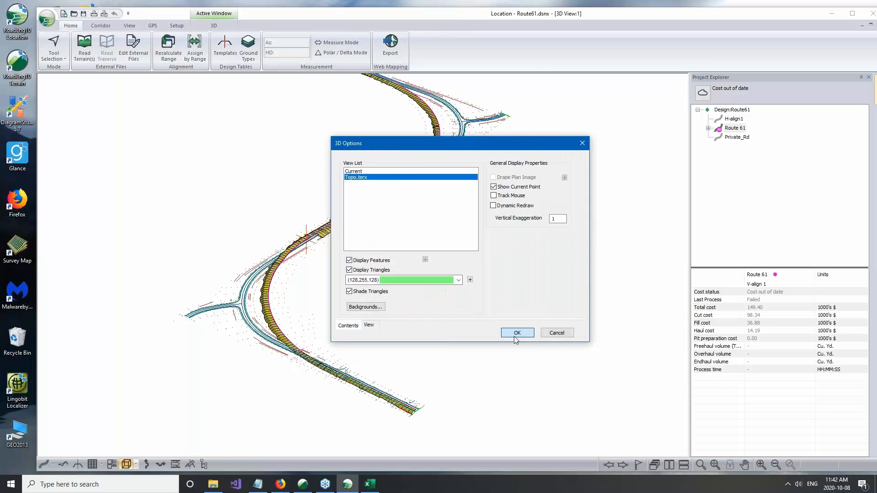
click(516, 333)
- Play a drive-through of Route 61 from its start with the shaded terrain, and close it after a short stretch
drag(417, 327, 390, 335)
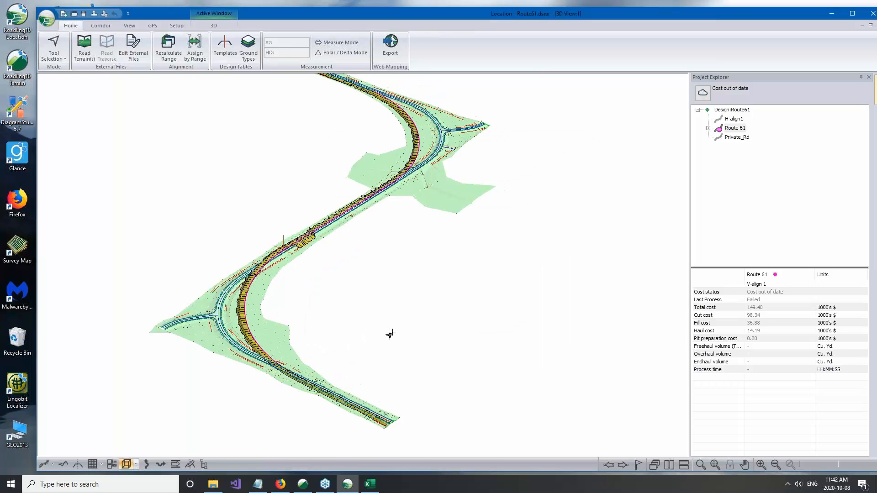
right_drag(392, 333, 382, 314)
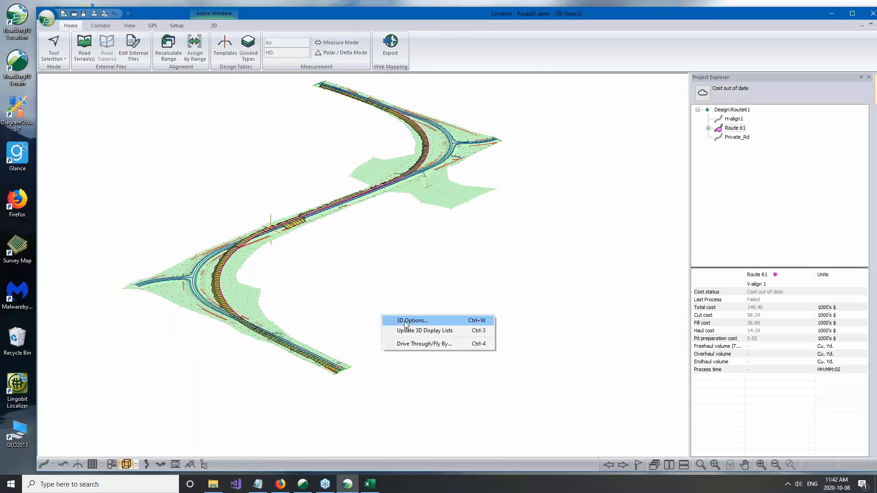
click(415, 344)
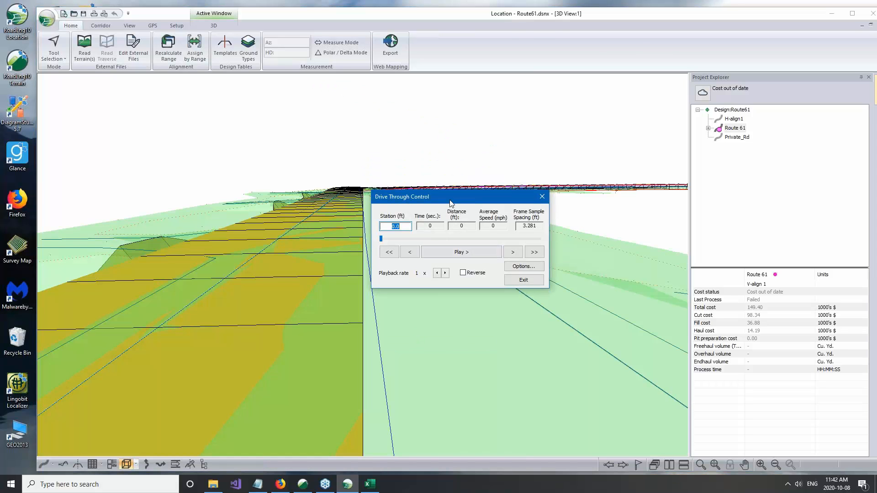
drag(486, 201, 589, 141)
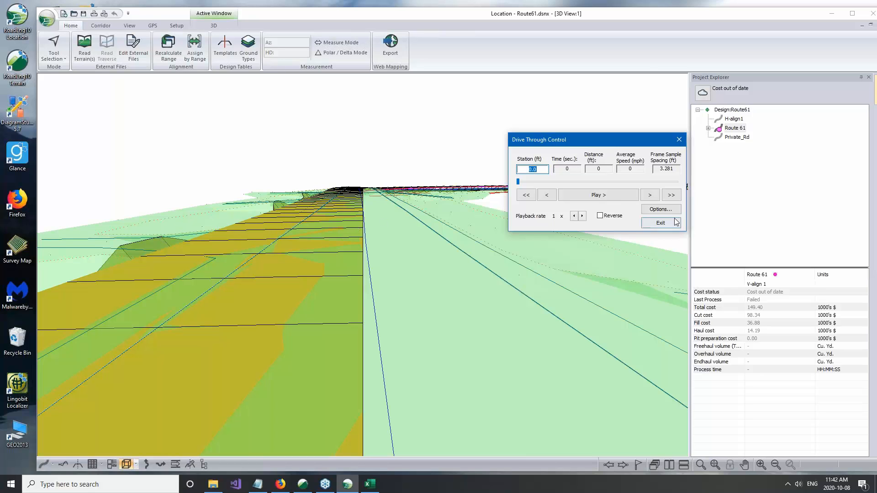
click(605, 201)
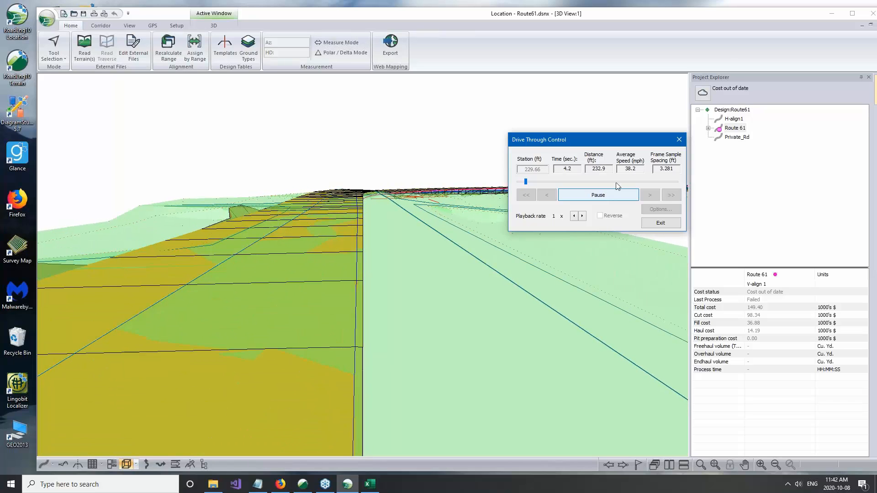
click(680, 137)
- Turn off triangle shading for the Topo.terx surface in the 3D options, keeping its triangles displayed
right_click(510, 194)
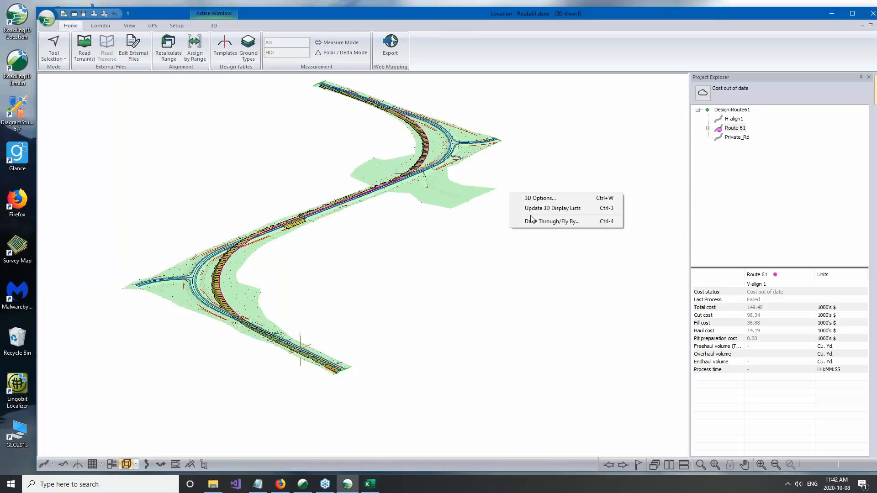
click(534, 198)
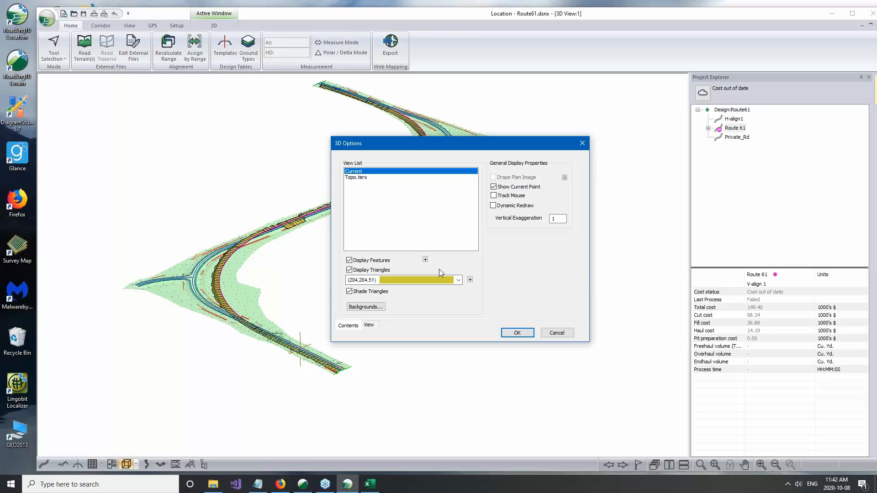
click(392, 177)
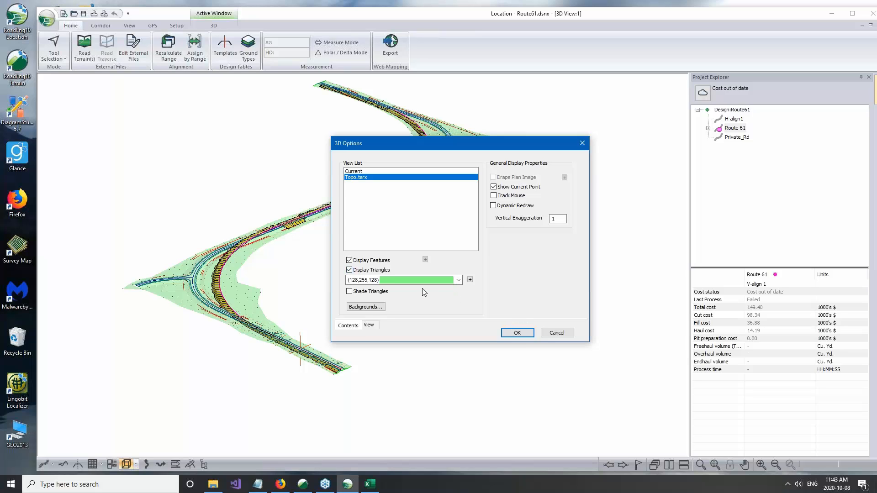
click(518, 333)
- Play the drive-through along Route 61 with the wireframe terrain, keeping its control clear of the road, and close it
right_click(391, 274)
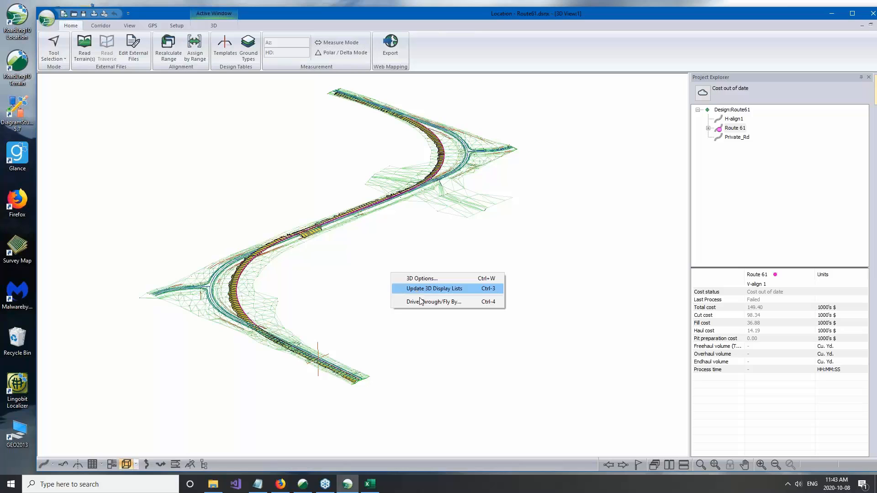
click(420, 301)
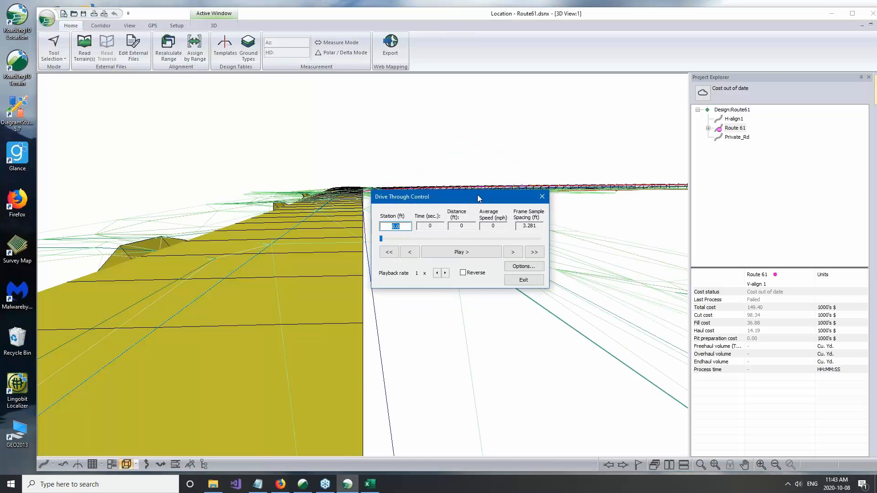
drag(478, 198, 808, 72)
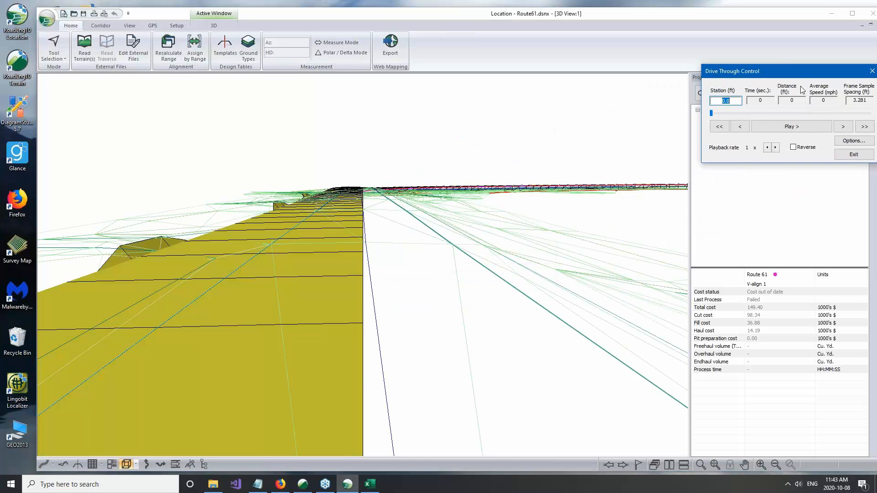
click(800, 128)
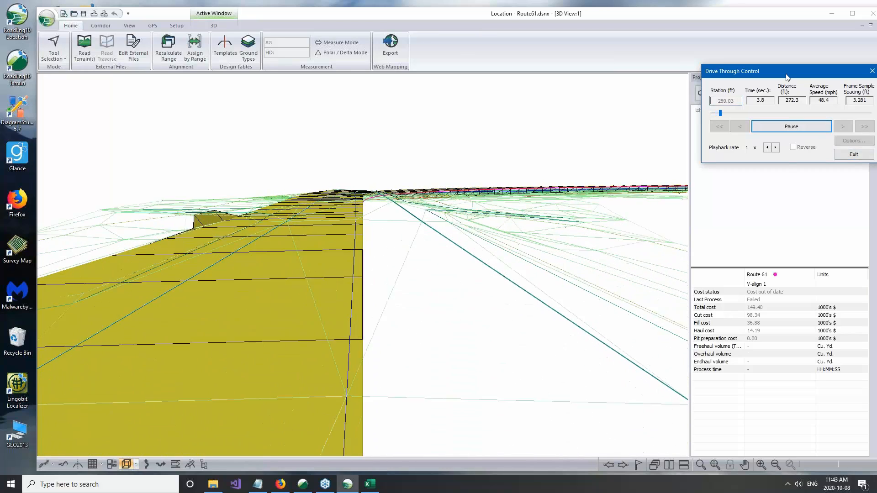
drag(788, 77, 749, 140)
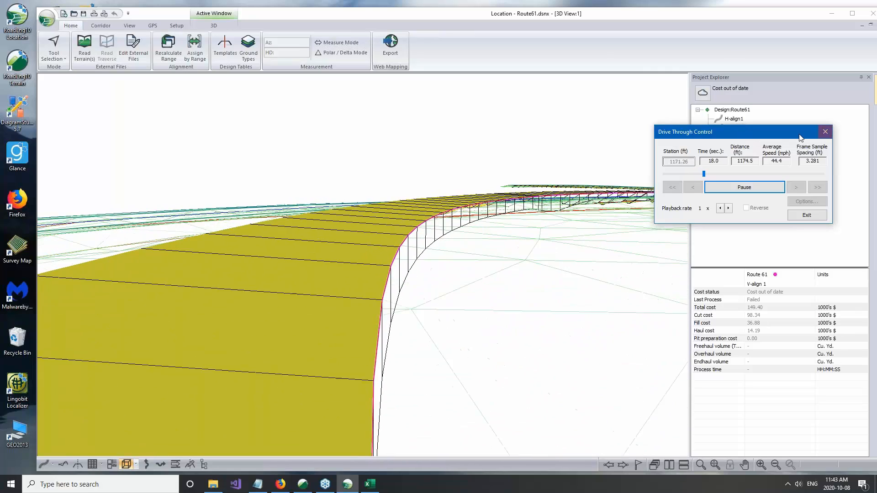
drag(777, 133, 746, 141)
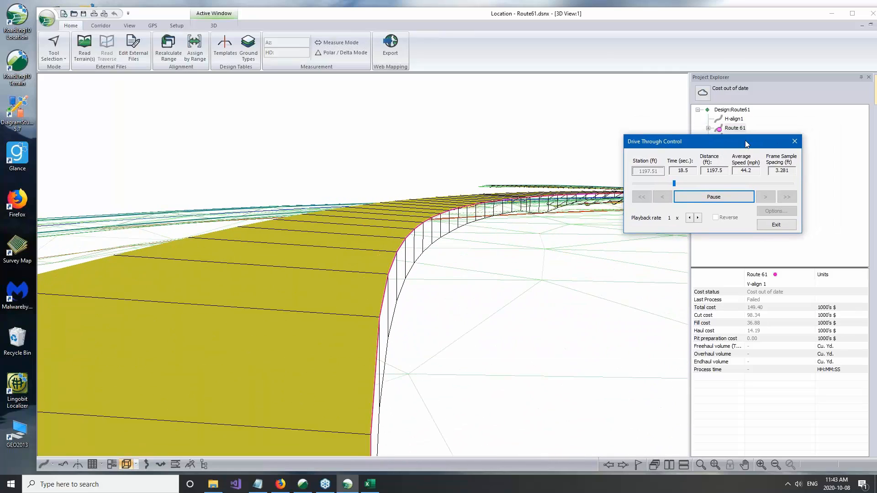
click(794, 142)
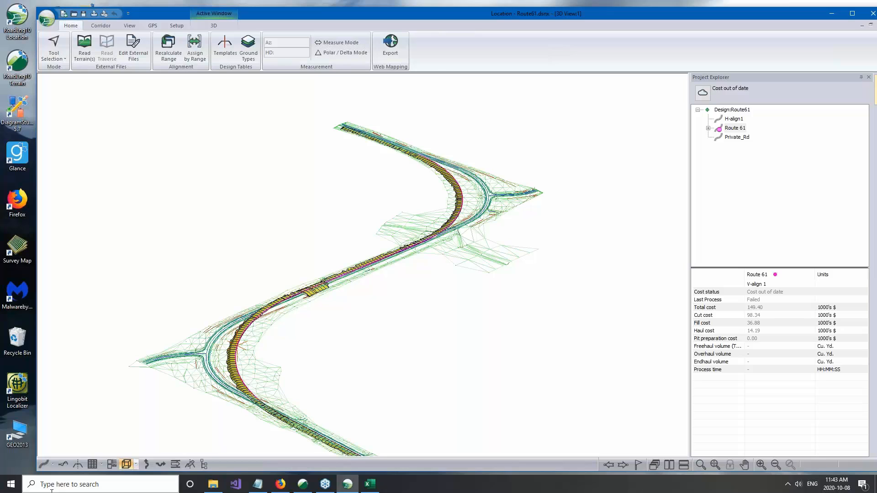
- Show the whole Route 61 alignment in the plan view
click(44, 464)
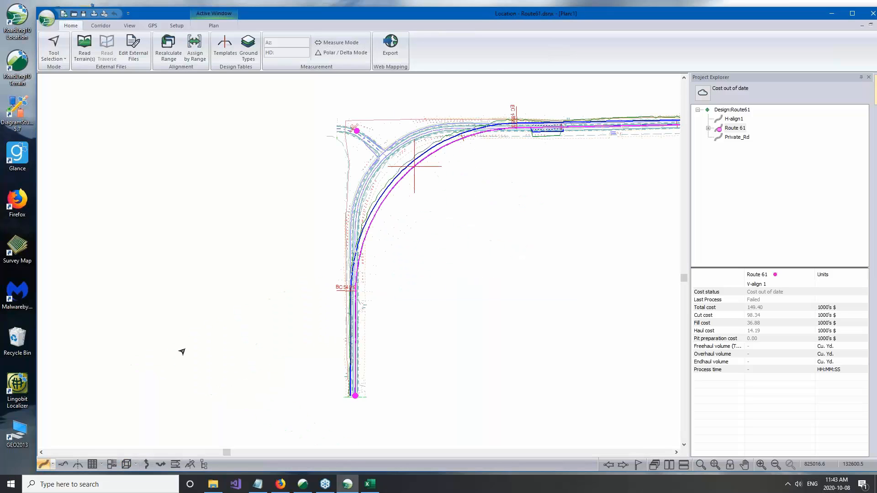
scroll(246, 265, down, 3)
middle_drag(433, 266, 511, 305)
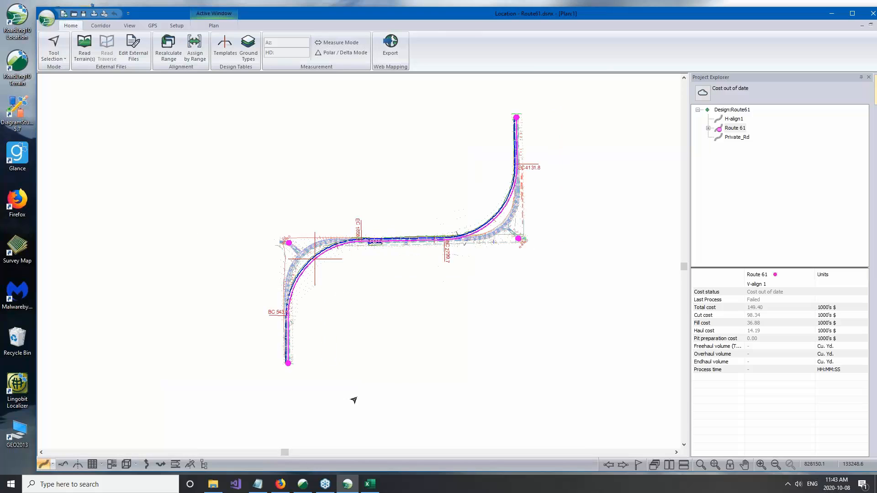
- Make the point at about station 3240 current in the profile and display its cross section
click(63, 465)
middle_drag(495, 198, 365, 213)
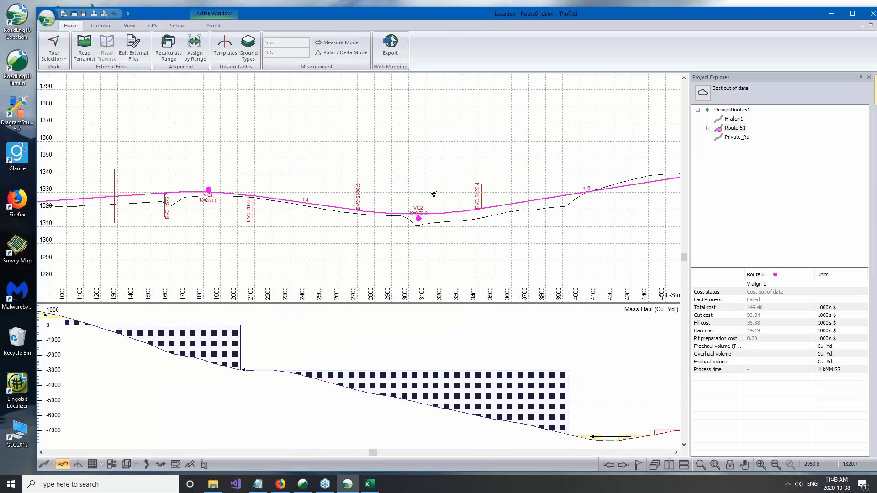
click(450, 219)
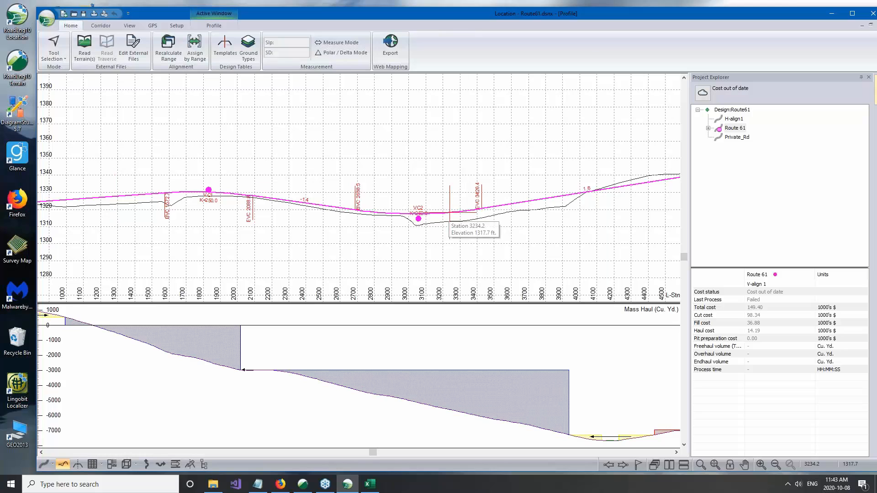
click(77, 464)
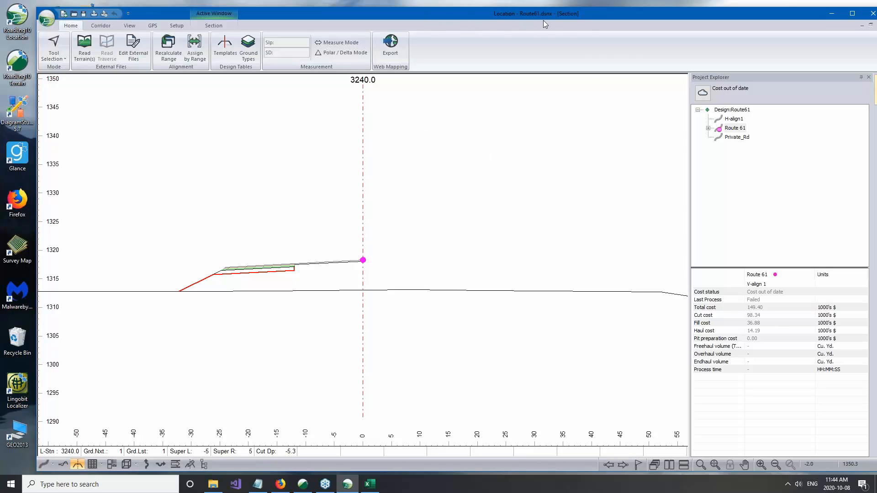
middle_drag(381, 249, 405, 233)
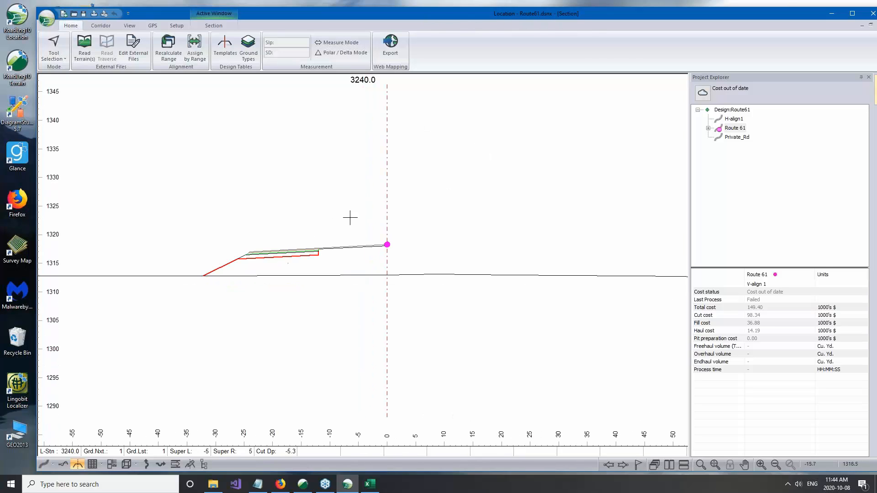
- Examine the components of the DF - Rural template in the Template Editor, and close it without changes
click(226, 48)
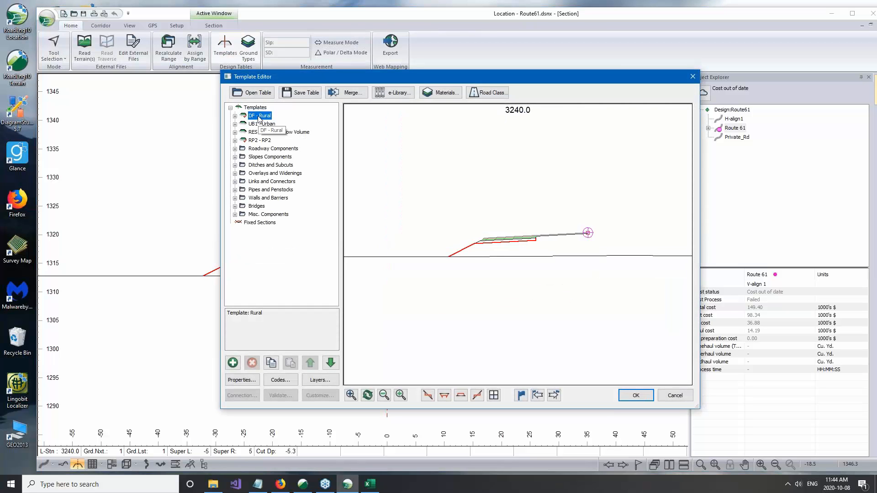
double_click(259, 117)
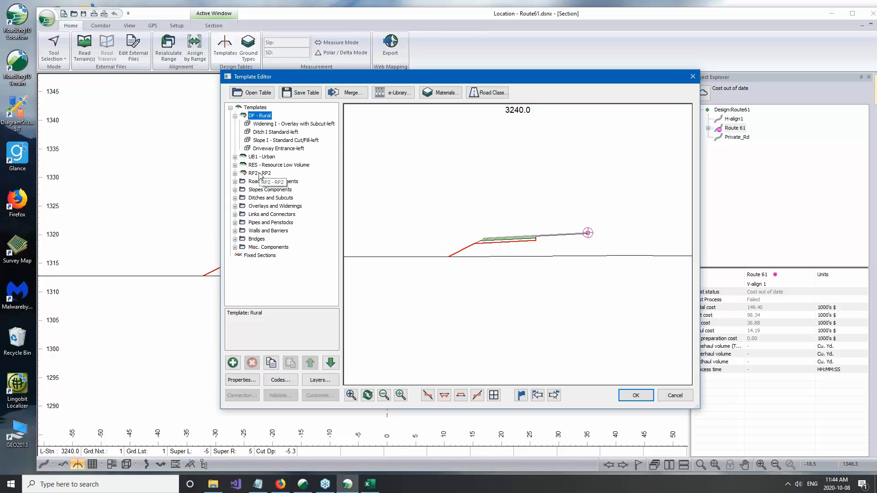
click(675, 395)
- Assign the RP2 template to the range from .. to .. on both sides, and recalculate all stations of the current alignment
click(202, 53)
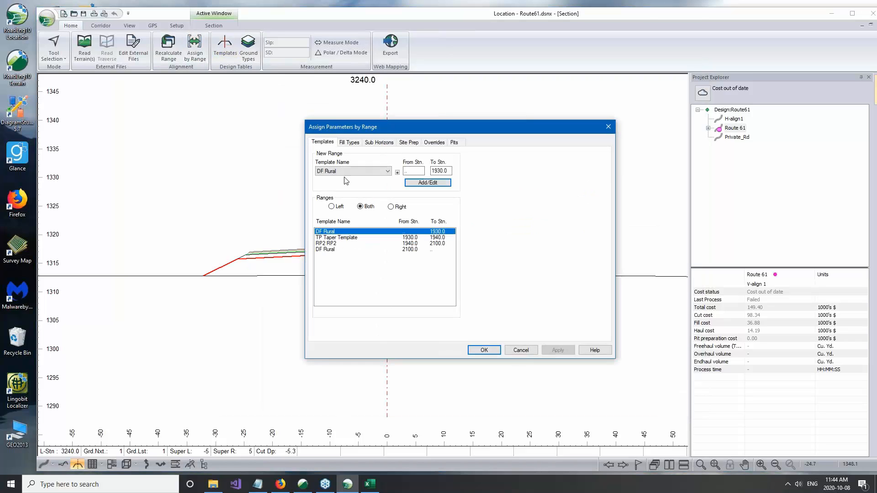
click(346, 172)
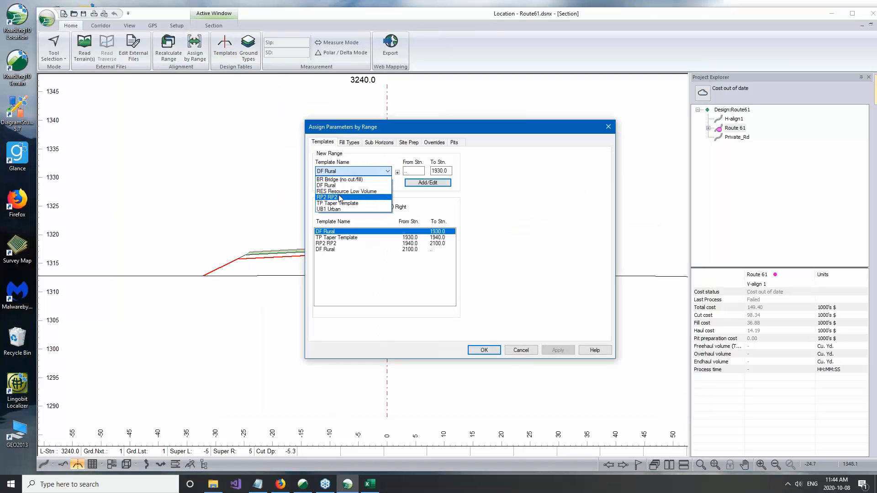
click(341, 197)
key(Tab)
key(Tab)
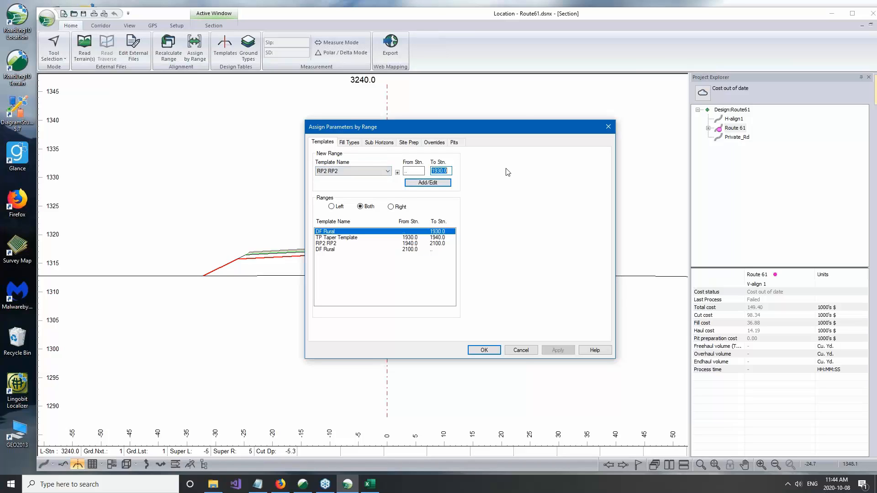
key(BackSpace)
text(..)
click(420, 183)
click(482, 352)
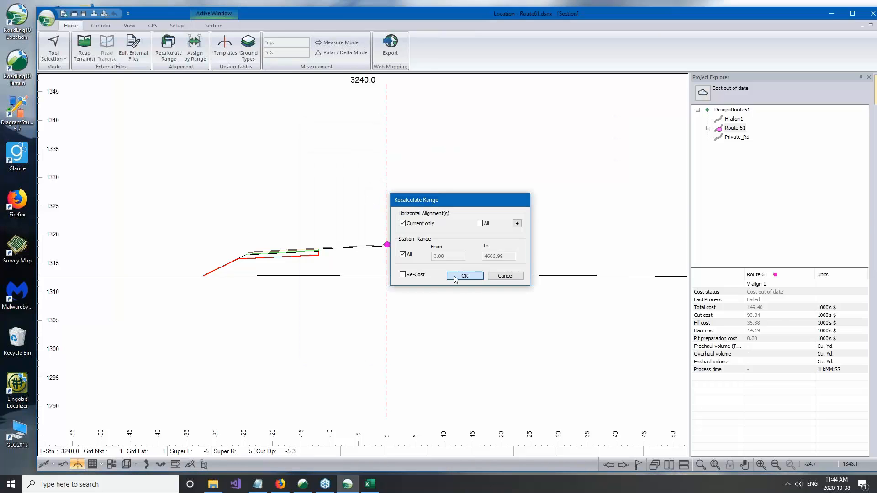
click(454, 278)
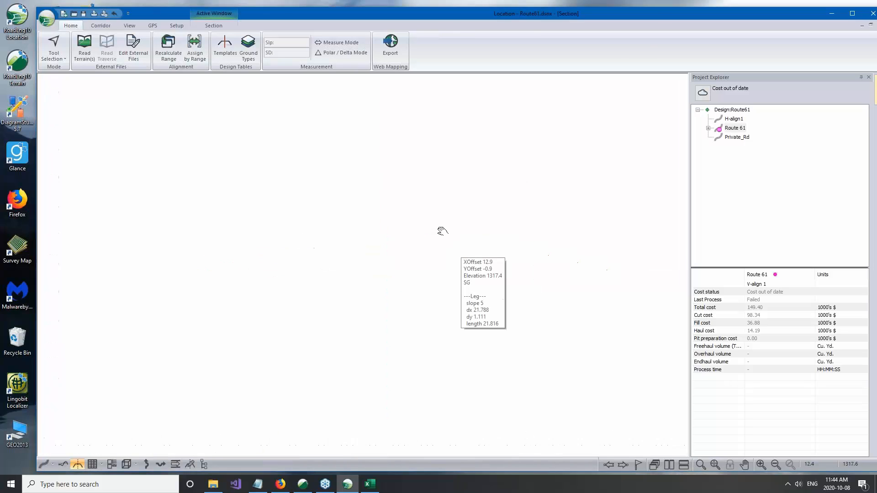
middle_drag(396, 128, 408, 138)
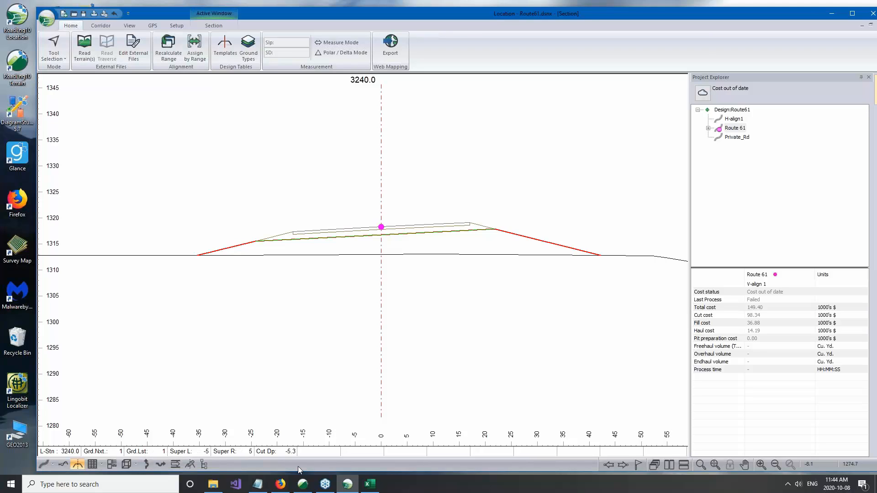
- Add a culvert at L-Line station 3240.0
click(182, 463)
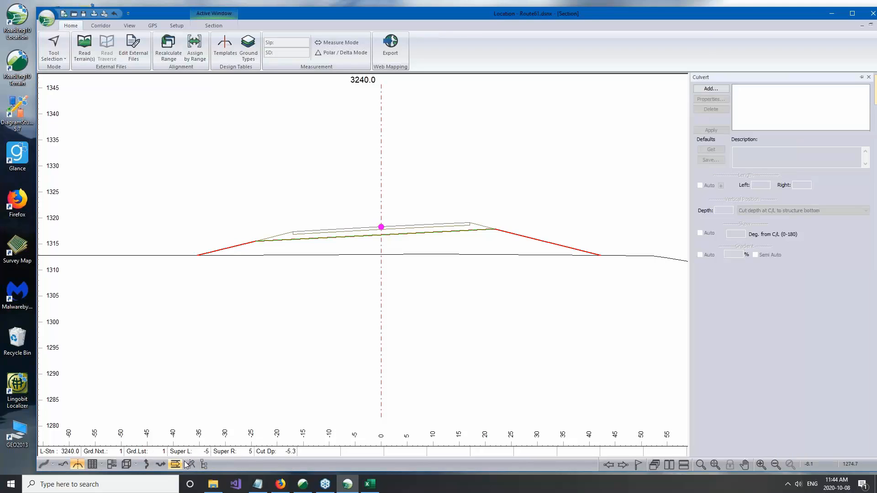
click(721, 91)
drag(453, 208, 589, 112)
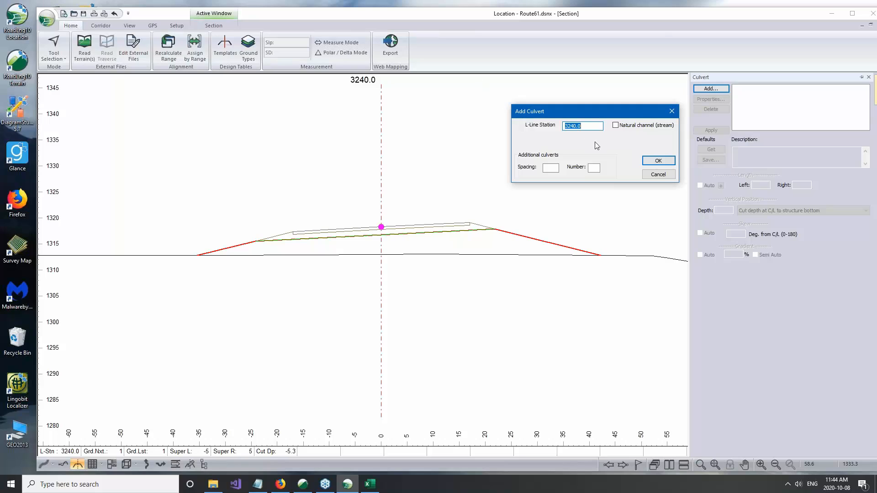
click(658, 160)
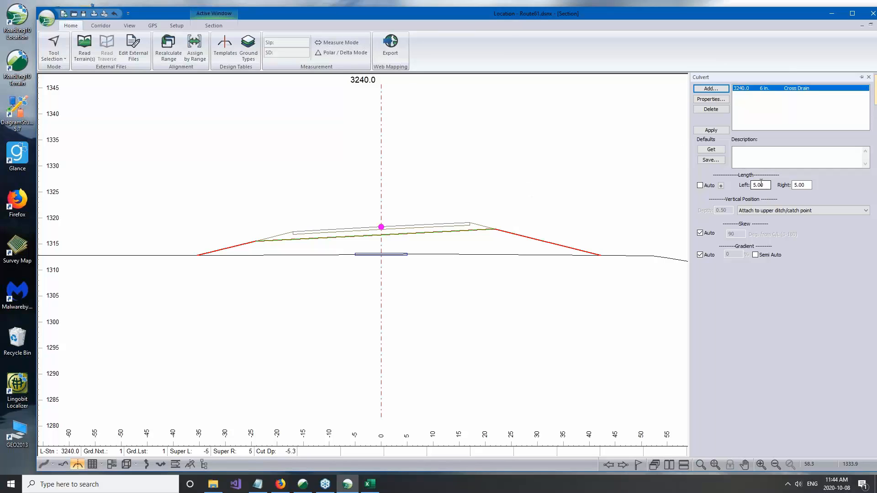
- Make the culvert's left and right lengths automatic and apply the change
click(701, 186)
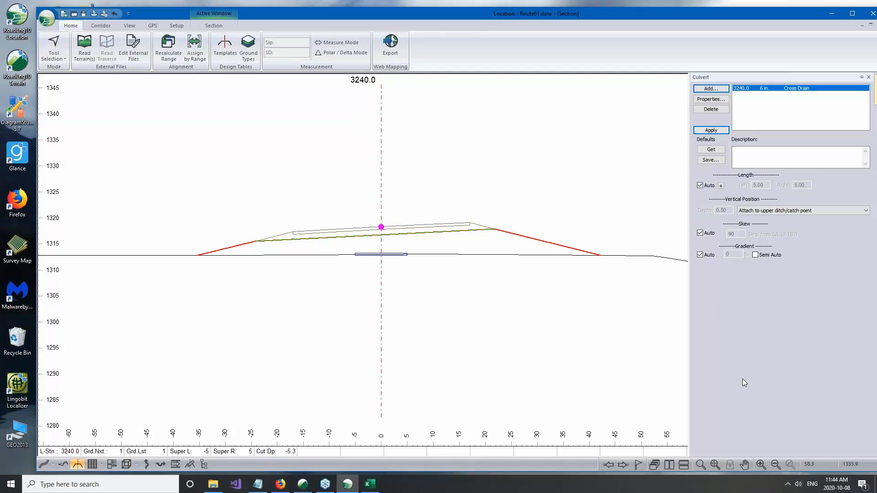
click(715, 132)
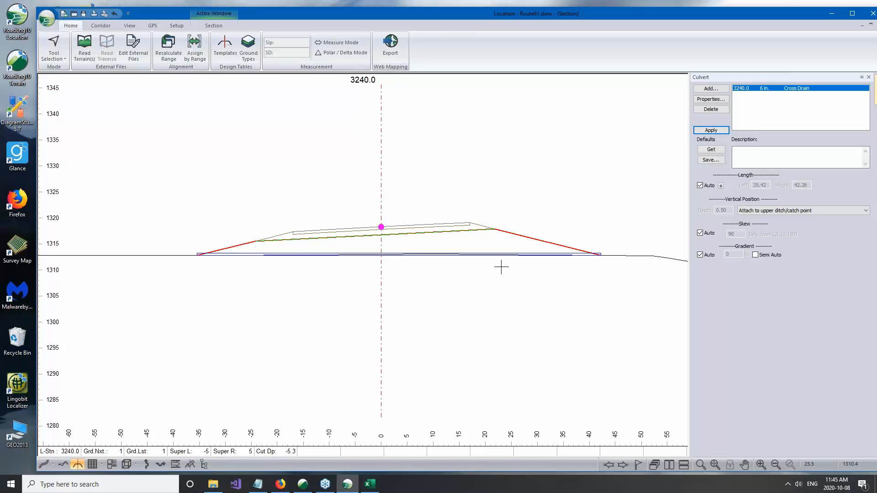
middle_drag(502, 284, 498, 305)
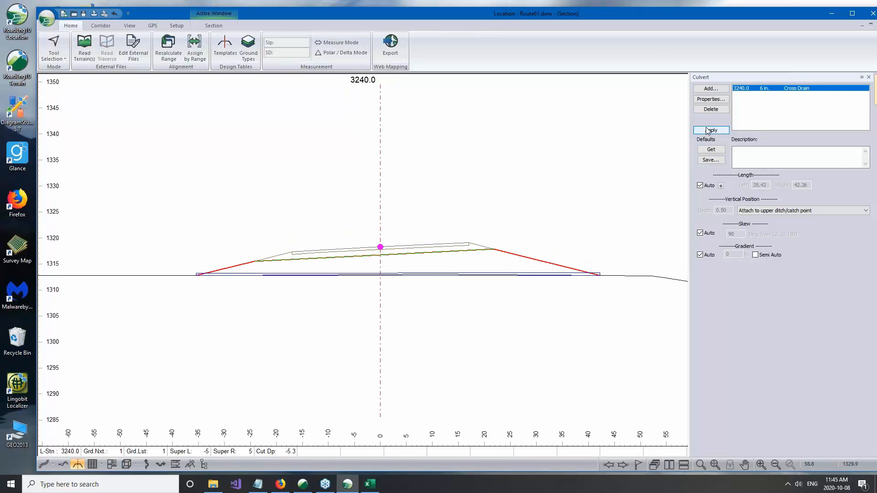
- Set the culvert's diameter to 24 in, keeping the Circular Pipe shape
click(711, 99)
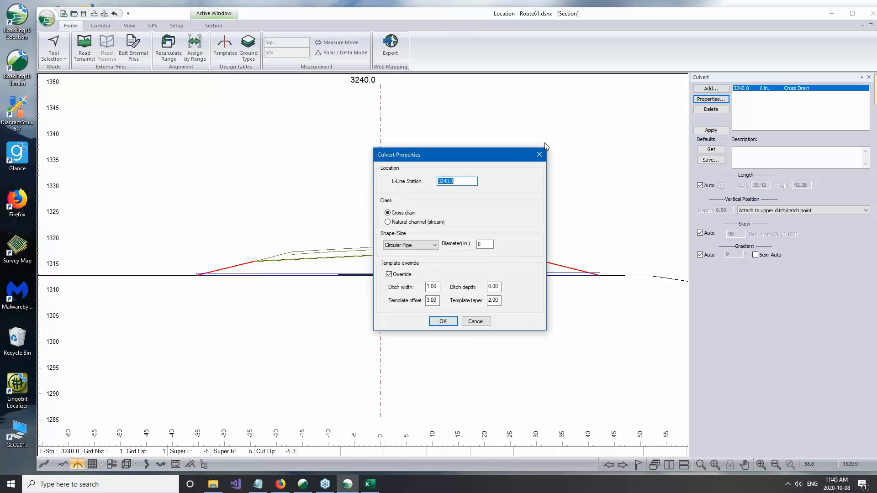
double_click(481, 244)
text(24)
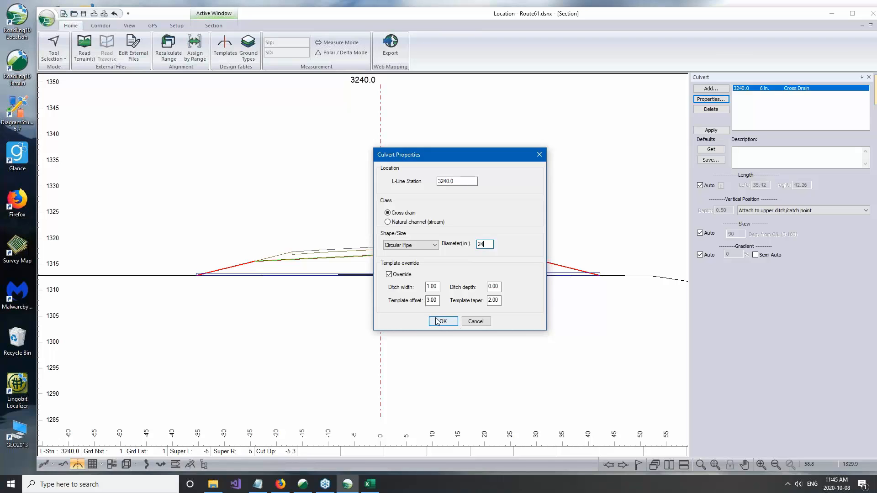
click(425, 247)
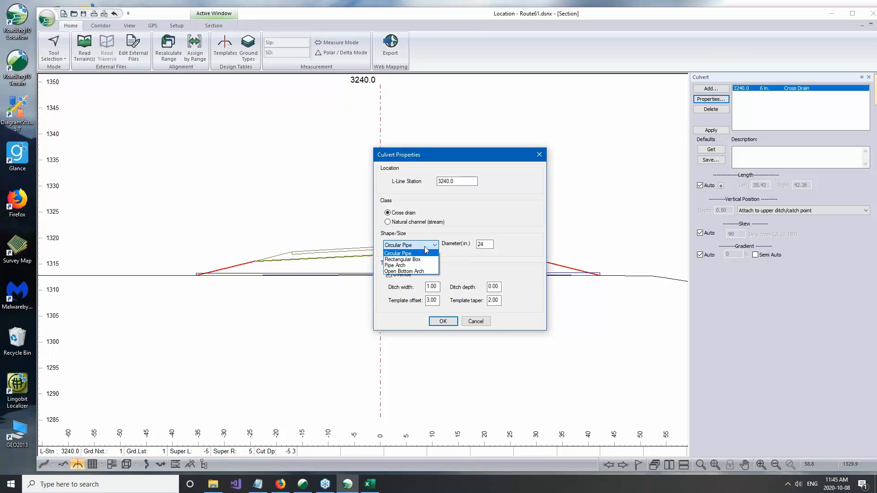
click(425, 247)
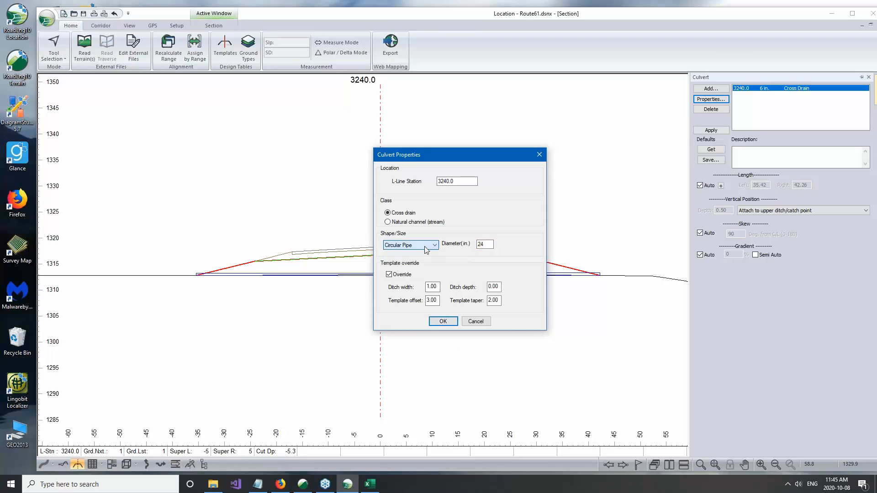
click(447, 321)
middle_drag(413, 184, 419, 160)
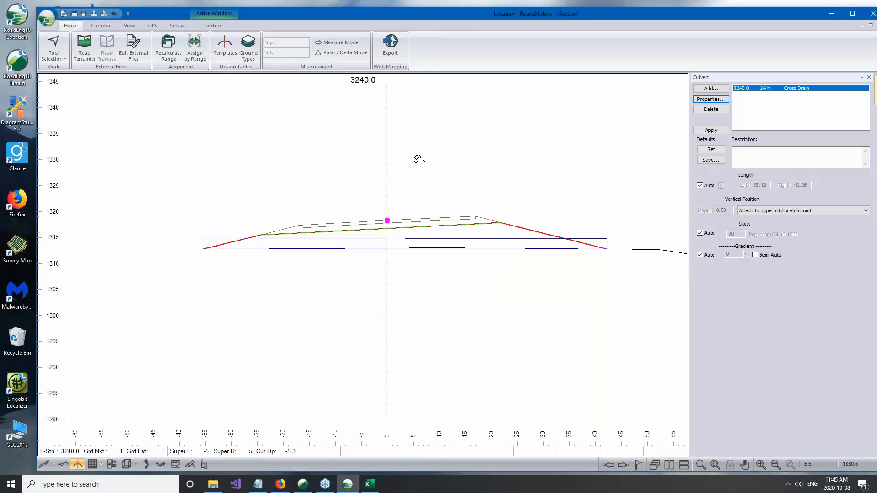
scroll(419, 160, up, 1)
scroll(386, 231, up, 1)
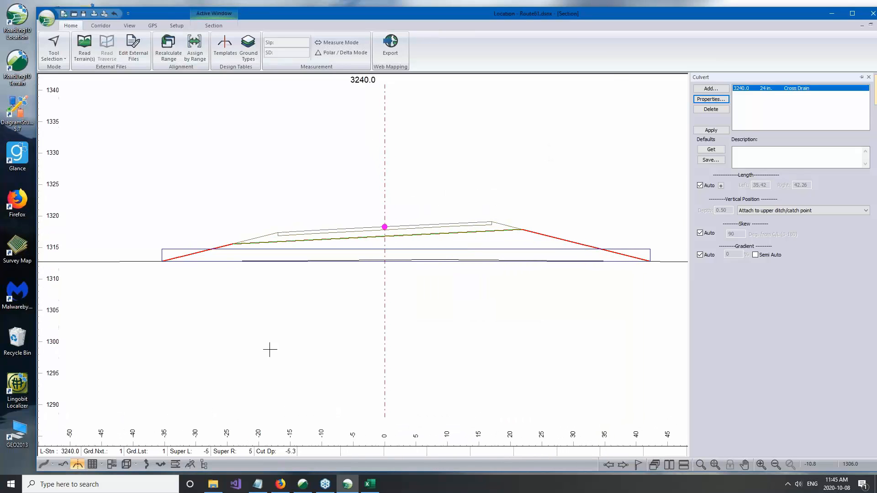
- In the plan view, switch off the culvert's automatic skew and set it to 70 degrees from the centreline
click(43, 464)
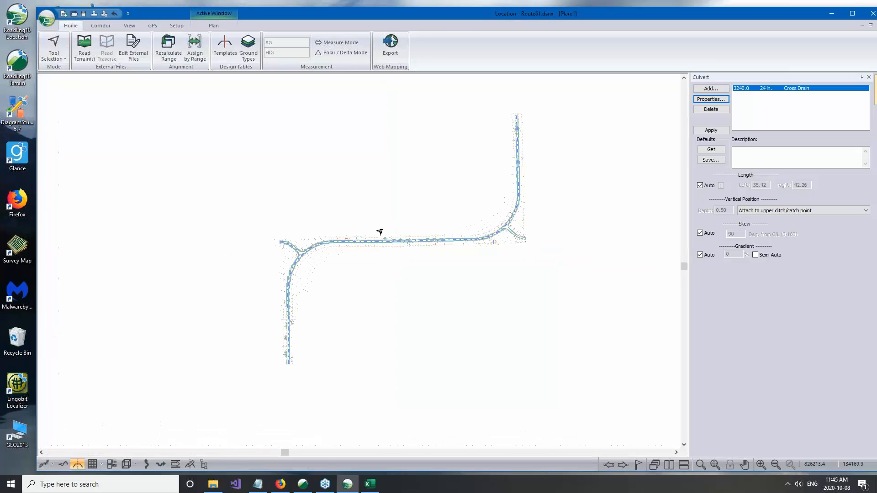
scroll(457, 242, up, 3)
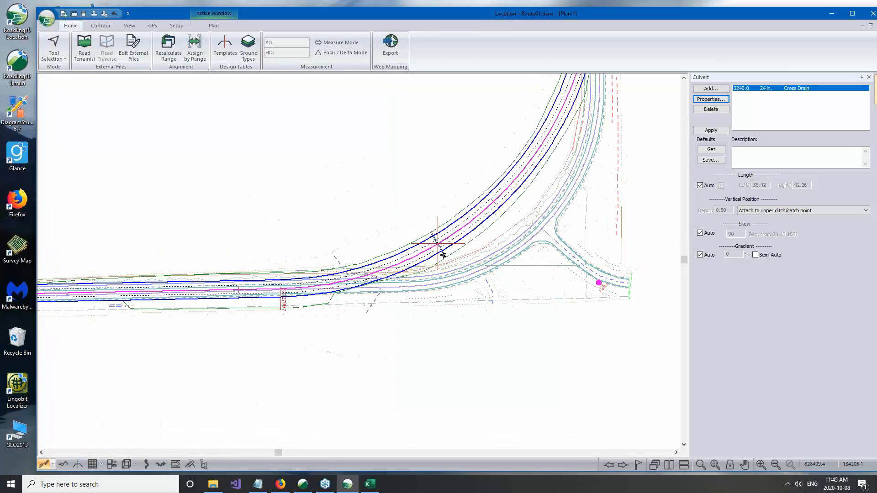
scroll(442, 255, up, 1)
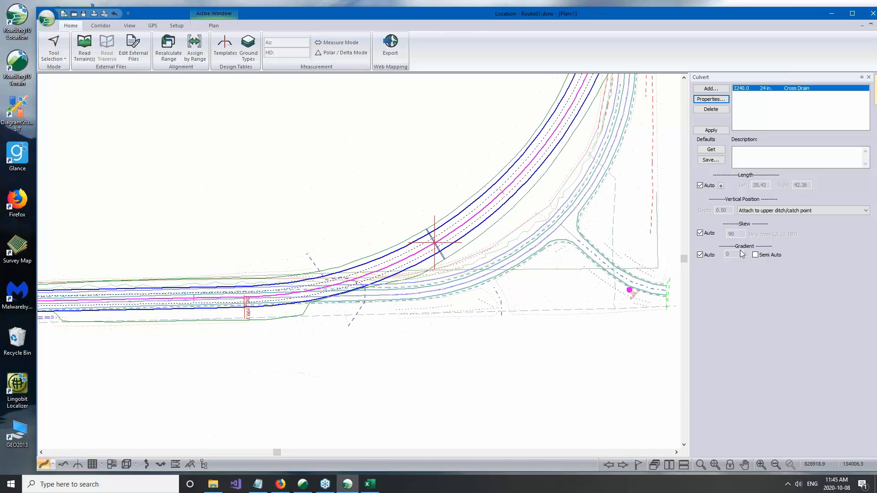
click(700, 234)
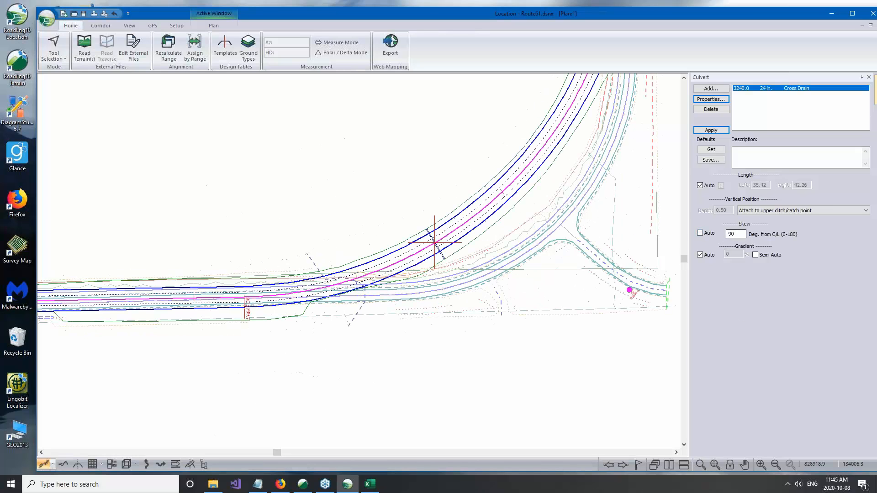
text(70)
click(711, 130)
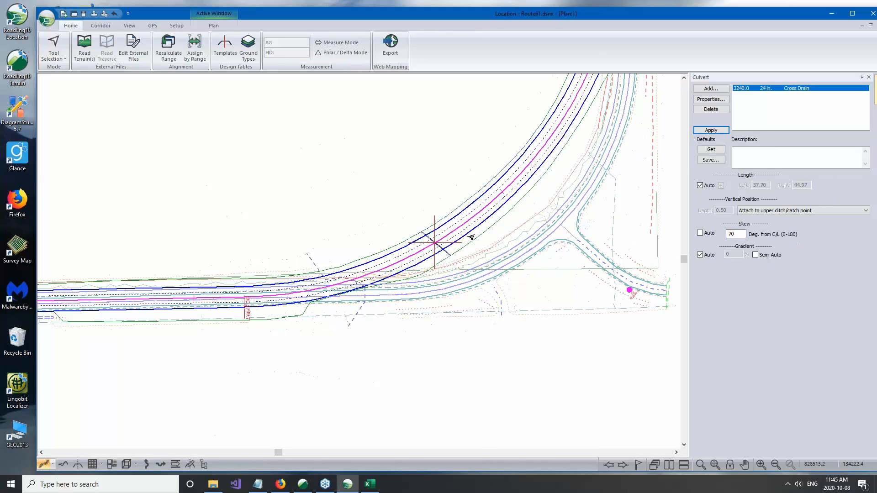
scroll(422, 247, up, 1)
scroll(423, 246, up, 2)
scroll(413, 216, down, 2)
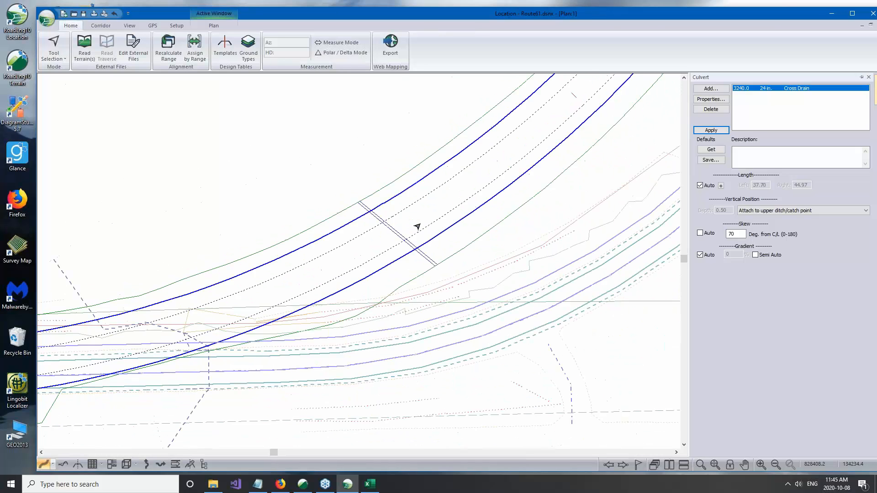
scroll(447, 206, down, 1)
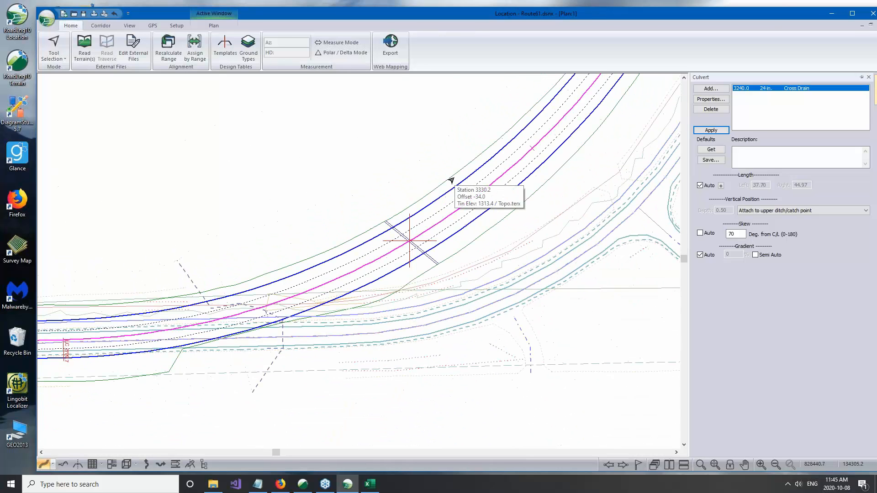